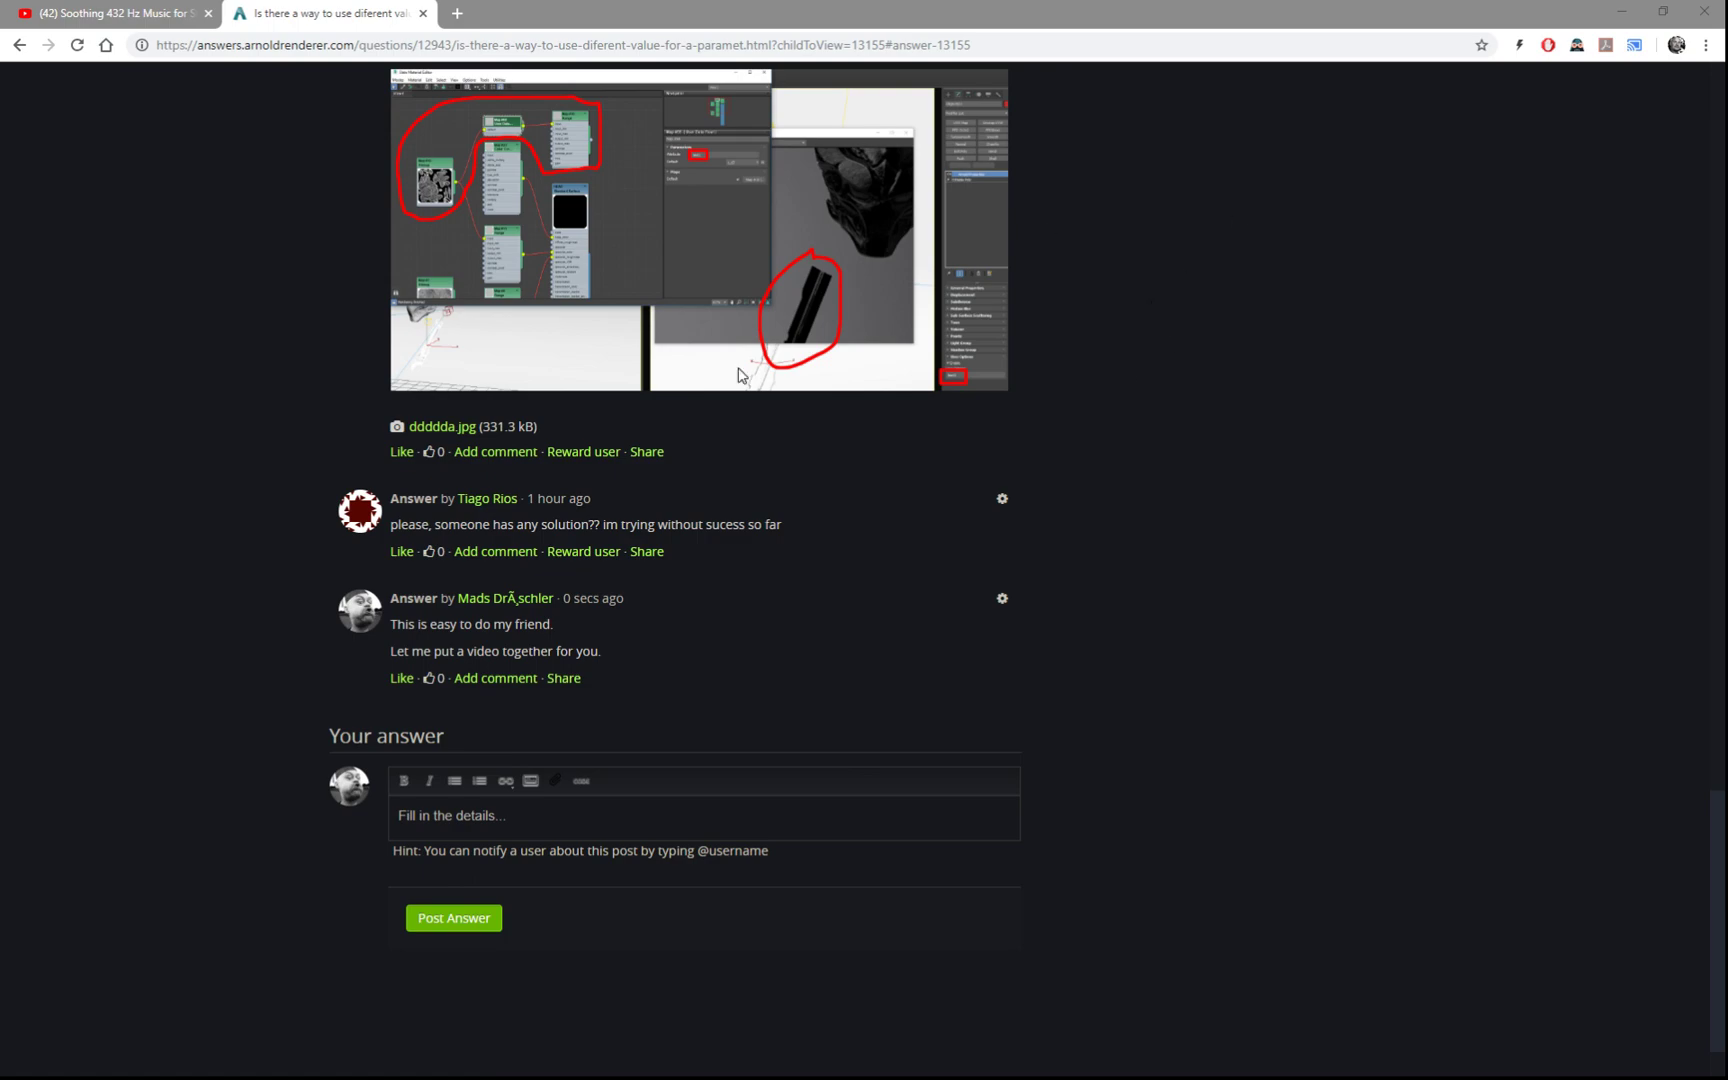
Step: Review the forum question about different parameter values within a single material, and switch to 3ds Max
{"action": "scroll", "coordinate": [705, 400], "scroll_direction": "up", "scroll_amount": 20}
{"action": "scroll", "coordinate": [710, 439], "scroll_direction": "down", "scroll_amount": 8}
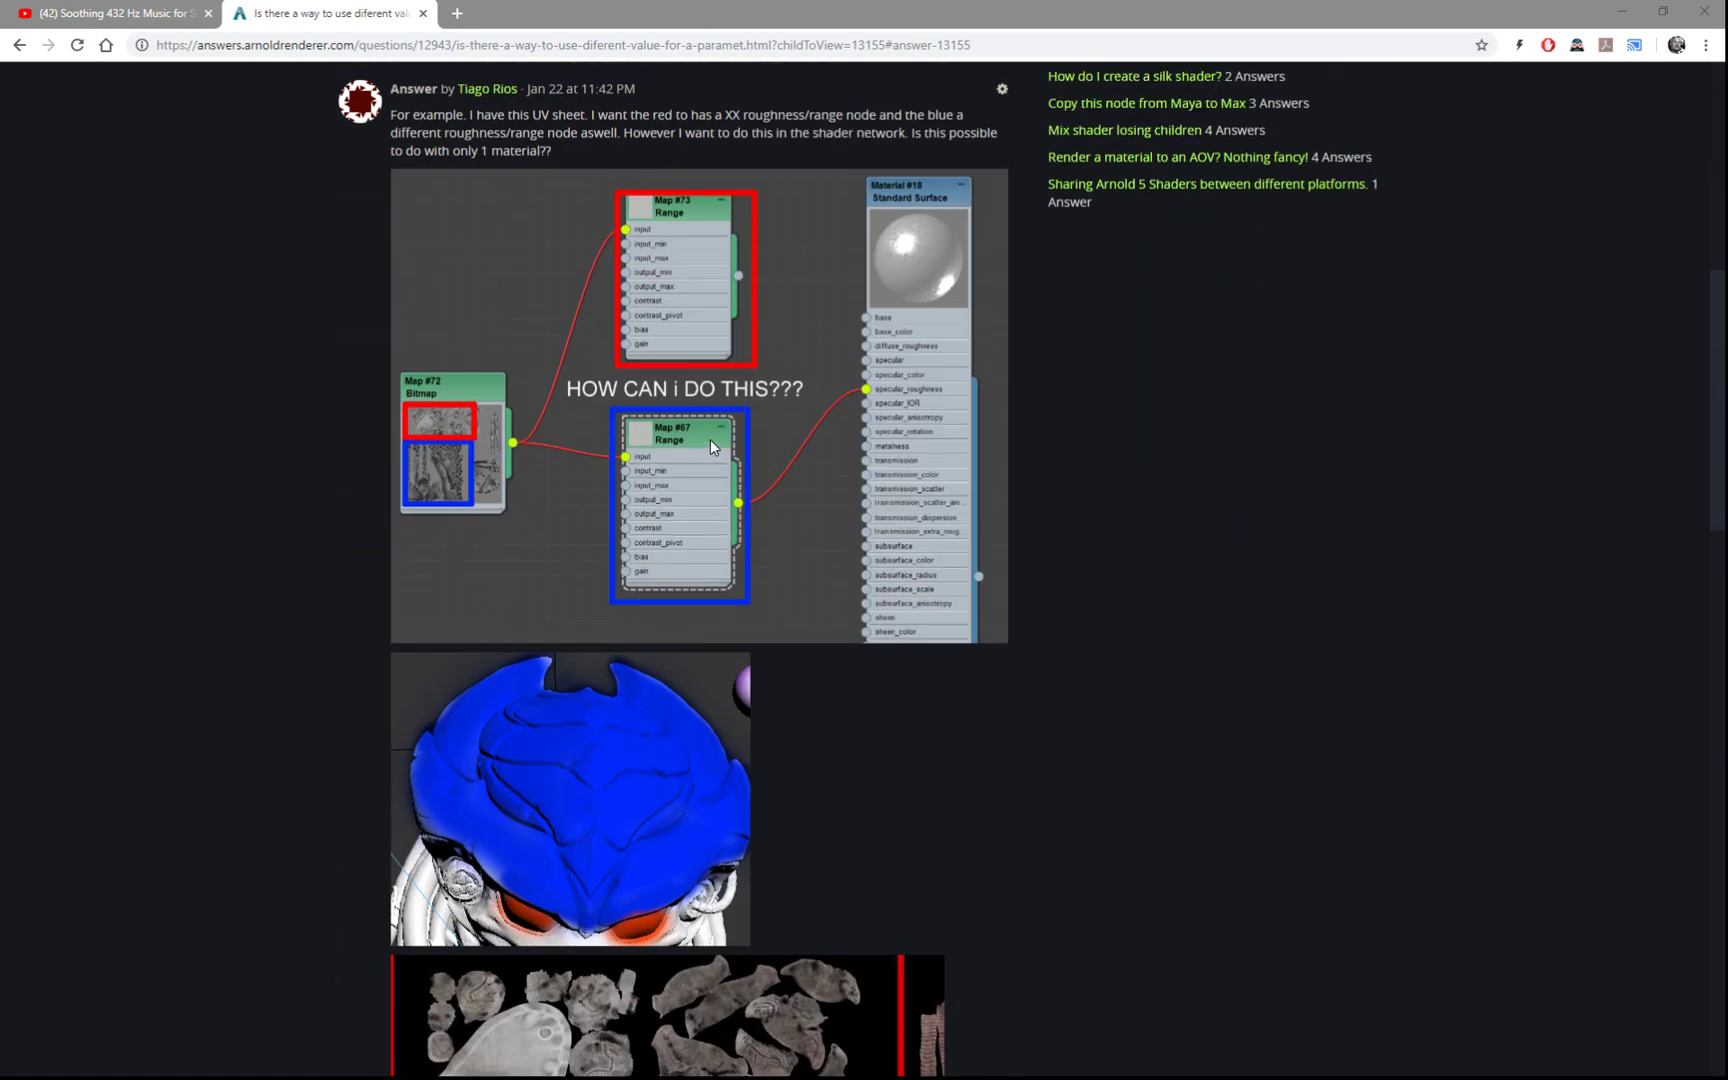
{"action": "scroll", "coordinate": [710, 439], "scroll_direction": "up", "scroll_amount": 8}
{"action": "left_click", "coordinate": [1621, 12]}
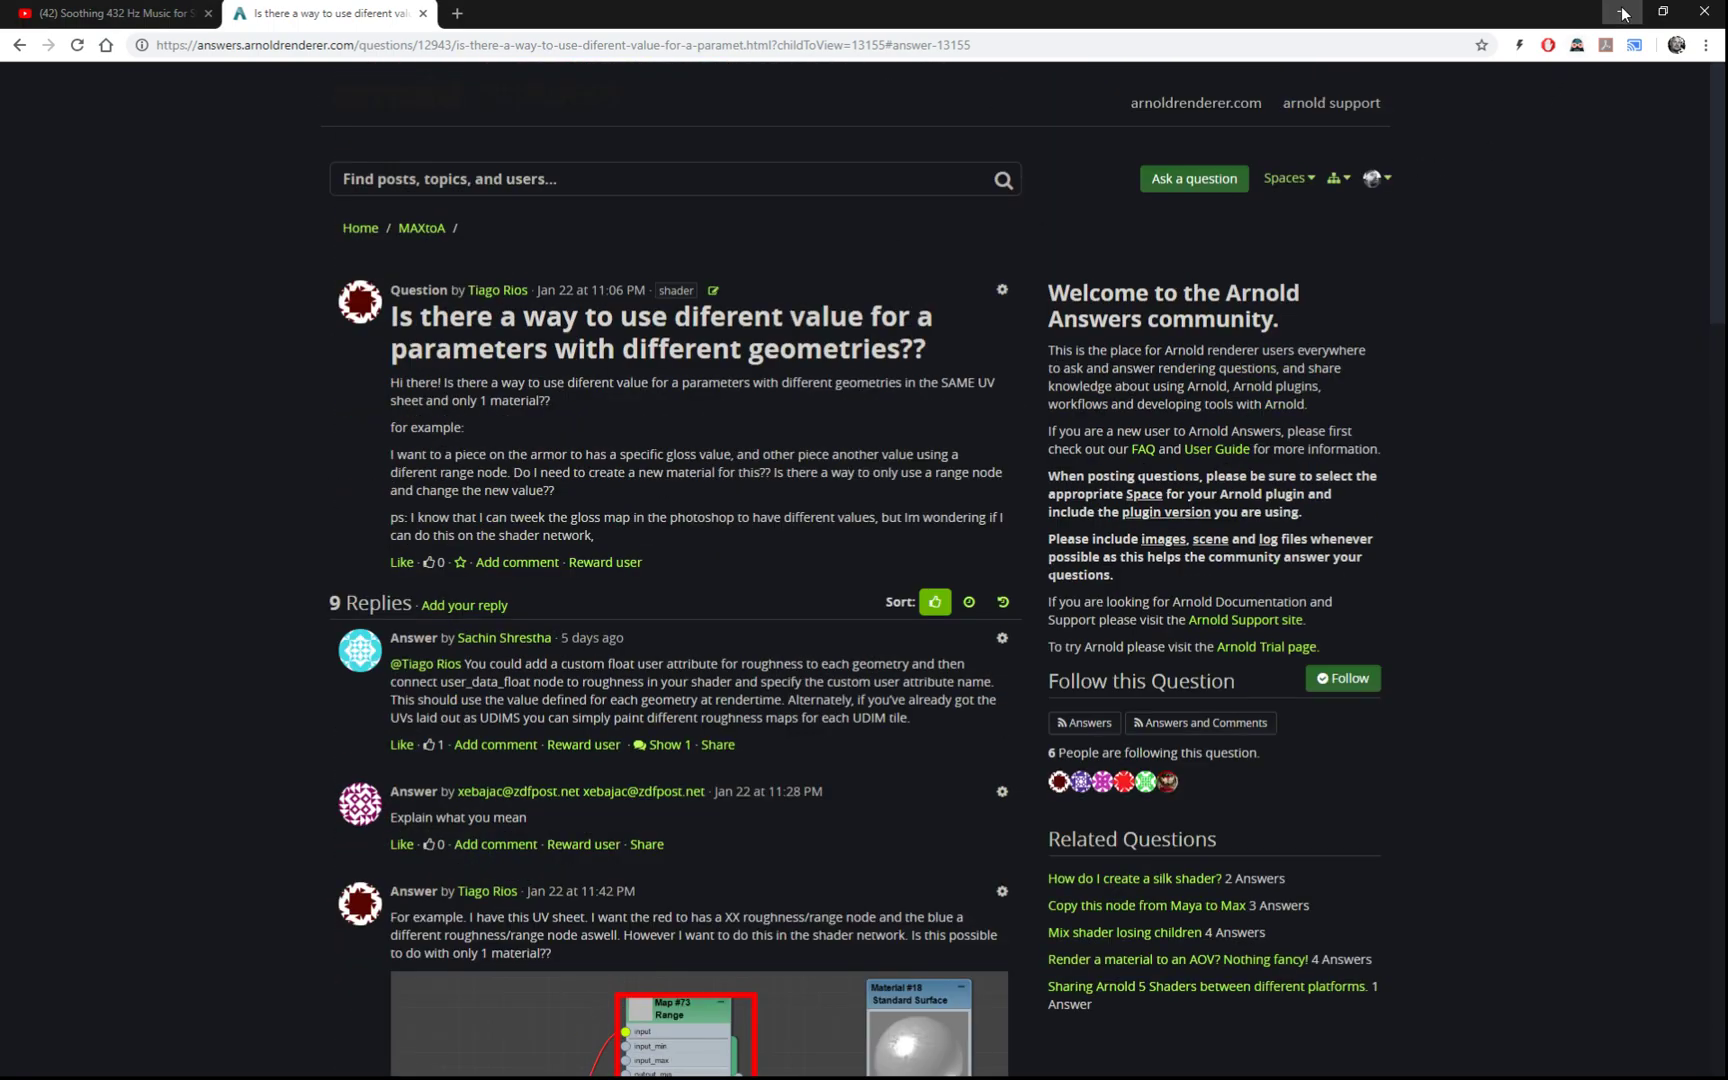
Step: Create a plane about 139 cm long and 140 cm wide over the grid, and display its edged faces
{"action": "left_click", "coordinate": [1645, 272]}
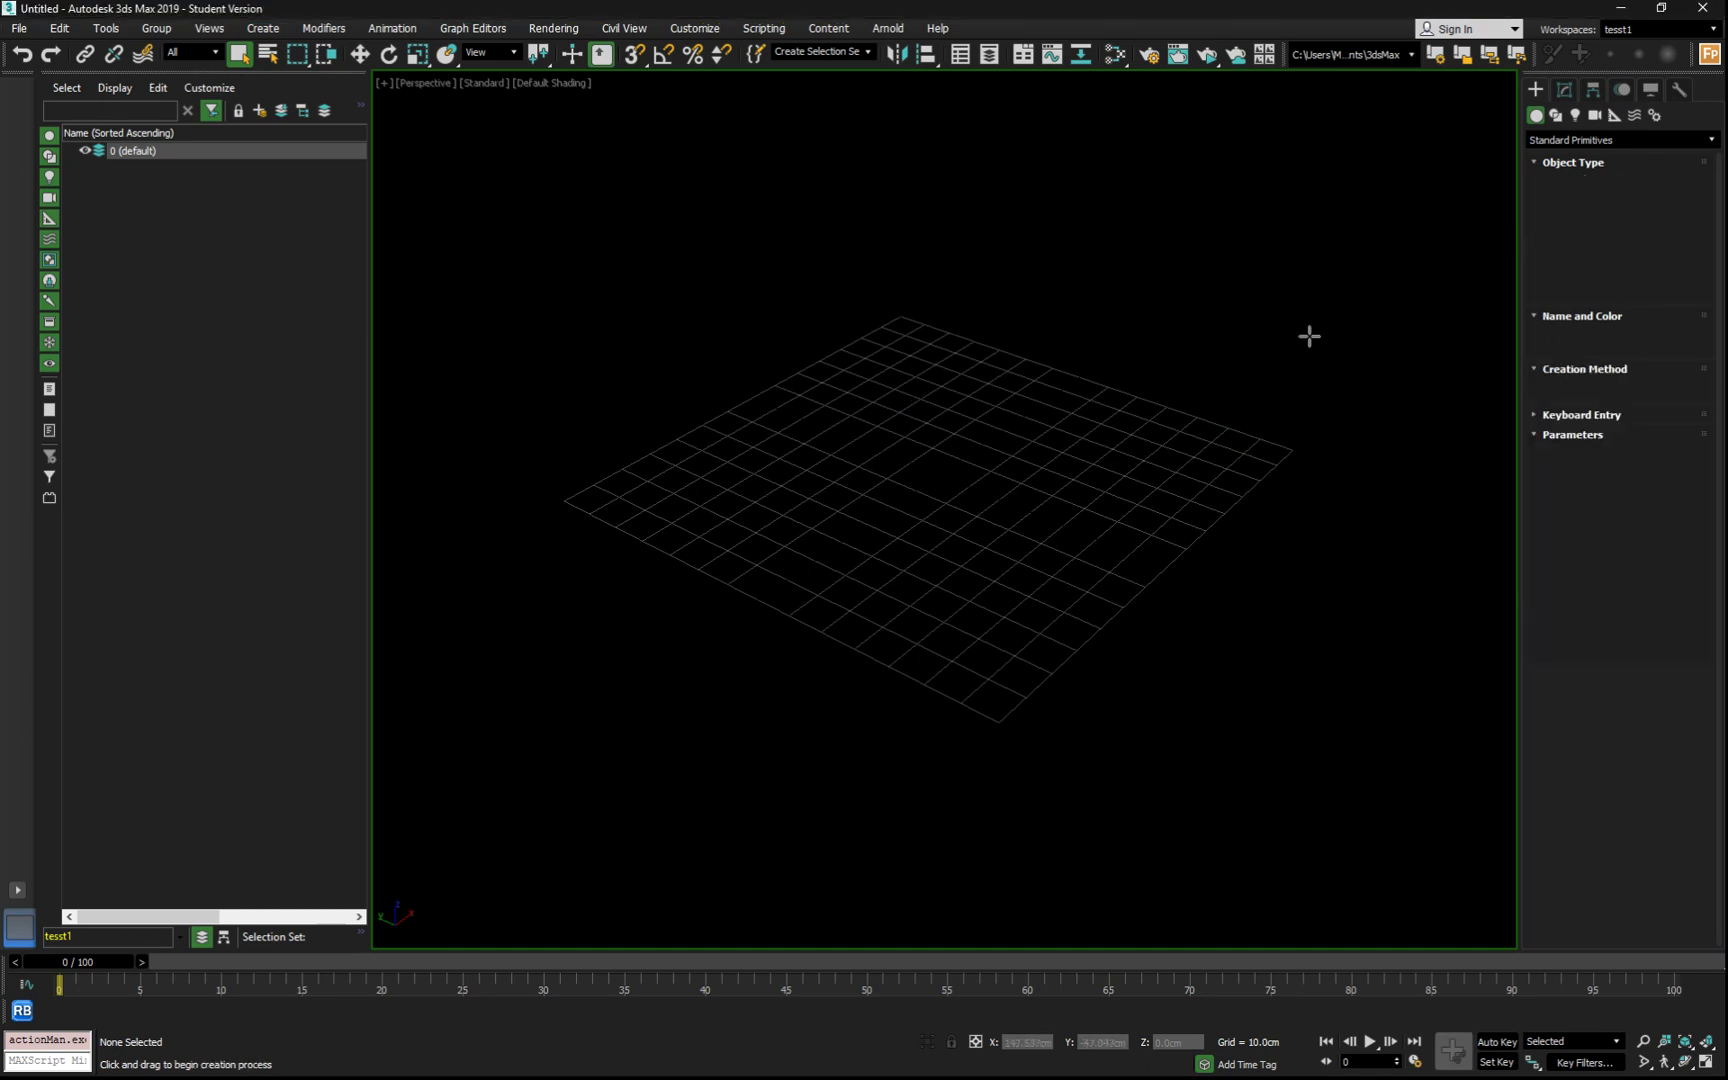
{"action": "left_click_drag", "start_coordinate": [901, 317], "coordinate": [997, 722]}
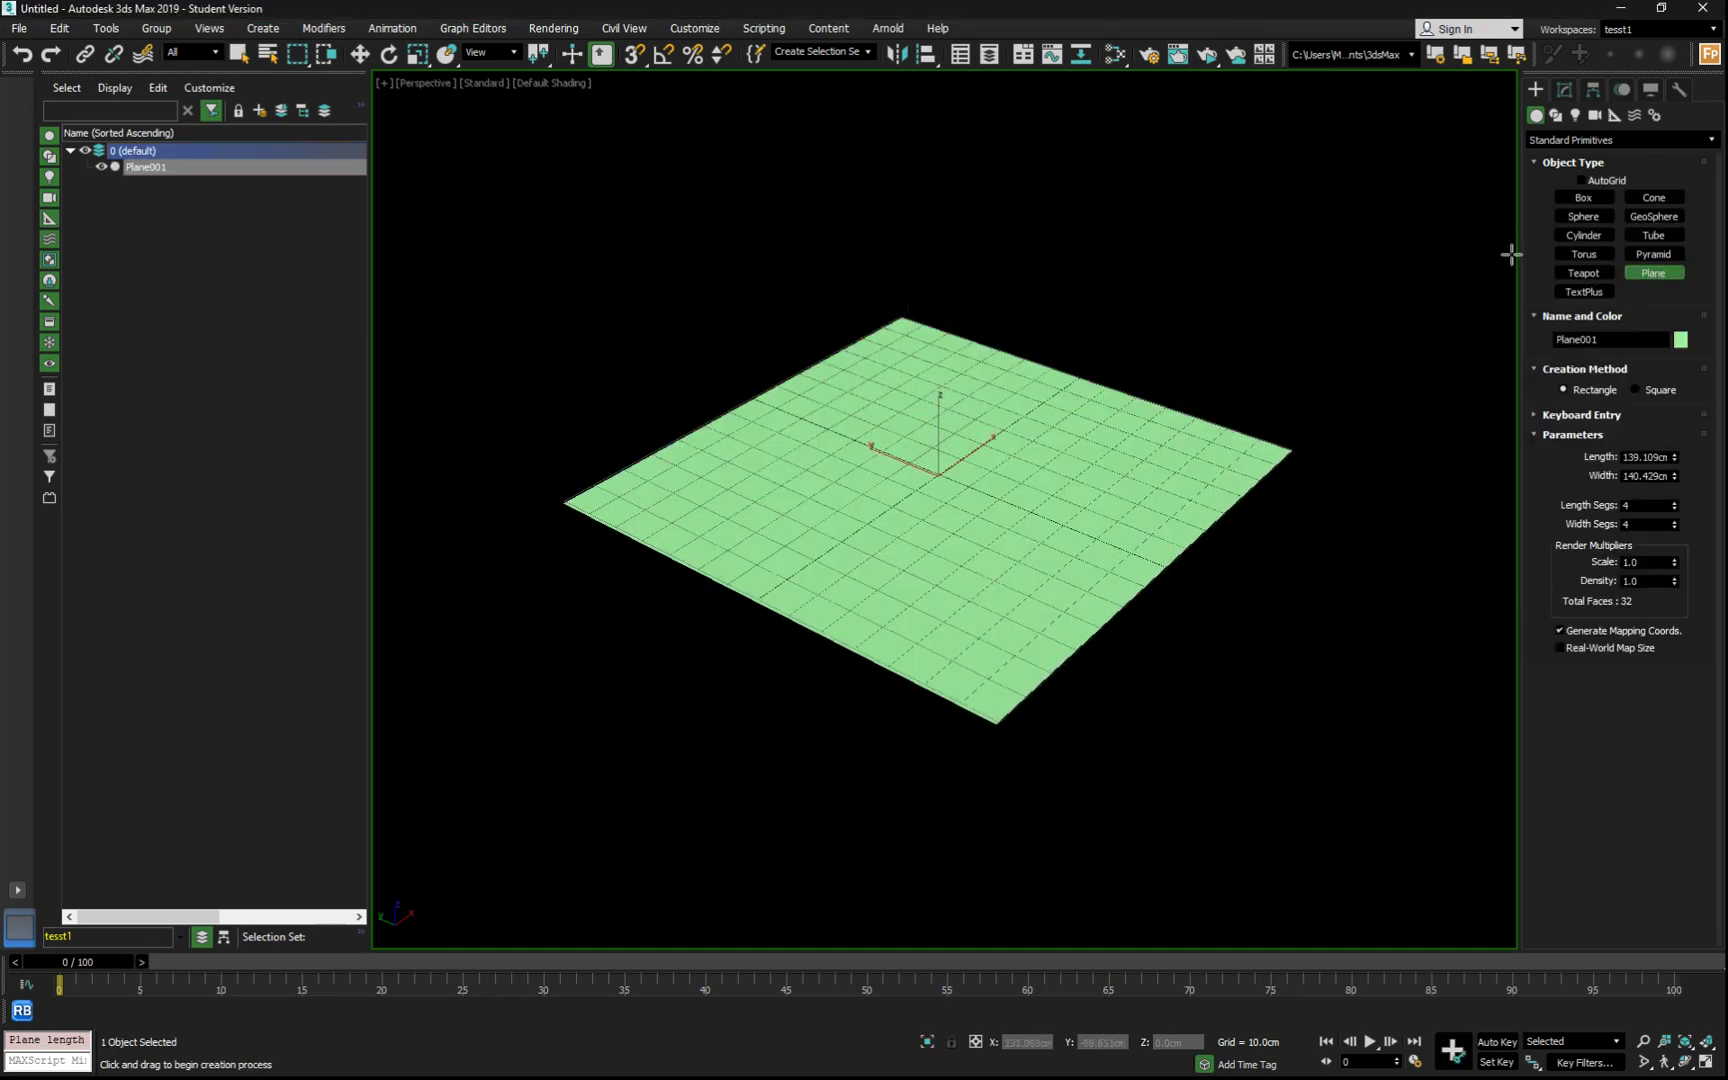
{"action": "left_click", "coordinate": [1564, 89]}
{"action": "mouse_move", "coordinate": [1019, 526]}
{"action": "middle_mouse_down", "text": "alt"}
{"action": "mouse_move", "coordinate": [945, 498]}
{"action": "mouse_move", "coordinate": [899, 510]}
{"action": "middle_mouse_up", "text": "alt"}
{"action": "key", "text": "F4"}
{"action": "scroll", "coordinate": [897, 510], "scroll_direction": "up", "scroll_amount": 3}
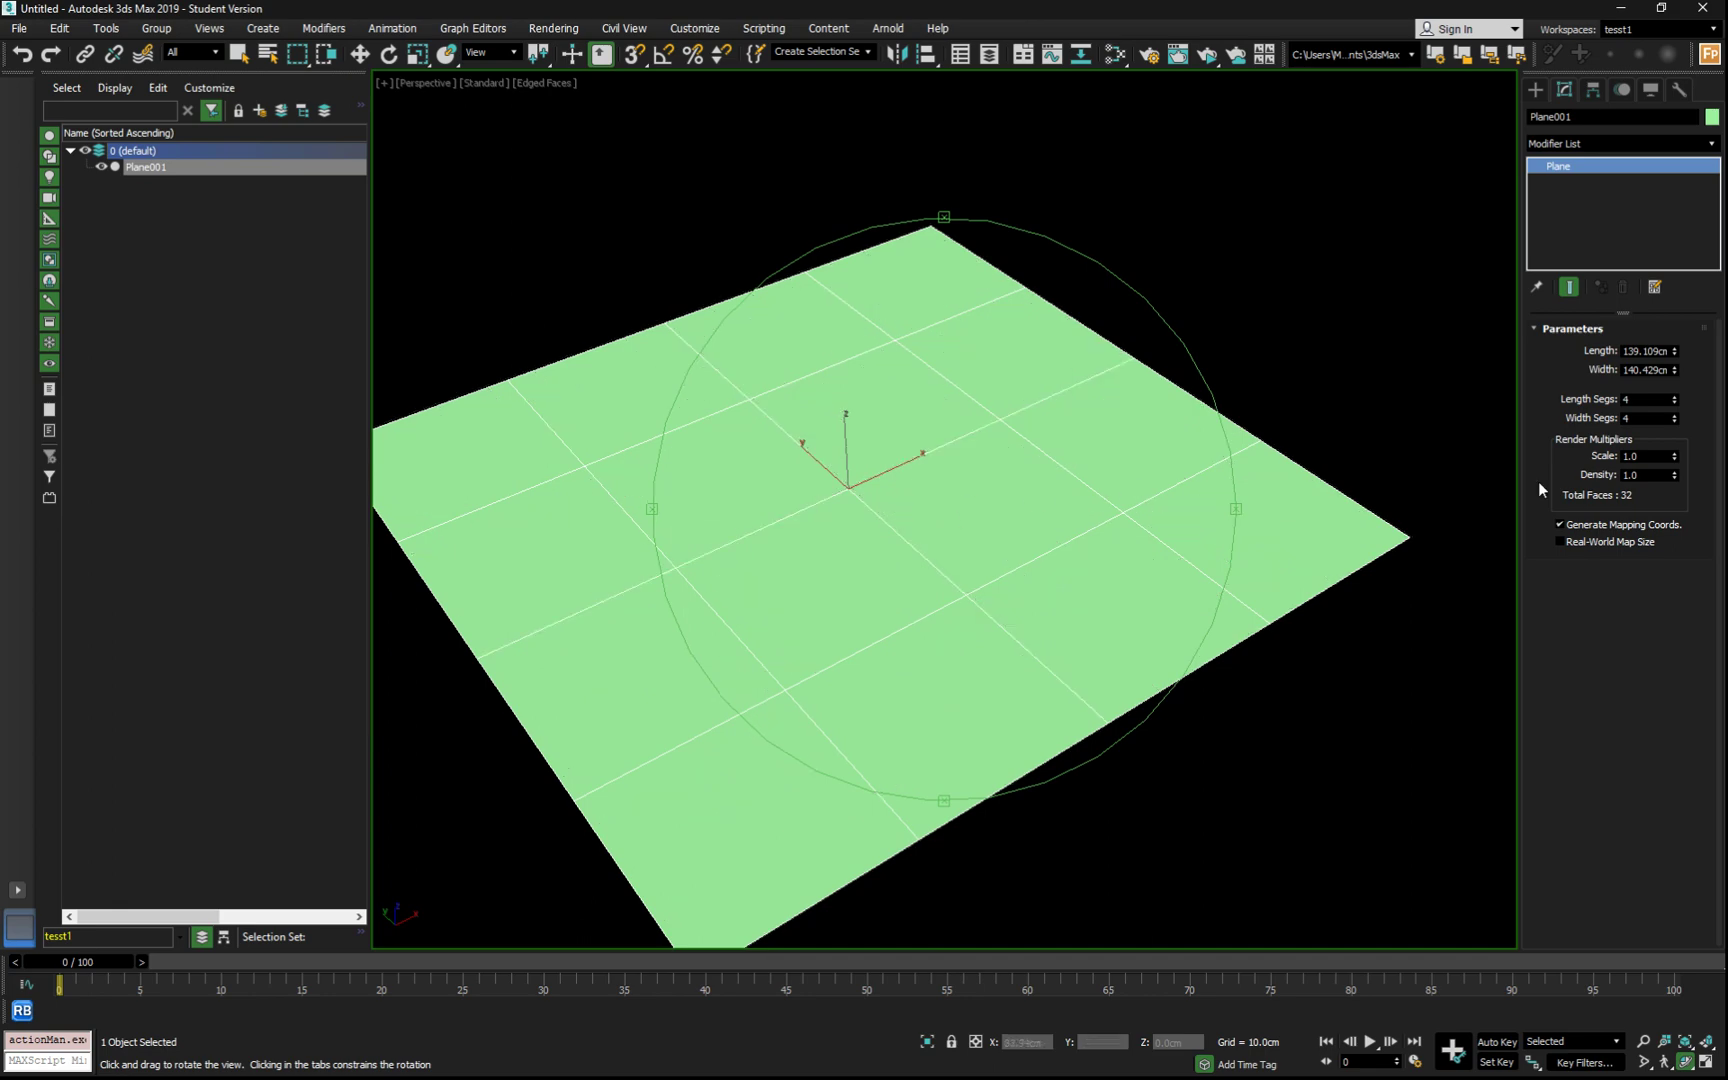
Step: Set the plane to 1 length segment and 2 width segments, and convert it to an editable poly
{"action": "right_click", "coordinate": [1675, 396]}
{"action": "right_click", "coordinate": [1673, 414]}
{"action": "left_click", "coordinate": [1673, 414]}
{"action": "middle_click_drag", "start_coordinate": [879, 506], "coordinate": [883, 494], "text": "alt"}
{"action": "right_click", "coordinate": [882, 482]}
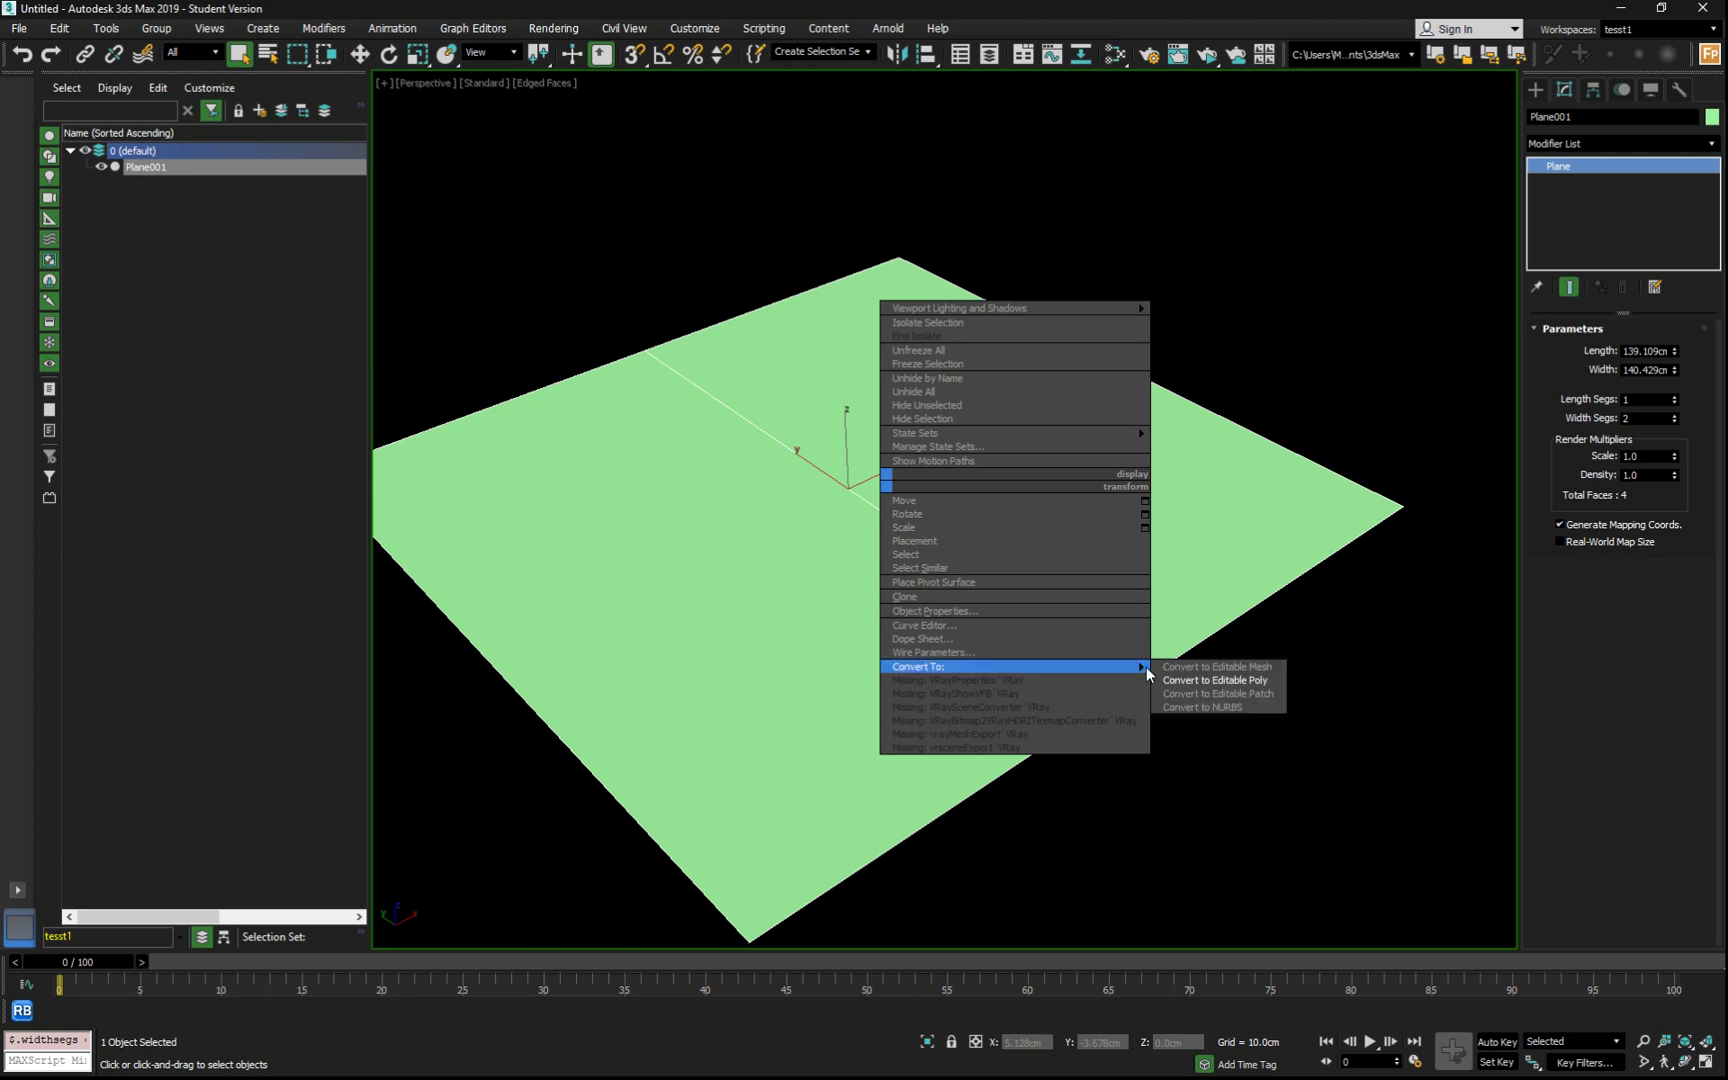
{"action": "left_click", "coordinate": [1183, 681]}
Step: Assign material ID 2 to the plane's far-side polygon and return to object level
{"action": "left_click", "coordinate": [1534, 167]}
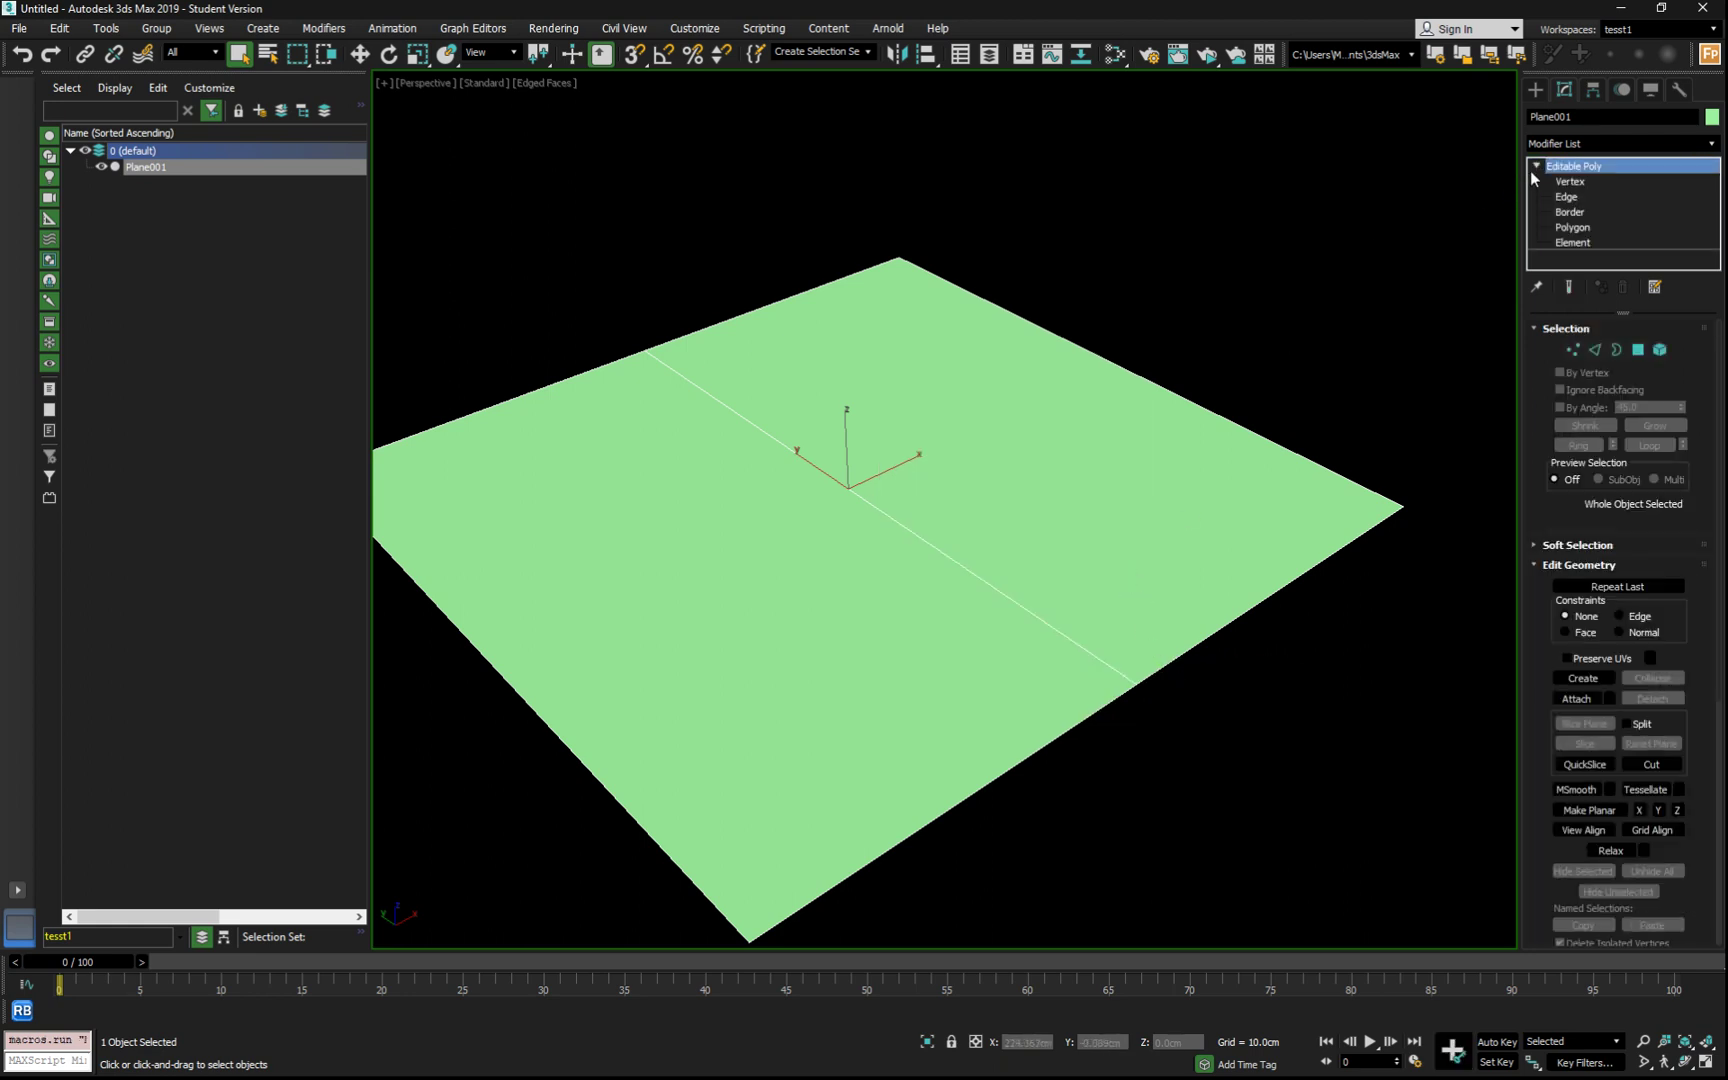
{"action": "left_click", "coordinate": [1569, 230]}
{"action": "left_click", "coordinate": [1022, 416]}
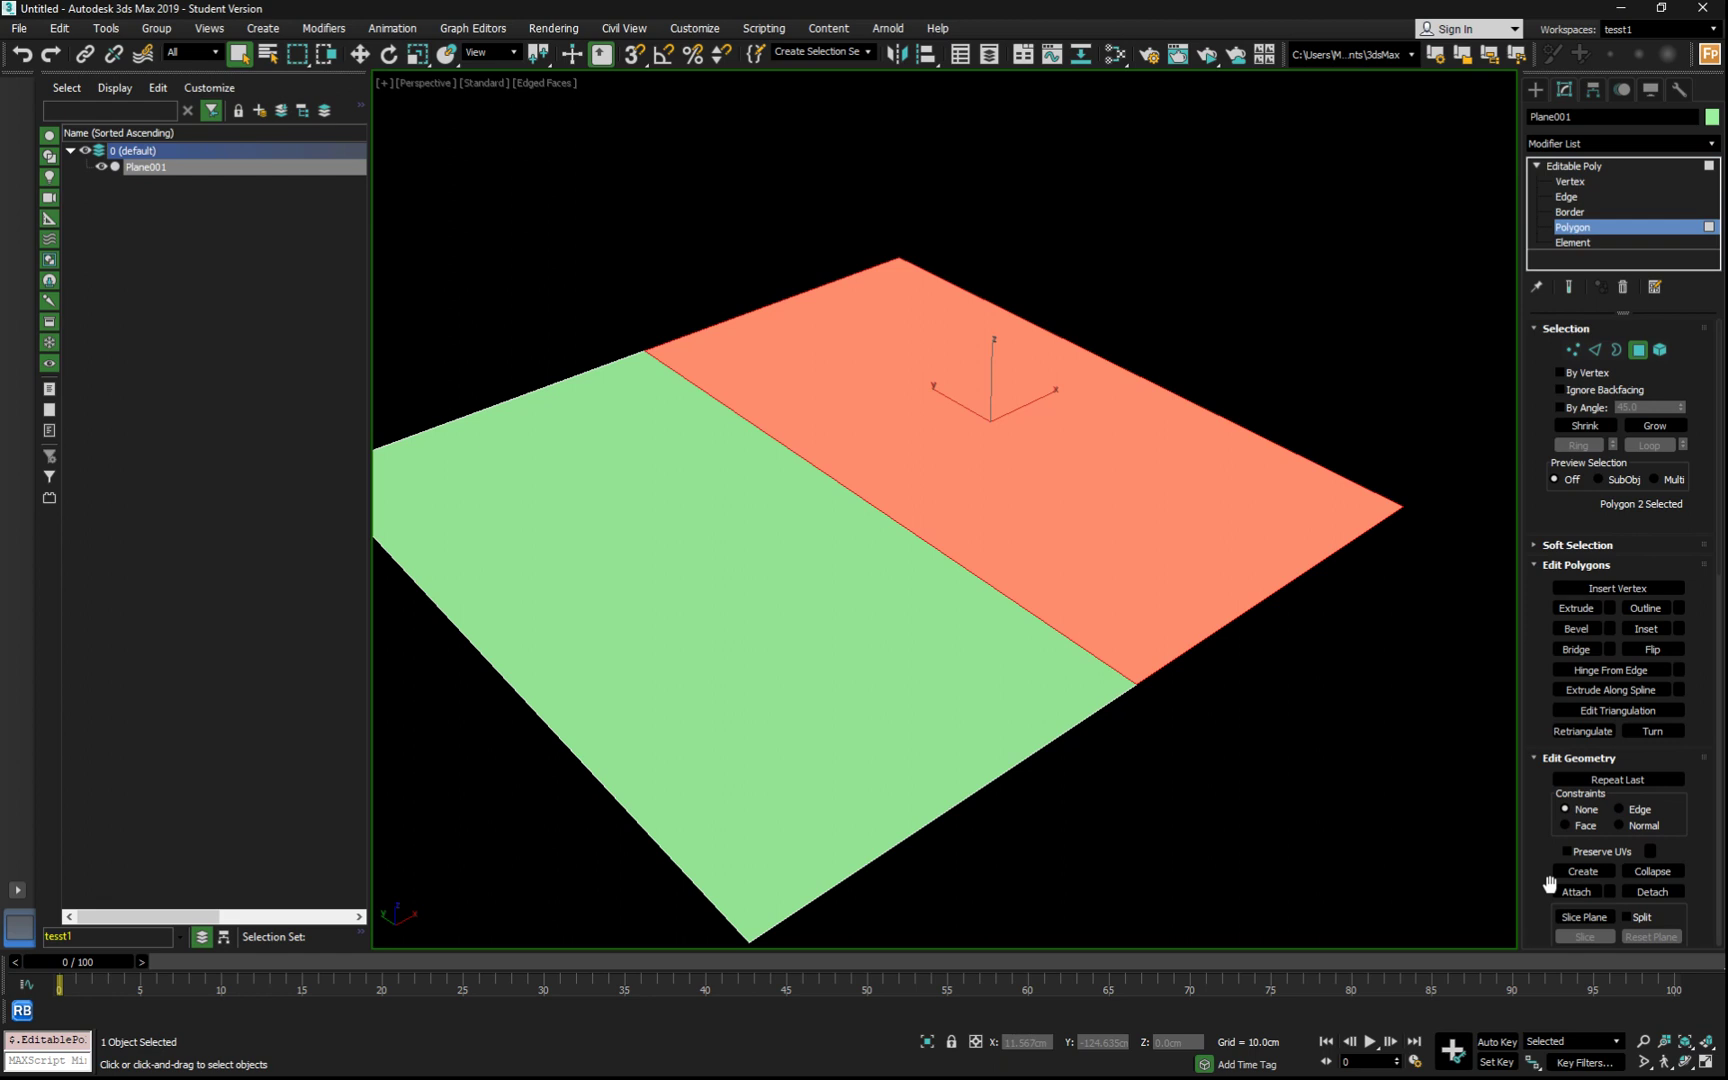
{"action": "left_click_drag", "start_coordinate": [1543, 887], "coordinate": [1530, 638]}
{"action": "scroll", "coordinate": [1535, 700], "scroll_direction": "down", "scroll_amount": 5}
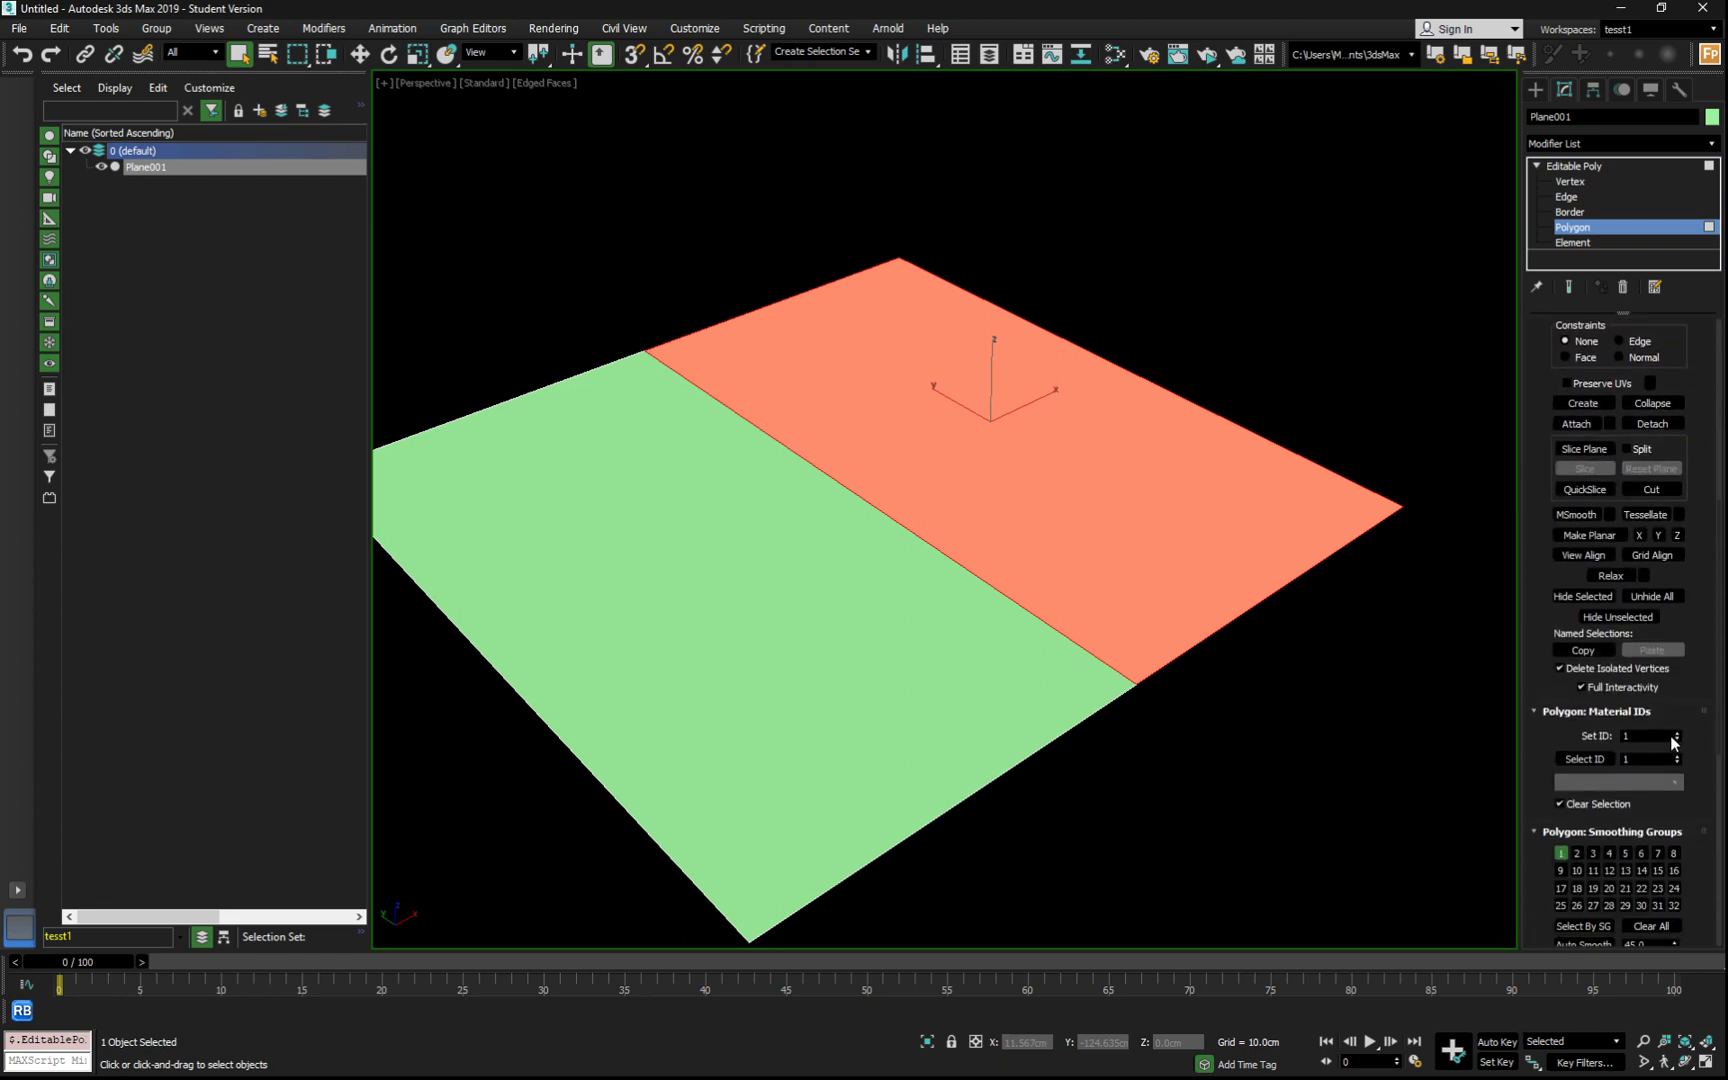
{"action": "left_click", "coordinate": [1592, 167]}
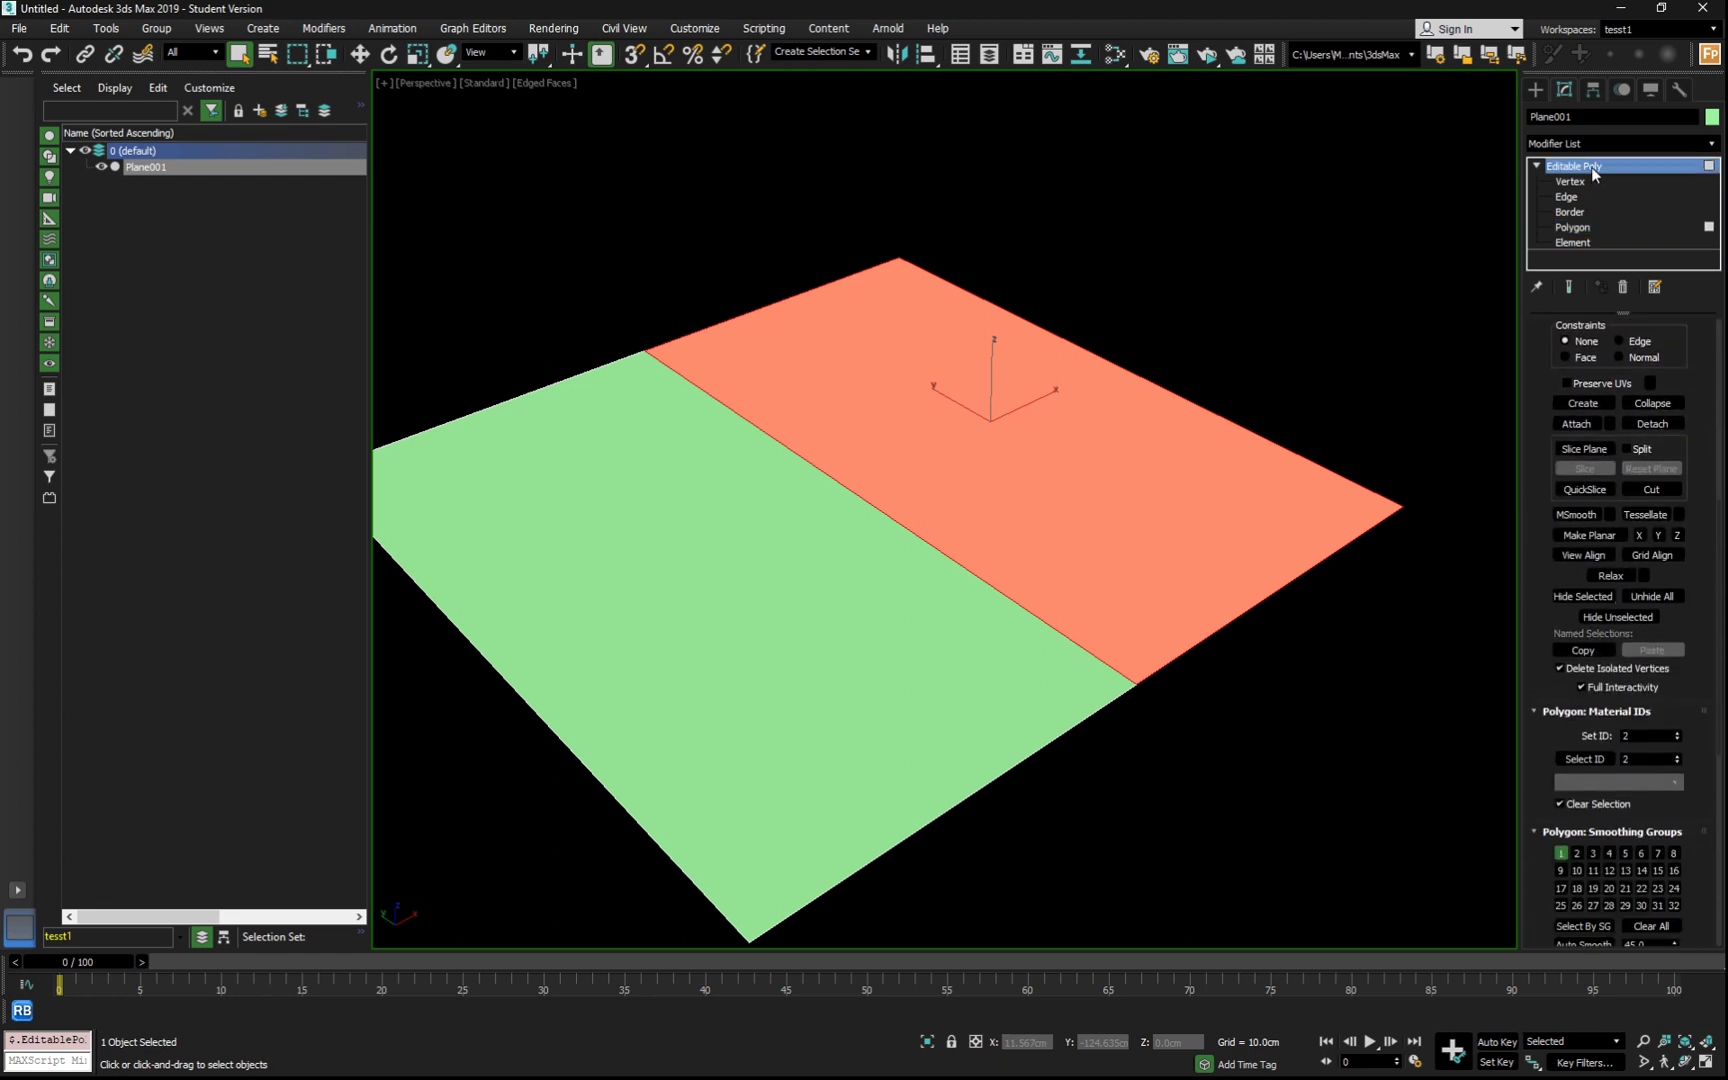
Step: Create an Arnold Standard Surface material in the Slate Material Editor and assign it to the plane
{"action": "key", "text": "ctrl+r"}
{"action": "left_click_drag", "start_coordinate": [913, 462], "coordinate": [831, 490]}
{"action": "mouse_move", "coordinate": [831, 490]}
{"action": "middle_mouse_down"}
{"action": "mouse_move", "coordinate": [903, 471]}
{"action": "mouse_move", "coordinate": [862, 489]}
{"action": "middle_mouse_up"}
{"action": "middle_click_drag", "start_coordinate": [862, 489], "coordinate": [900, 502], "text": "alt"}
{"action": "left_click_drag", "start_coordinate": [899, 502], "coordinate": [828, 510]}
{"action": "mouse_move", "coordinate": [828, 510]}
{"action": "middle_mouse_down", "text": "alt"}
{"action": "mouse_move", "coordinate": [830, 494]}
{"action": "mouse_move", "coordinate": [826, 540]}
{"action": "mouse_move", "coordinate": [813, 510]}
{"action": "mouse_move", "coordinate": [829, 482]}
{"action": "middle_mouse_up", "text": "alt"}
{"action": "left_click", "coordinate": [1115, 55]}
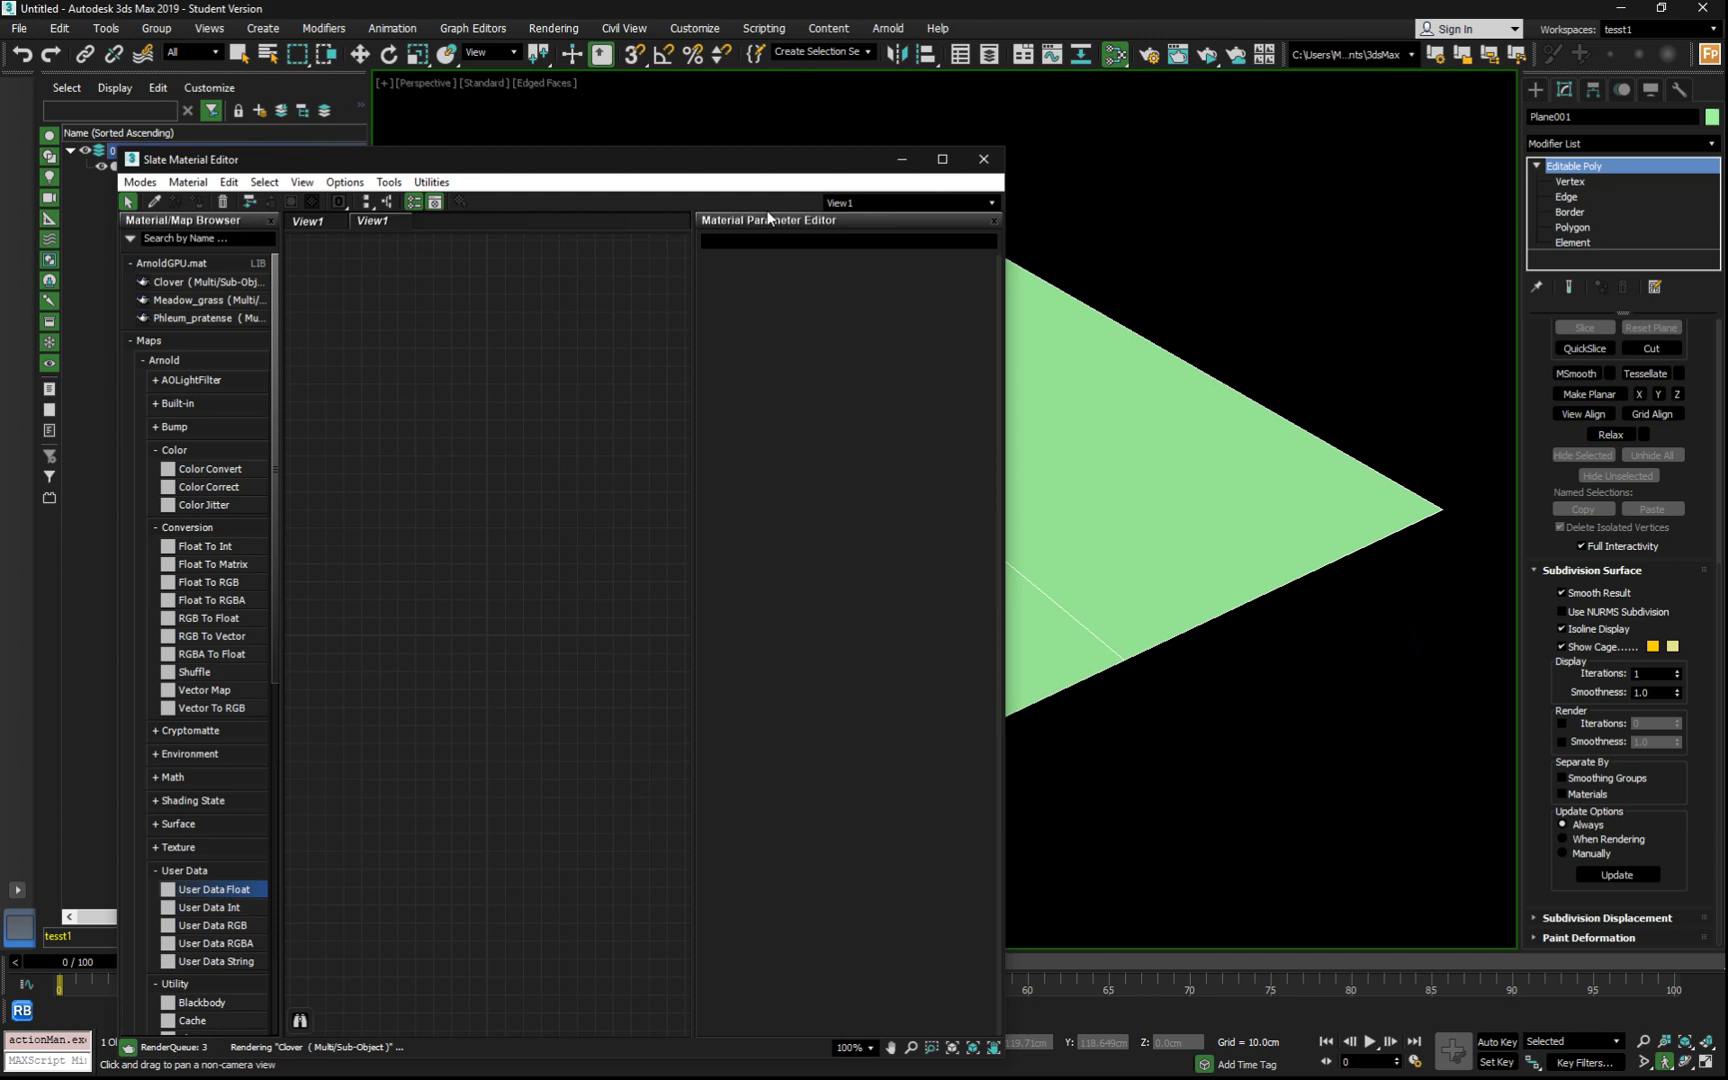
{"action": "left_click_drag", "start_coordinate": [770, 159], "coordinate": [761, 135]}
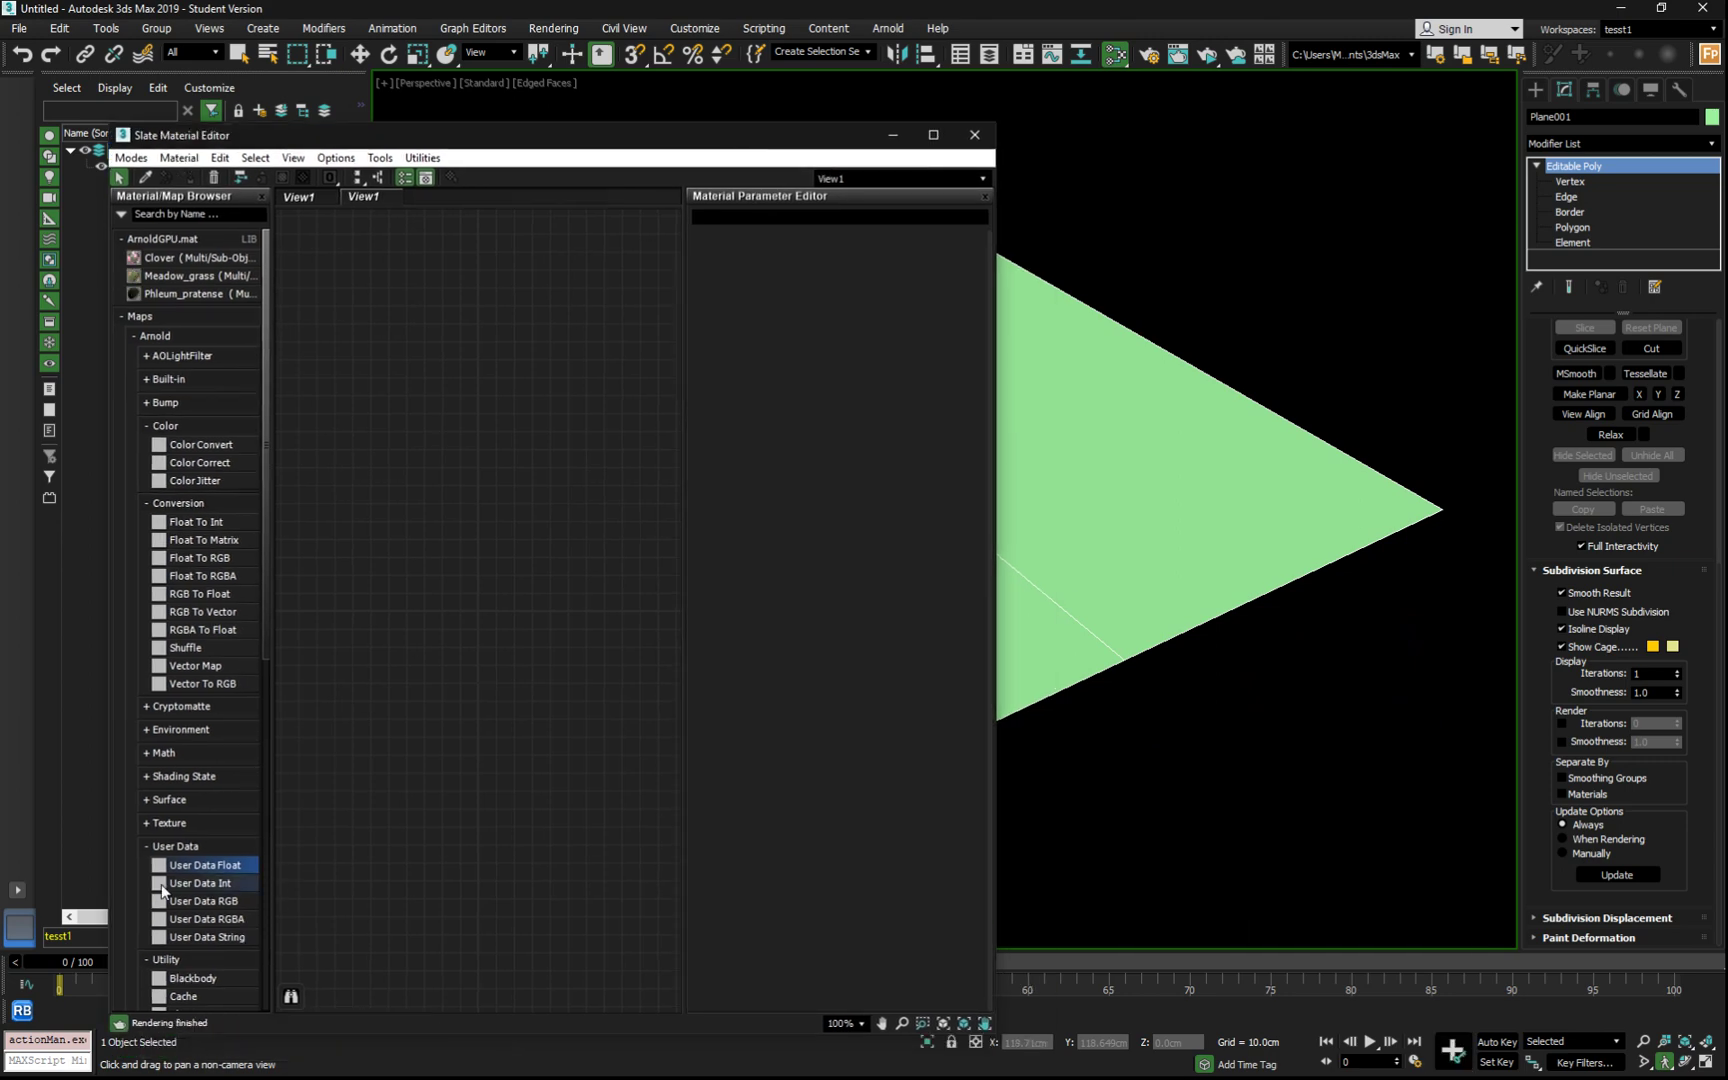
{"action": "scroll", "coordinate": [184, 862], "scroll_direction": "down", "scroll_amount": 10}
{"action": "left_click_drag", "start_coordinate": [202, 878], "coordinate": [523, 486]}
{"action": "right_click", "coordinate": [530, 518]}
{"action": "left_click", "coordinate": [554, 535]}
{"action": "left_click_drag", "start_coordinate": [587, 142], "coordinate": [1228, 632]}
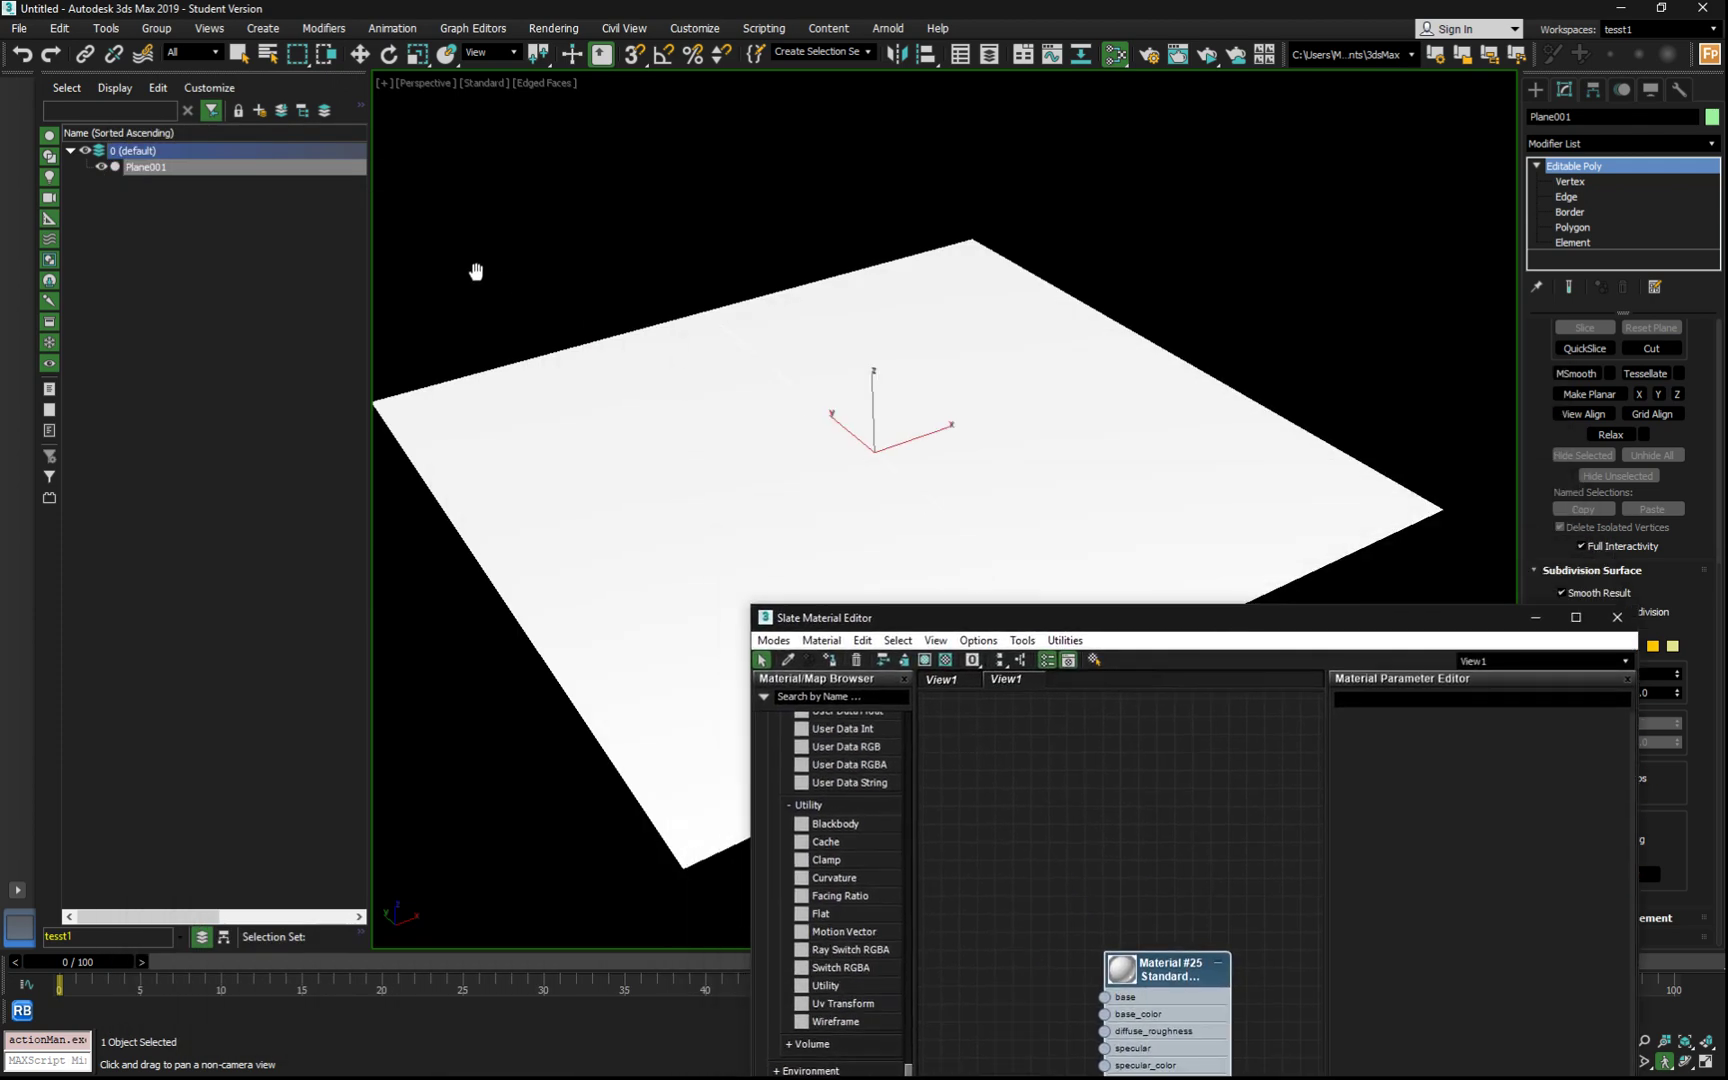
Step: Start an ActiveShade render of the perspective view at 320x240 and keep its preview clear of the material editor
{"action": "left_click", "coordinate": [1148, 56]}
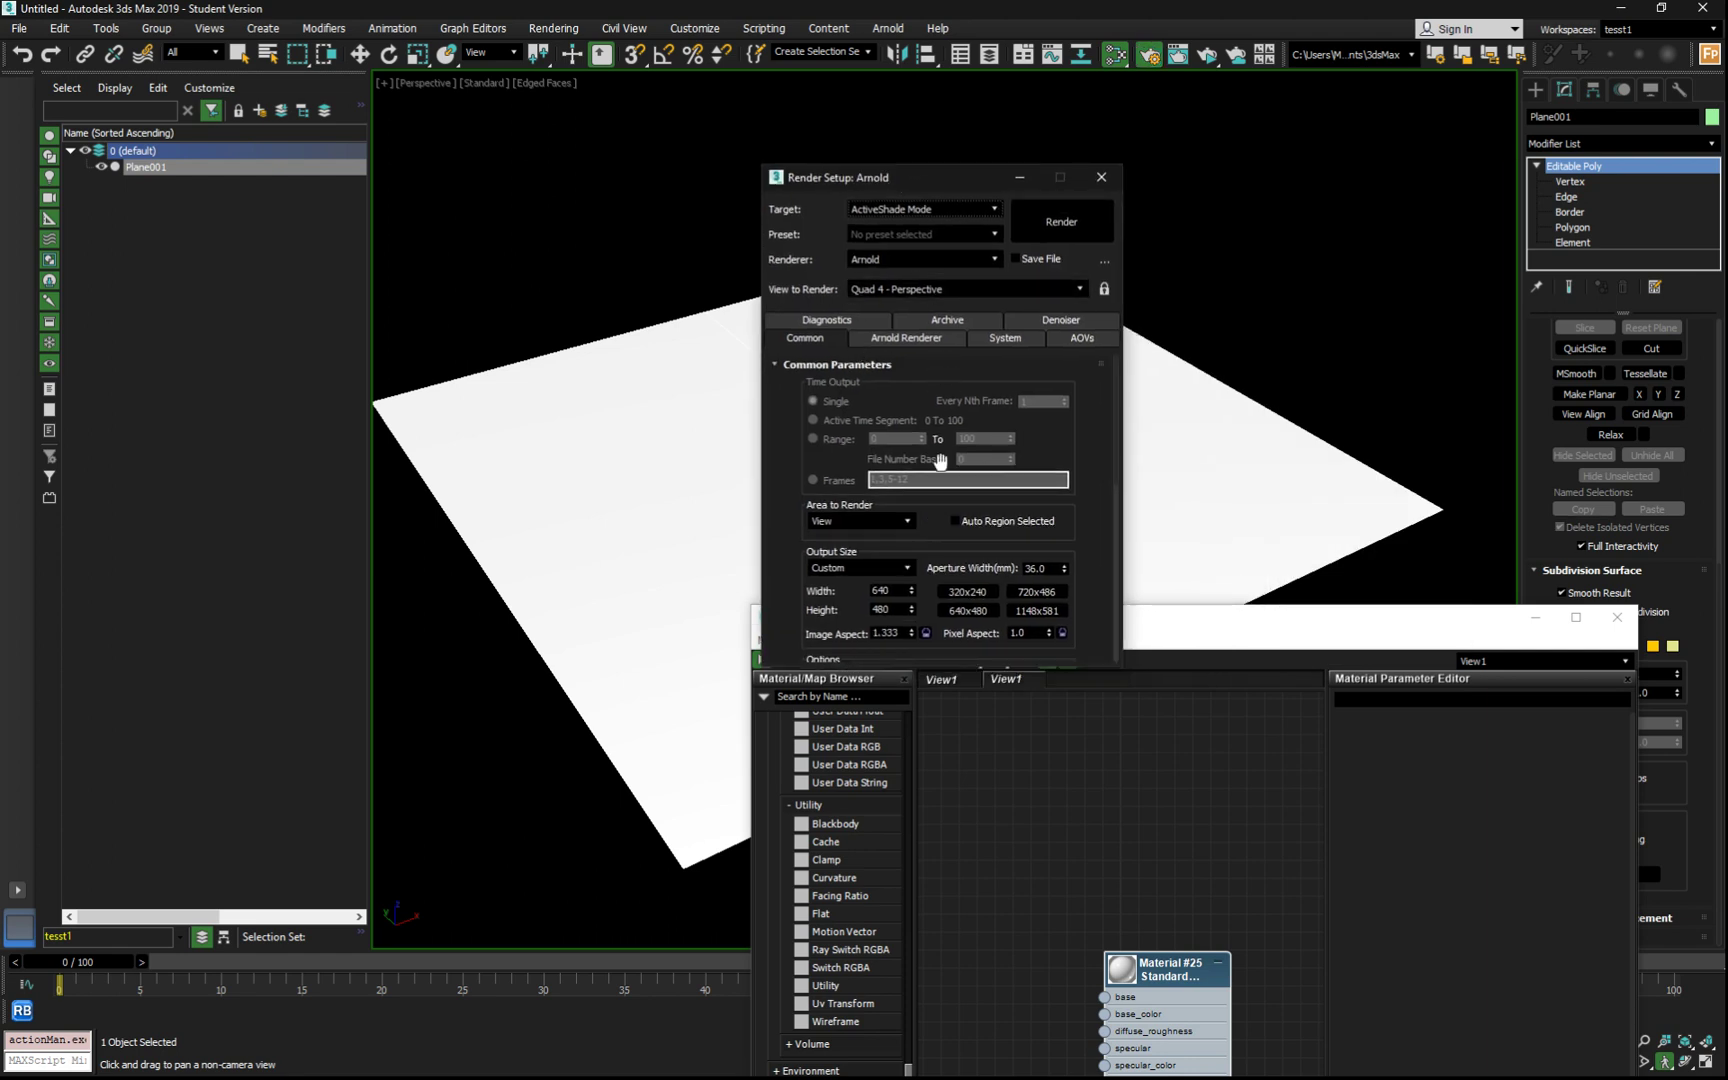
{"action": "left_click", "coordinate": [967, 591]}
{"action": "left_click", "coordinate": [1061, 221]}
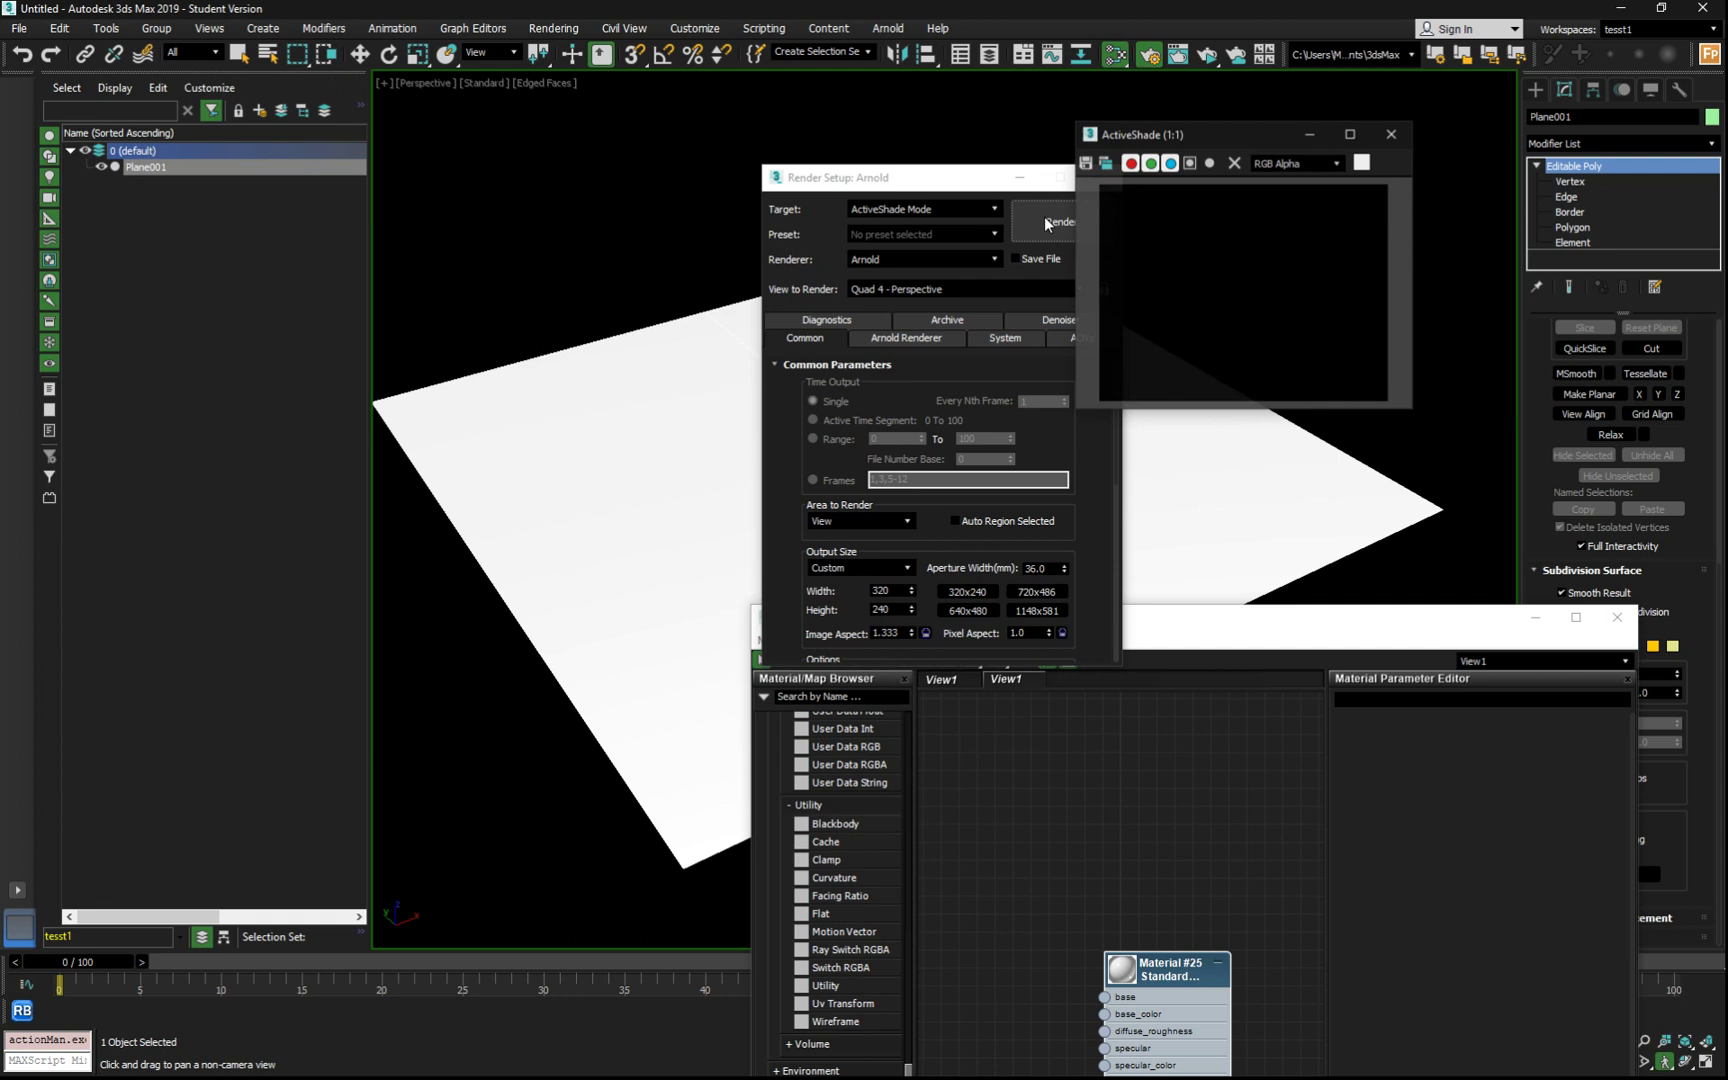
{"action": "left_click_drag", "start_coordinate": [1260, 127], "coordinate": [552, 70]}
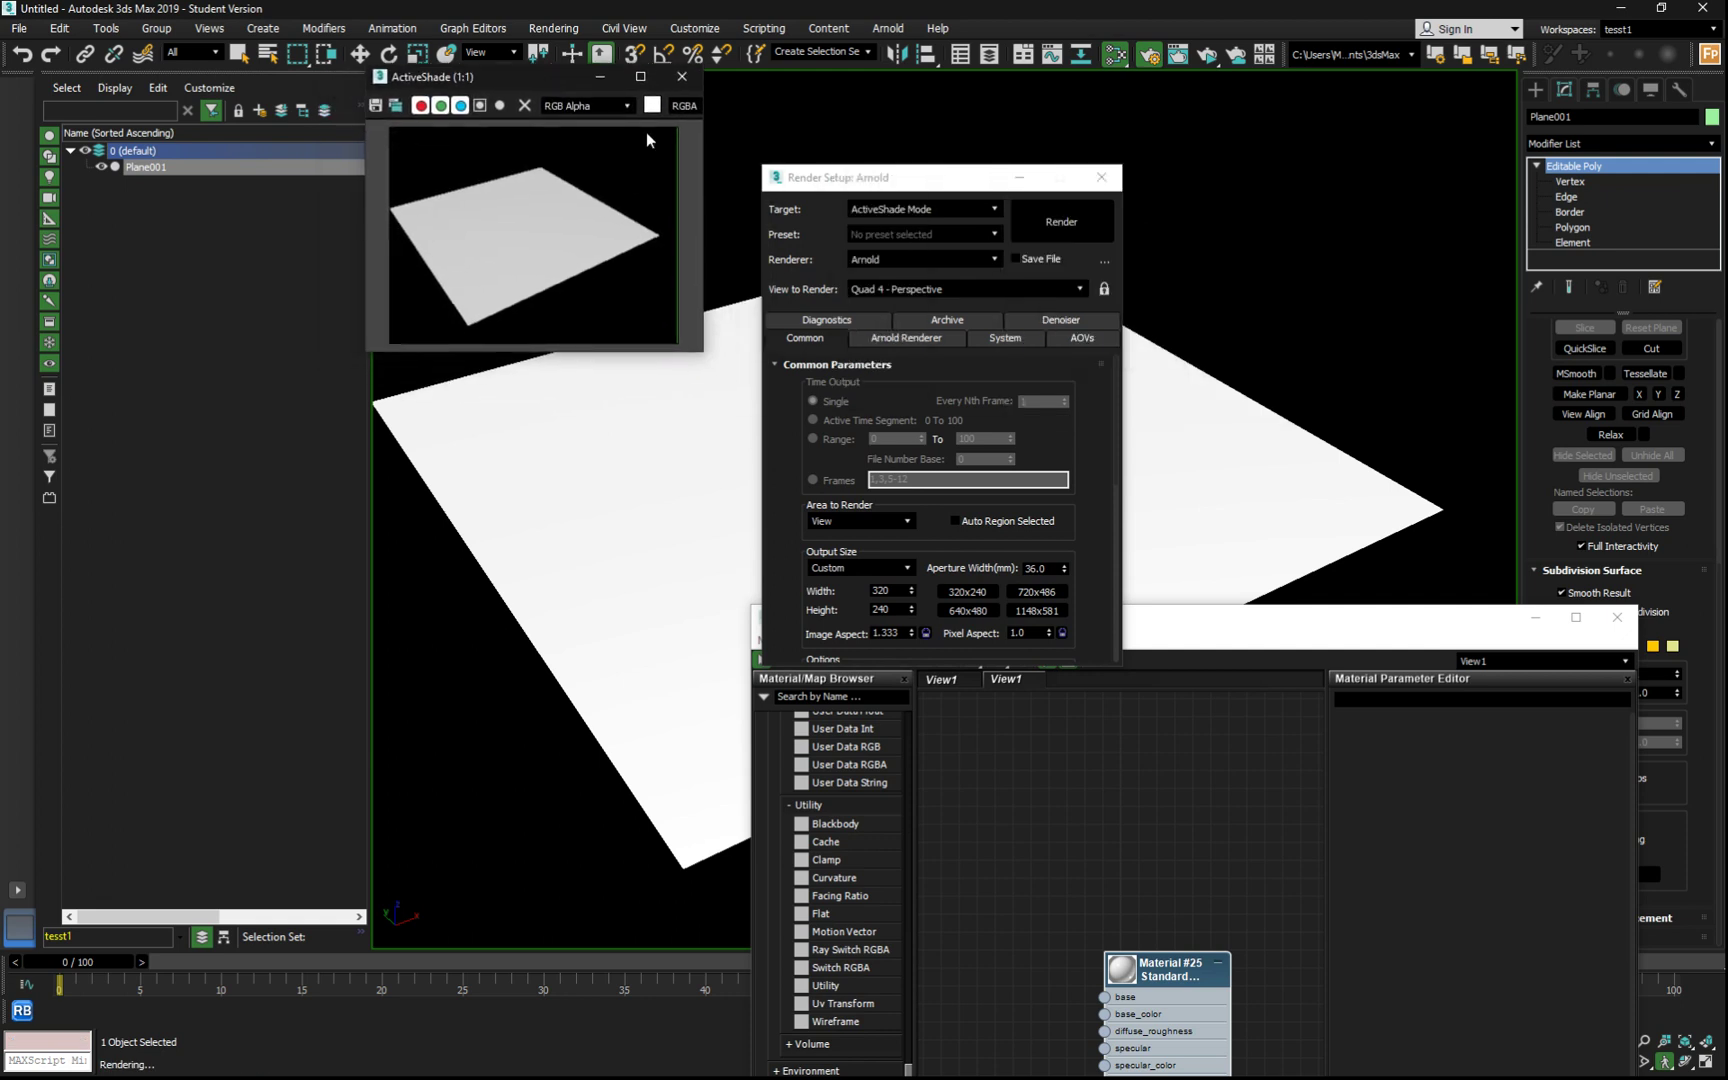
{"action": "left_click", "coordinate": [1101, 177]}
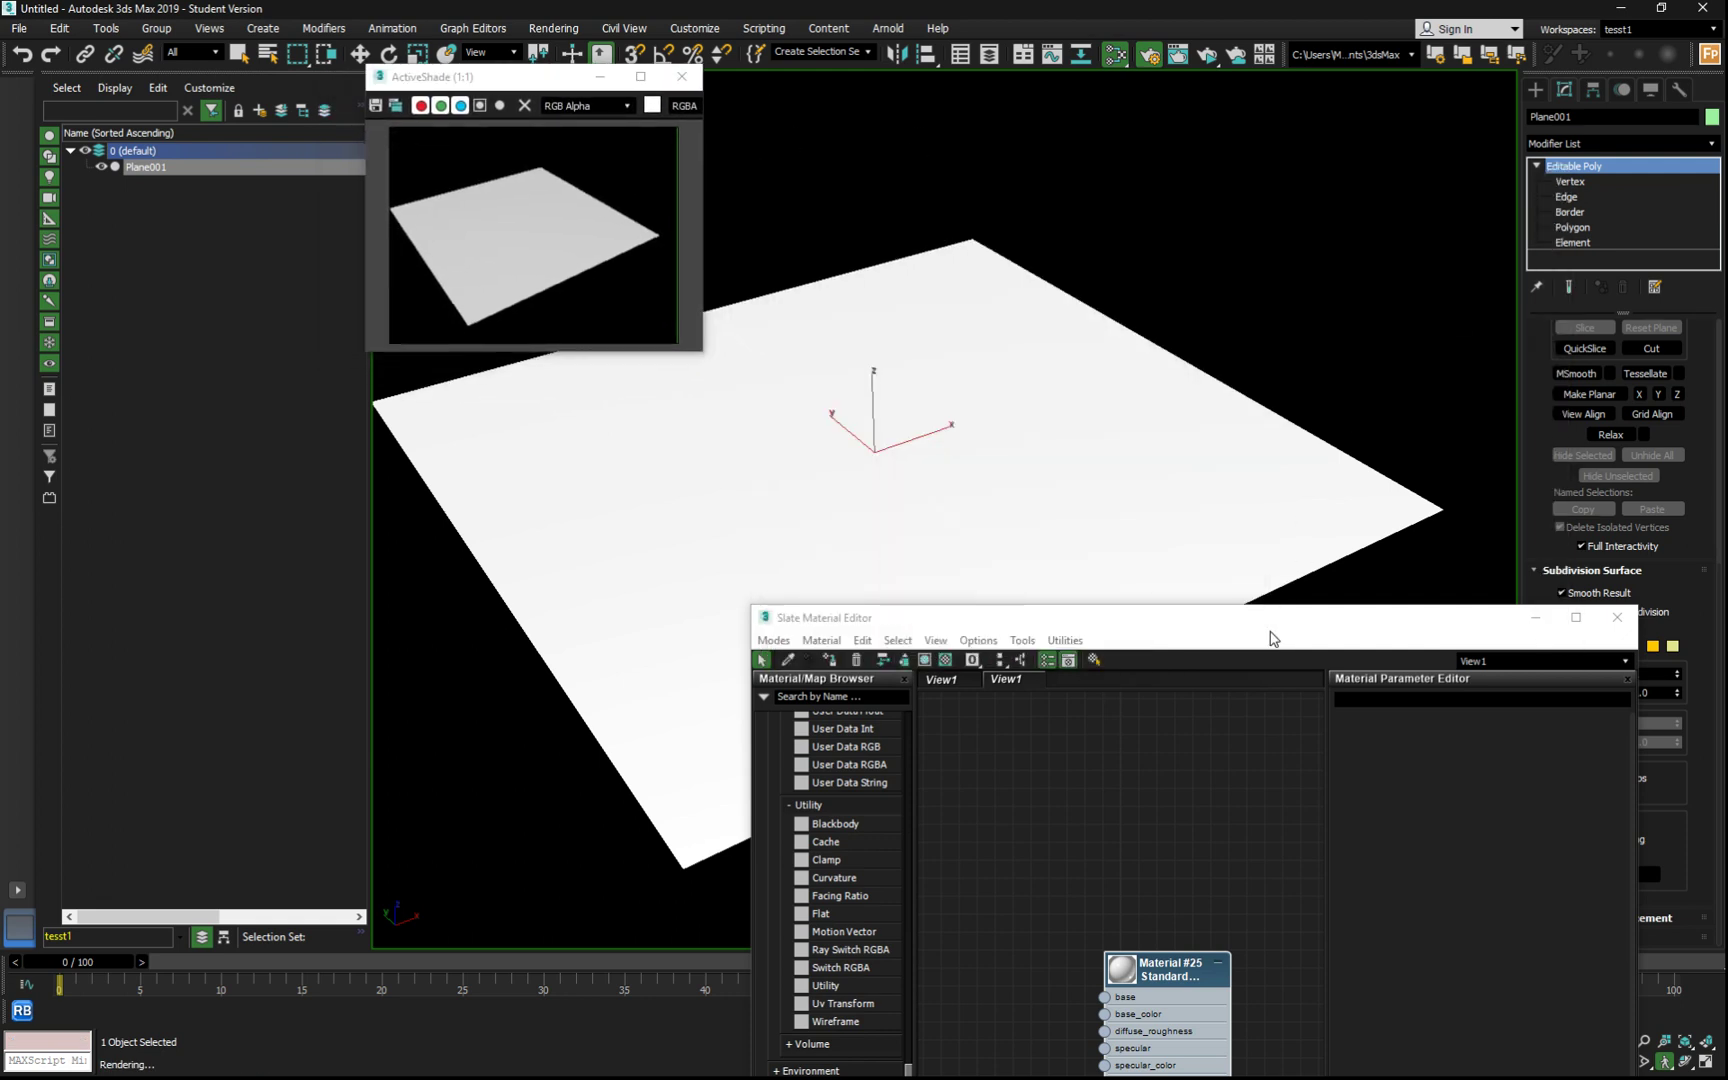
{"action": "left_click_drag", "start_coordinate": [1276, 620], "coordinate": [1211, 633]}
Step: Create a box about 39 cm long, 36 cm wide and 27 cm high near the plane's far corner
{"action": "left_click", "coordinate": [1535, 90]}
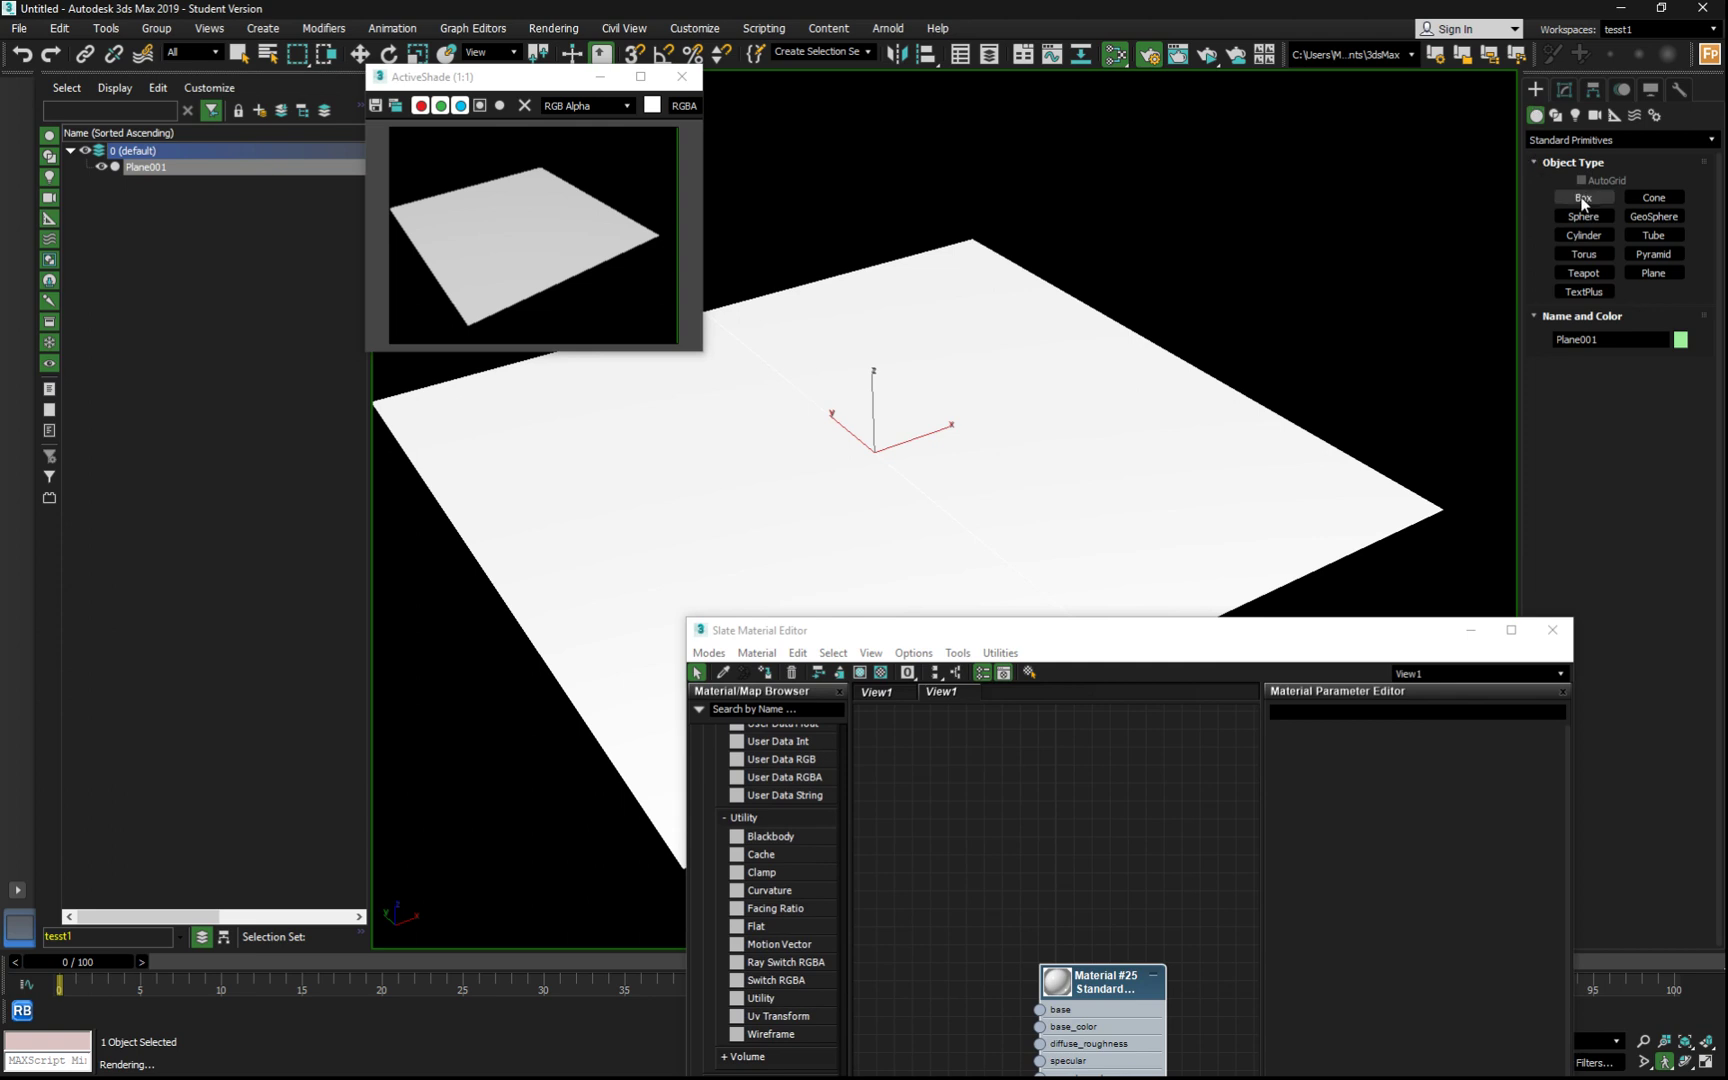
{"action": "left_click", "coordinate": [1583, 197]}
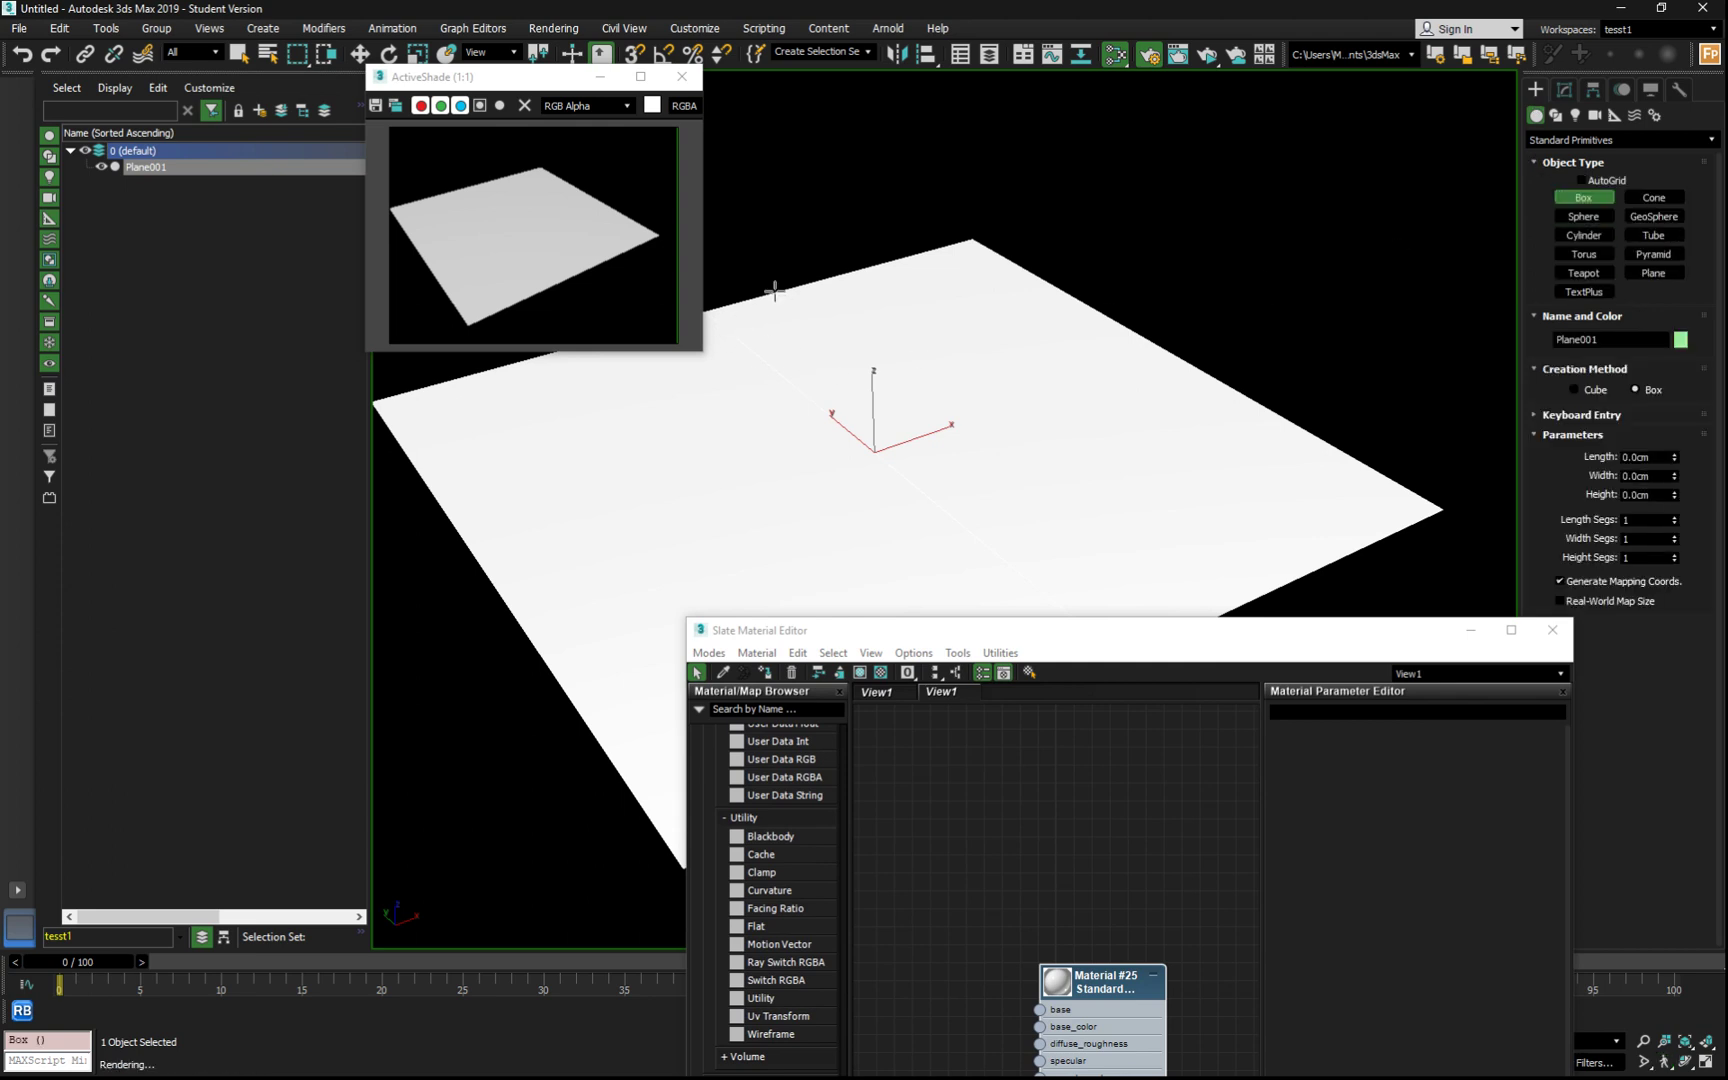
{"action": "left_click_drag", "start_coordinate": [774, 290], "coordinate": [707, 403]}
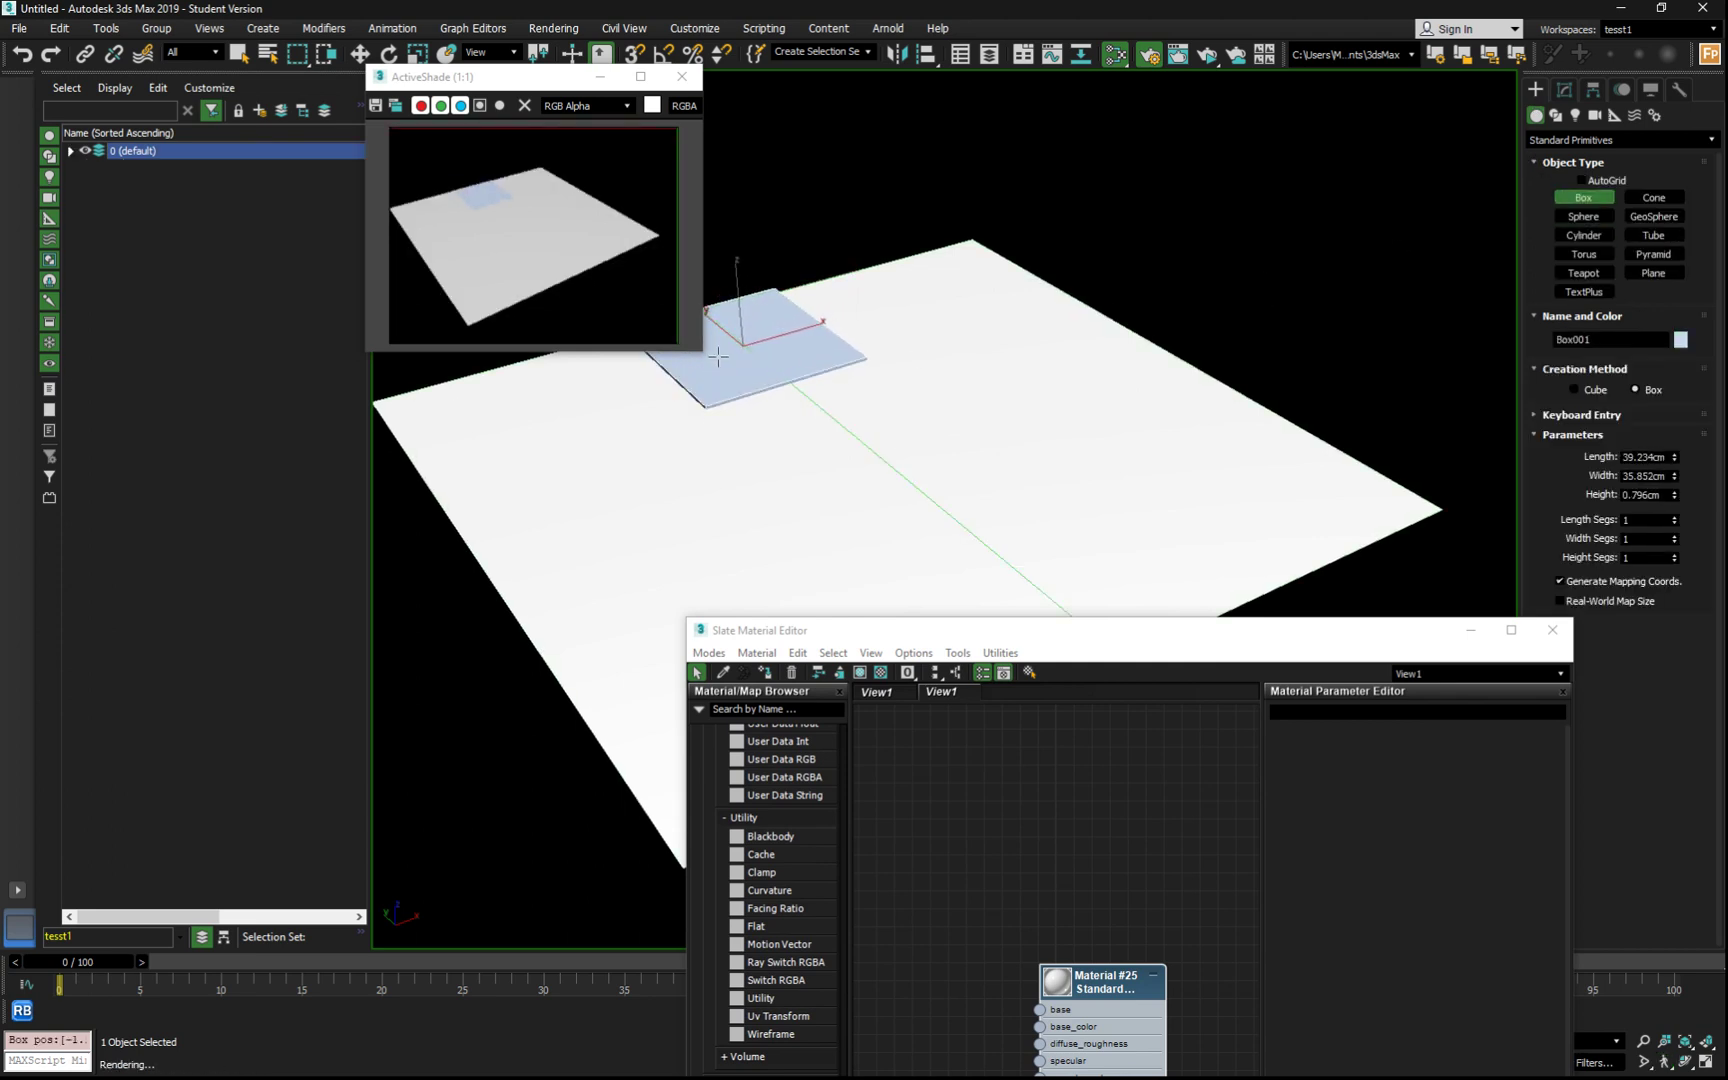
{"action": "left_click", "coordinate": [735, 277]}
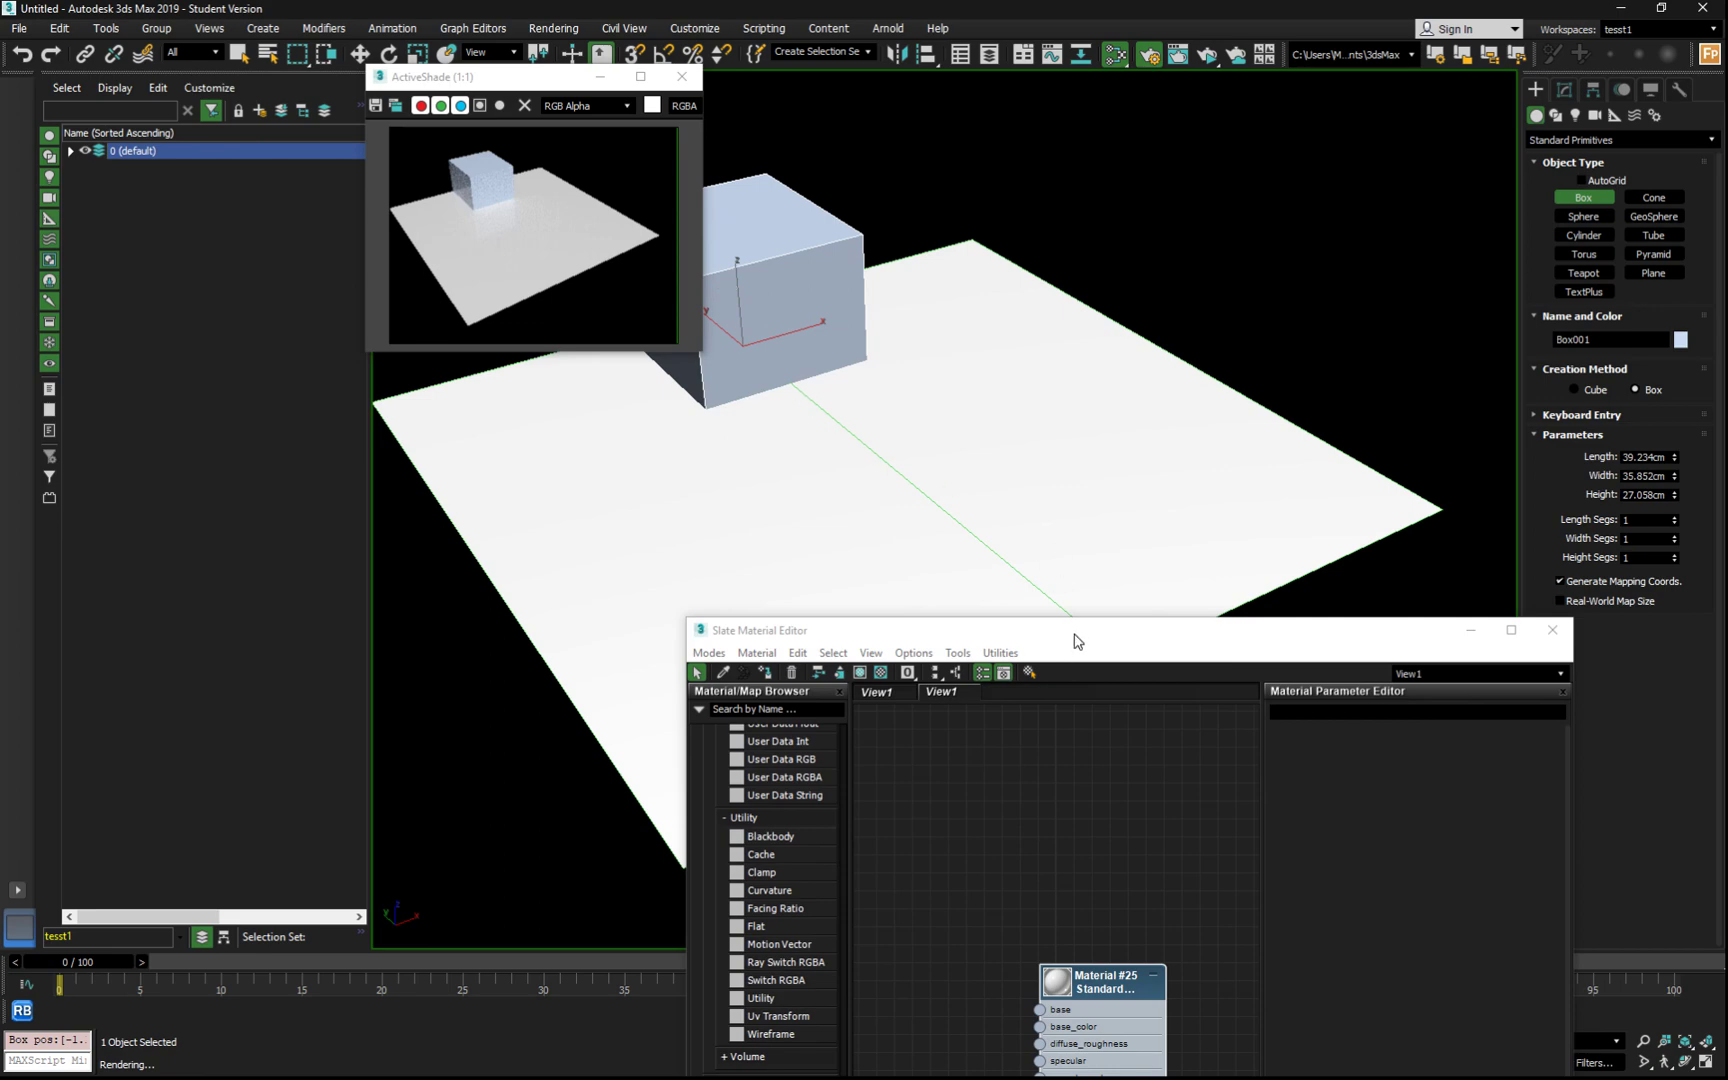
Step: Add a second Standard Surface material and assign it to the box
{"action": "left_click_drag", "start_coordinate": [1075, 640], "coordinate": [1161, 128]}
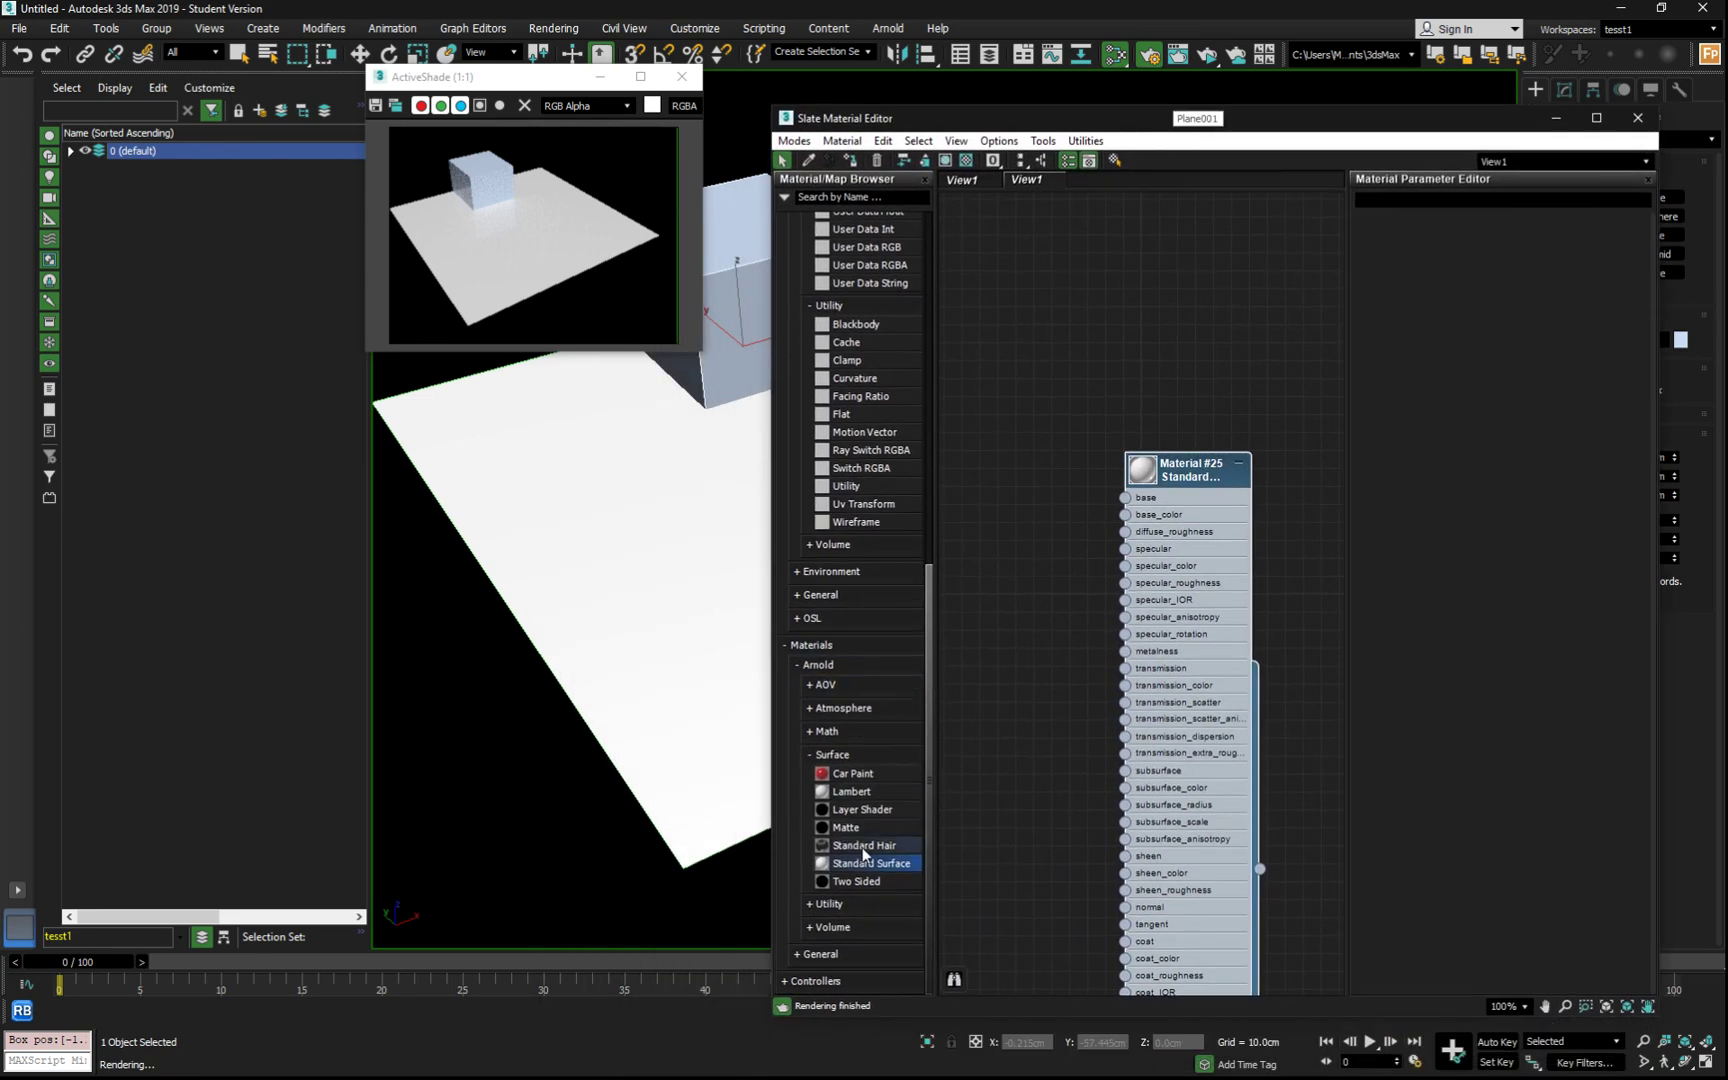
{"action": "left_click_drag", "start_coordinate": [866, 858], "coordinate": [1037, 958]}
{"action": "right_click", "coordinate": [1036, 718]}
{"action": "left_click", "coordinate": [1085, 268]}
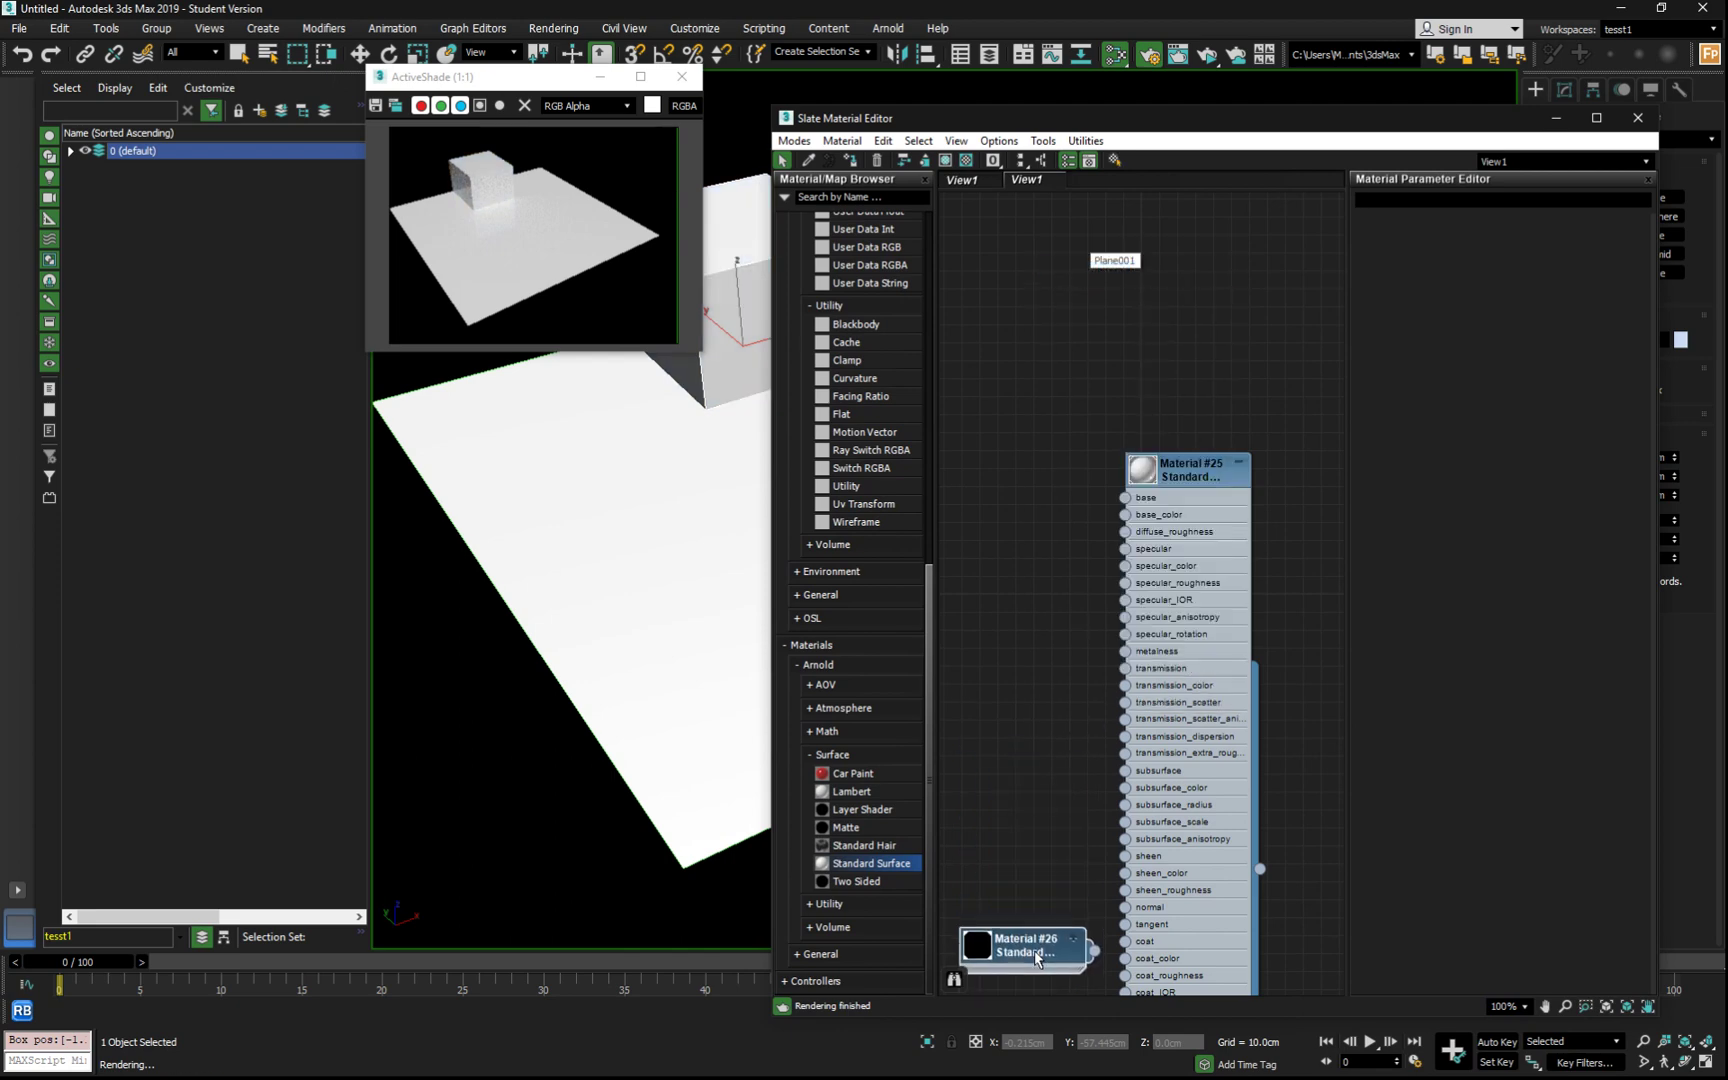
{"action": "left_click_drag", "start_coordinate": [1197, 476], "coordinate": [1212, 348]}
{"action": "left_click_drag", "start_coordinate": [1097, 123], "coordinate": [1318, 443]}
{"action": "scroll", "coordinate": [747, 380], "scroll_direction": "up", "scroll_amount": 5}
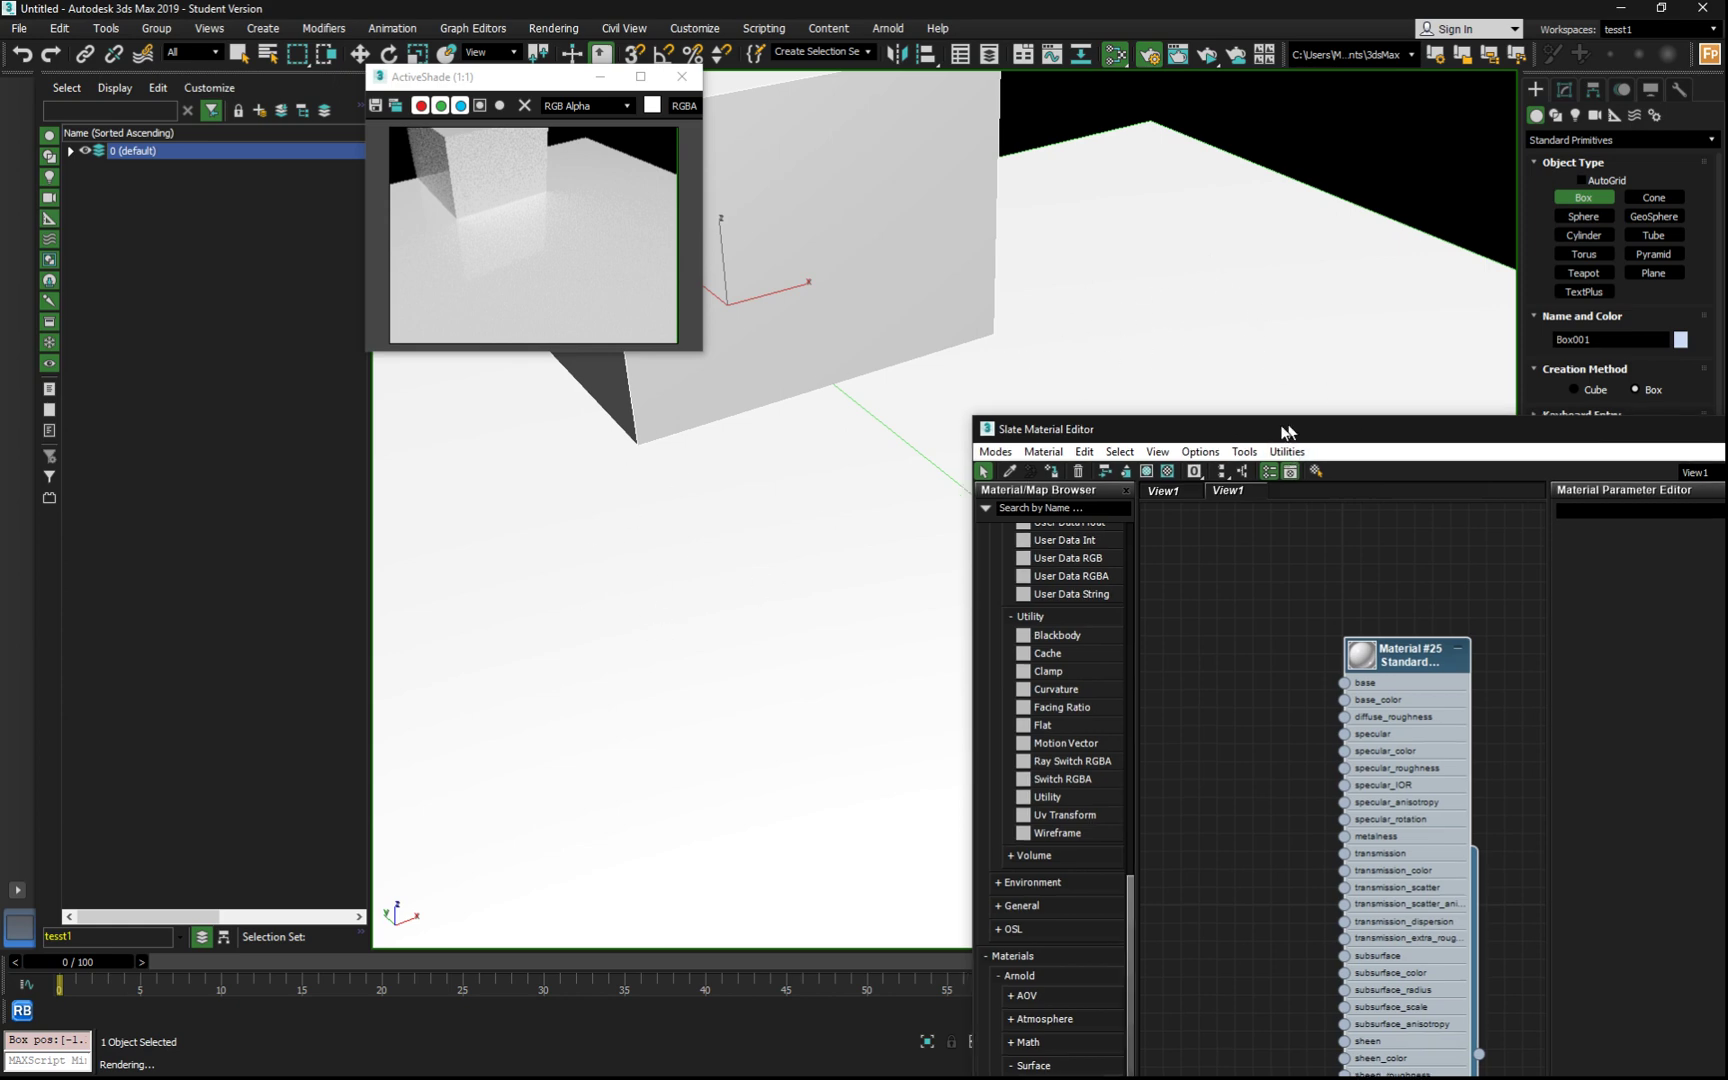
{"action": "left_click_drag", "start_coordinate": [1150, 428], "coordinate": [1003, 296]}
{"action": "left_click_drag", "start_coordinate": [1212, 519], "coordinate": [1240, 464]}
{"action": "left_click_drag", "start_coordinate": [1258, 310], "coordinate": [926, 541]}
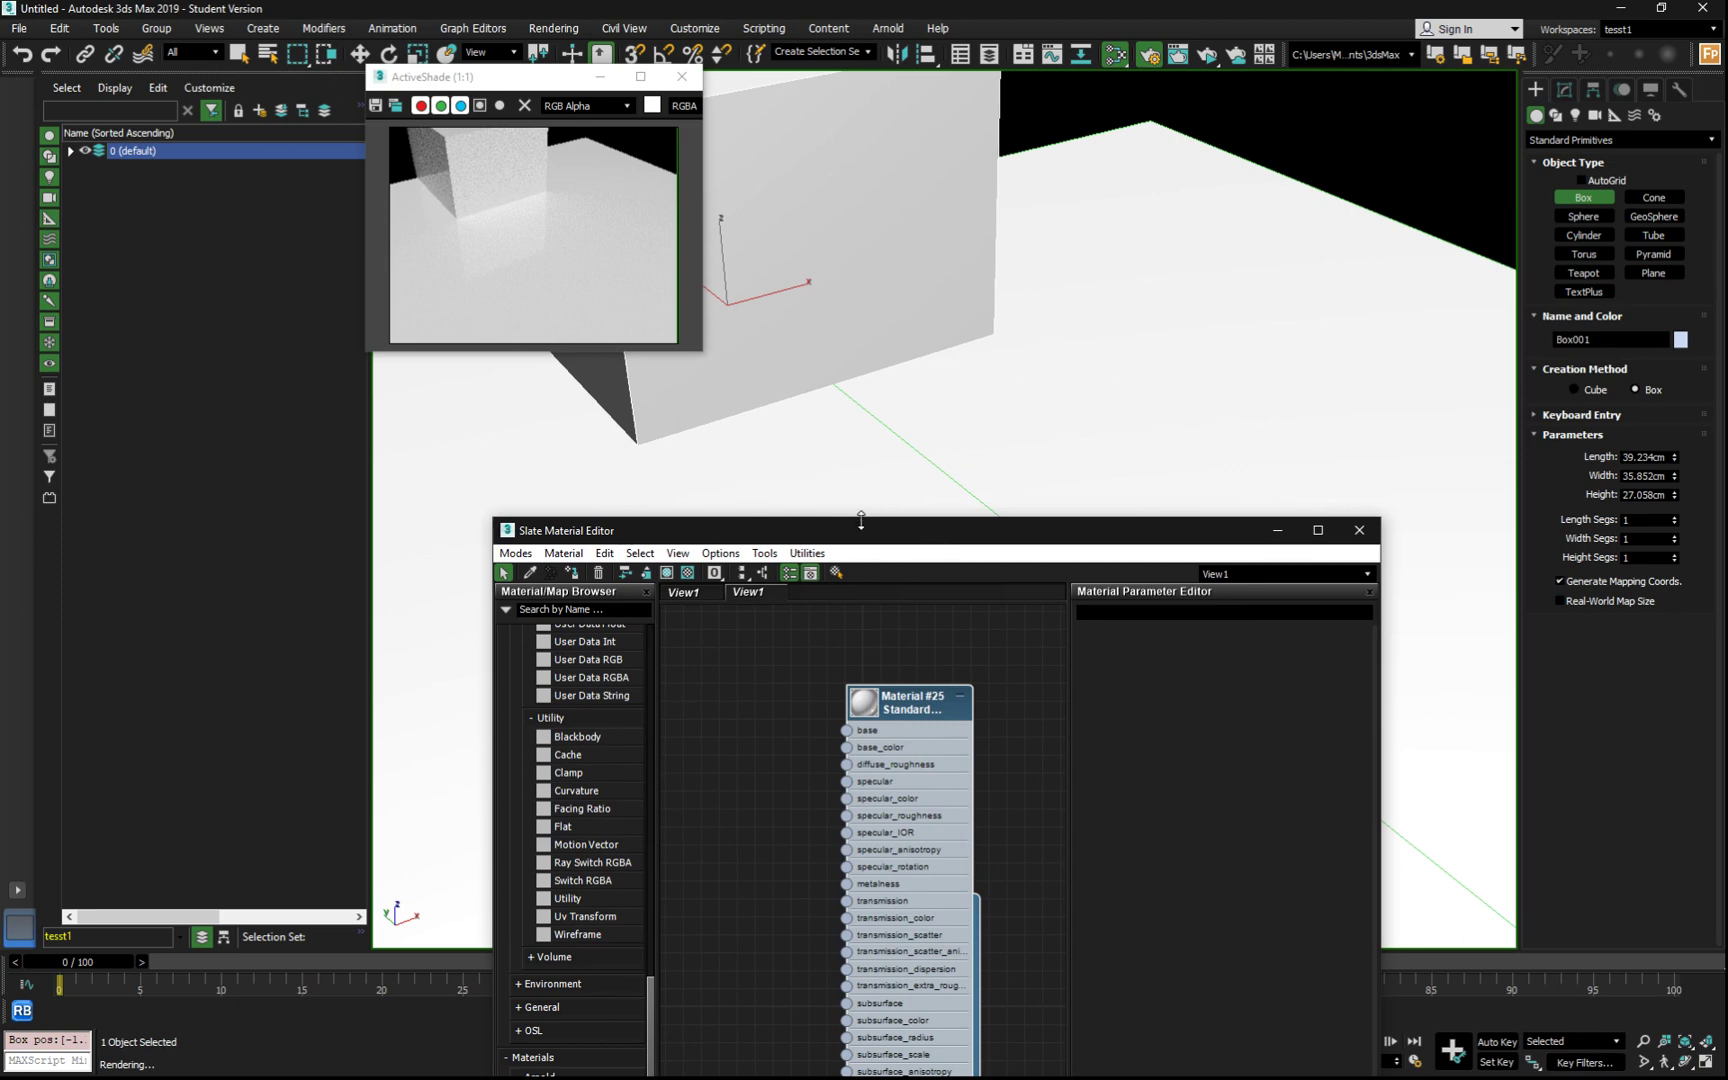
{"action": "left_click_drag", "start_coordinate": [861, 530], "coordinate": [1143, 224]}
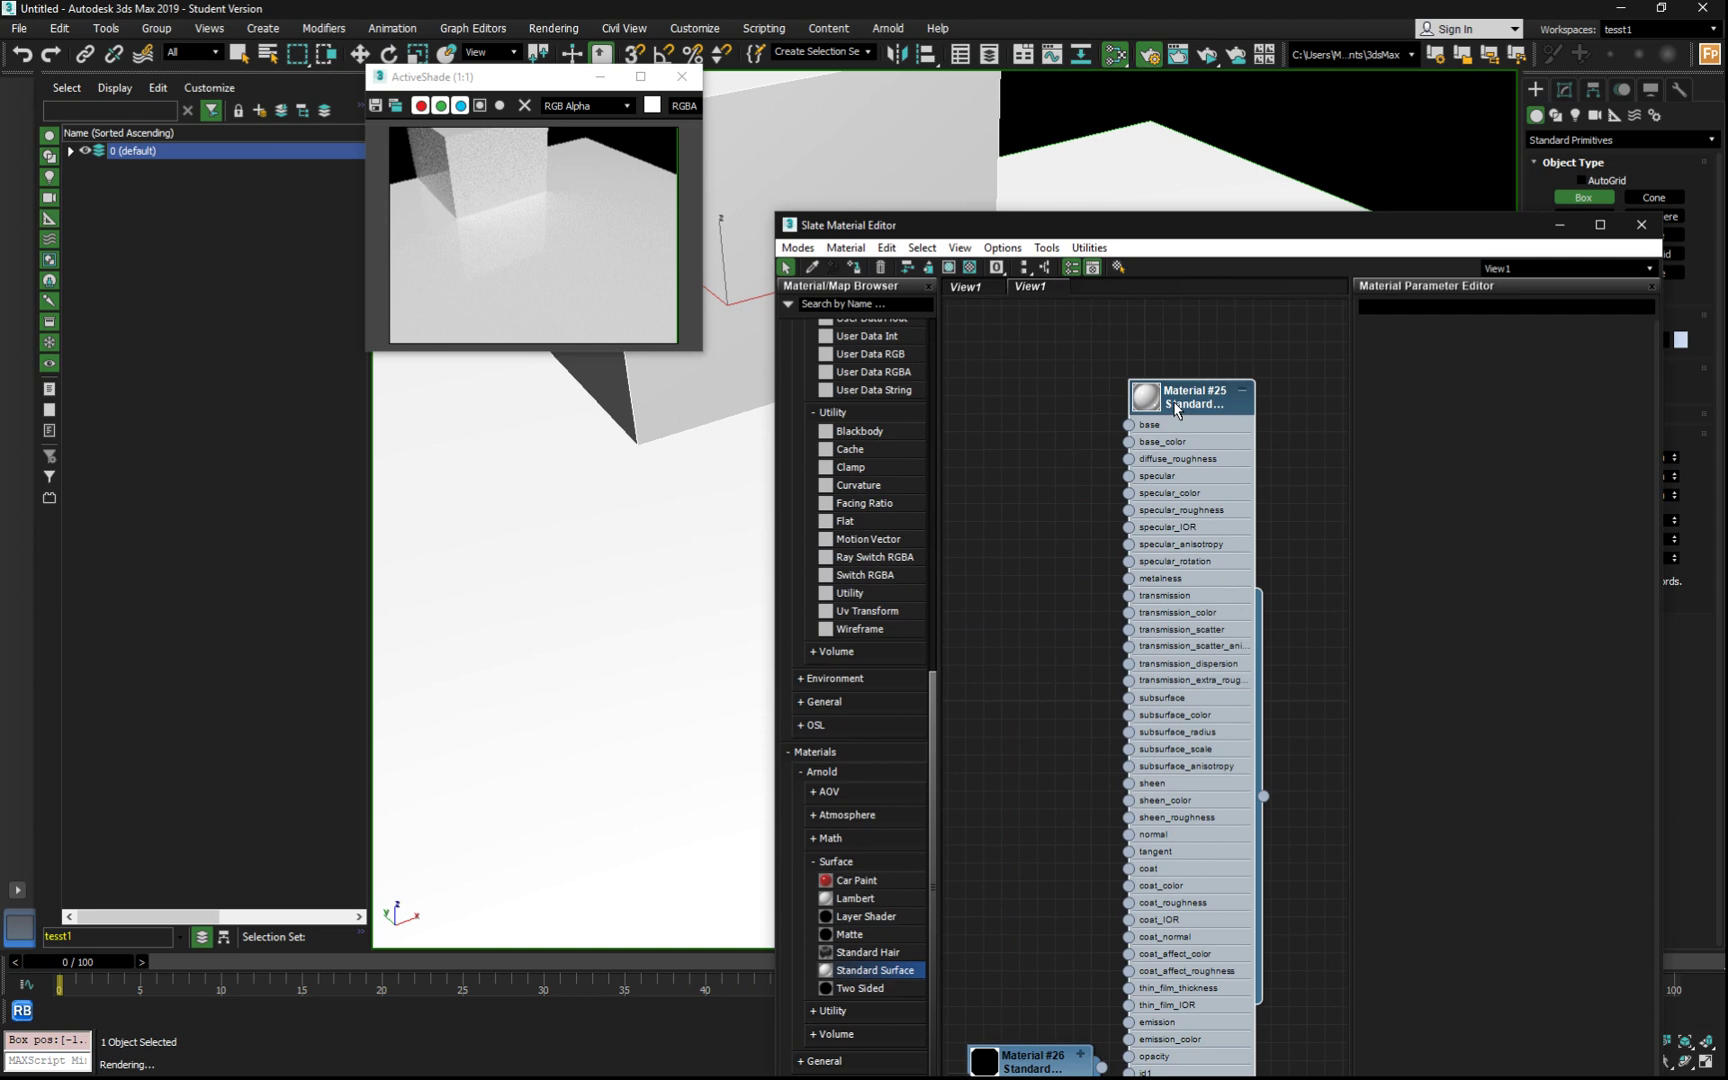
Step: Add a User Data RGB map beside the plane's material and set its attribute to mtlID
{"action": "left_click_drag", "start_coordinate": [1177, 410], "coordinate": [1177, 392]}
{"action": "scroll", "coordinate": [900, 600], "scroll_direction": "up", "scroll_amount": 4}
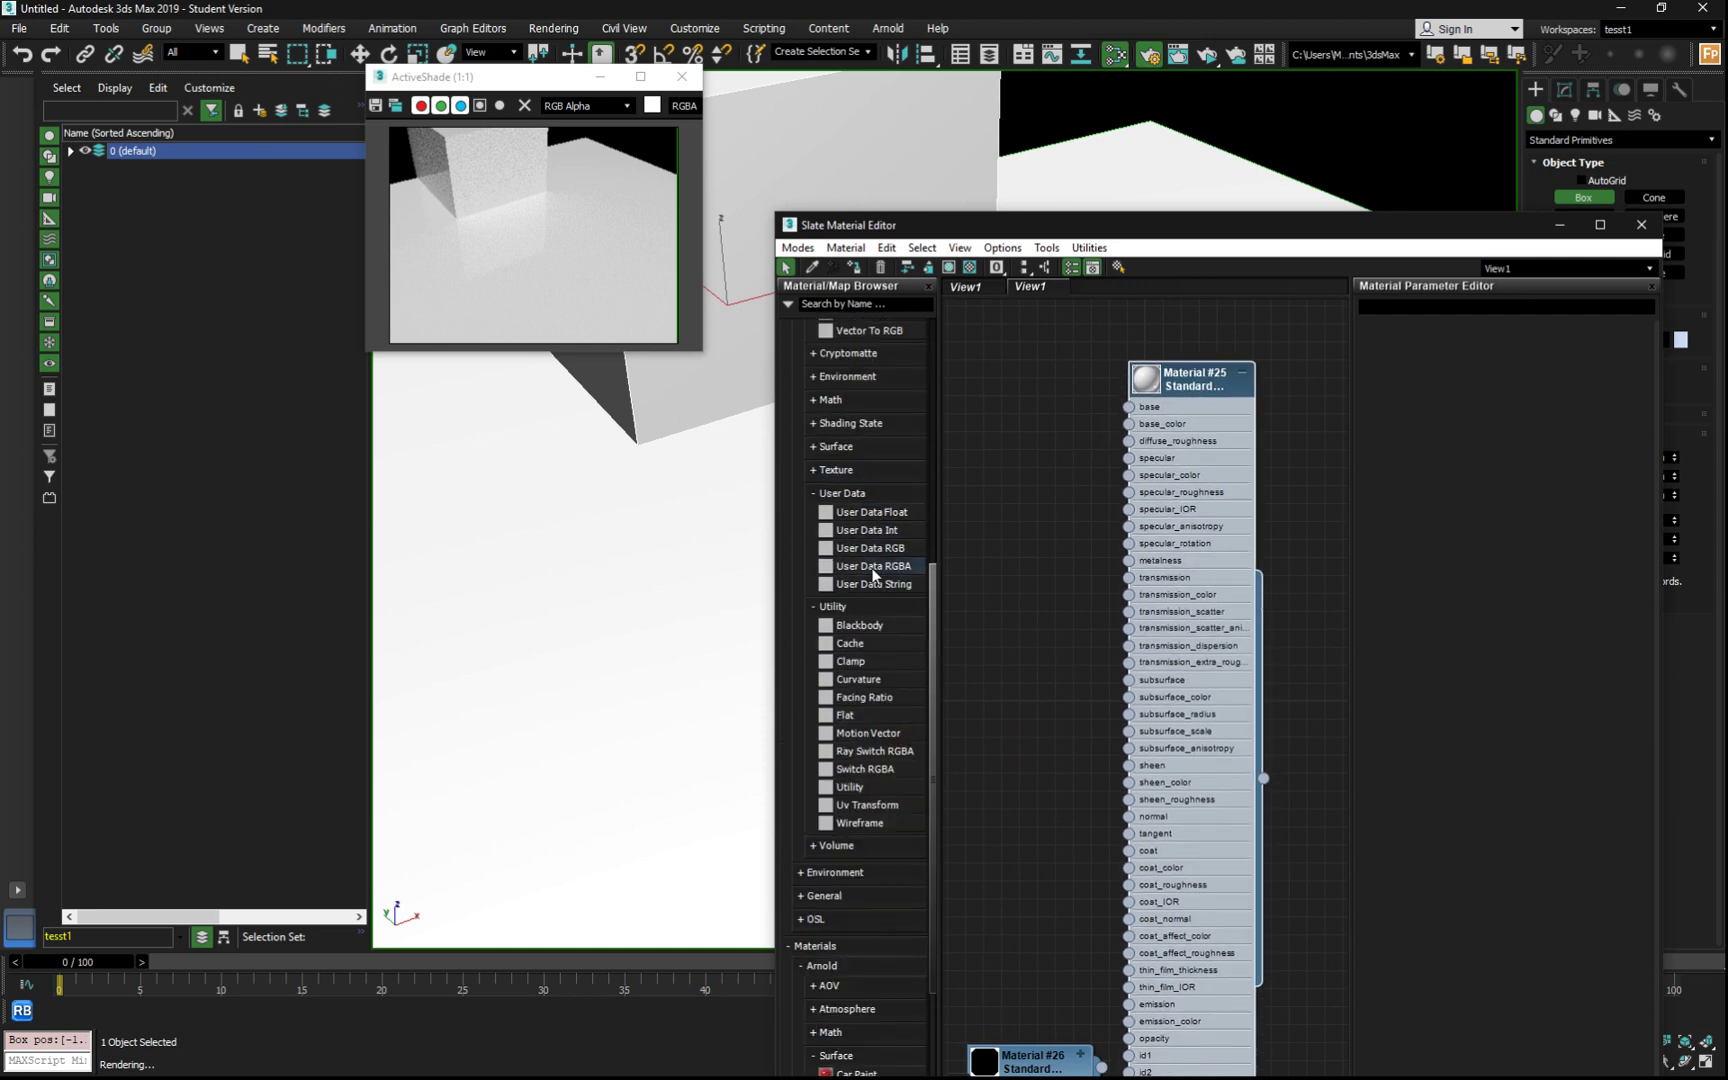
{"action": "left_click_drag", "start_coordinate": [986, 541], "coordinate": [1017, 438]}
{"action": "double_click", "coordinate": [1008, 488]}
{"action": "left_click", "coordinate": [1473, 350]}
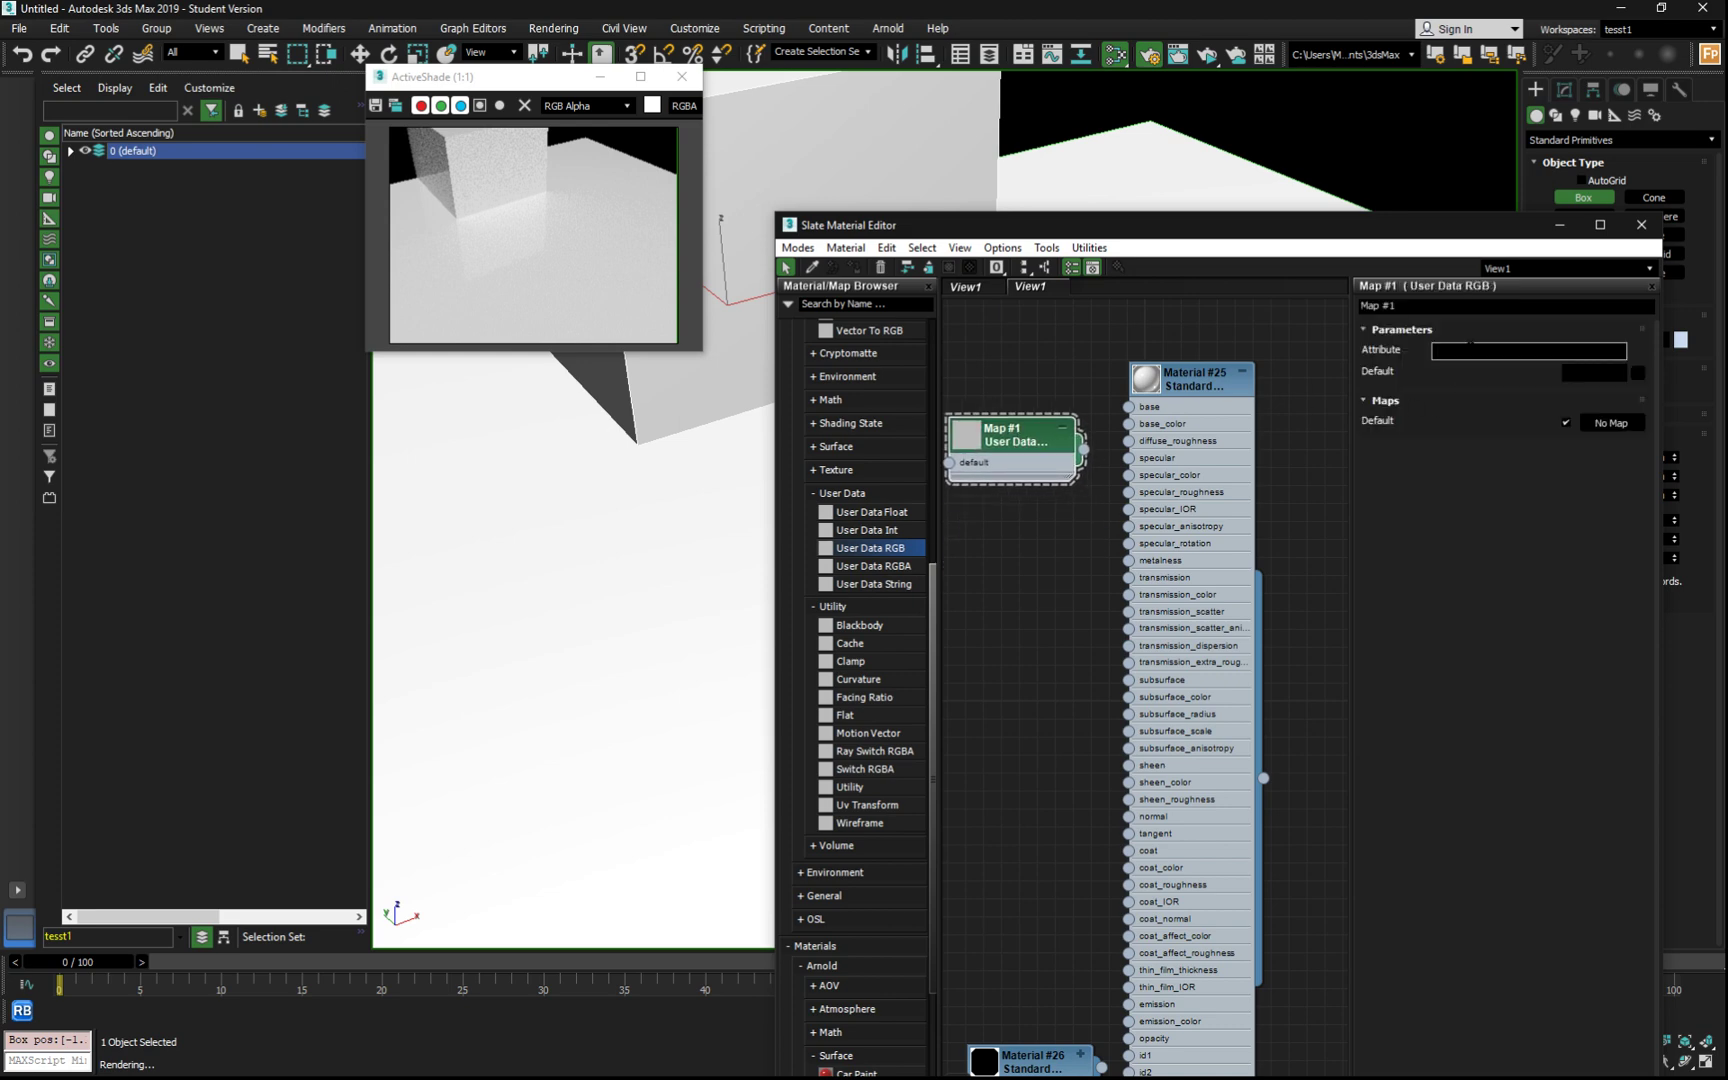
{"action": "type", "text": "mtlID"}
Step: Connect the User Data RGB map directly to the plane material's base_color and space the two nodes apart
{"action": "left_click_drag", "start_coordinate": [1082, 456], "coordinate": [1194, 374]}
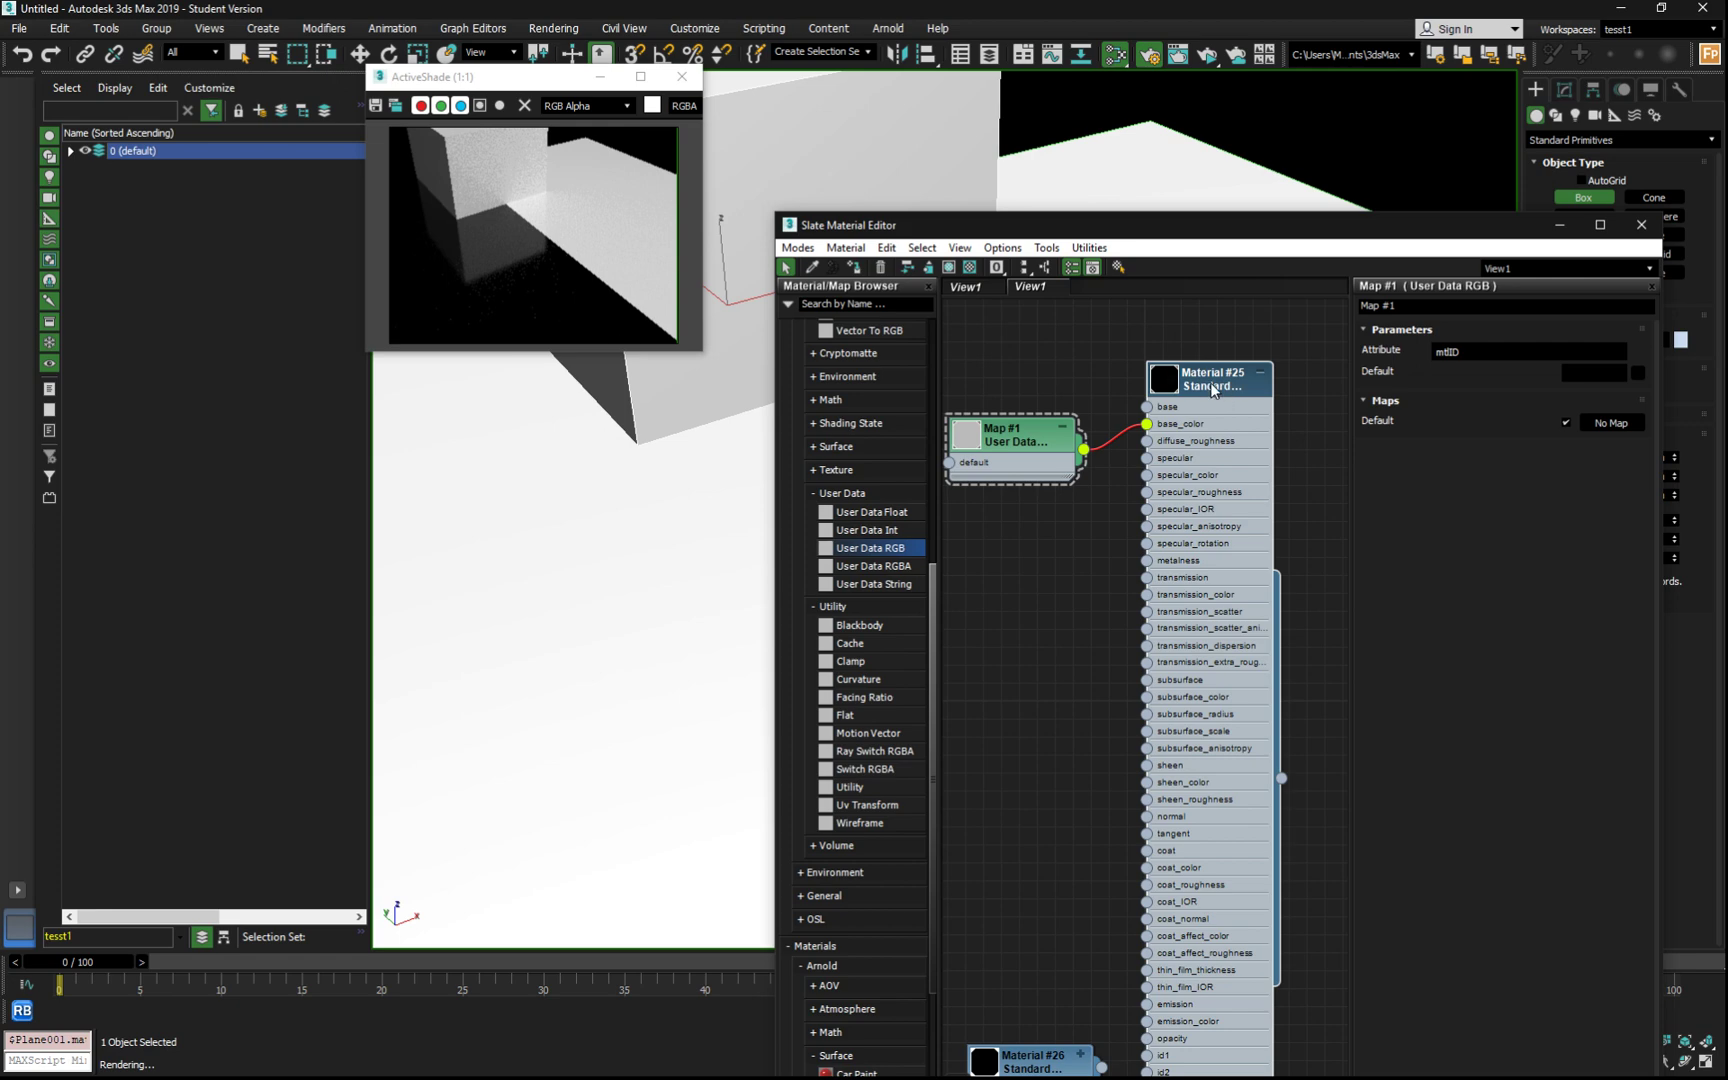
{"action": "left_click_drag", "start_coordinate": [1211, 385], "coordinate": [1234, 385]}
{"action": "left_click_drag", "start_coordinate": [1018, 455], "coordinate": [1022, 418]}
{"action": "left_click_drag", "start_coordinate": [1214, 387], "coordinate": [1232, 379]}
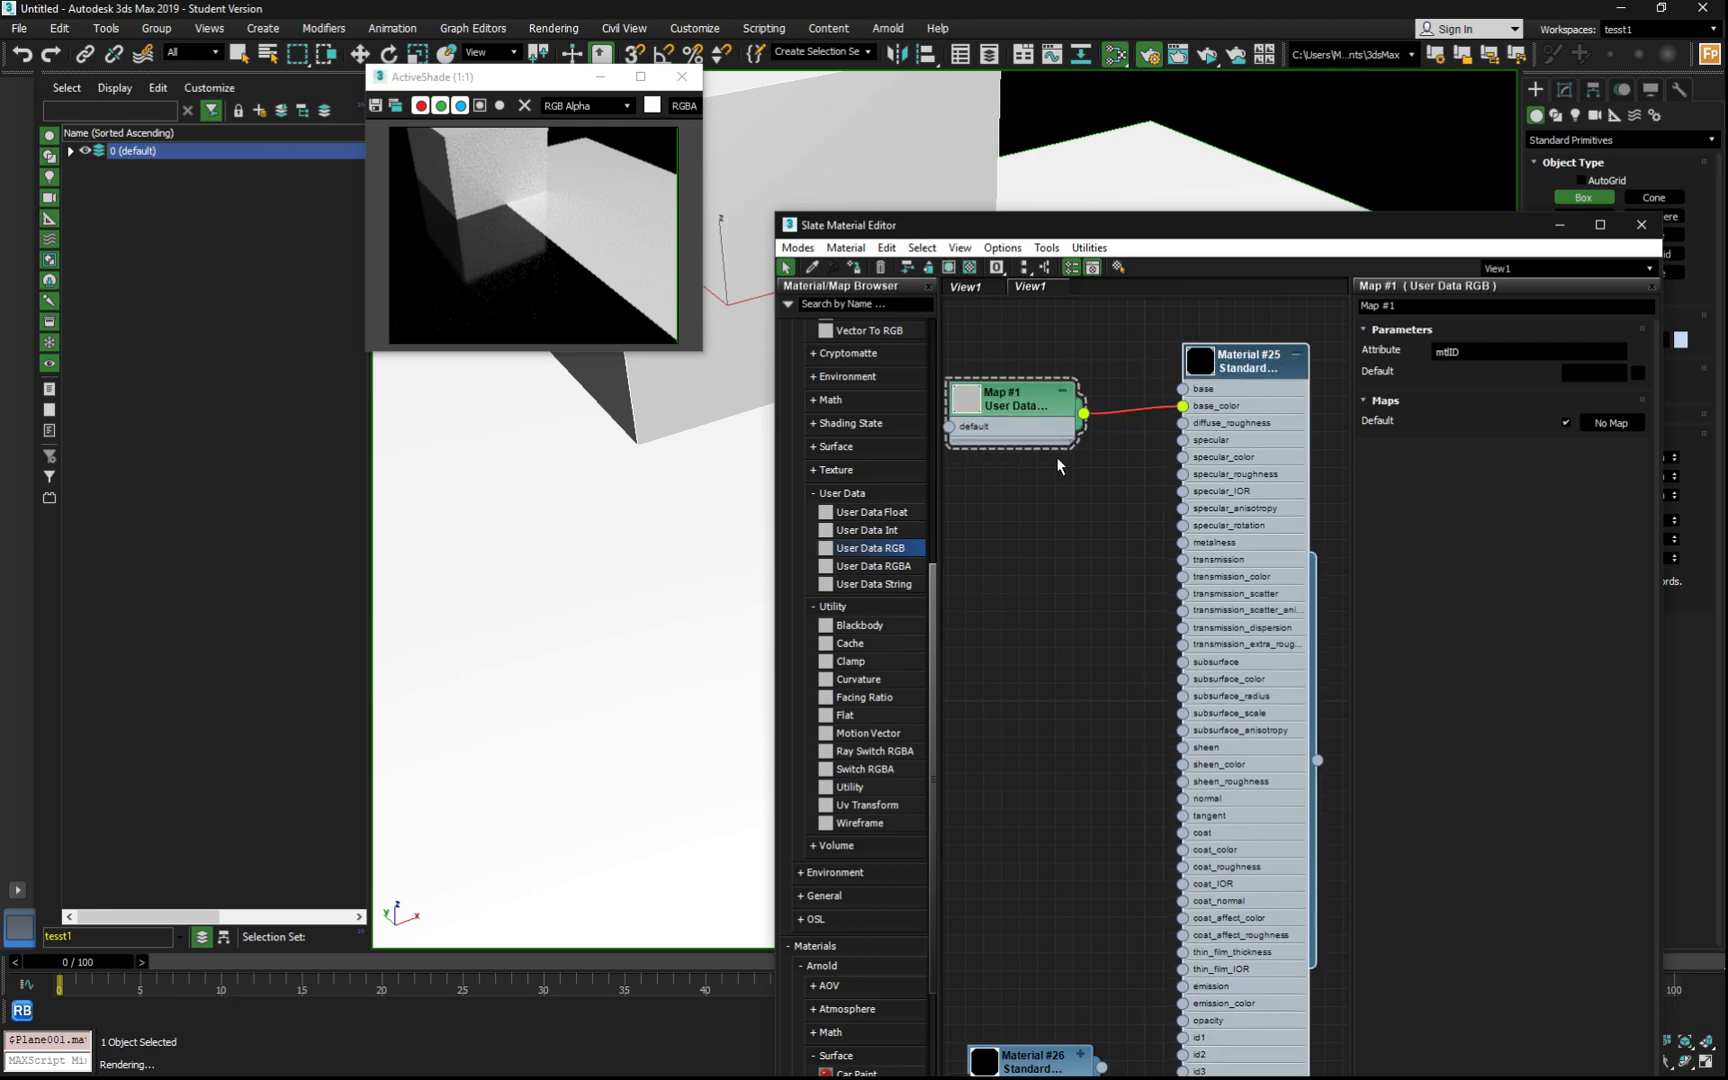
{"action": "scroll", "coordinate": [1033, 464], "scroll_direction": "down", "scroll_amount": 3}
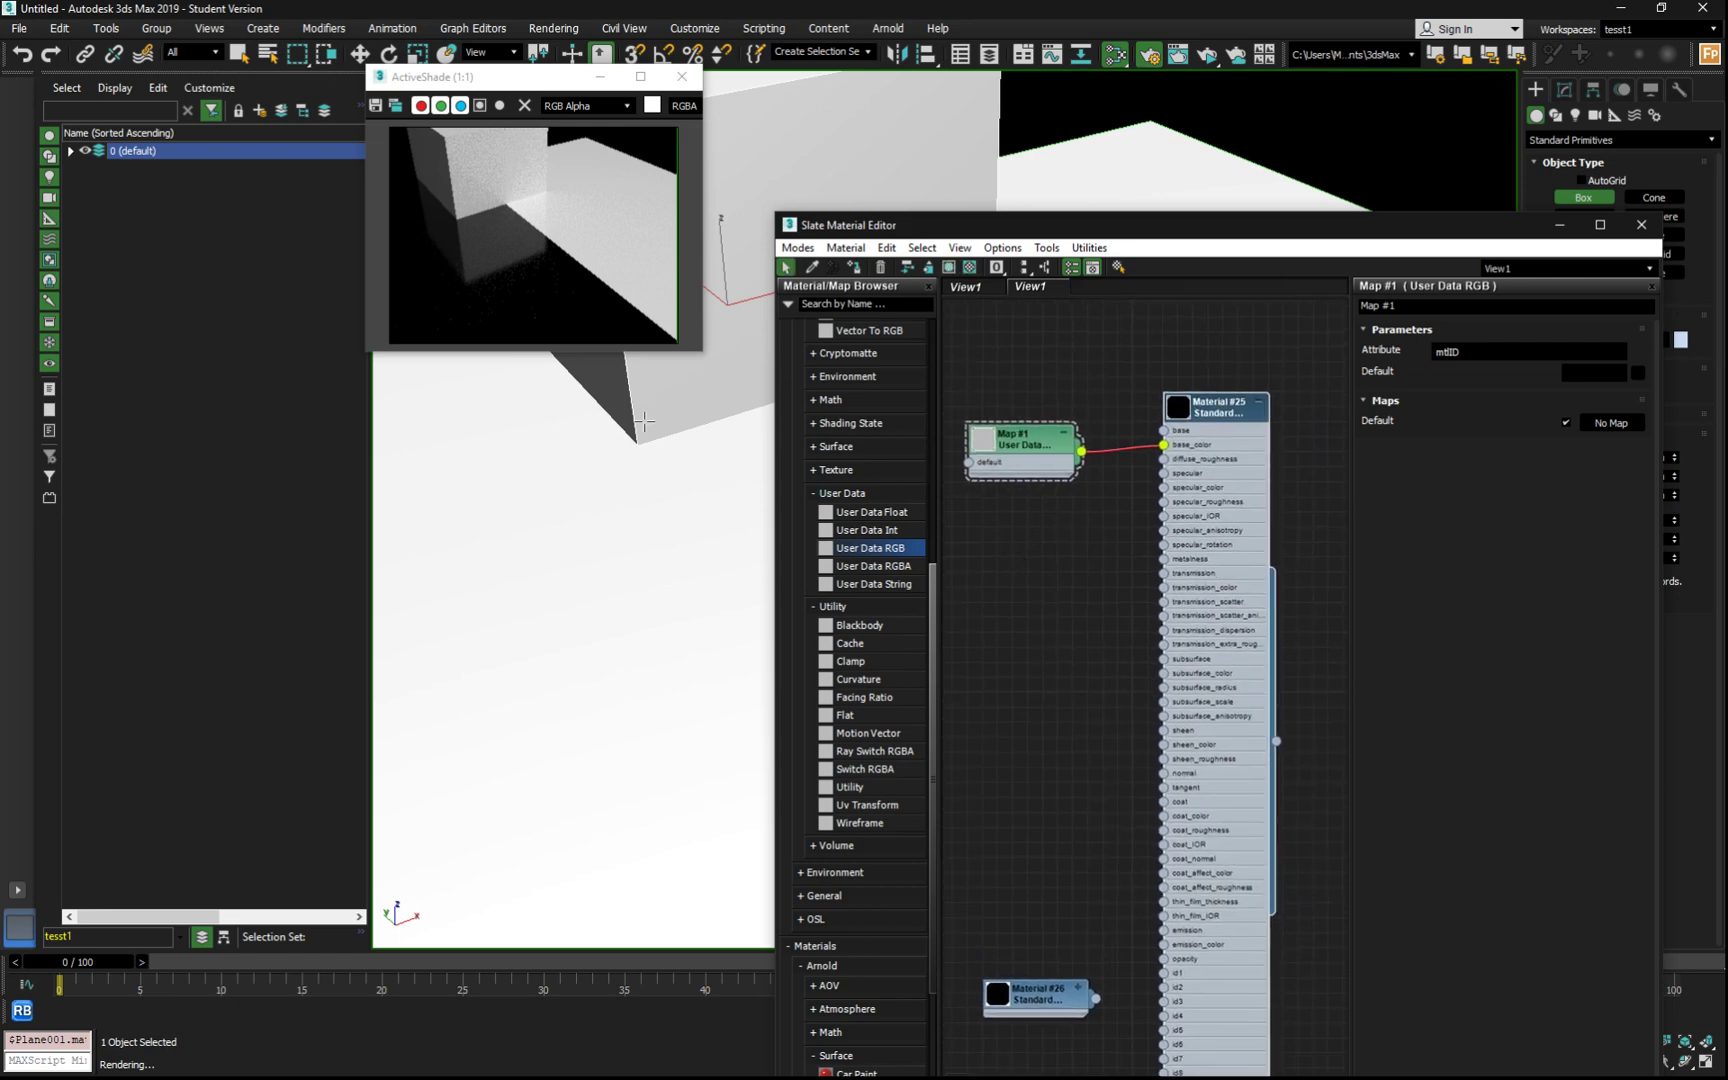
Step: Add a Switch RGBA map, connect the User Data RGB map to its index input, and widen the switch node
{"action": "left_click_drag", "start_coordinate": [1012, 450], "coordinate": [987, 435]}
{"action": "left_click_drag", "start_coordinate": [868, 770], "coordinate": [1078, 544]}
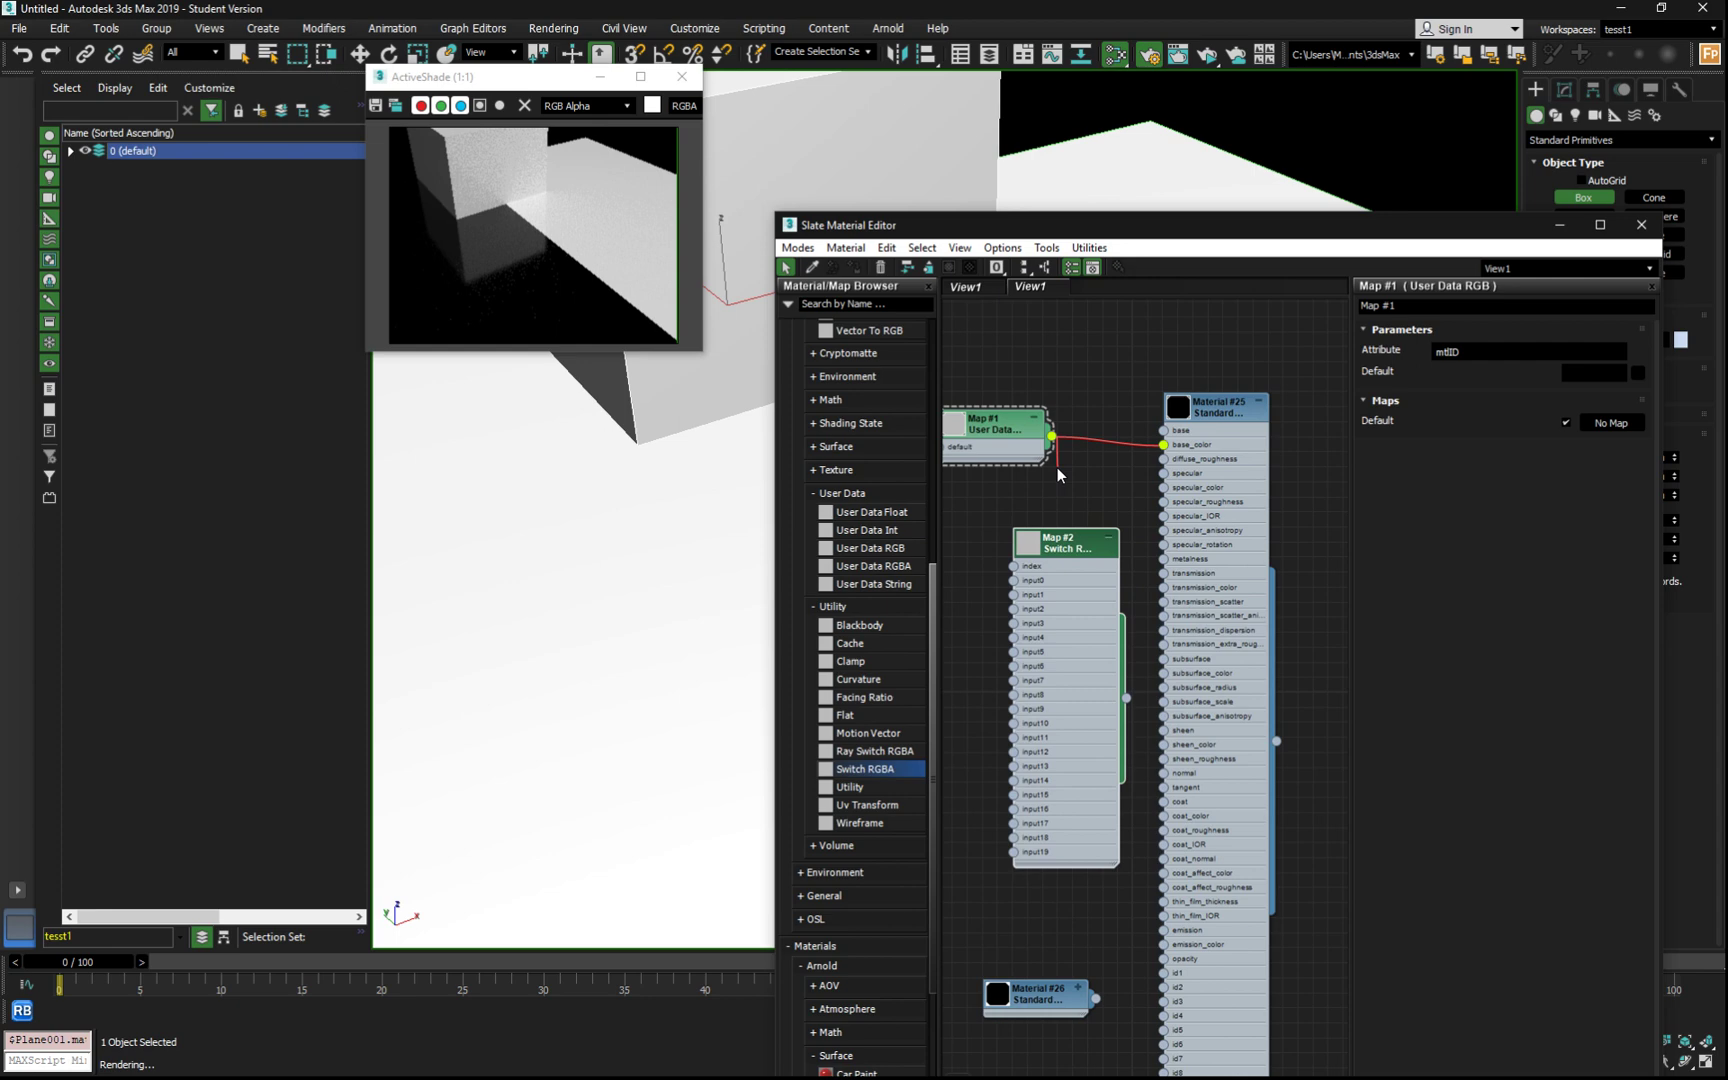
{"action": "left_click_drag", "start_coordinate": [1060, 475], "coordinate": [1067, 556]}
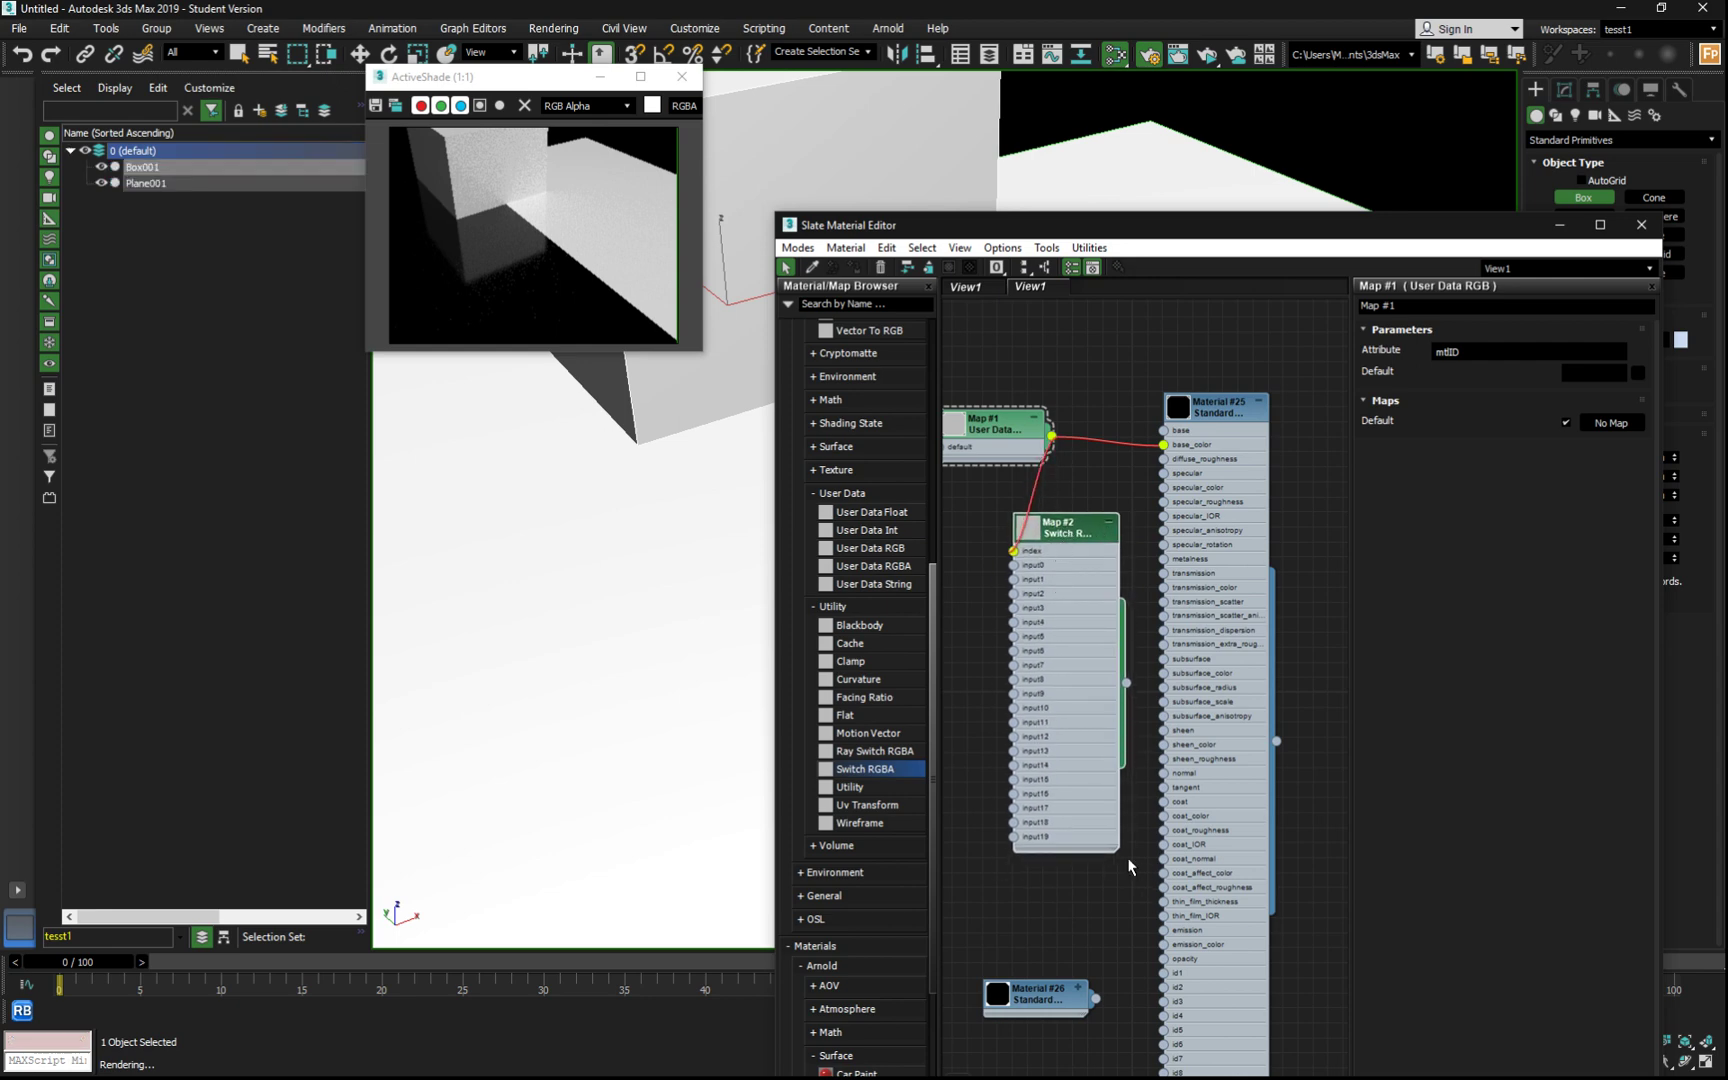
{"action": "mouse_move", "coordinate": [1119, 849]}
{"action": "left_mouse_down"}
{"action": "mouse_move", "coordinate": [1149, 848]}
{"action": "mouse_move", "coordinate": [1134, 850]}
{"action": "left_mouse_up"}
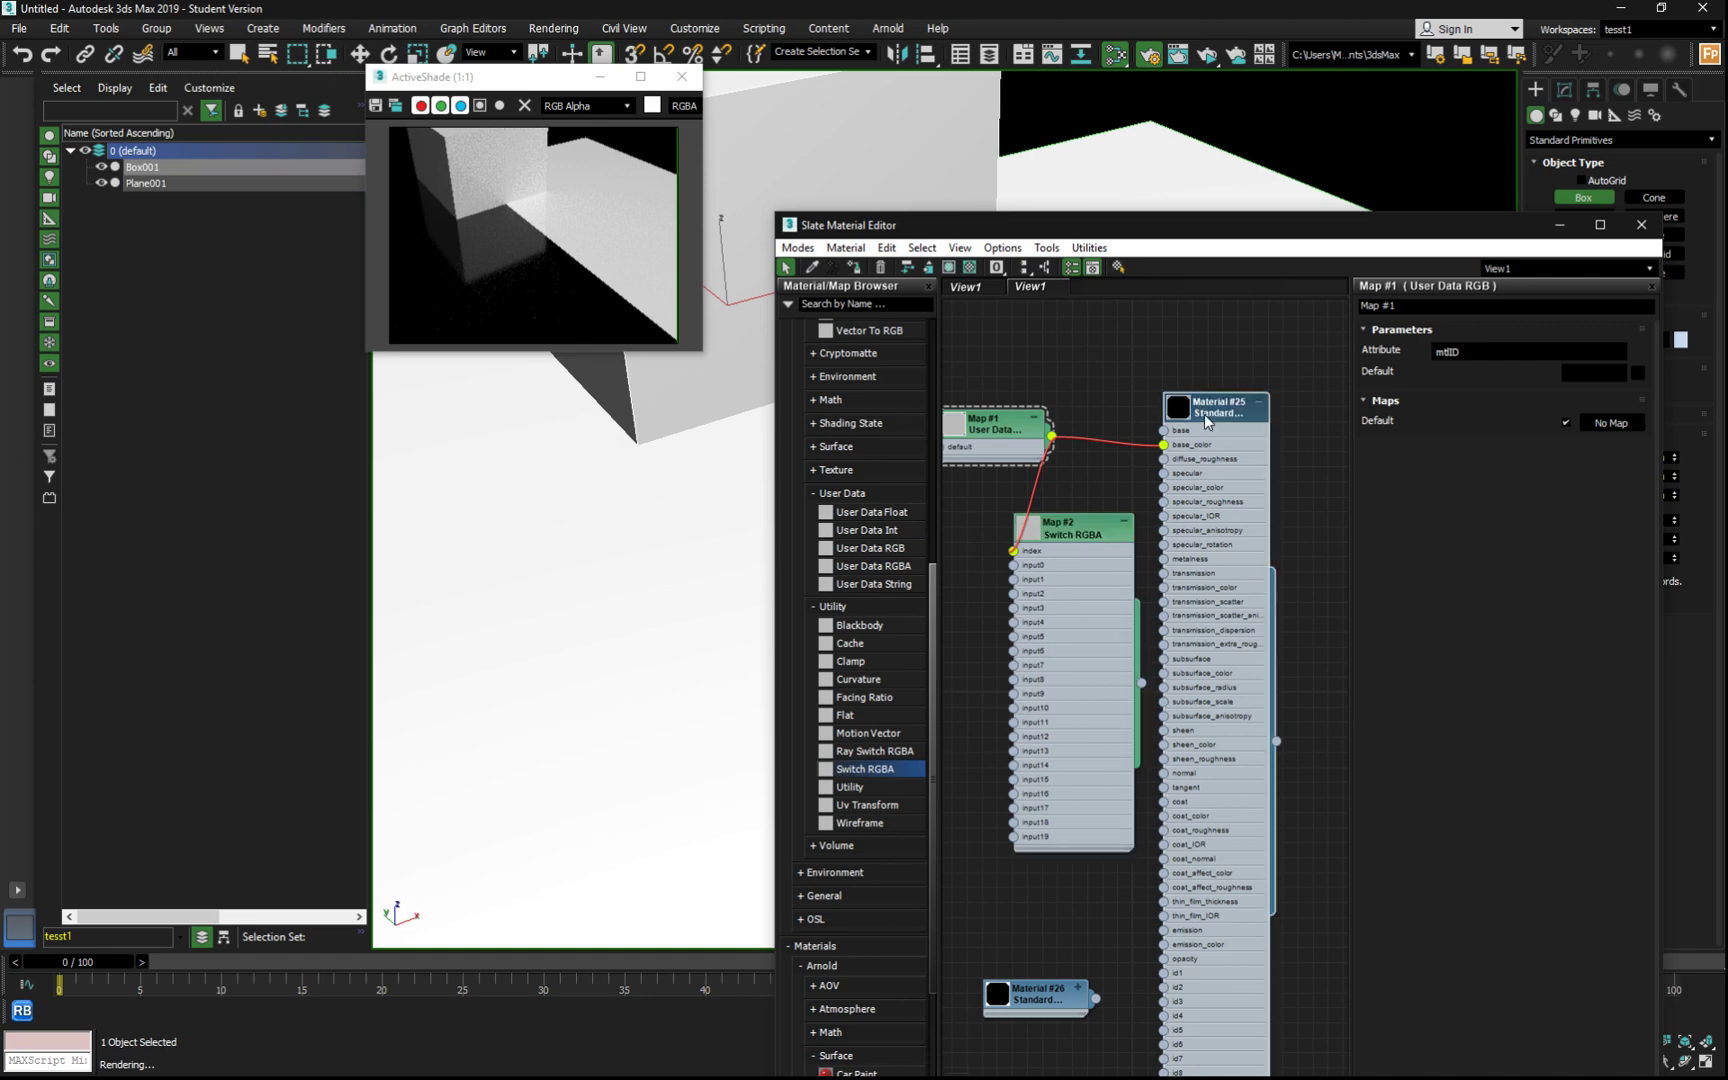
Step: Connect the Switch RGBA output to the plane material's base_color and open the switch map's parameters
{"action": "left_click_drag", "start_coordinate": [1204, 414], "coordinate": [1220, 400]}
{"action": "left_click_drag", "start_coordinate": [1141, 686], "coordinate": [1180, 430]}
{"action": "left_click_drag", "start_coordinate": [1071, 532], "coordinate": [1071, 518]}
{"action": "double_click", "coordinate": [1071, 518]}
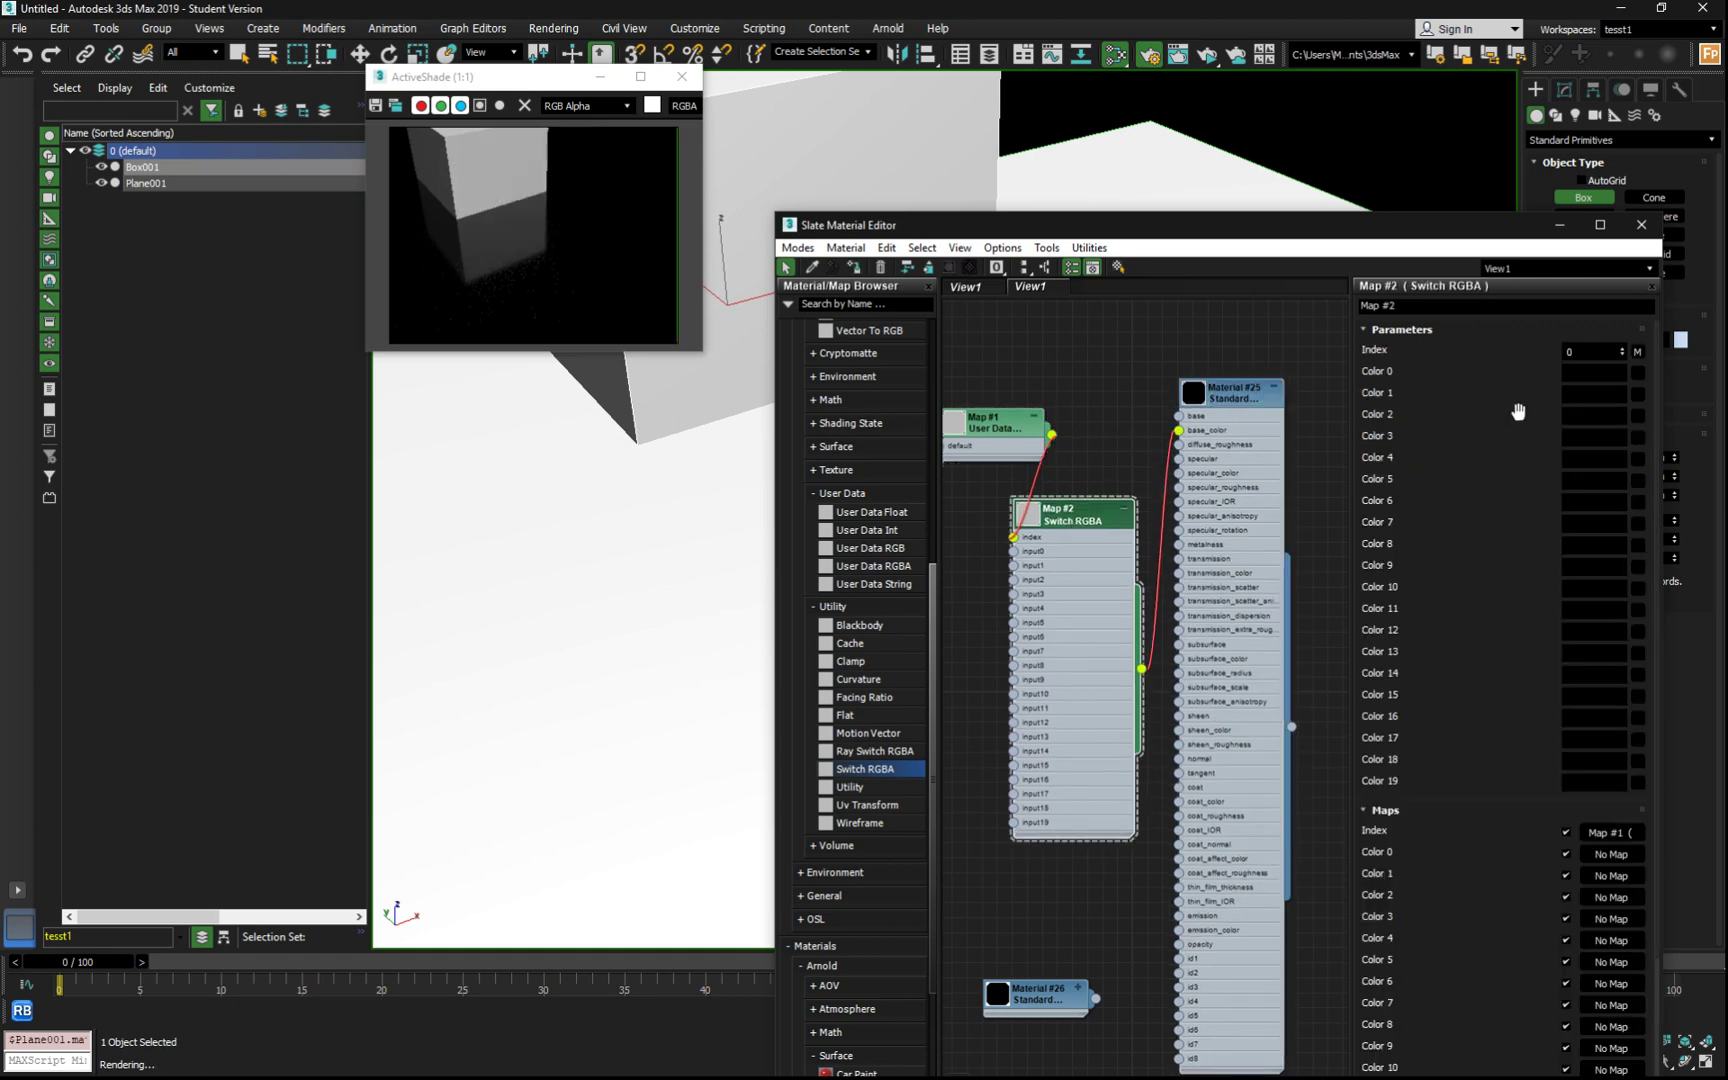
Step: Set the Switch RGBA map's Color 0 to red and Color 1 to green
{"action": "left_click", "coordinate": [1597, 375]}
{"action": "left_click", "coordinate": [498, 137]}
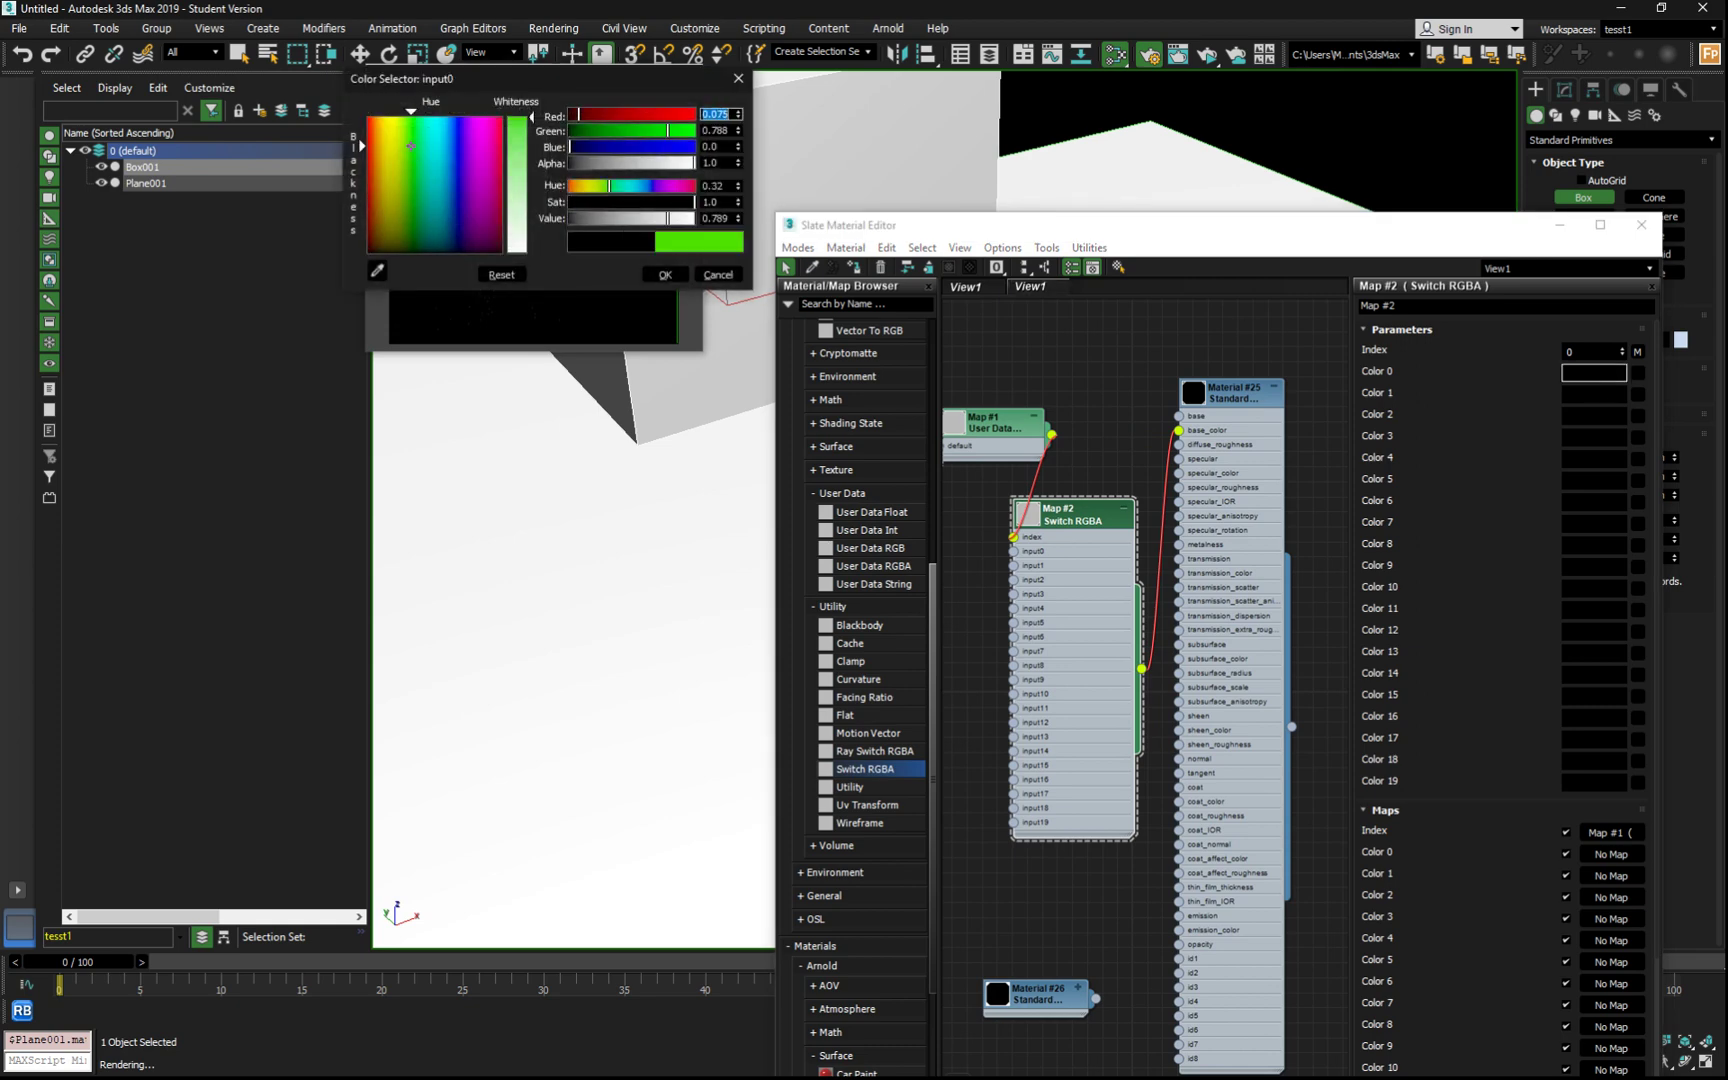
{"action": "left_click", "coordinate": [664, 272]}
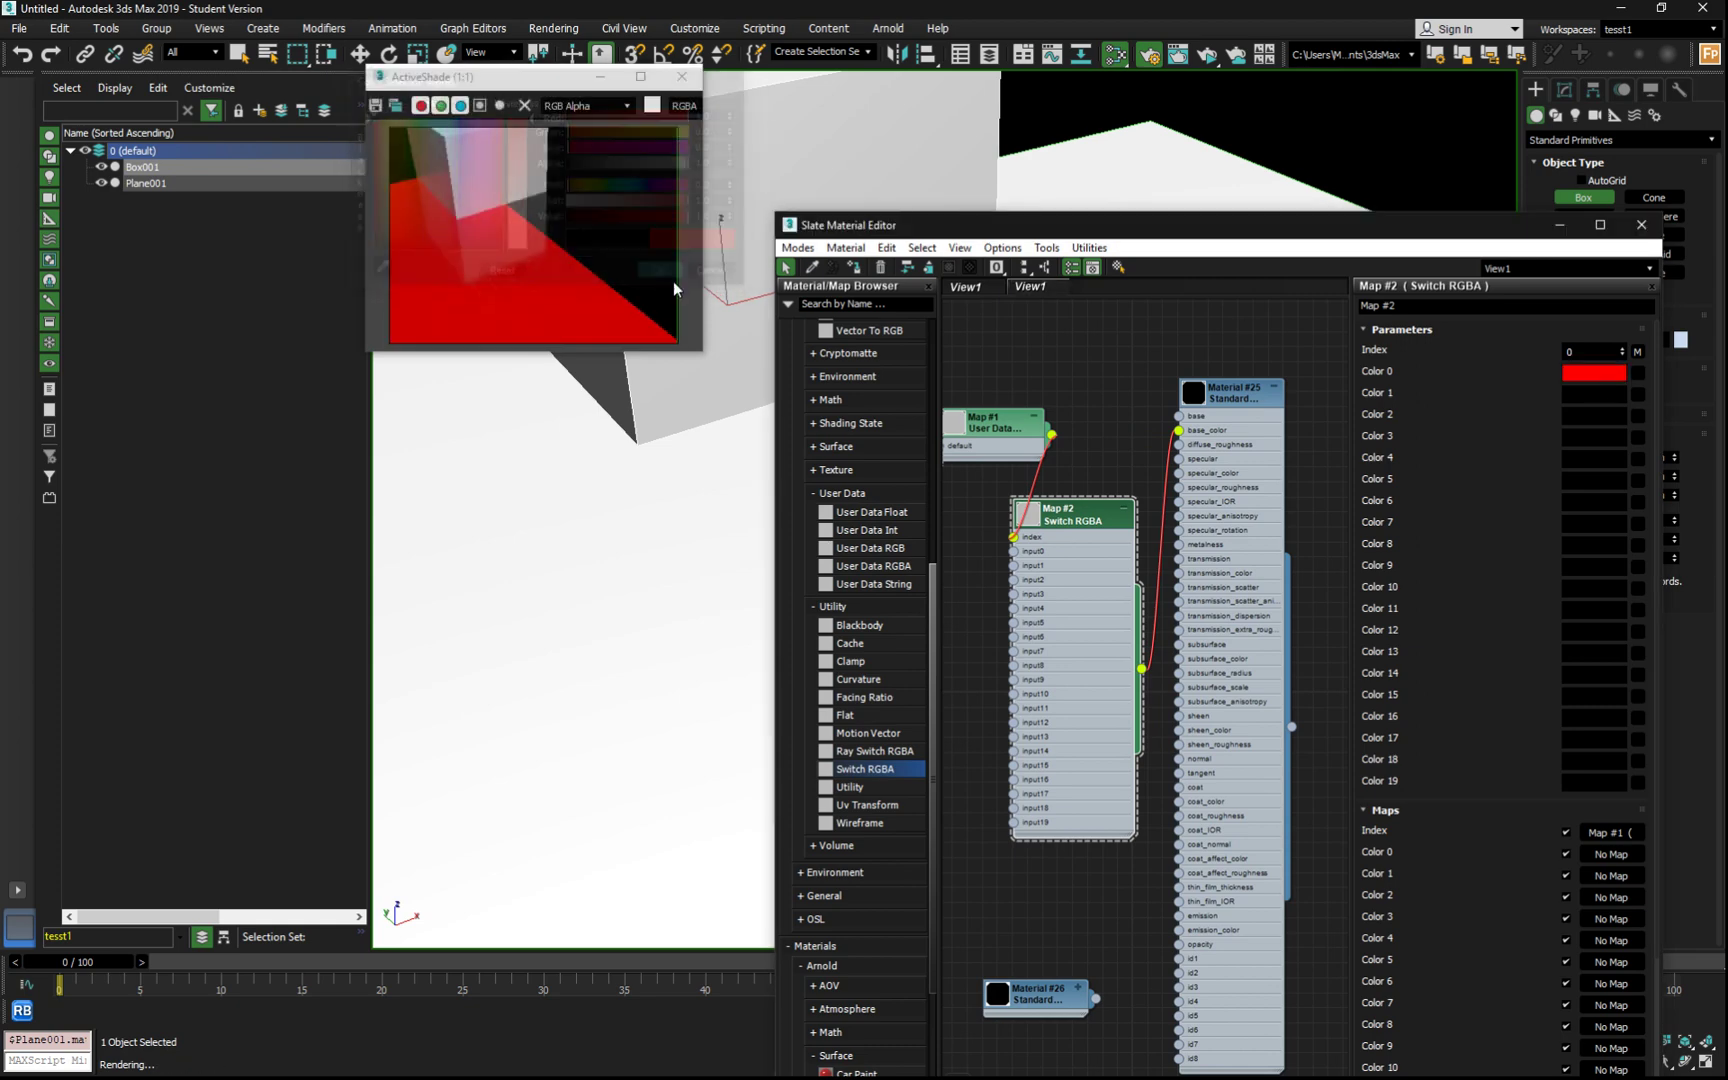
{"action": "left_click", "coordinate": [1594, 394]}
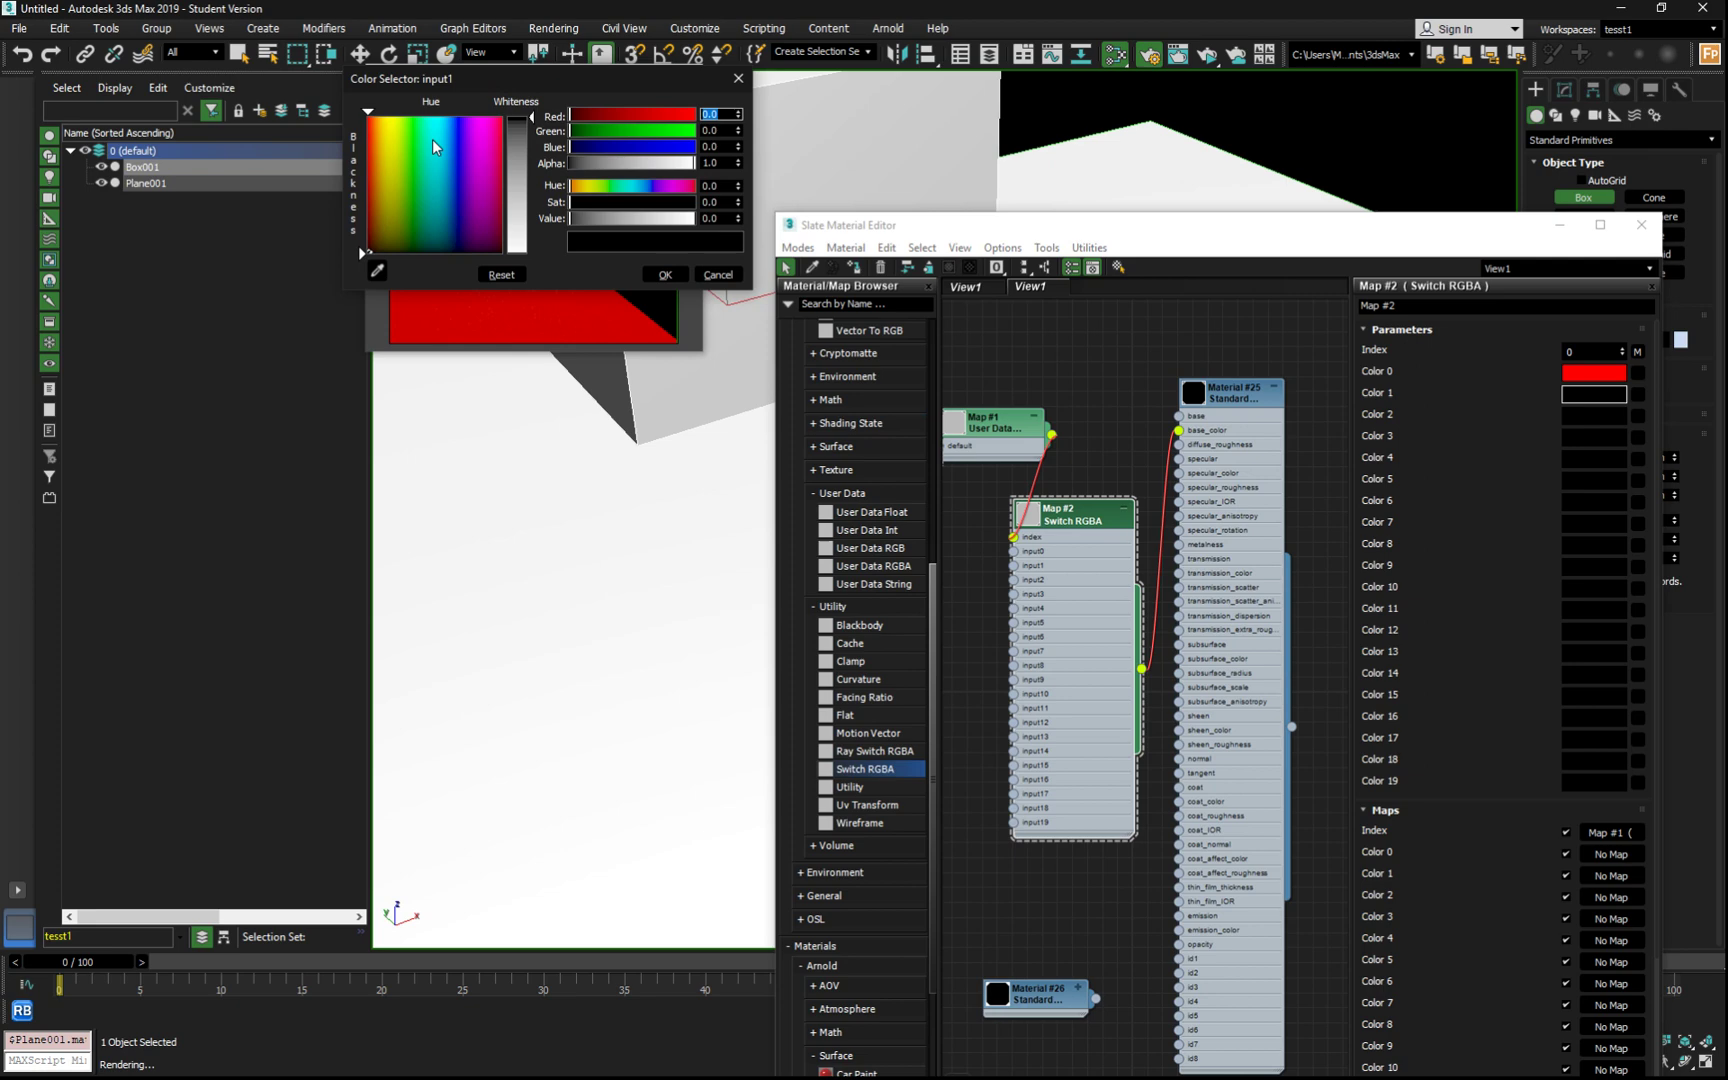
{"action": "left_click", "coordinate": [409, 118]}
{"action": "left_click", "coordinate": [650, 276]}
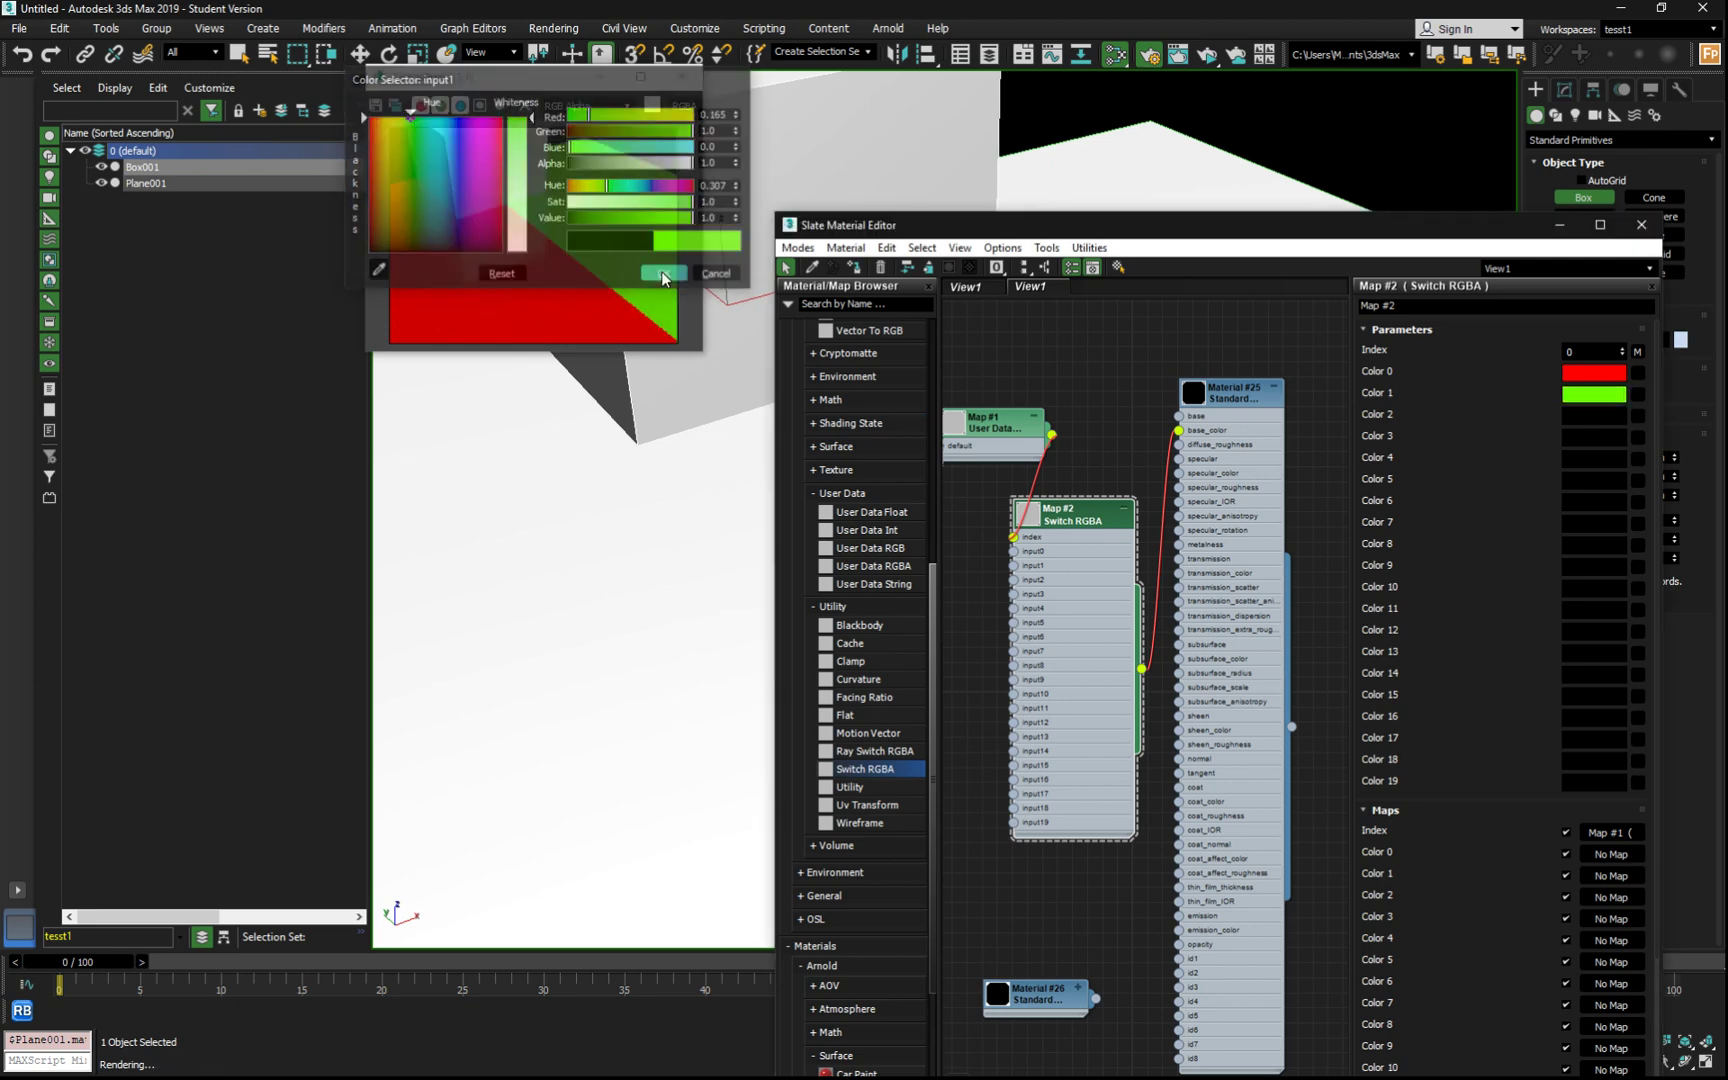
Step: Spread out the User Data RGB, Switch RGBA and plane material nodes, checking the two maps' parameters
{"action": "left_click_drag", "start_coordinate": [1010, 425], "coordinate": [982, 365]}
{"action": "left_click_drag", "start_coordinate": [1065, 515], "coordinate": [1081, 425]}
{"action": "left_click_drag", "start_coordinate": [1237, 400], "coordinate": [1282, 400]}
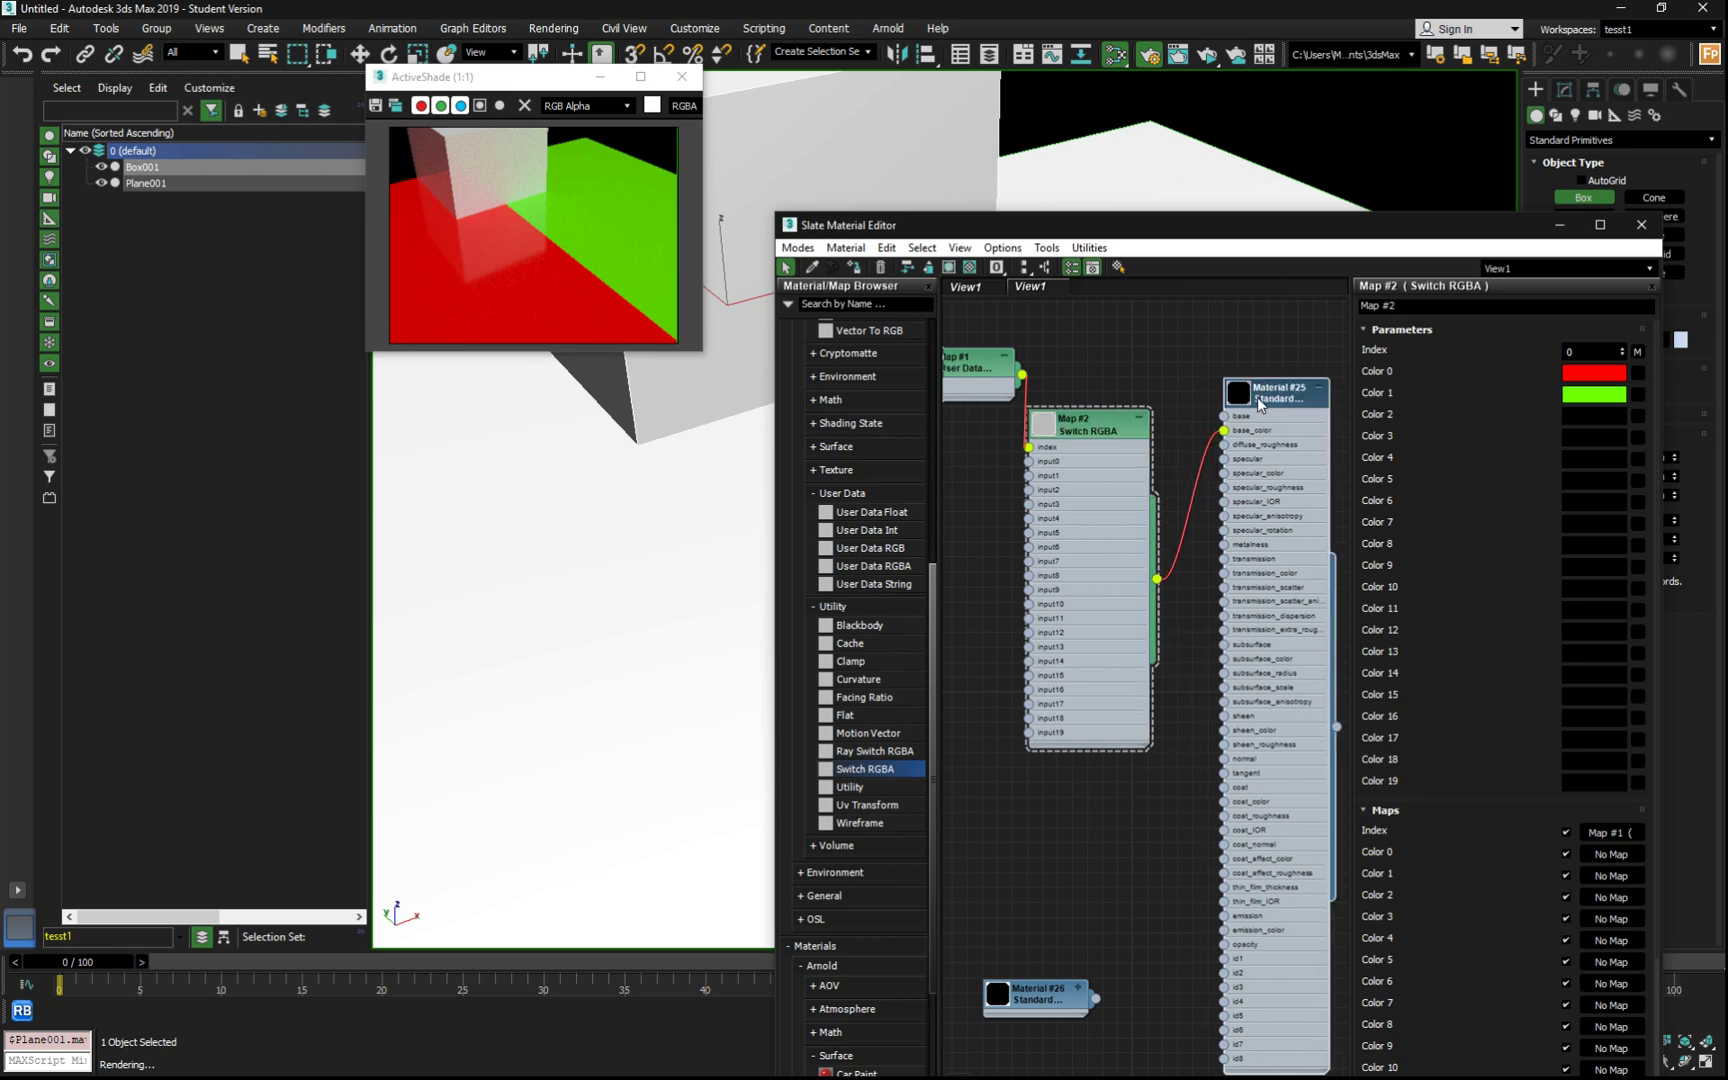
{"action": "left_click_drag", "start_coordinate": [1090, 430], "coordinate": [1120, 355]}
{"action": "left_click", "coordinate": [960, 383]}
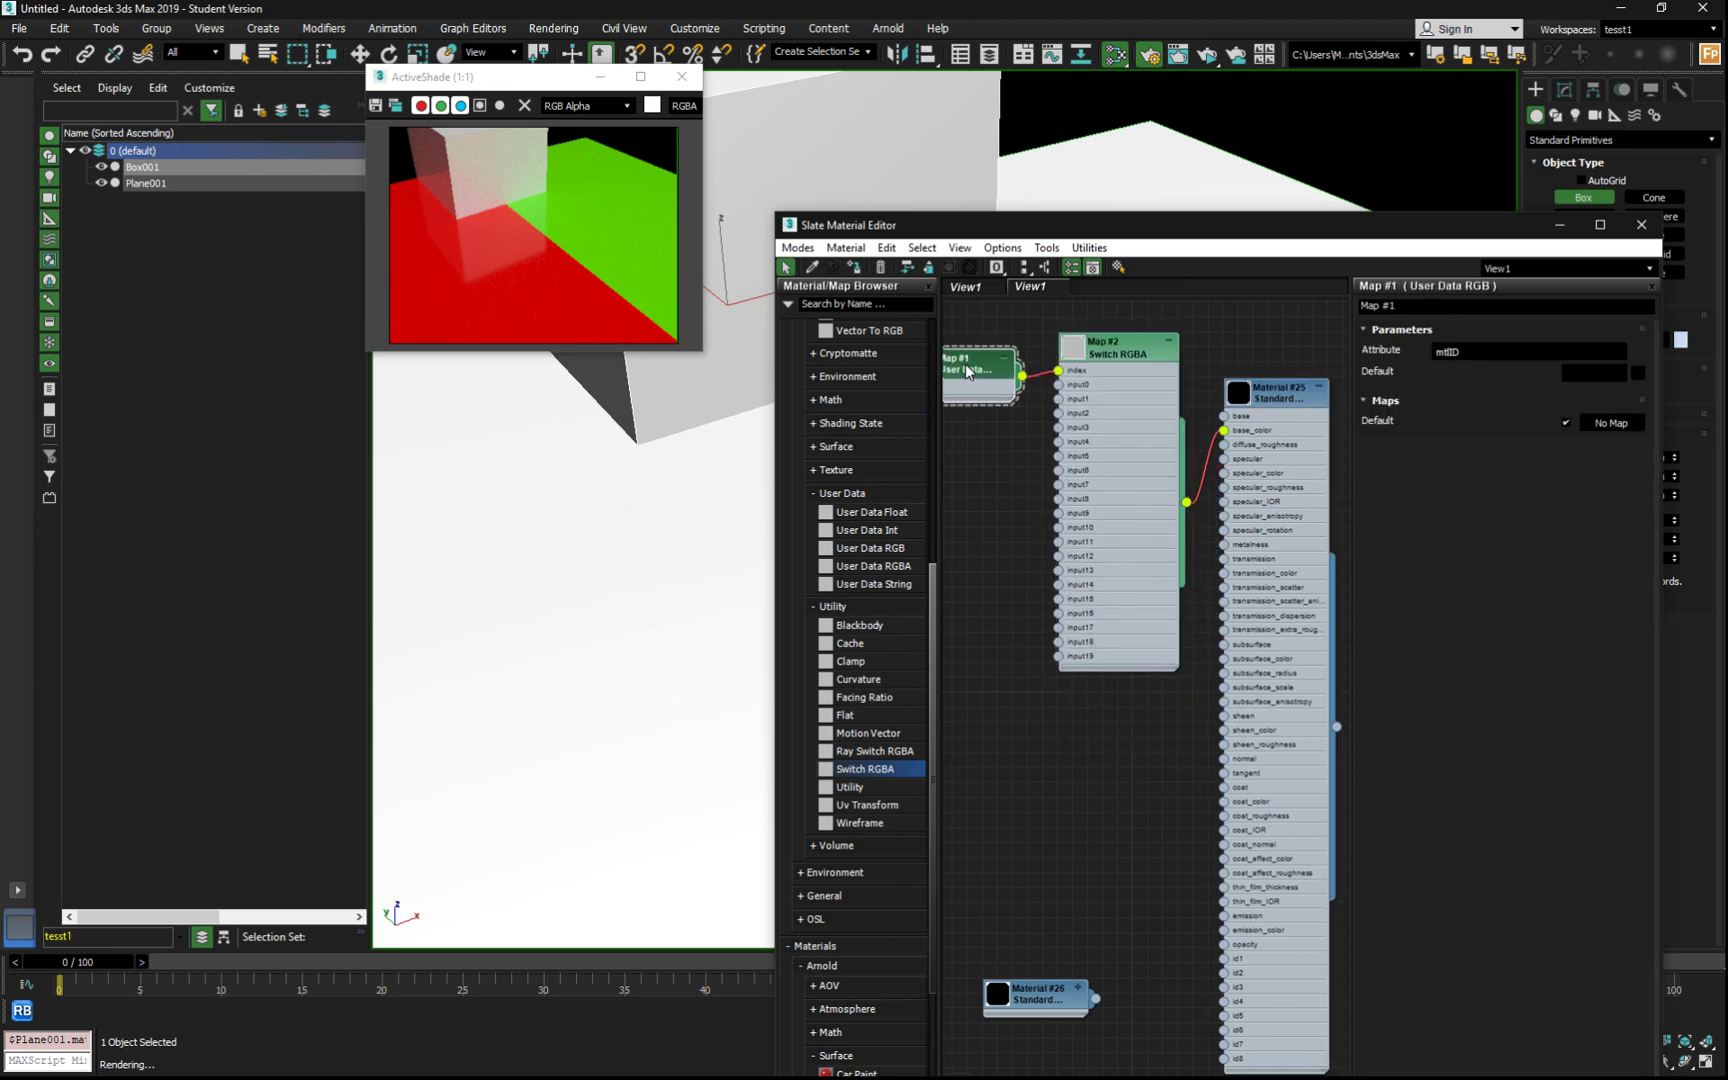
{"action": "left_click", "coordinate": [1087, 393]}
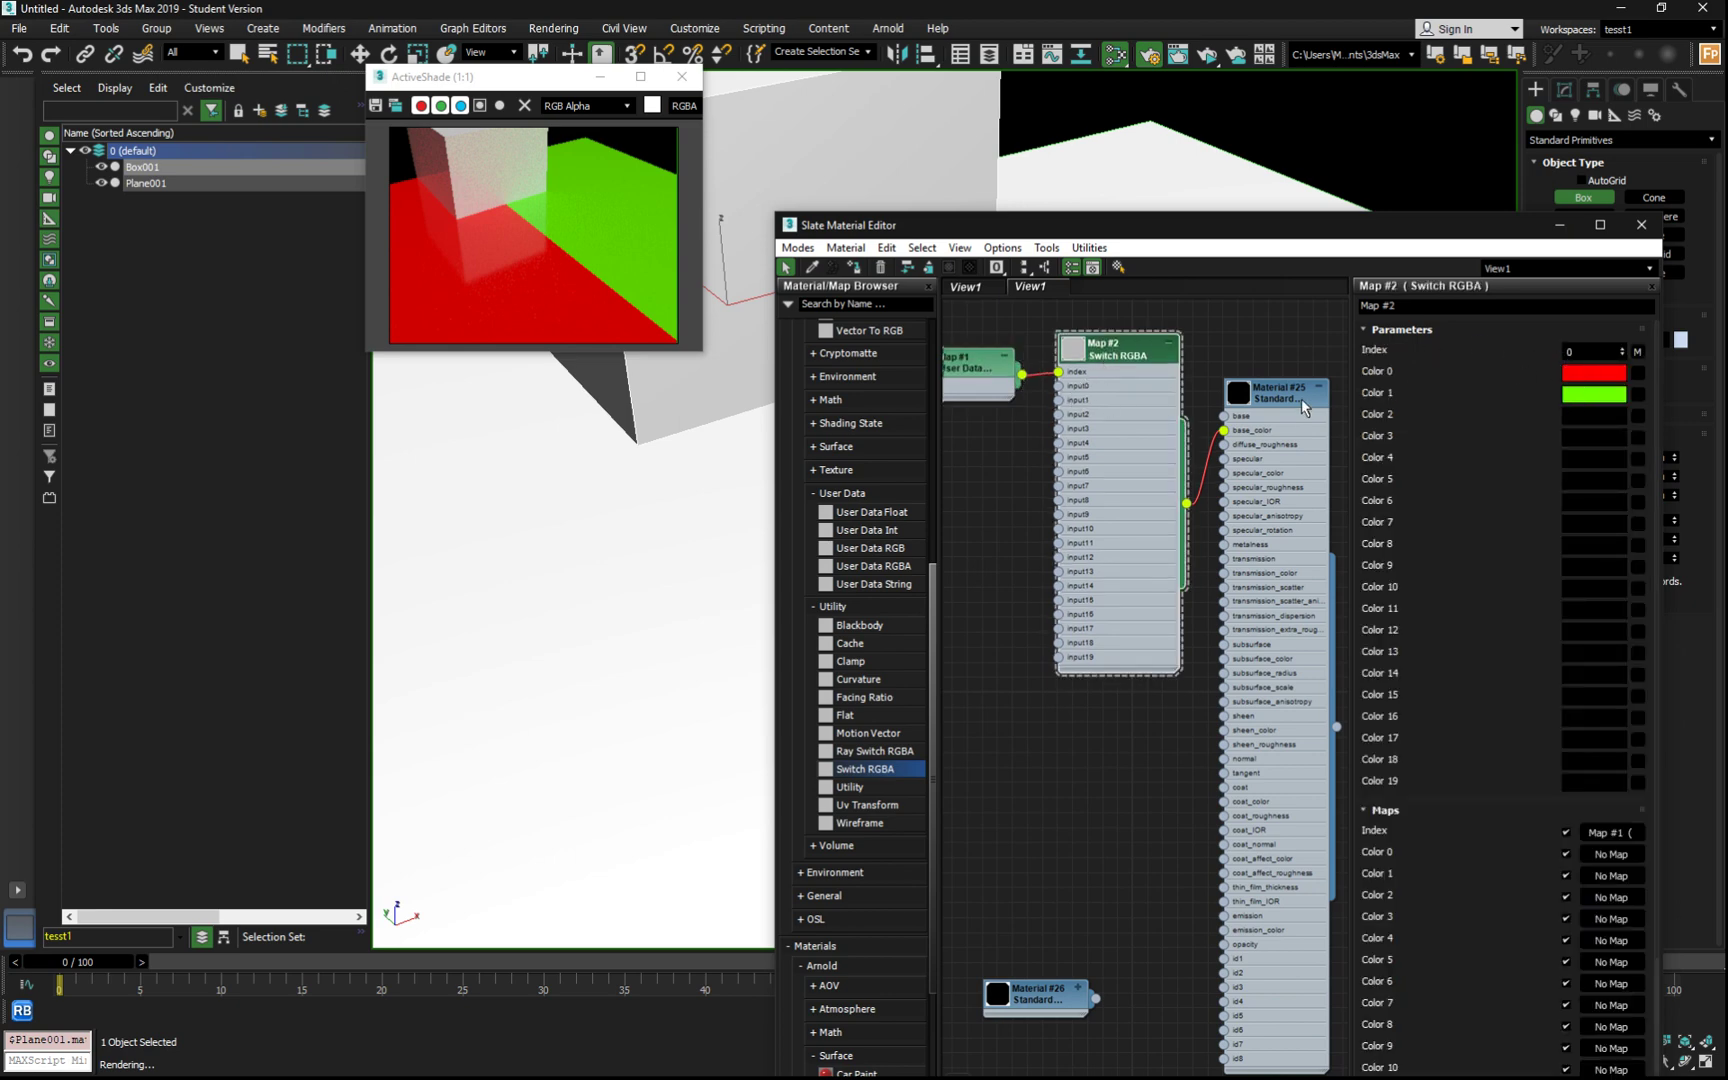
{"action": "left_click_drag", "start_coordinate": [1278, 398], "coordinate": [1277, 368]}
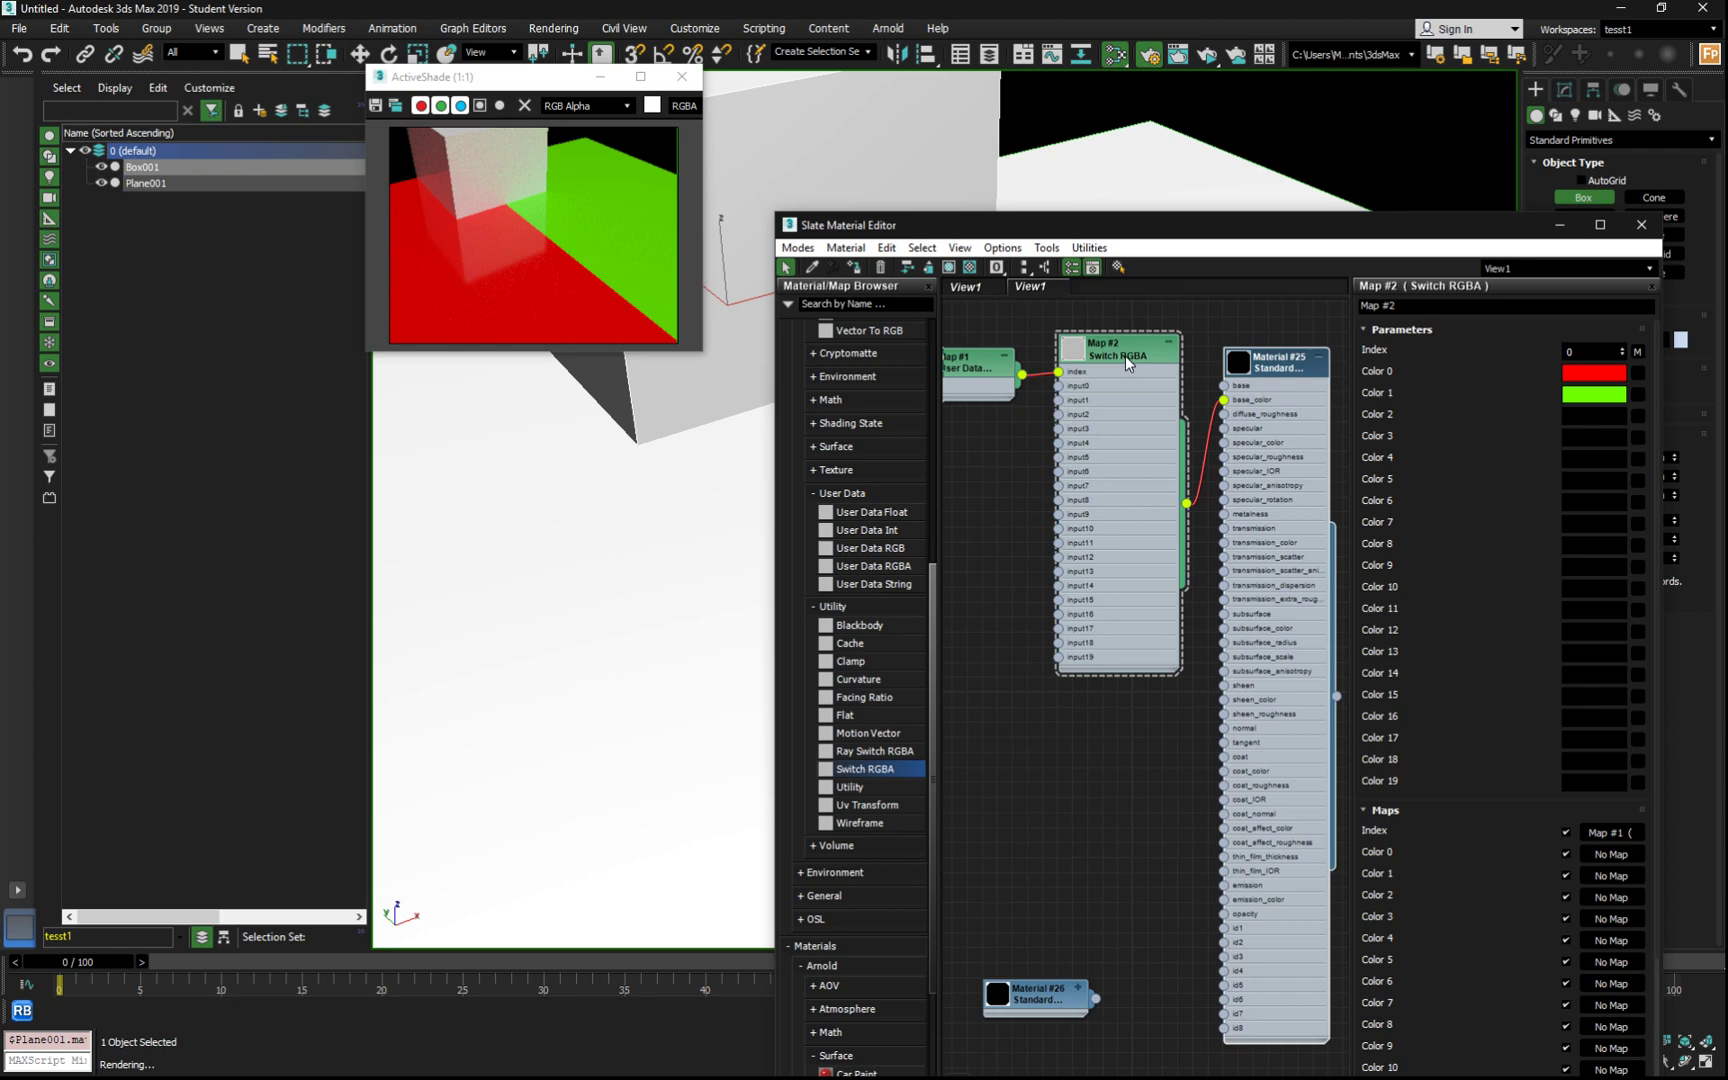
{"action": "left_click_drag", "start_coordinate": [1125, 355], "coordinate": [1125, 341]}
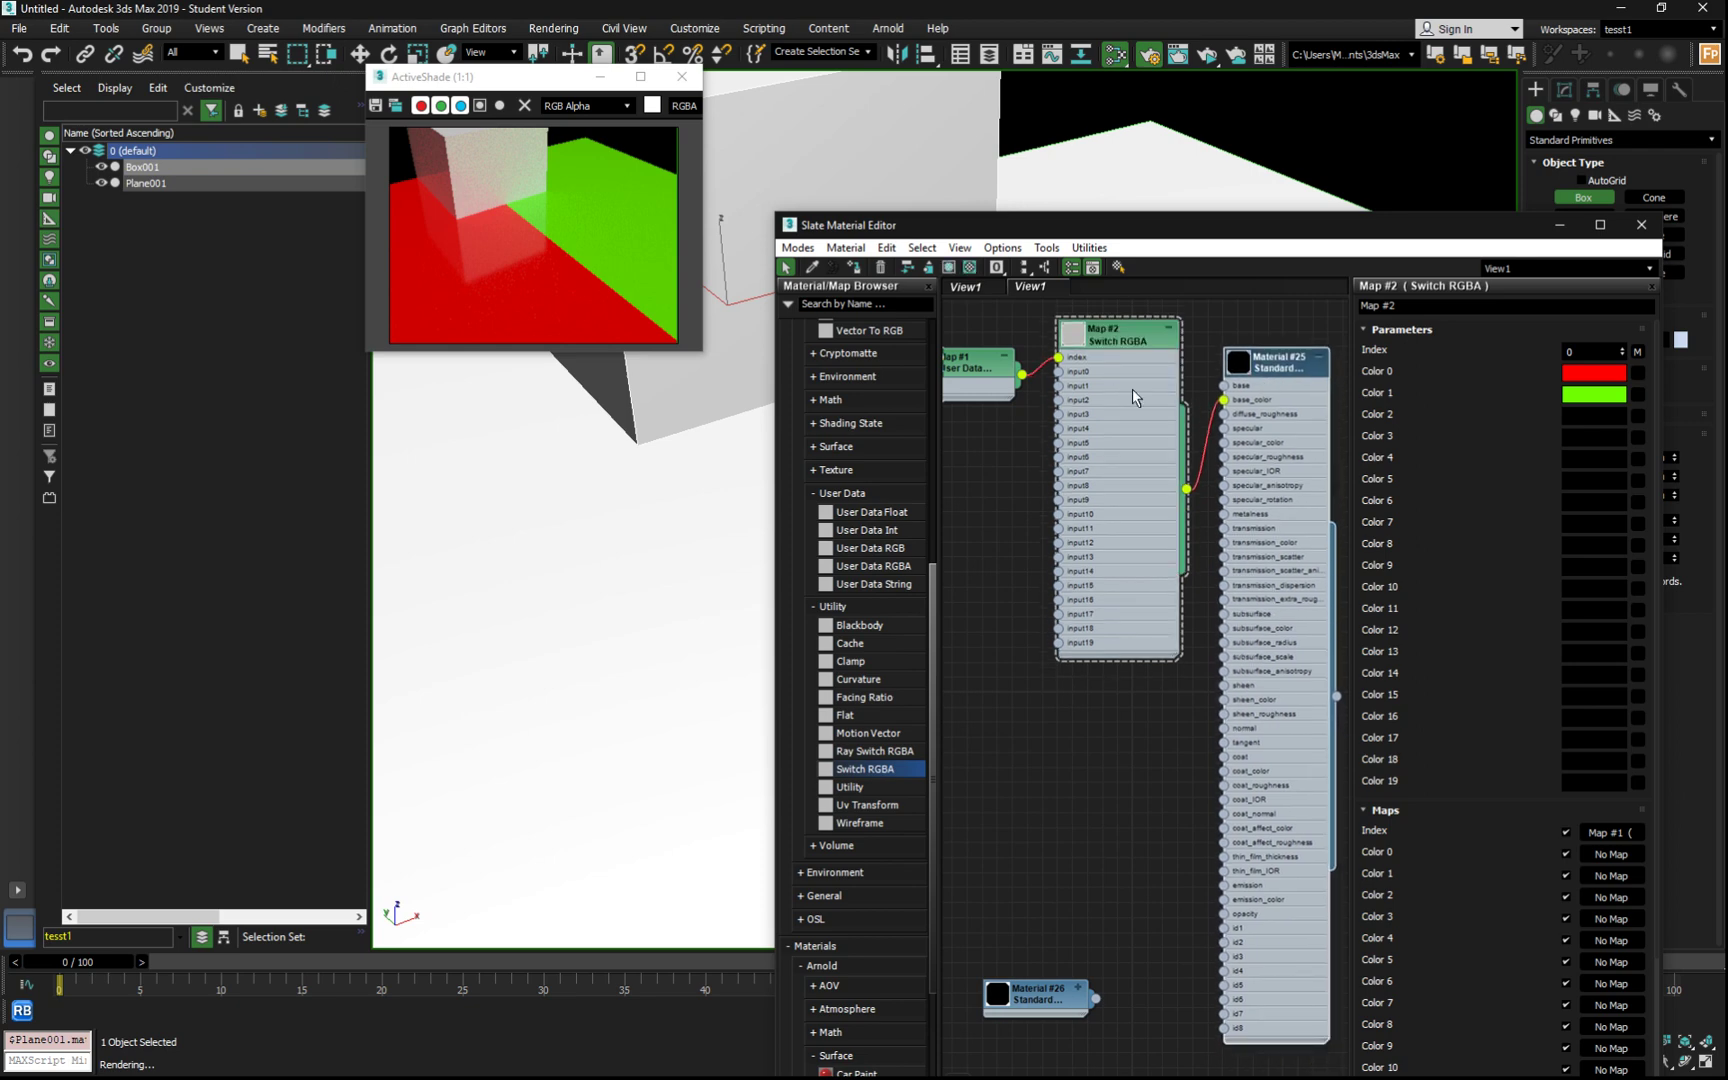
{"action": "scroll", "coordinate": [1085, 390], "scroll_direction": "down", "scroll_amount": 4}
{"action": "scroll", "coordinate": [1066, 408], "scroll_direction": "up", "scroll_amount": 2}
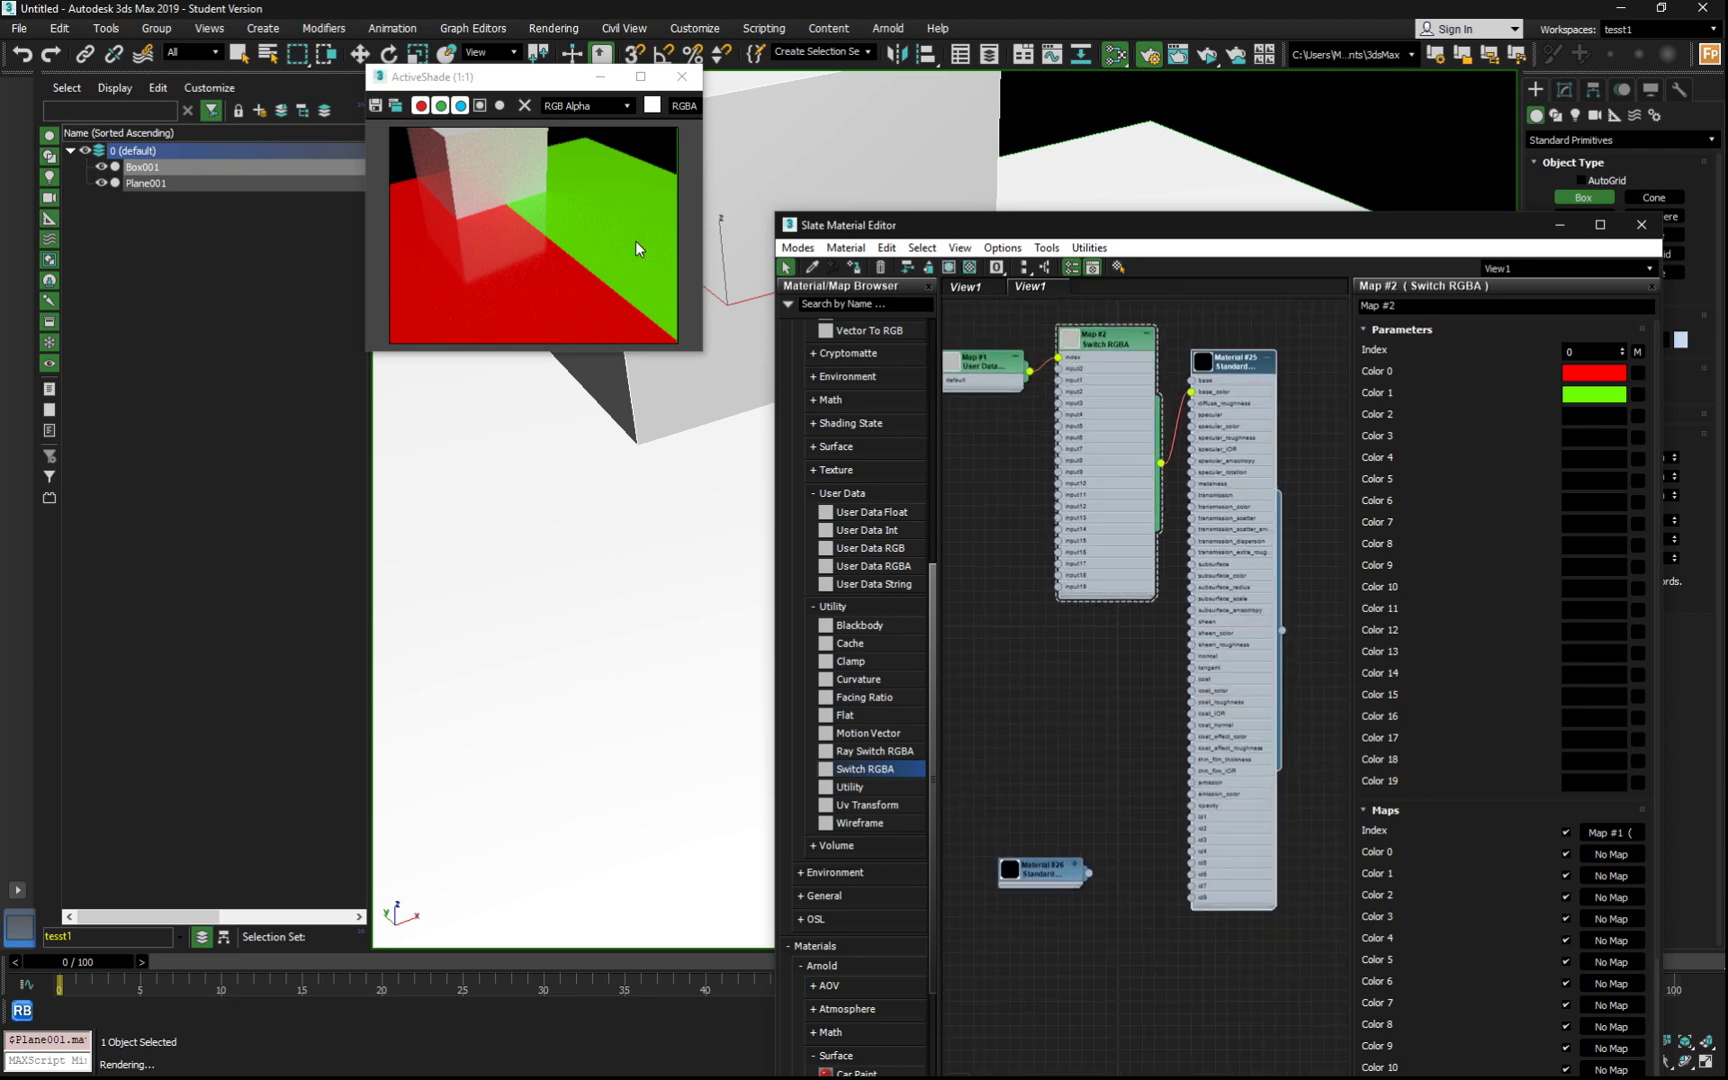
Step: Duplicate the Switch RGBA node below the original, keeping its index connected to the User Data RGB map
{"action": "left_click", "coordinate": [1095, 362]}
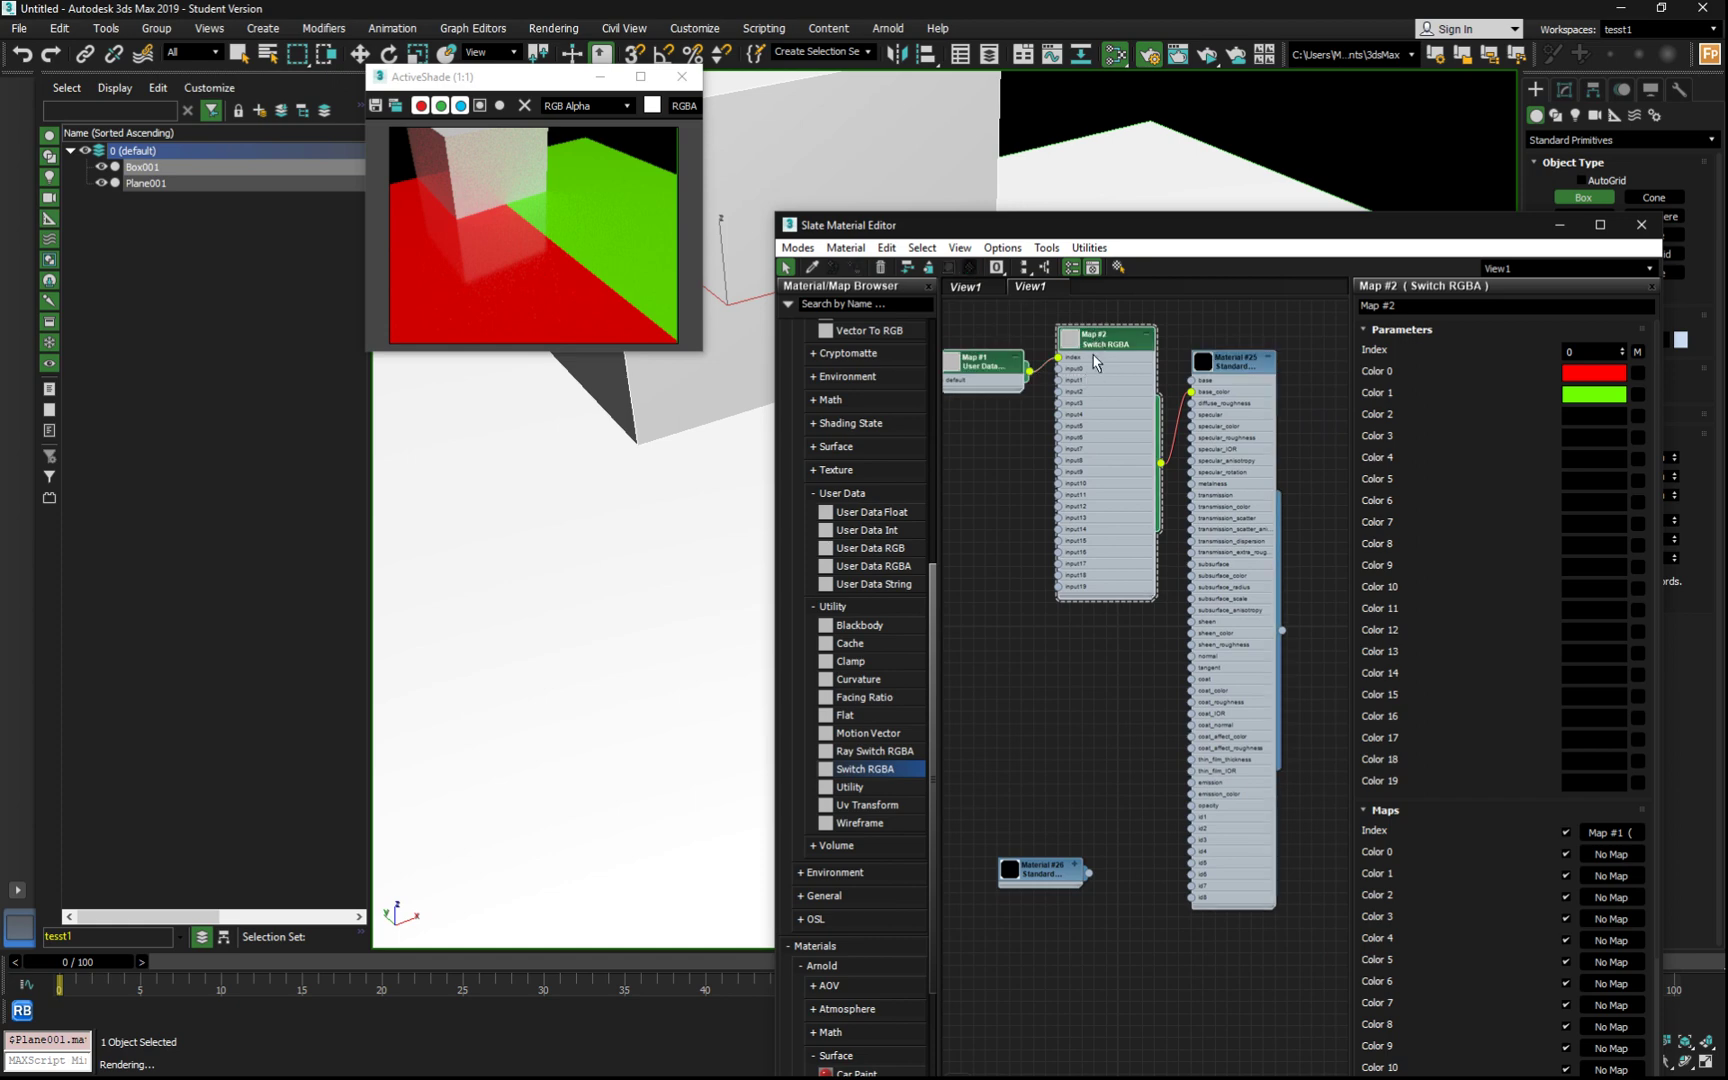
{"action": "left_click_drag", "start_coordinate": [981, 361], "coordinate": [957, 349]}
{"action": "left_click", "coordinate": [981, 316]}
{"action": "left_click_drag", "start_coordinate": [1081, 330], "coordinate": [1082, 627]}
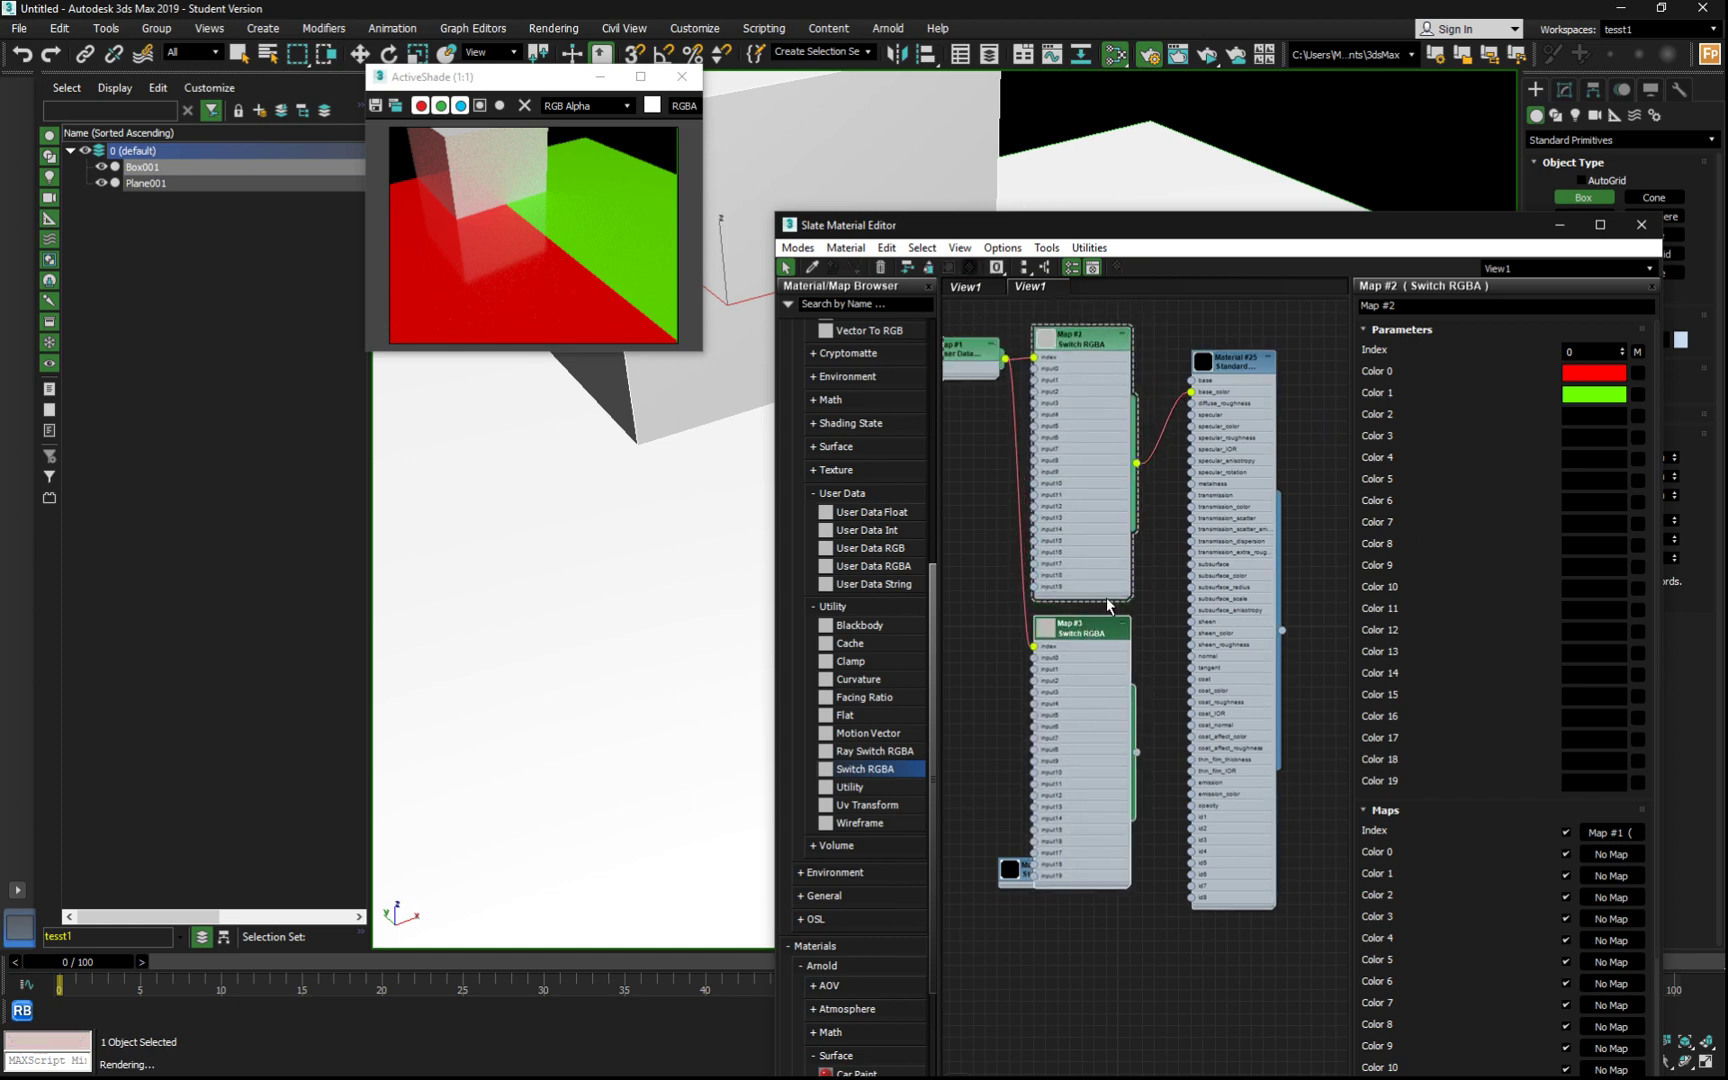
Step: Open the plane material's parameters and rearrange the nodes so both Switch RGBA maps sit between the User Data RGB map and the material
{"action": "left_click", "coordinate": [1228, 375]}
{"action": "scroll", "coordinate": [1207, 428], "scroll_direction": "up", "scroll_amount": 4}
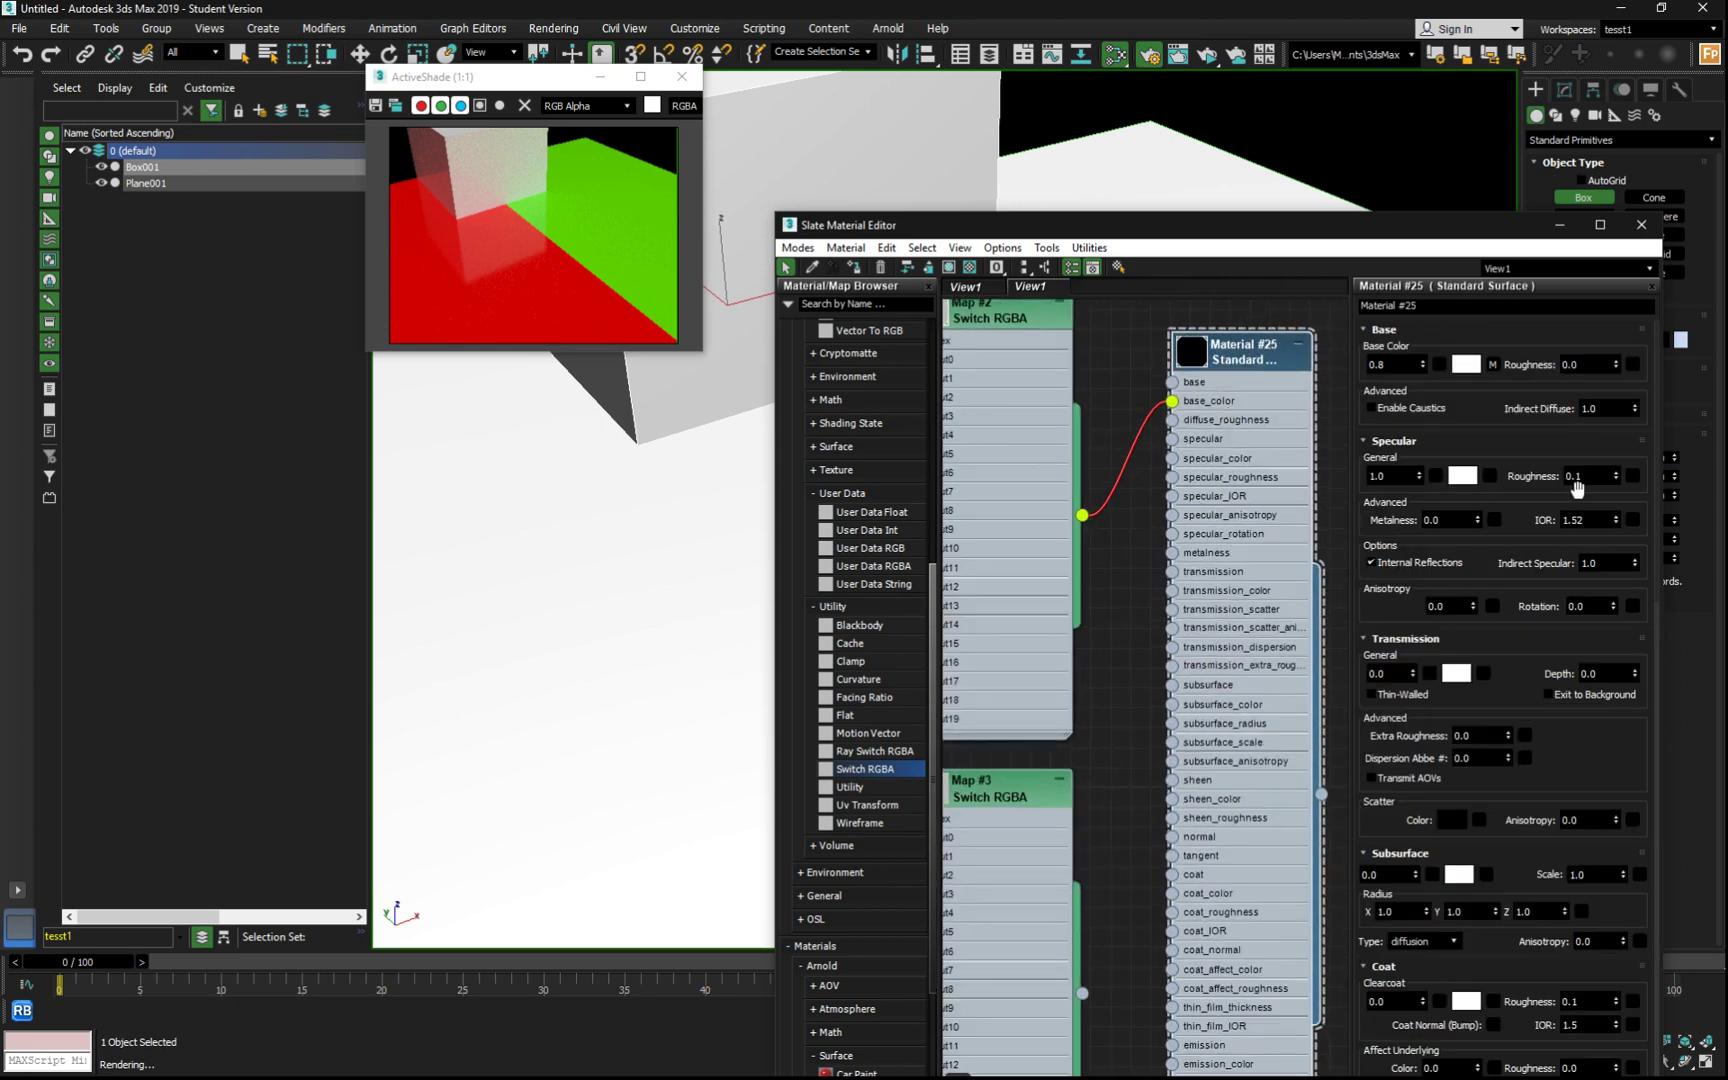
{"action": "scroll", "coordinate": [1270, 455], "scroll_direction": "down", "scroll_amount": 5}
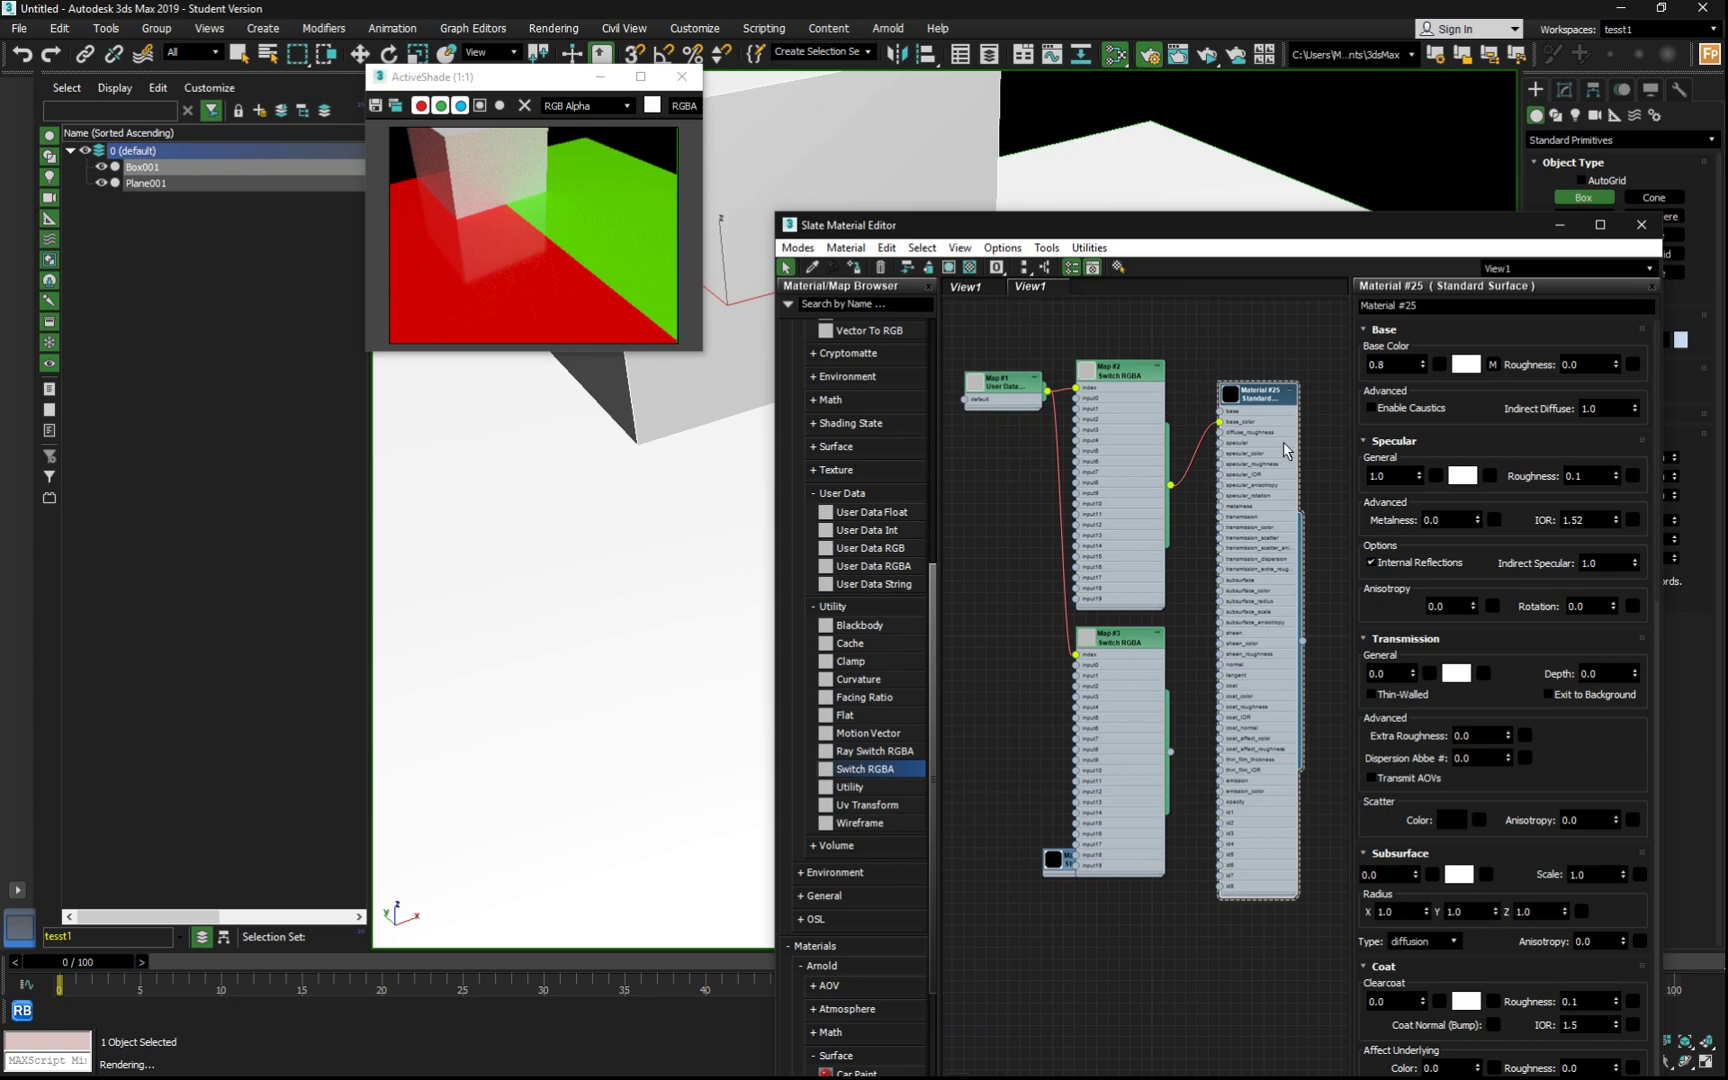
{"action": "left_click_drag", "start_coordinate": [1115, 652], "coordinate": [1059, 662]}
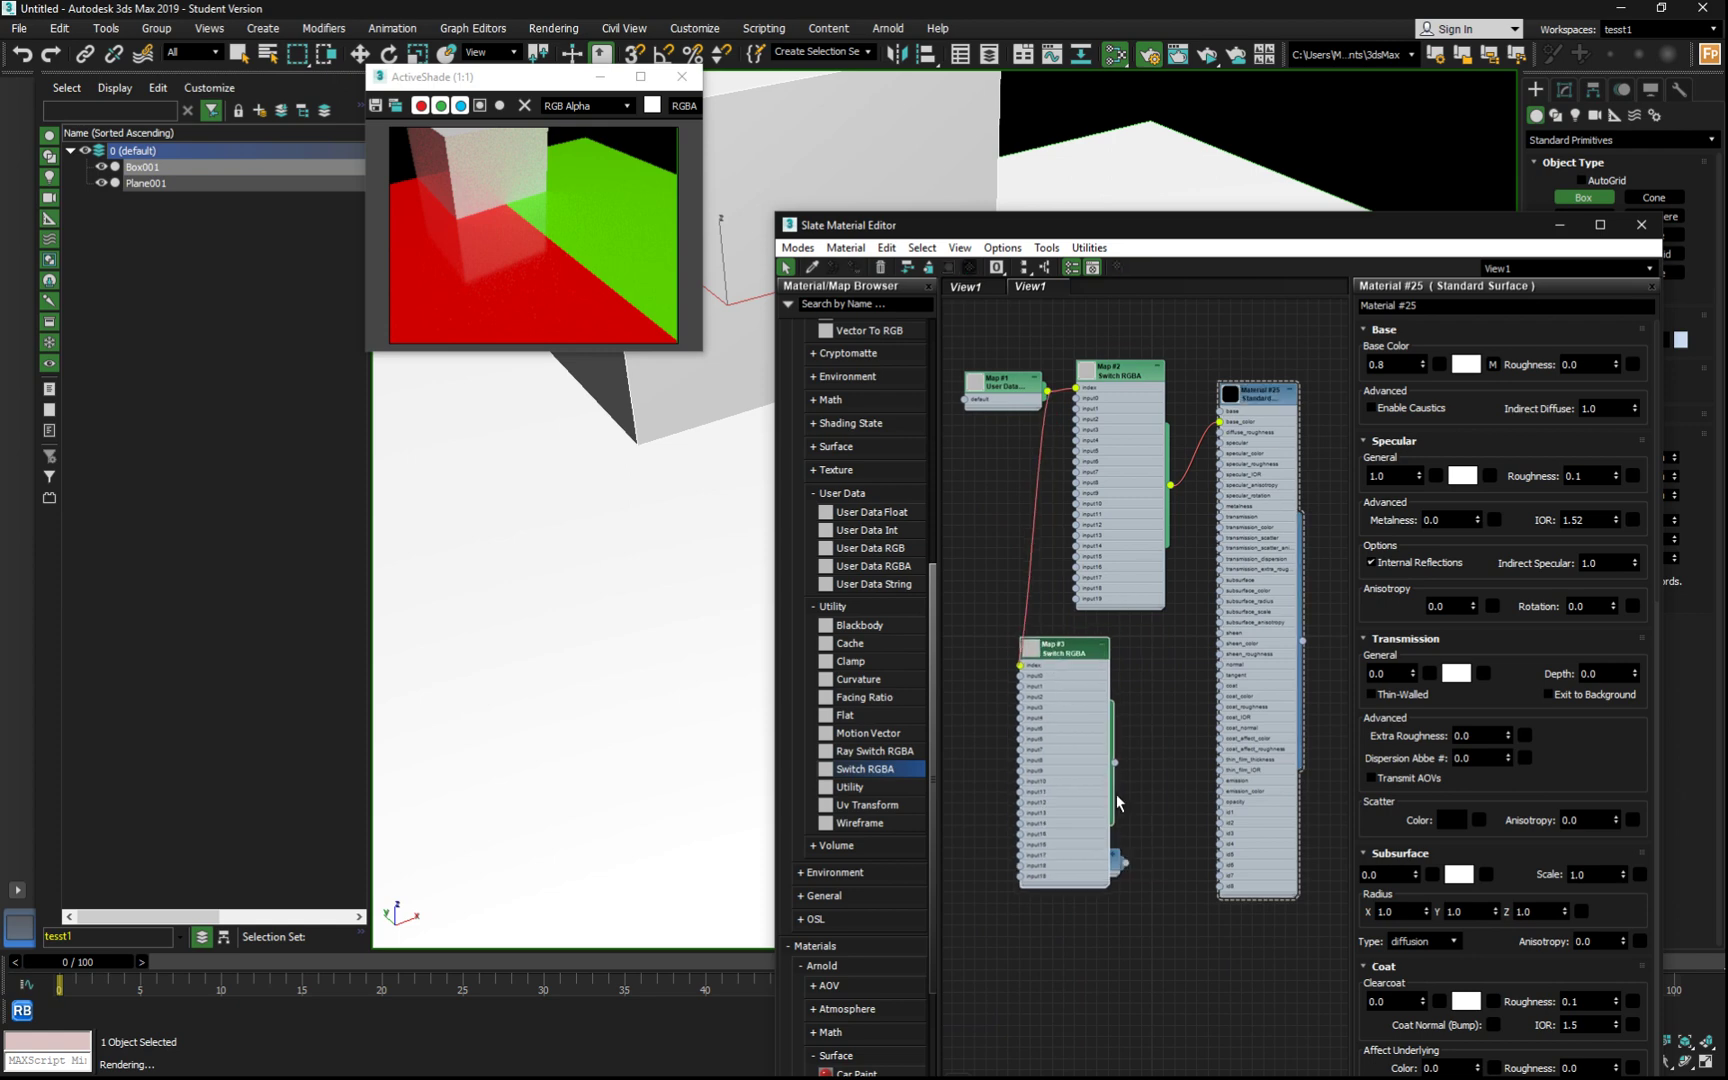
{"action": "left_click", "coordinate": [1113, 863]}
{"action": "left_click_drag", "start_coordinate": [1124, 863], "coordinate": [1043, 1003]}
{"action": "left_click", "coordinate": [1085, 865]}
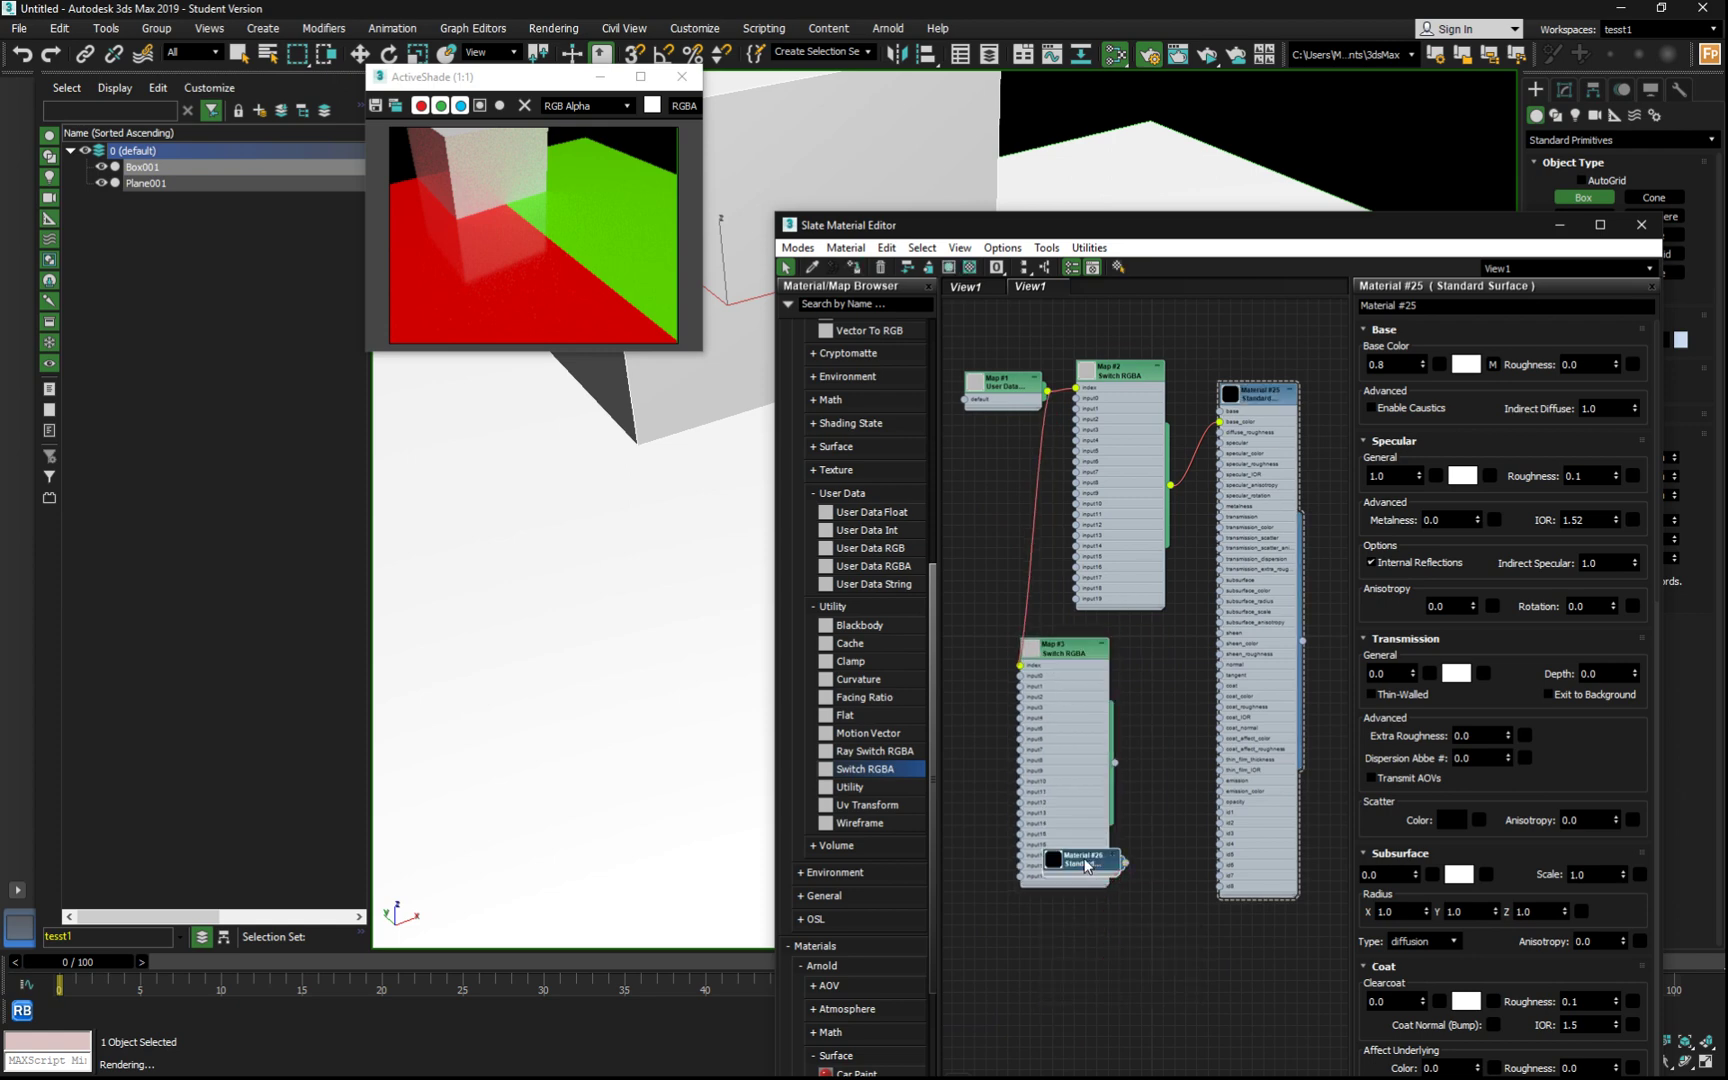
{"action": "left_click_drag", "start_coordinate": [1084, 859], "coordinate": [1017, 1003]}
{"action": "left_click_drag", "start_coordinate": [1129, 368], "coordinate": [1129, 306]}
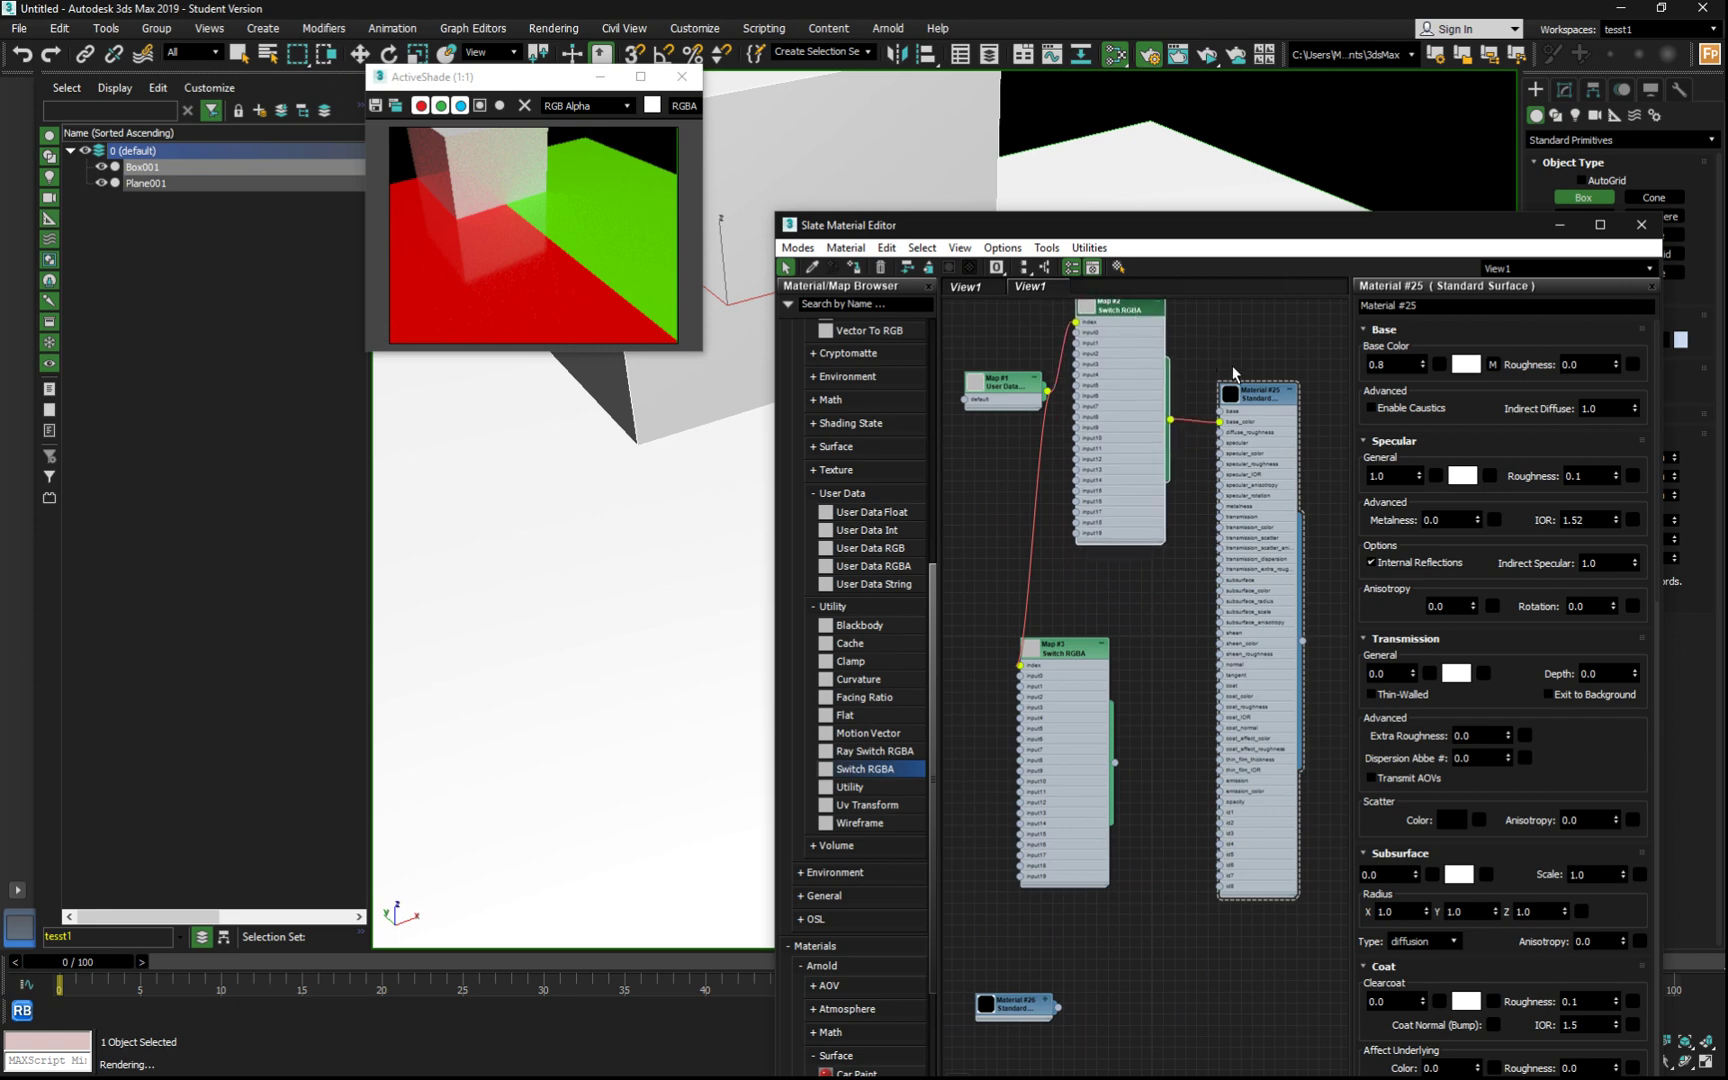
{"action": "left_click_drag", "start_coordinate": [1240, 395], "coordinate": [1262, 340]}
{"action": "left_click_drag", "start_coordinate": [1073, 661], "coordinate": [1130, 648]}
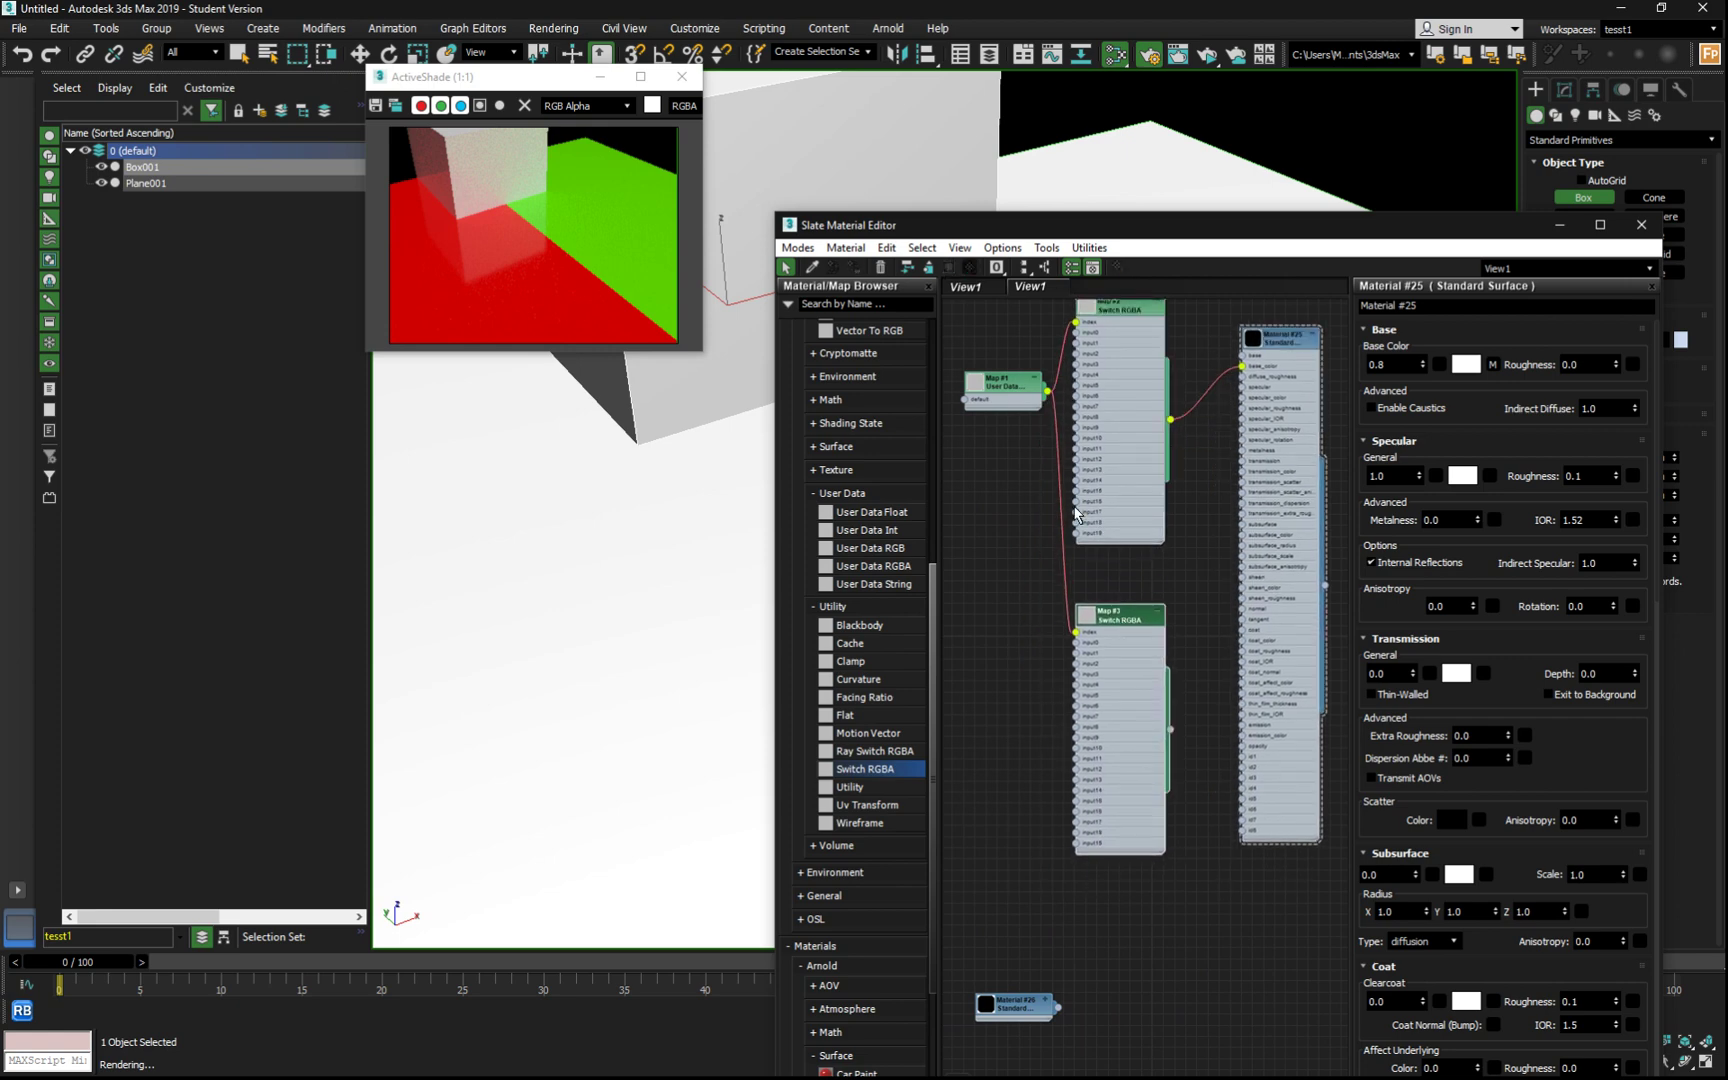
{"action": "left_click_drag", "start_coordinate": [1002, 392], "coordinate": [980, 550]}
Step: Check the User Data RGB map's parameters, open those of the duplicated Switch RGBA, and shift that node slightly away from the material
{"action": "double_click", "coordinate": [1103, 627]}
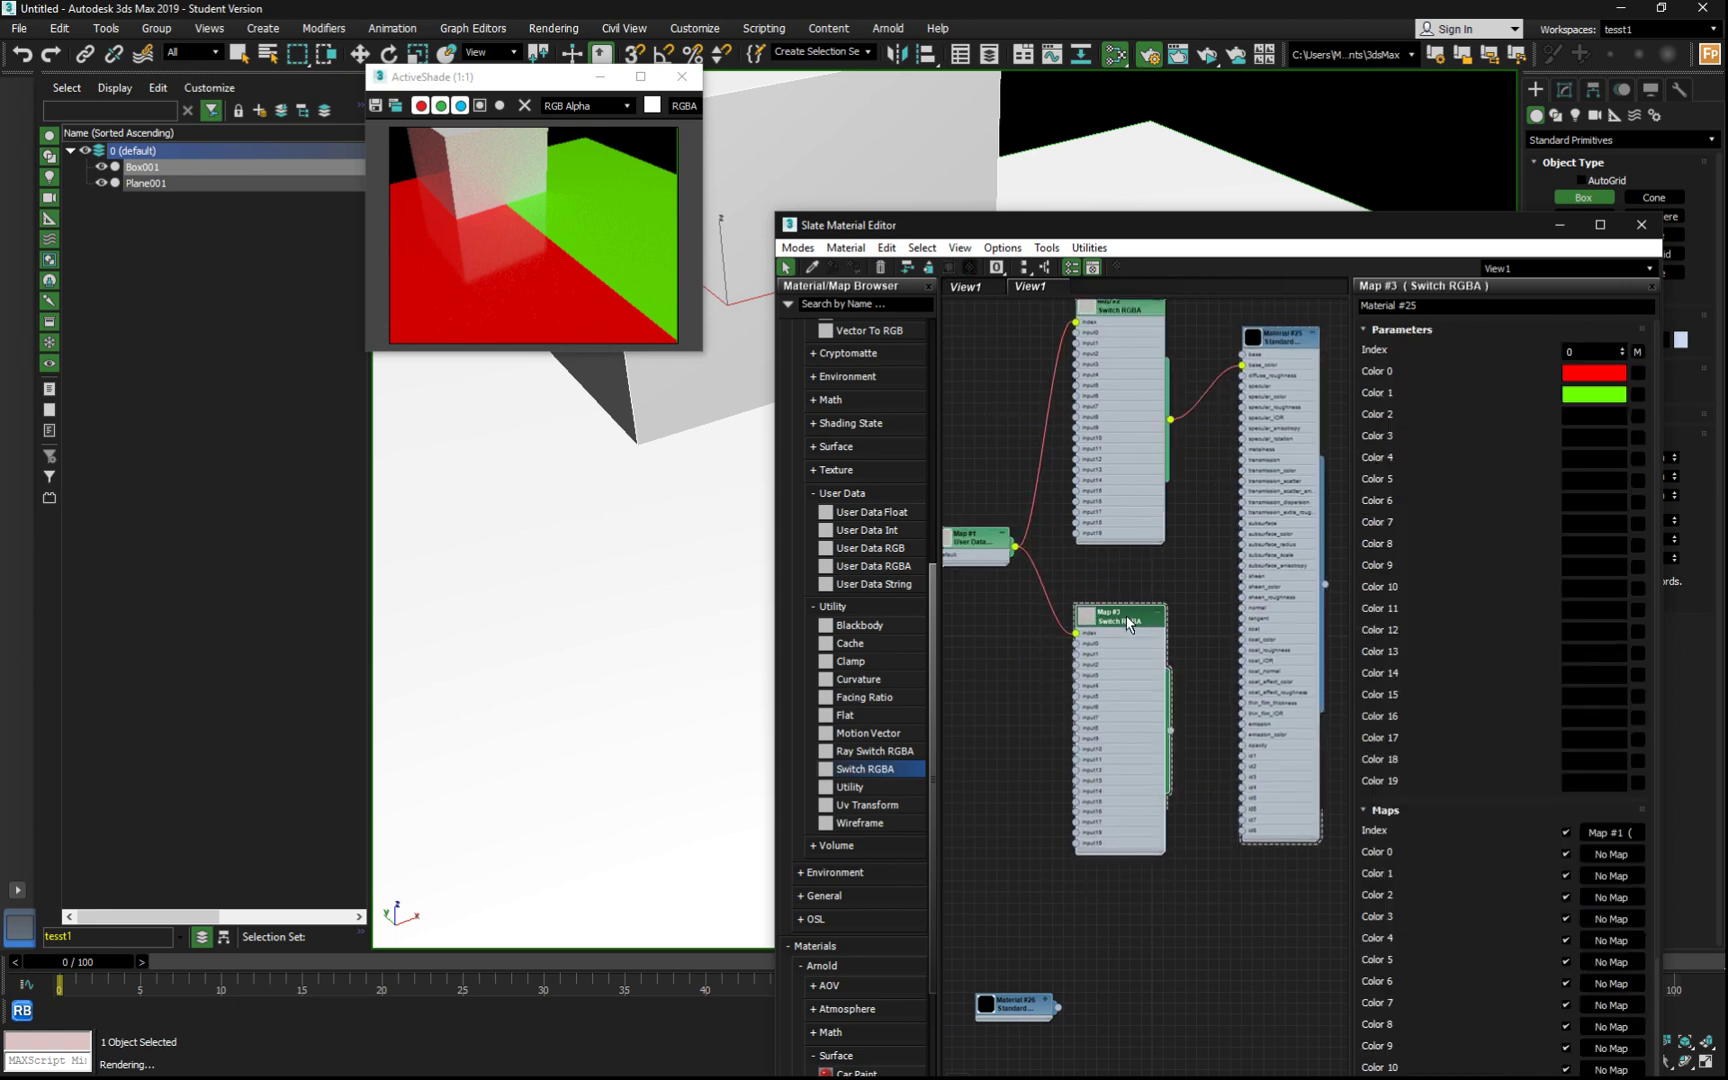
{"action": "double_click", "coordinate": [975, 550]}
{"action": "double_click", "coordinate": [1118, 617]}
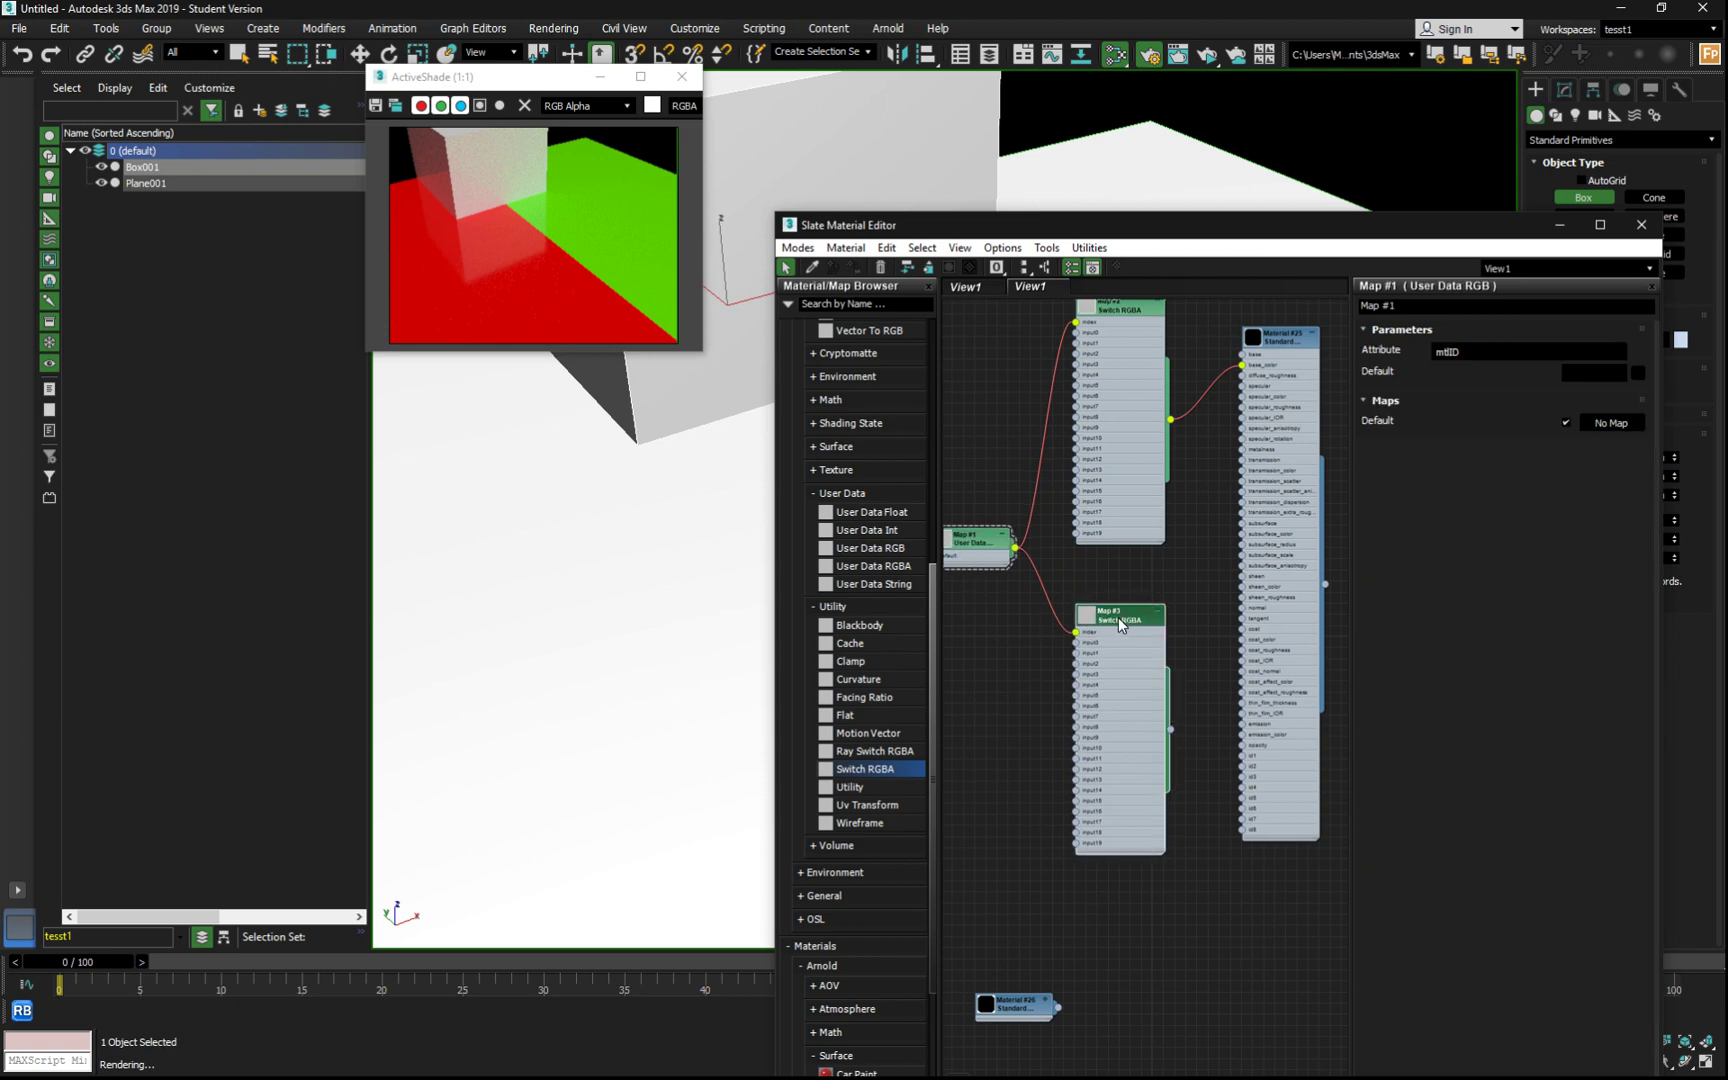
{"action": "left_click_drag", "start_coordinate": [1118, 617], "coordinate": [1106, 607]}
Step: Add an RGB To Float map beside the duplicated Switch RGBA and connect the switch's output to its input
{"action": "scroll", "coordinate": [873, 570], "scroll_direction": "up", "scroll_amount": 5}
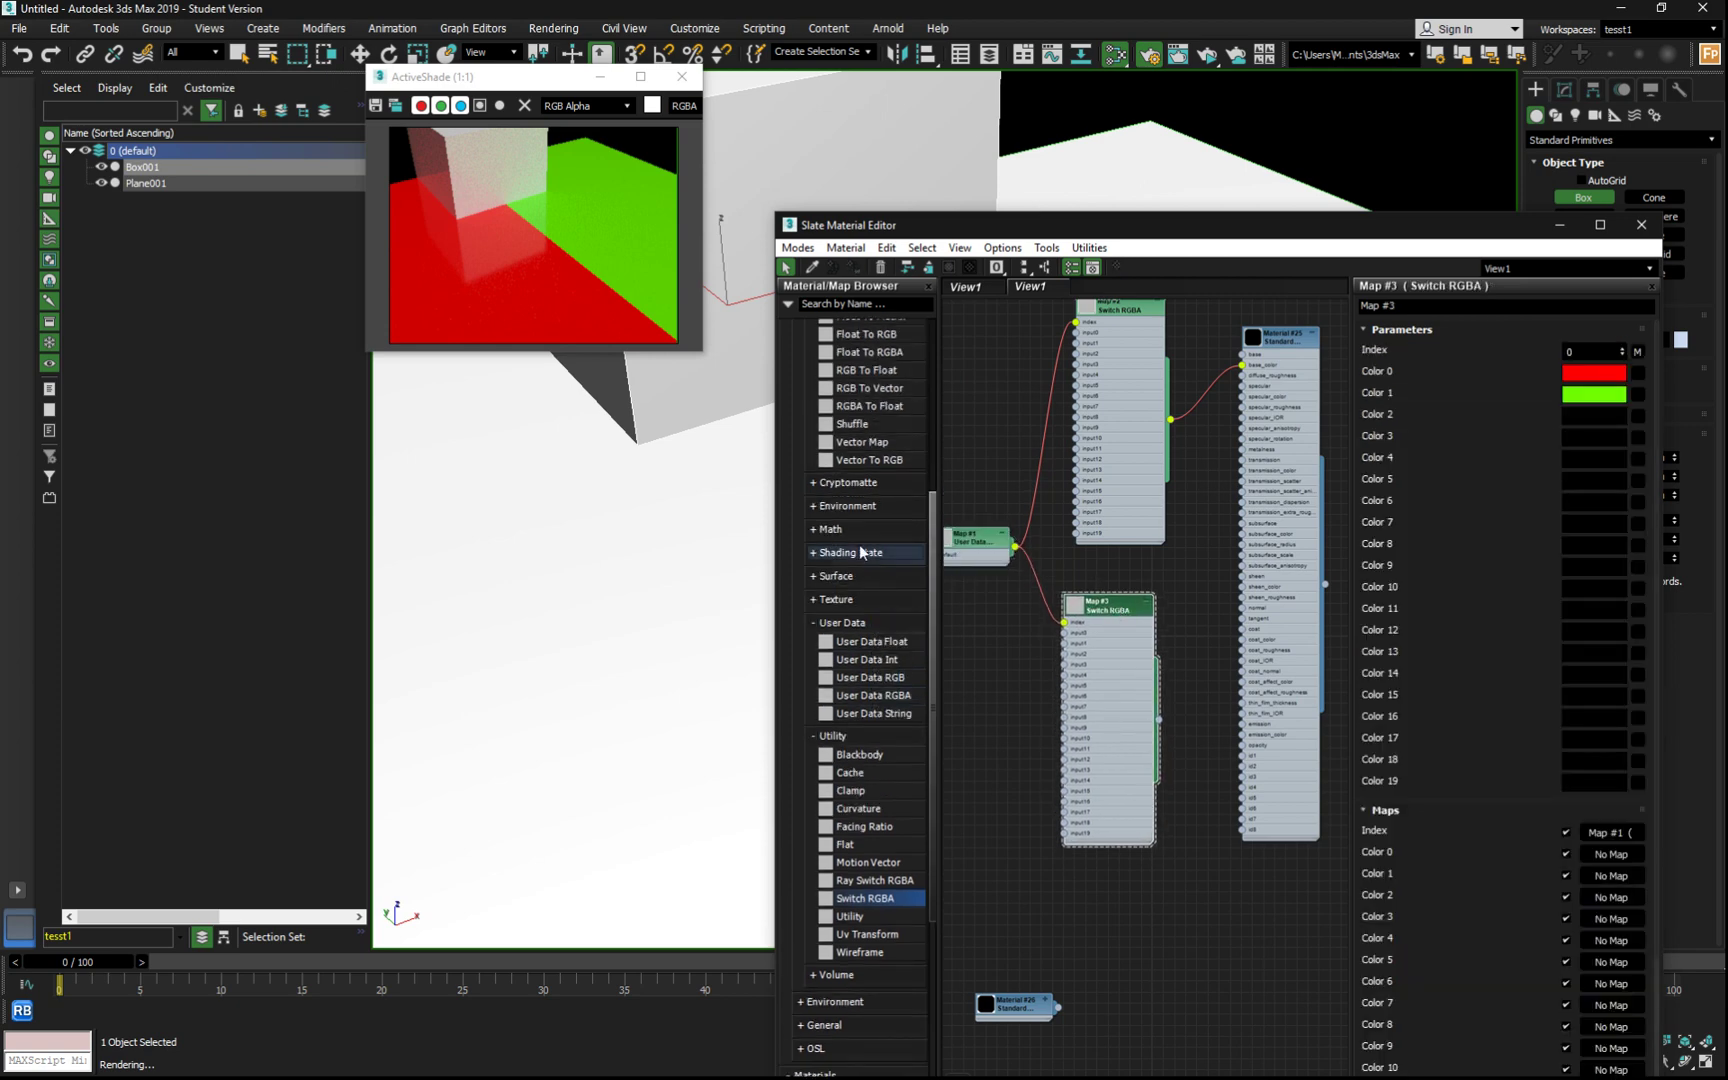
{"action": "left_click", "coordinate": [880, 533]}
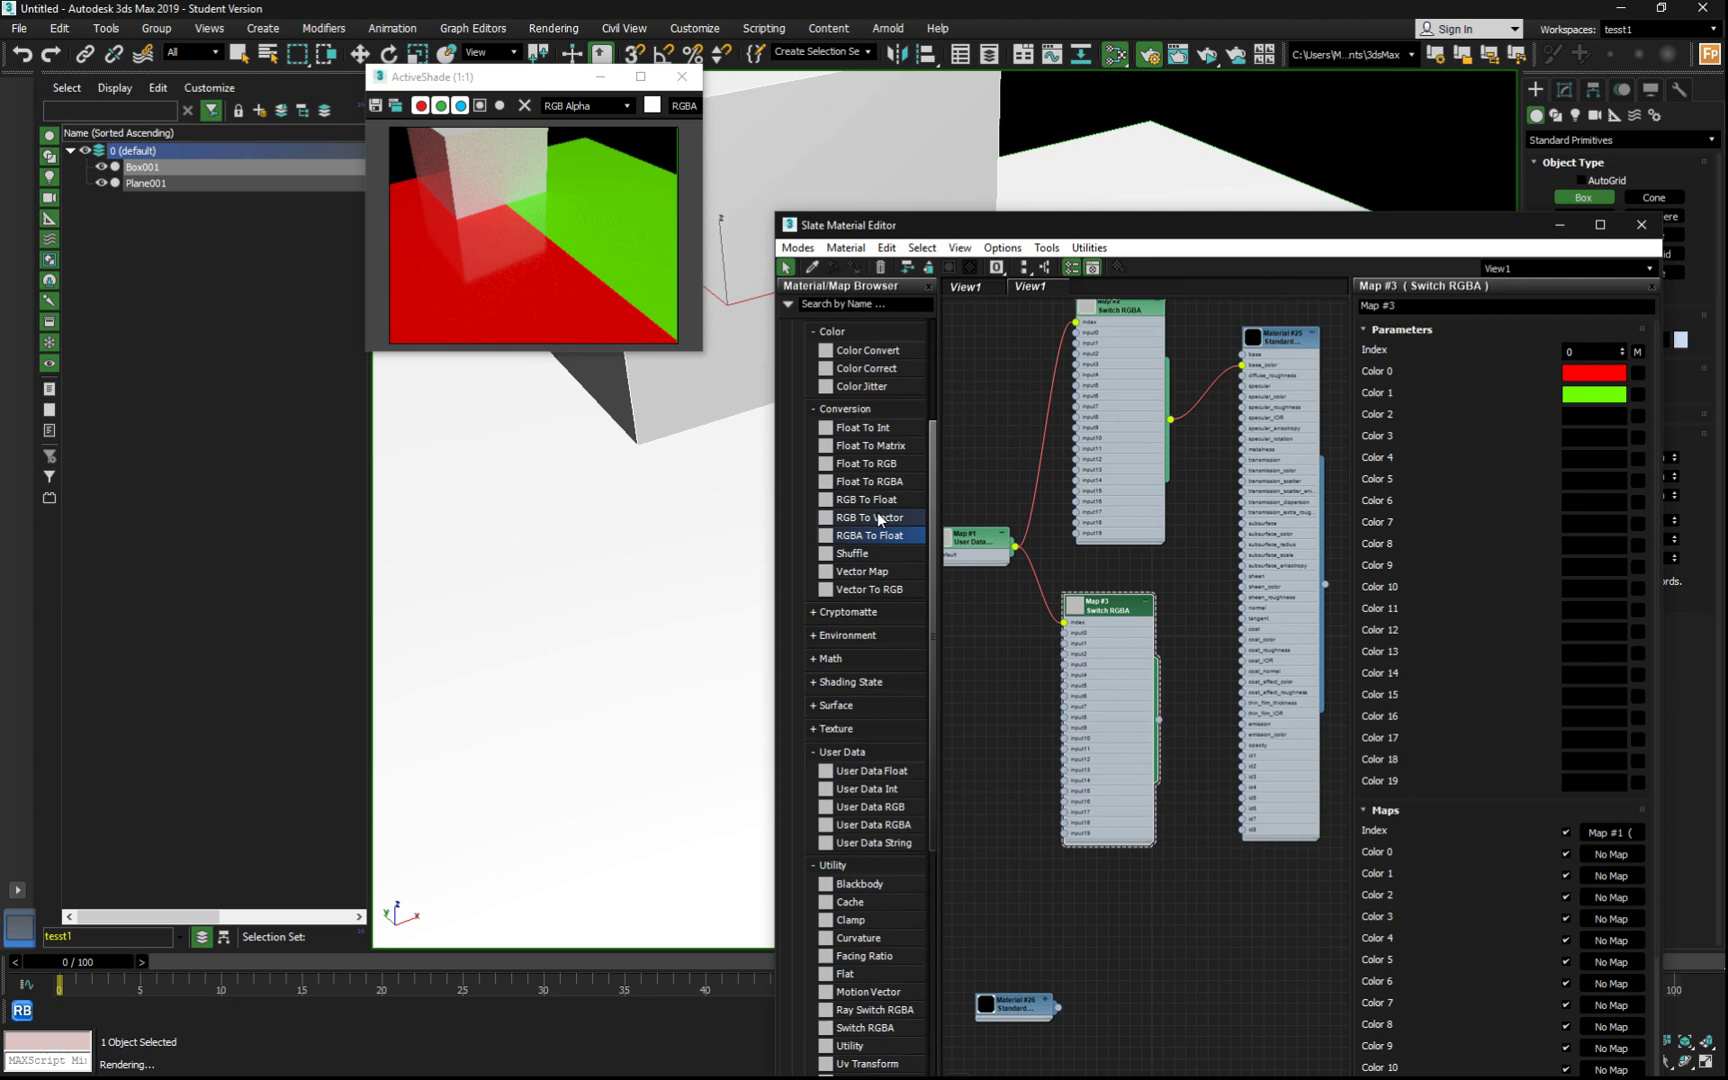
{"action": "left_click", "coordinate": [877, 502]}
{"action": "left_click_drag", "start_coordinate": [1178, 708], "coordinate": [1191, 707]}
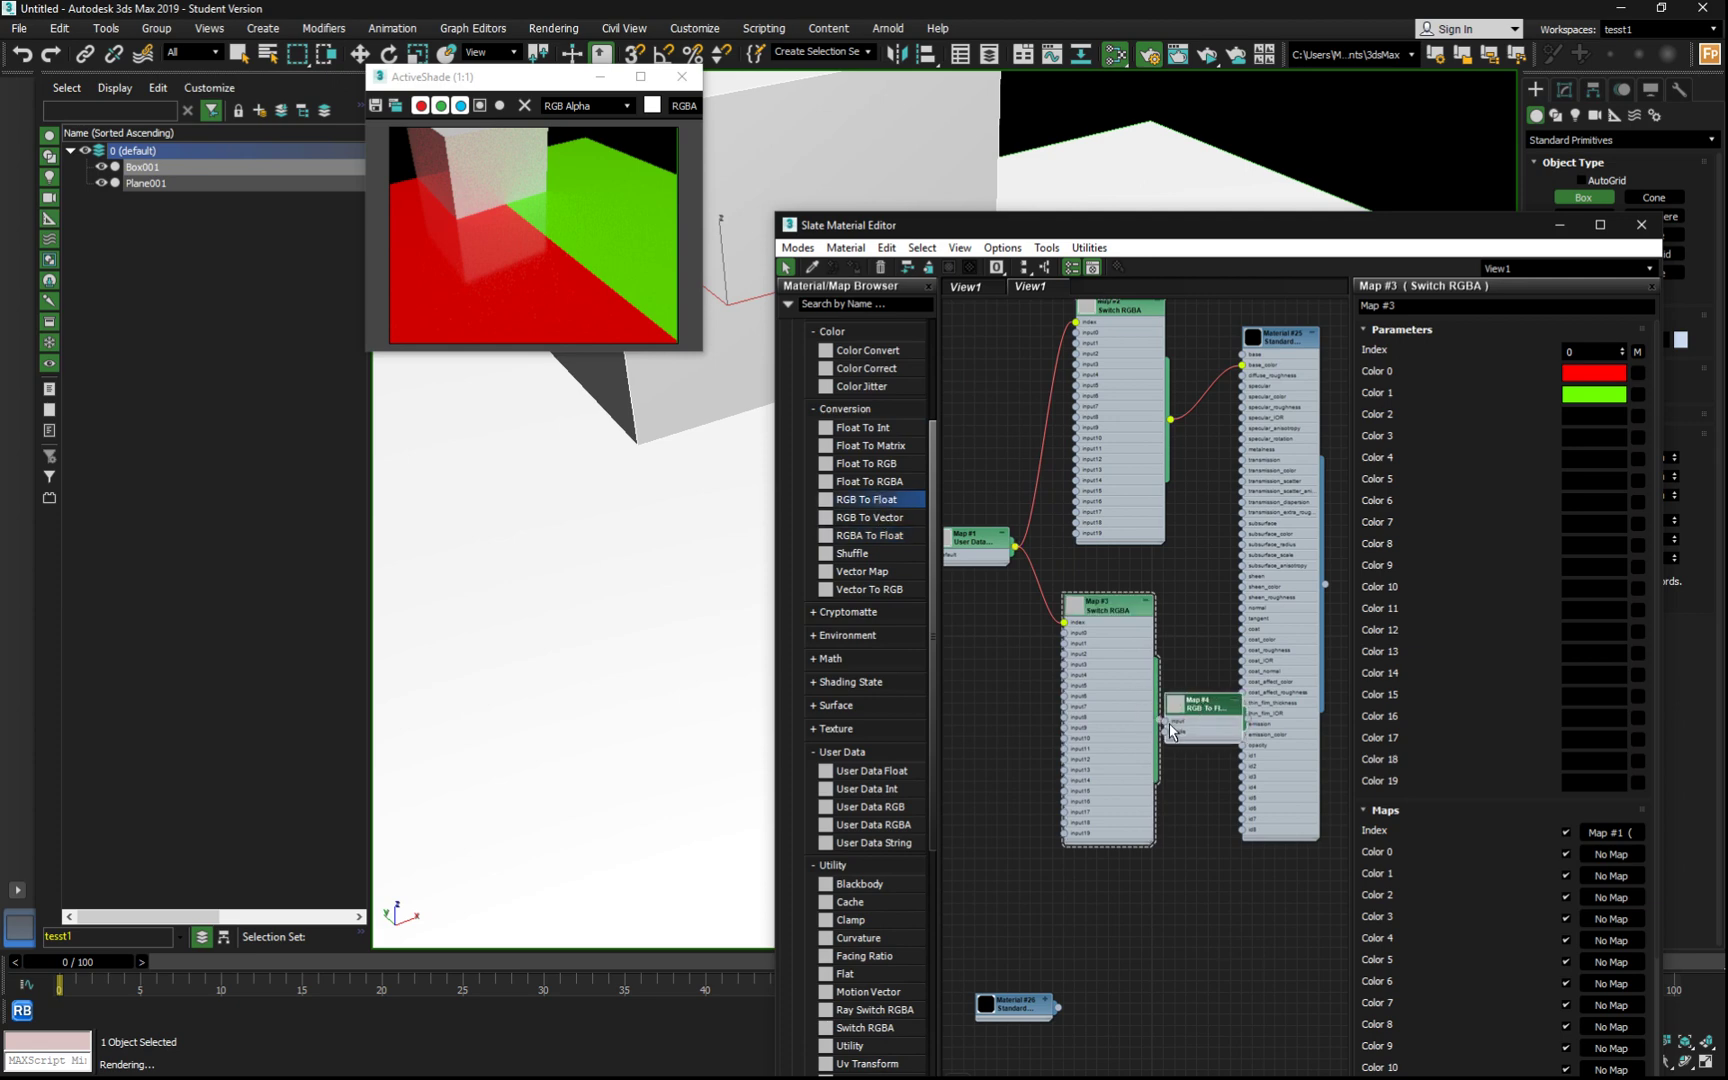
{"action": "left_click_drag", "start_coordinate": [1129, 600], "coordinate": [1095, 611]}
{"action": "scroll", "coordinate": [1146, 709], "scroll_direction": "up", "scroll_amount": 3}
{"action": "left_click_drag", "start_coordinate": [1214, 704], "coordinate": [1157, 744]}
{"action": "left_click_drag", "start_coordinate": [1240, 750], "coordinate": [1225, 665]}
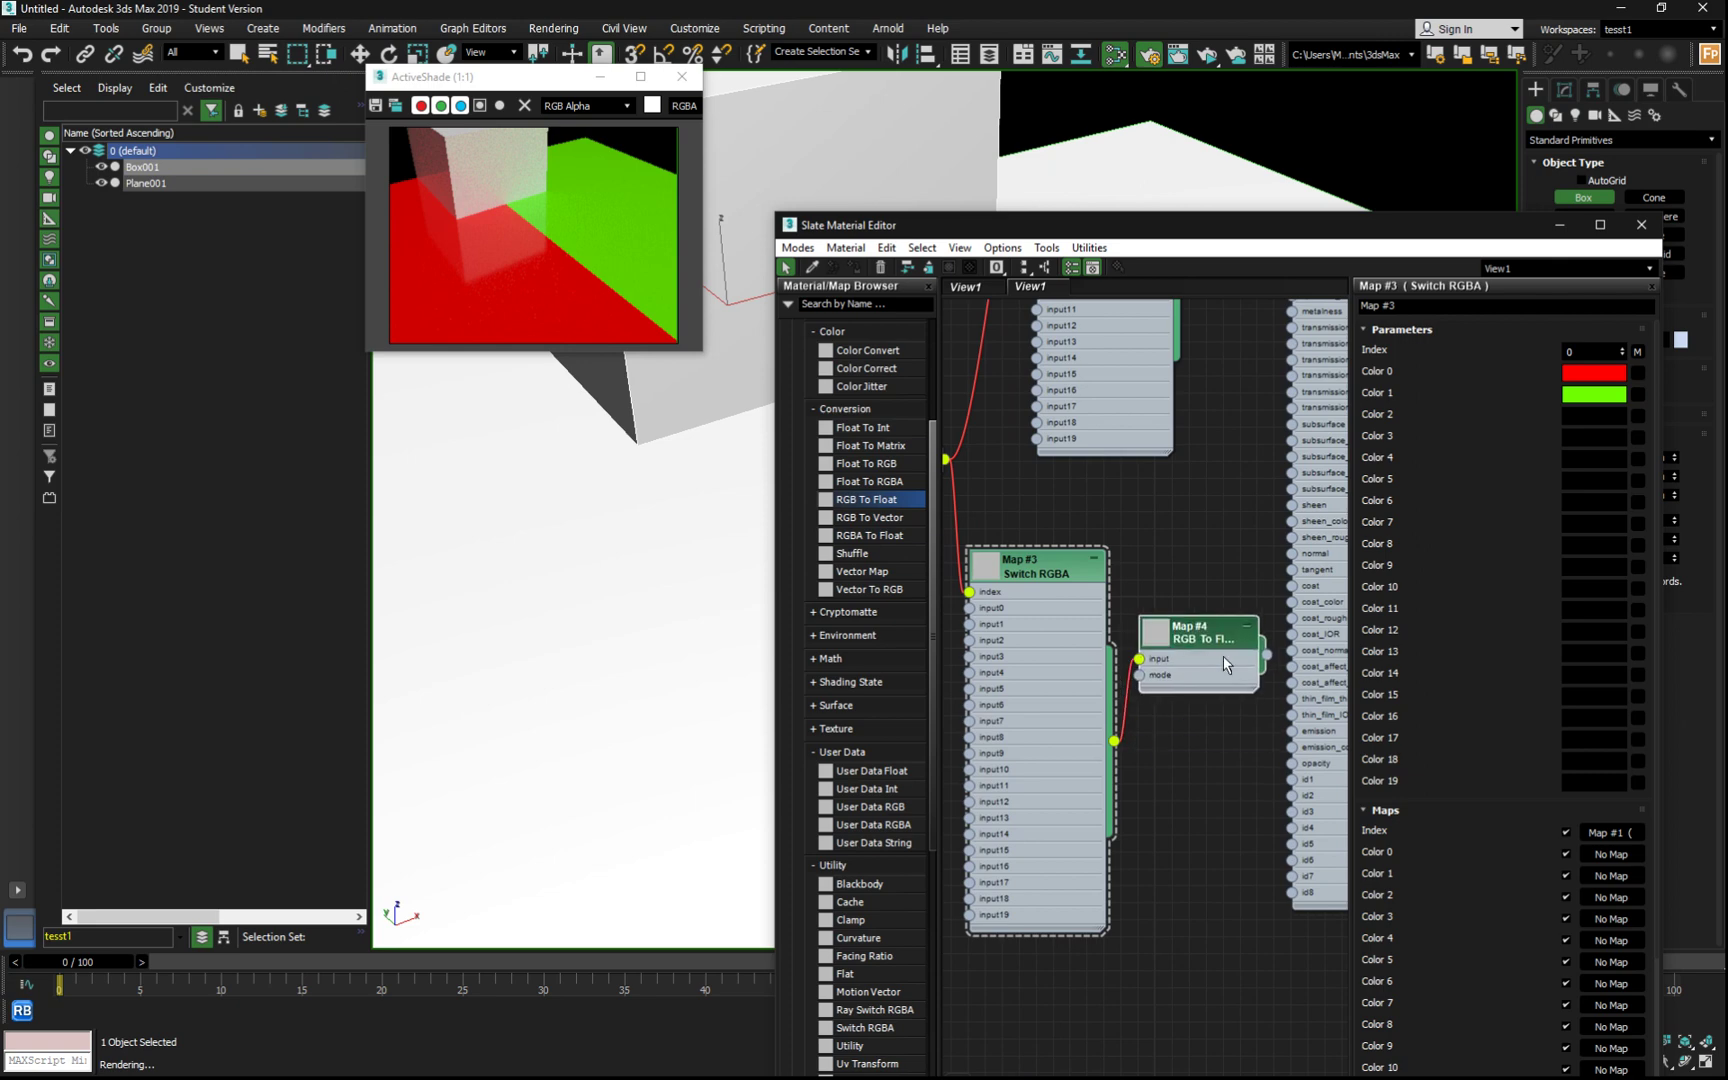
Step: Connect the RGB To Float output to the plane material's specular_roughness input
{"action": "scroll", "coordinate": [1134, 515], "scroll_direction": "down", "scroll_amount": 2}
{"action": "middle_click_drag", "start_coordinate": [1222, 515], "coordinate": [1103, 620]}
{"action": "scroll", "coordinate": [1160, 464], "scroll_direction": "up", "scroll_amount": 4}
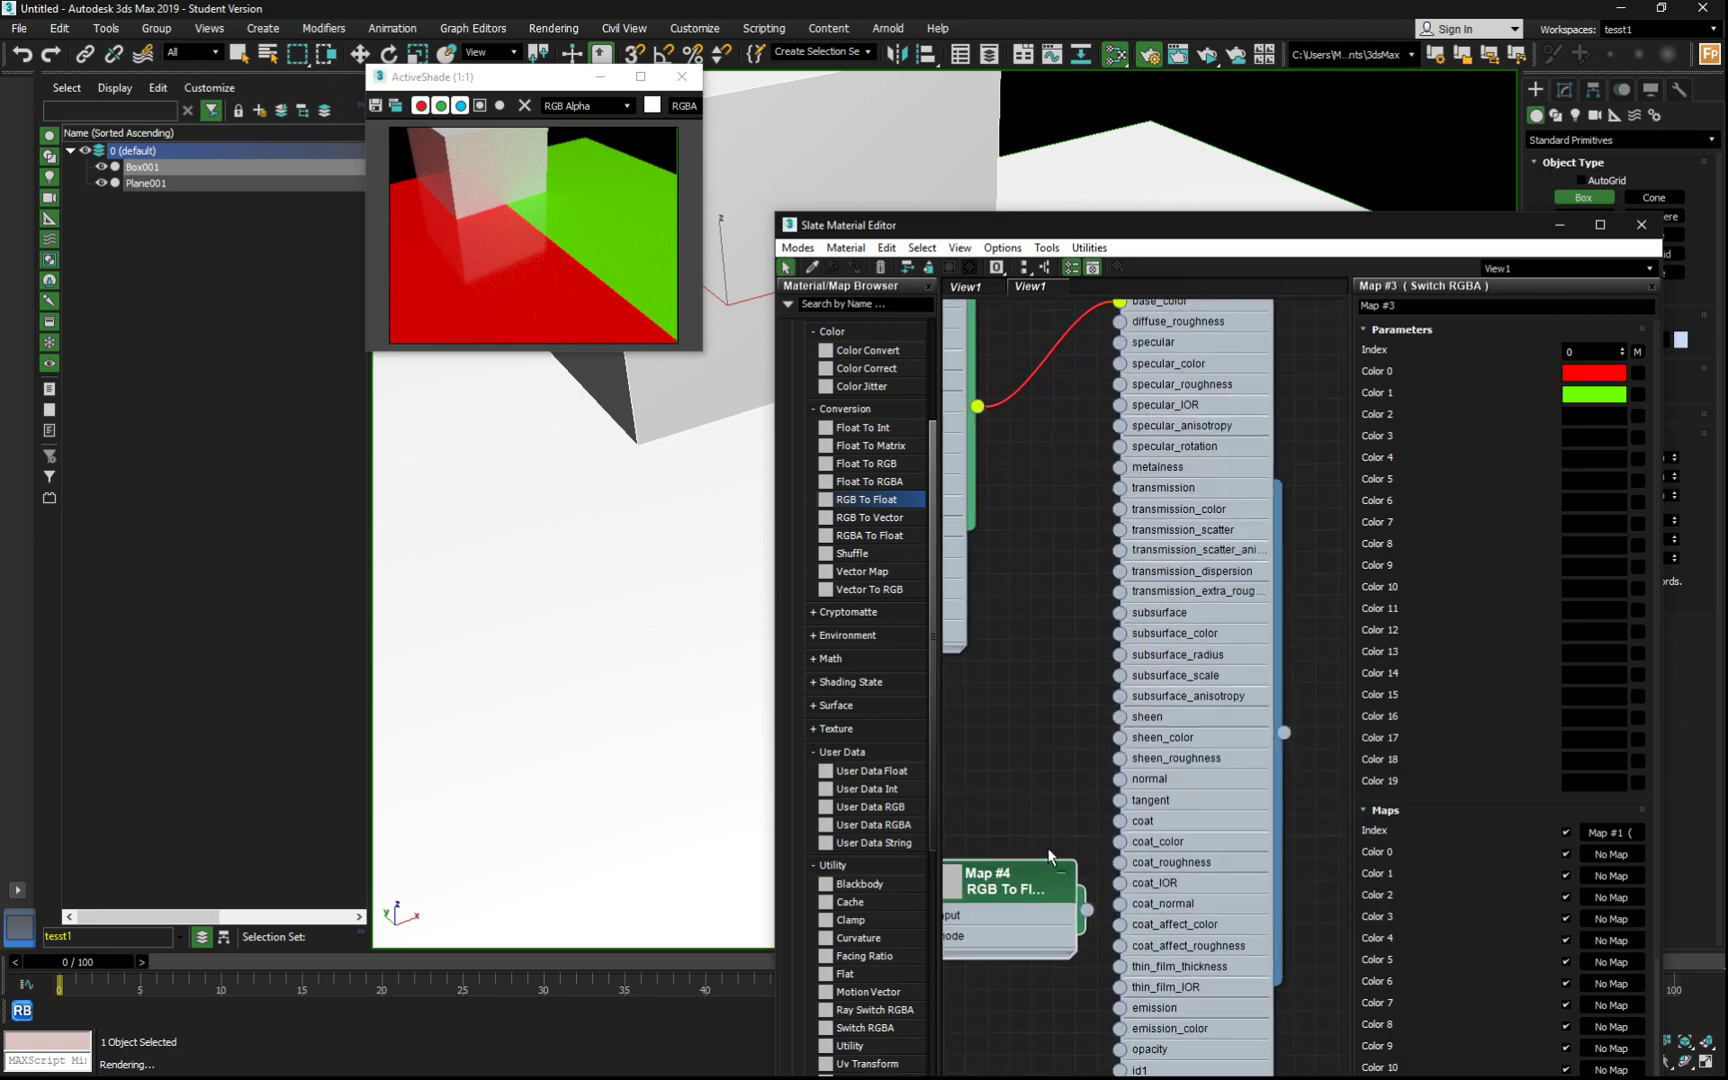
{"action": "left_click_drag", "start_coordinate": [1032, 890], "coordinate": [1128, 390]}
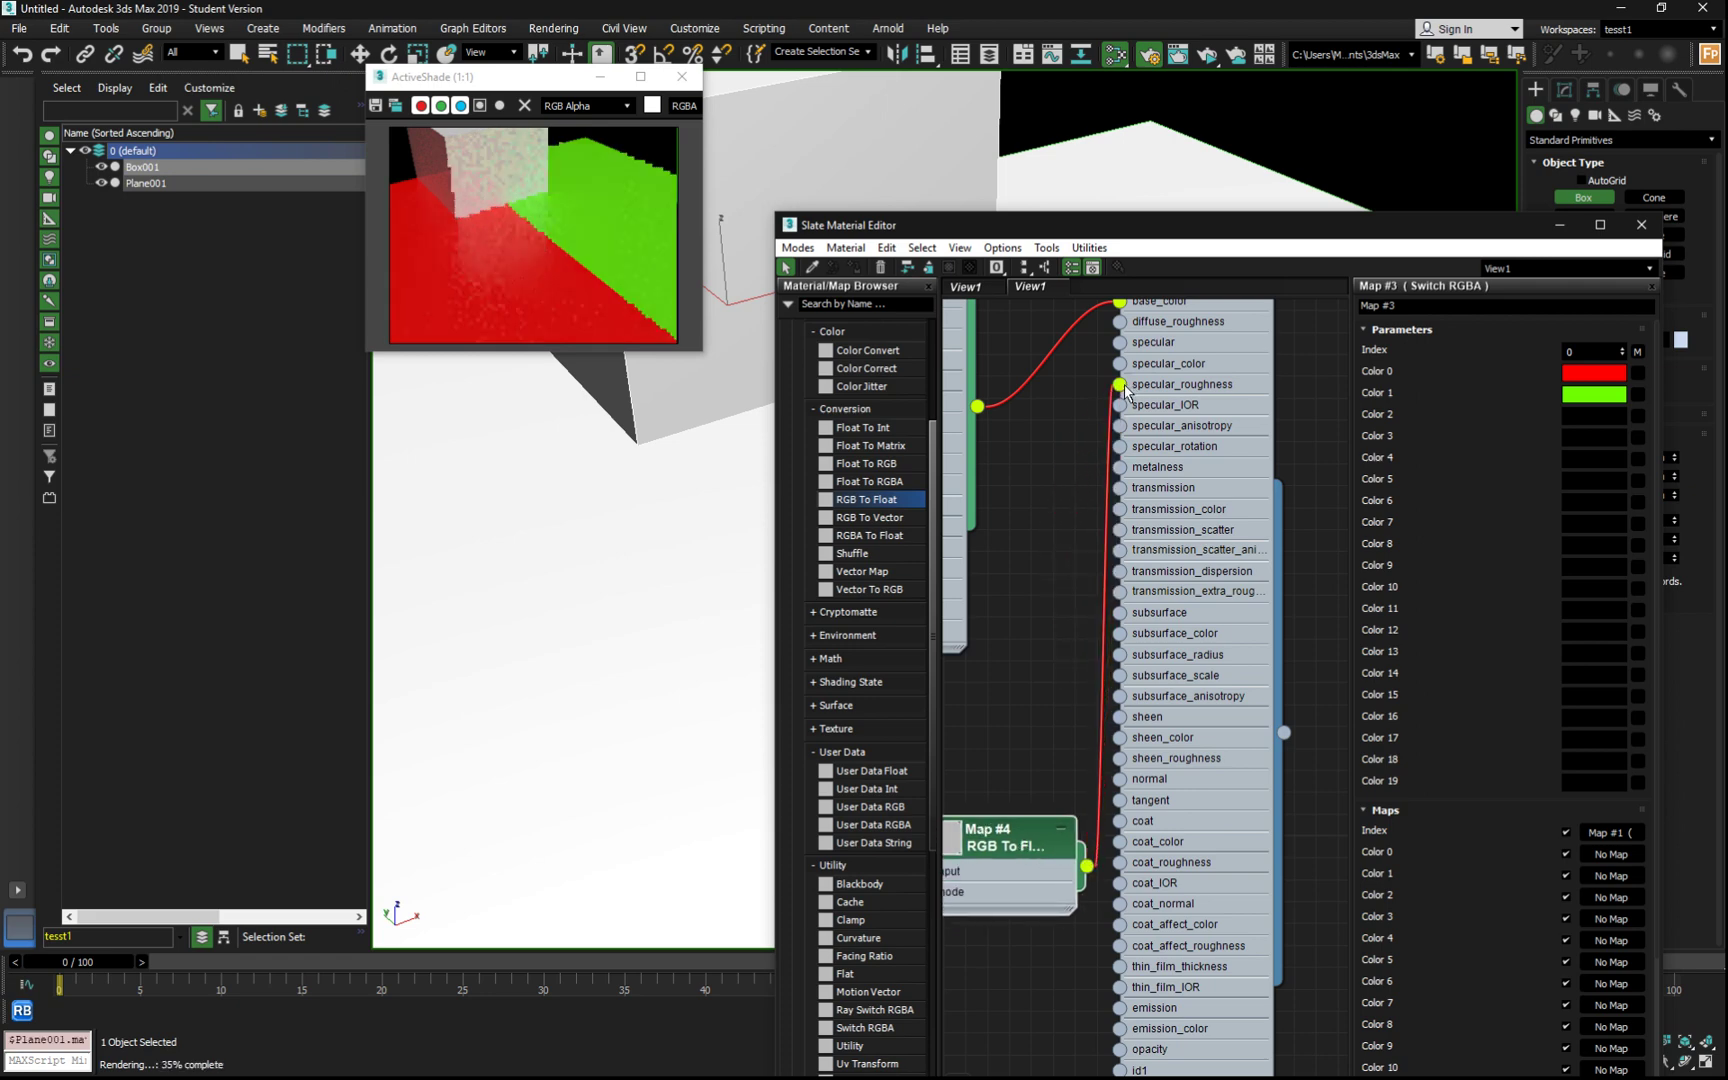
Step: Set Color 0 and Color 1 of the duplicated Switch RGBA map to black
{"action": "scroll", "coordinate": [1210, 565], "scroll_direction": "down", "scroll_amount": 2}
{"action": "middle_click_drag", "start_coordinate": [1076, 705], "coordinate": [1217, 576]}
{"action": "left_click", "coordinate": [1068, 600]}
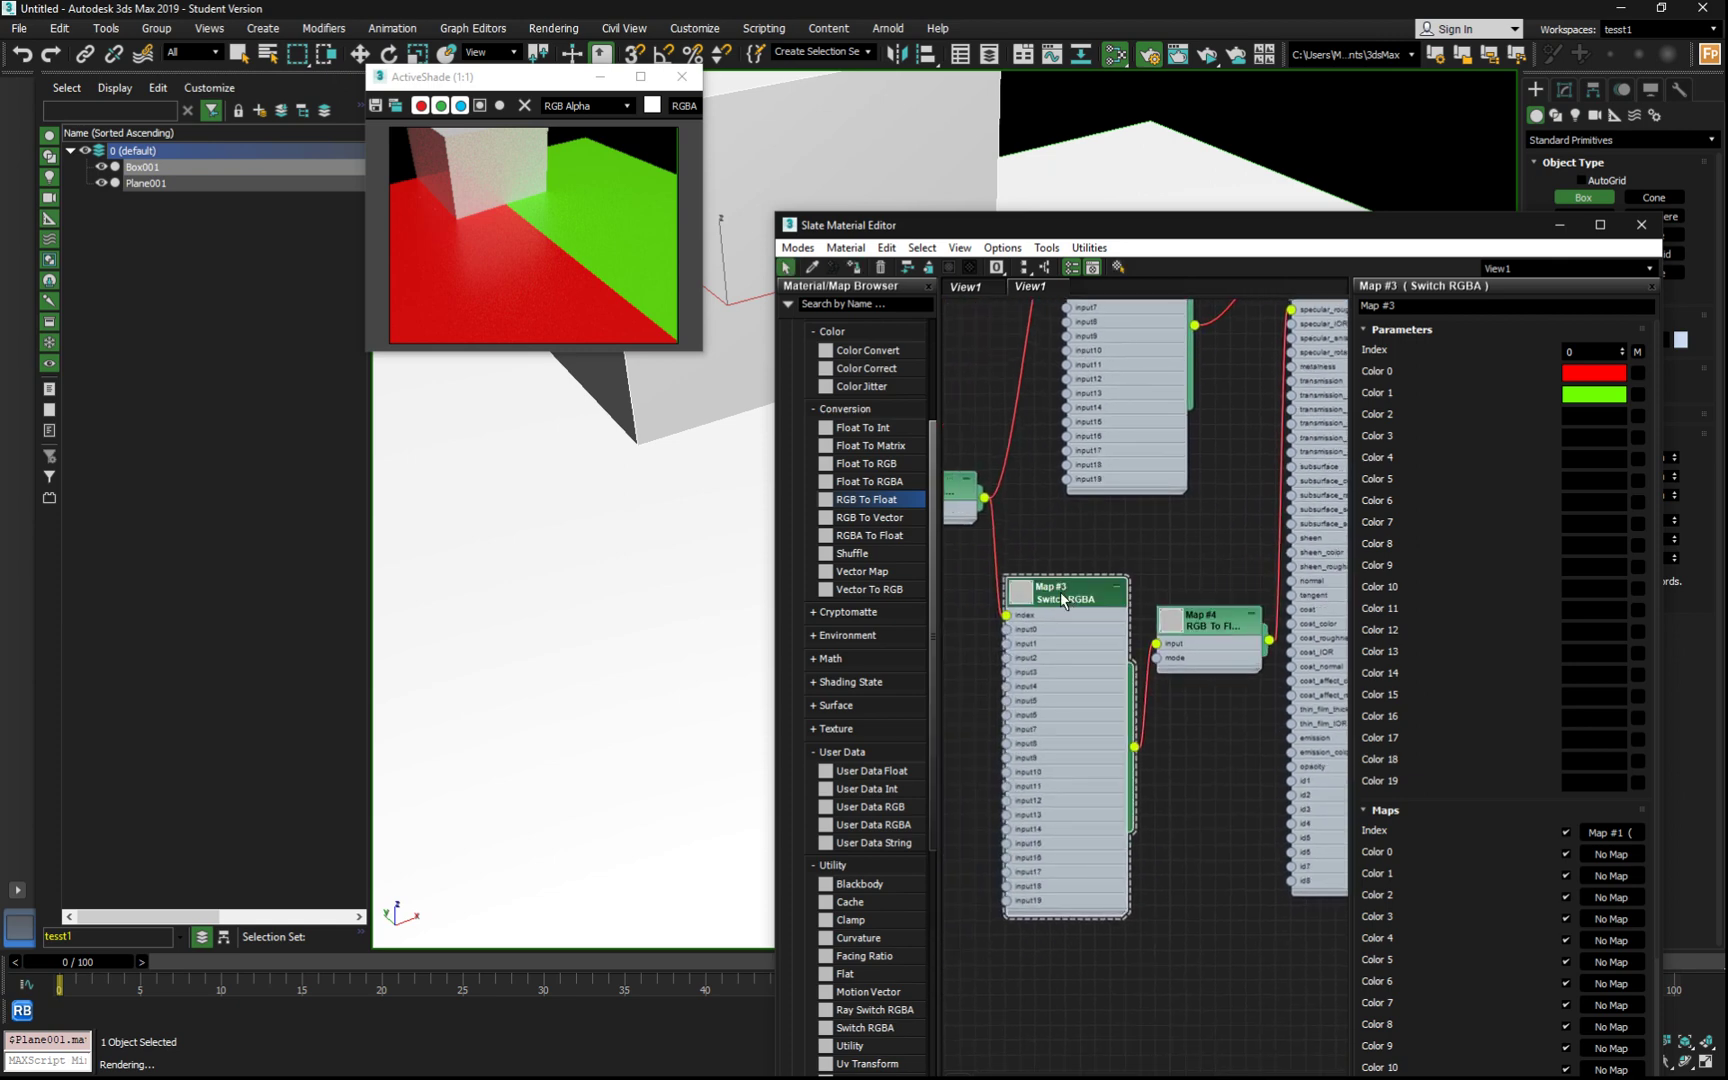
{"action": "middle_click_drag", "start_coordinate": [1062, 596], "coordinate": [1108, 552]}
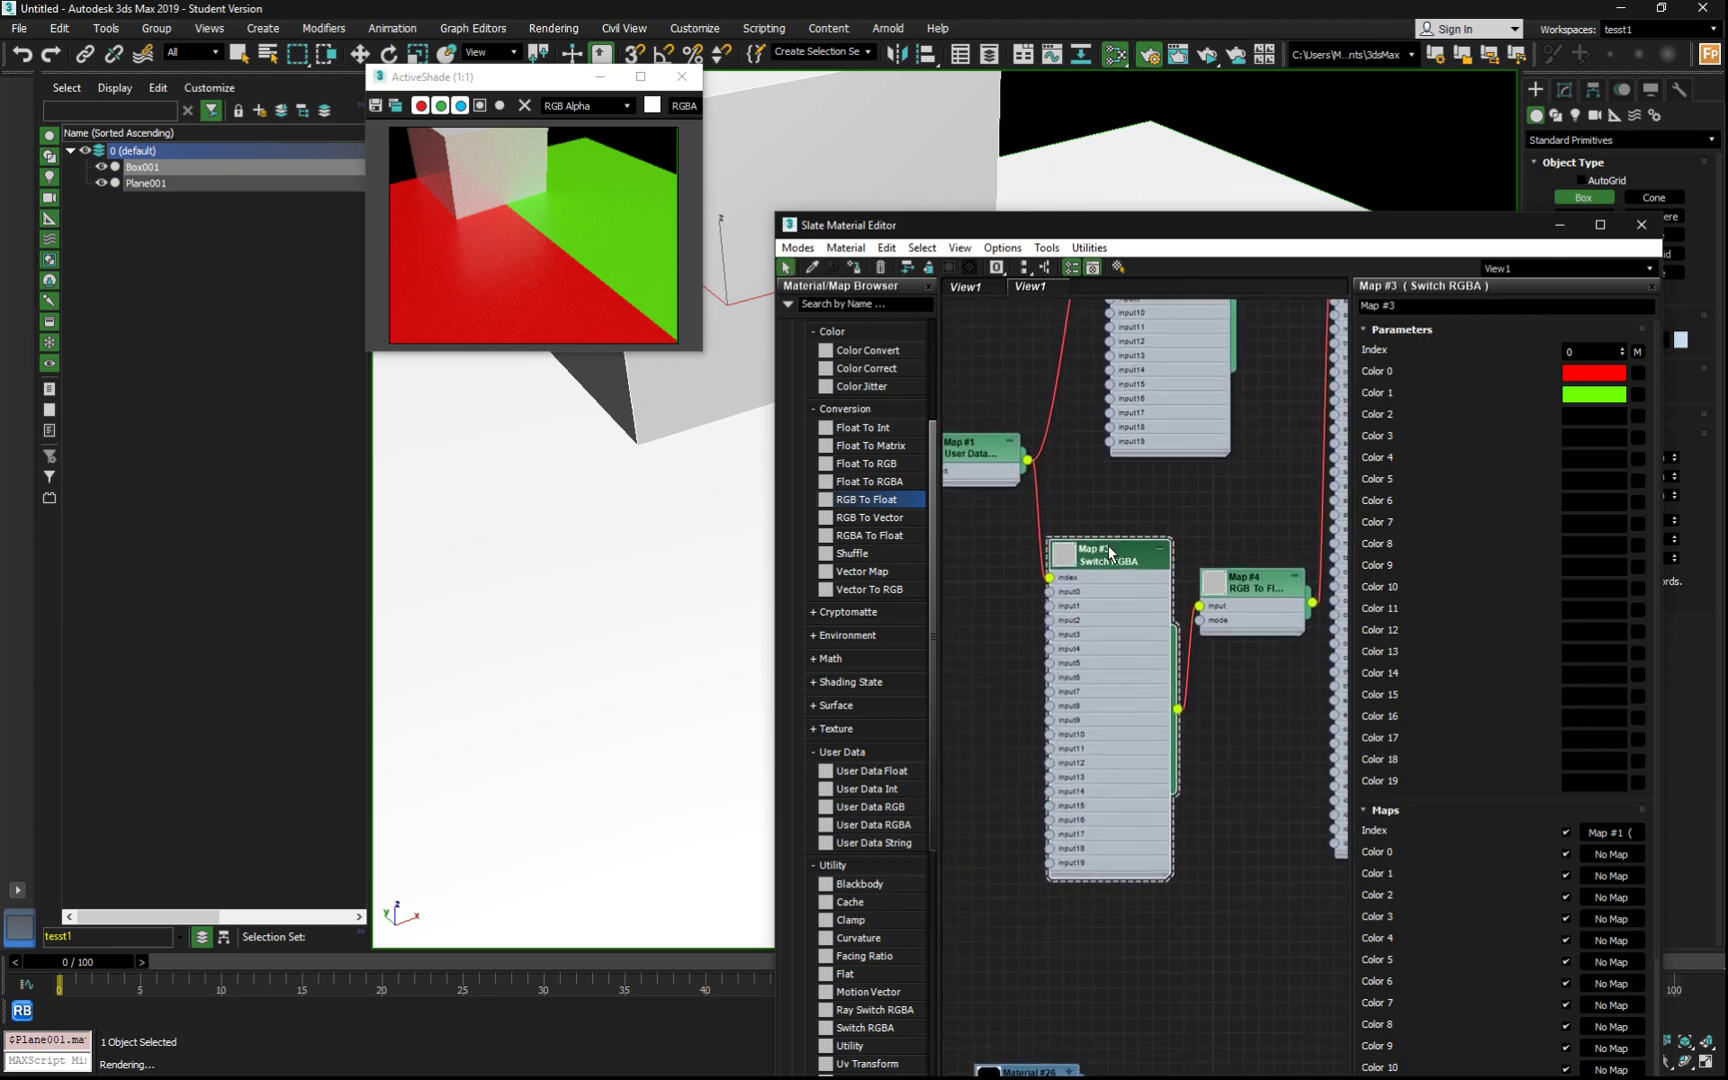
{"action": "left_click", "coordinate": [1600, 379]}
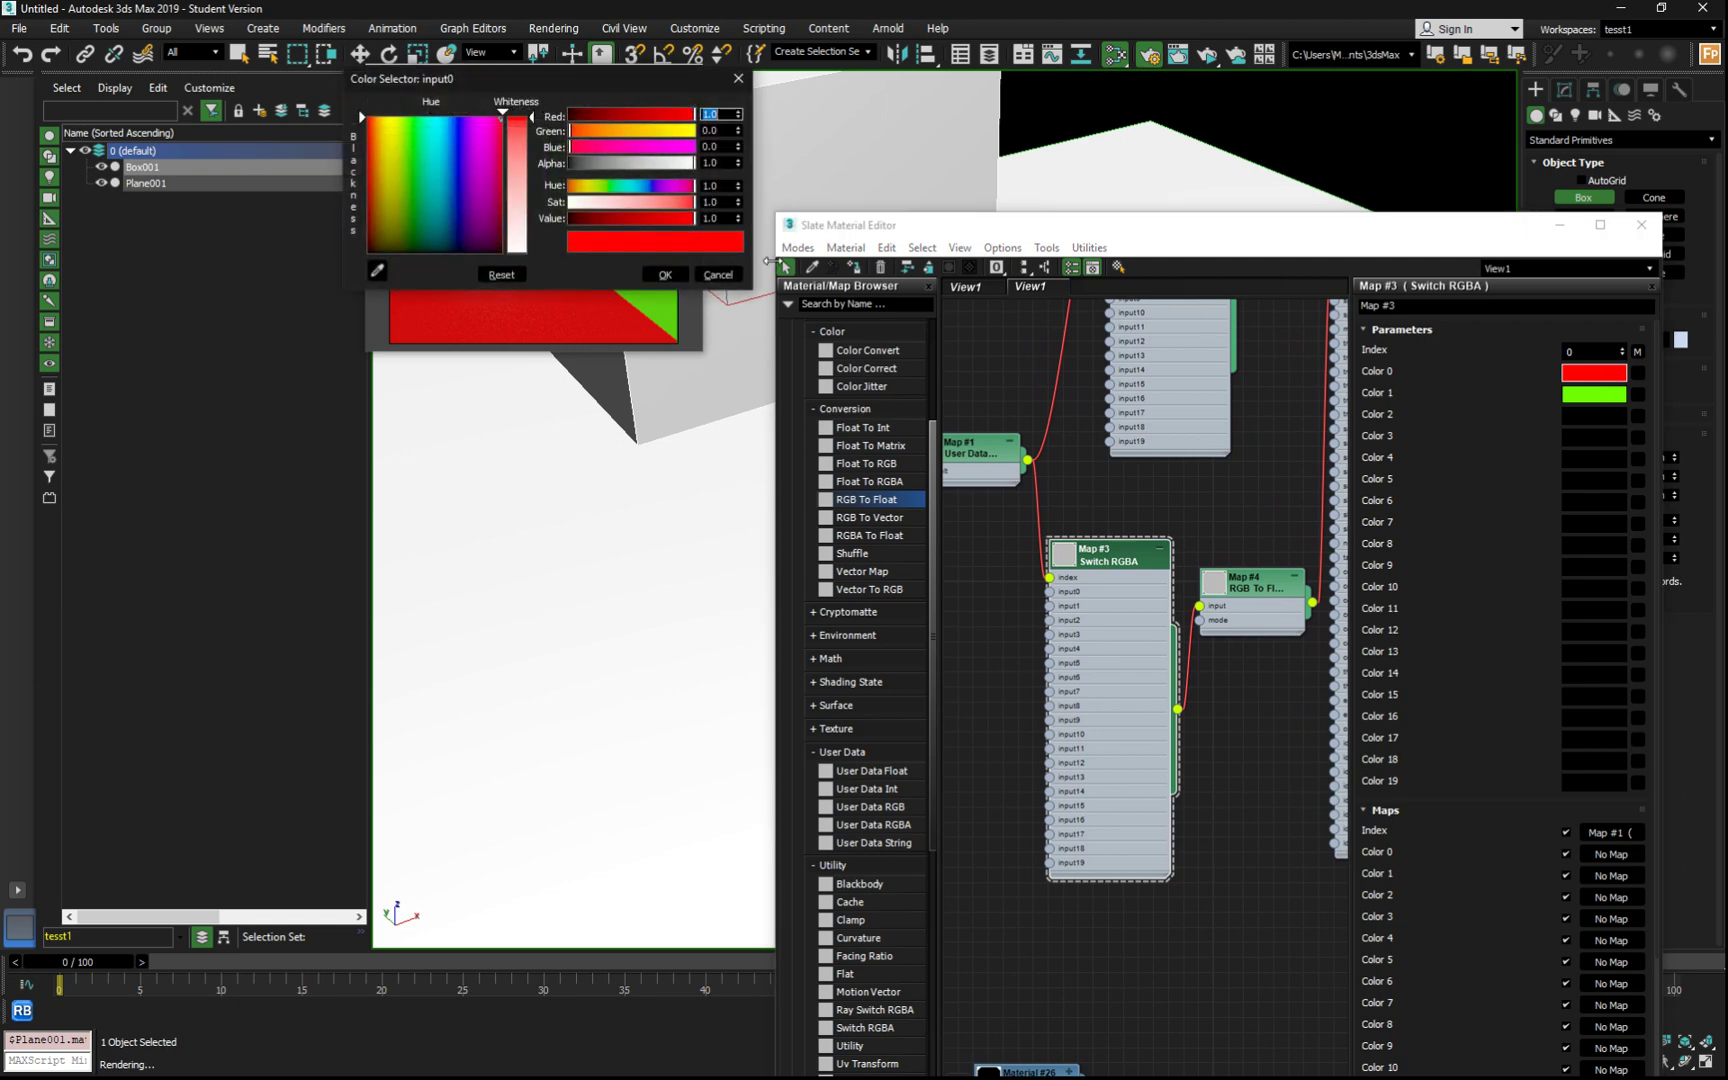
{"action": "left_click_drag", "start_coordinate": [450, 162], "coordinate": [368, 252]}
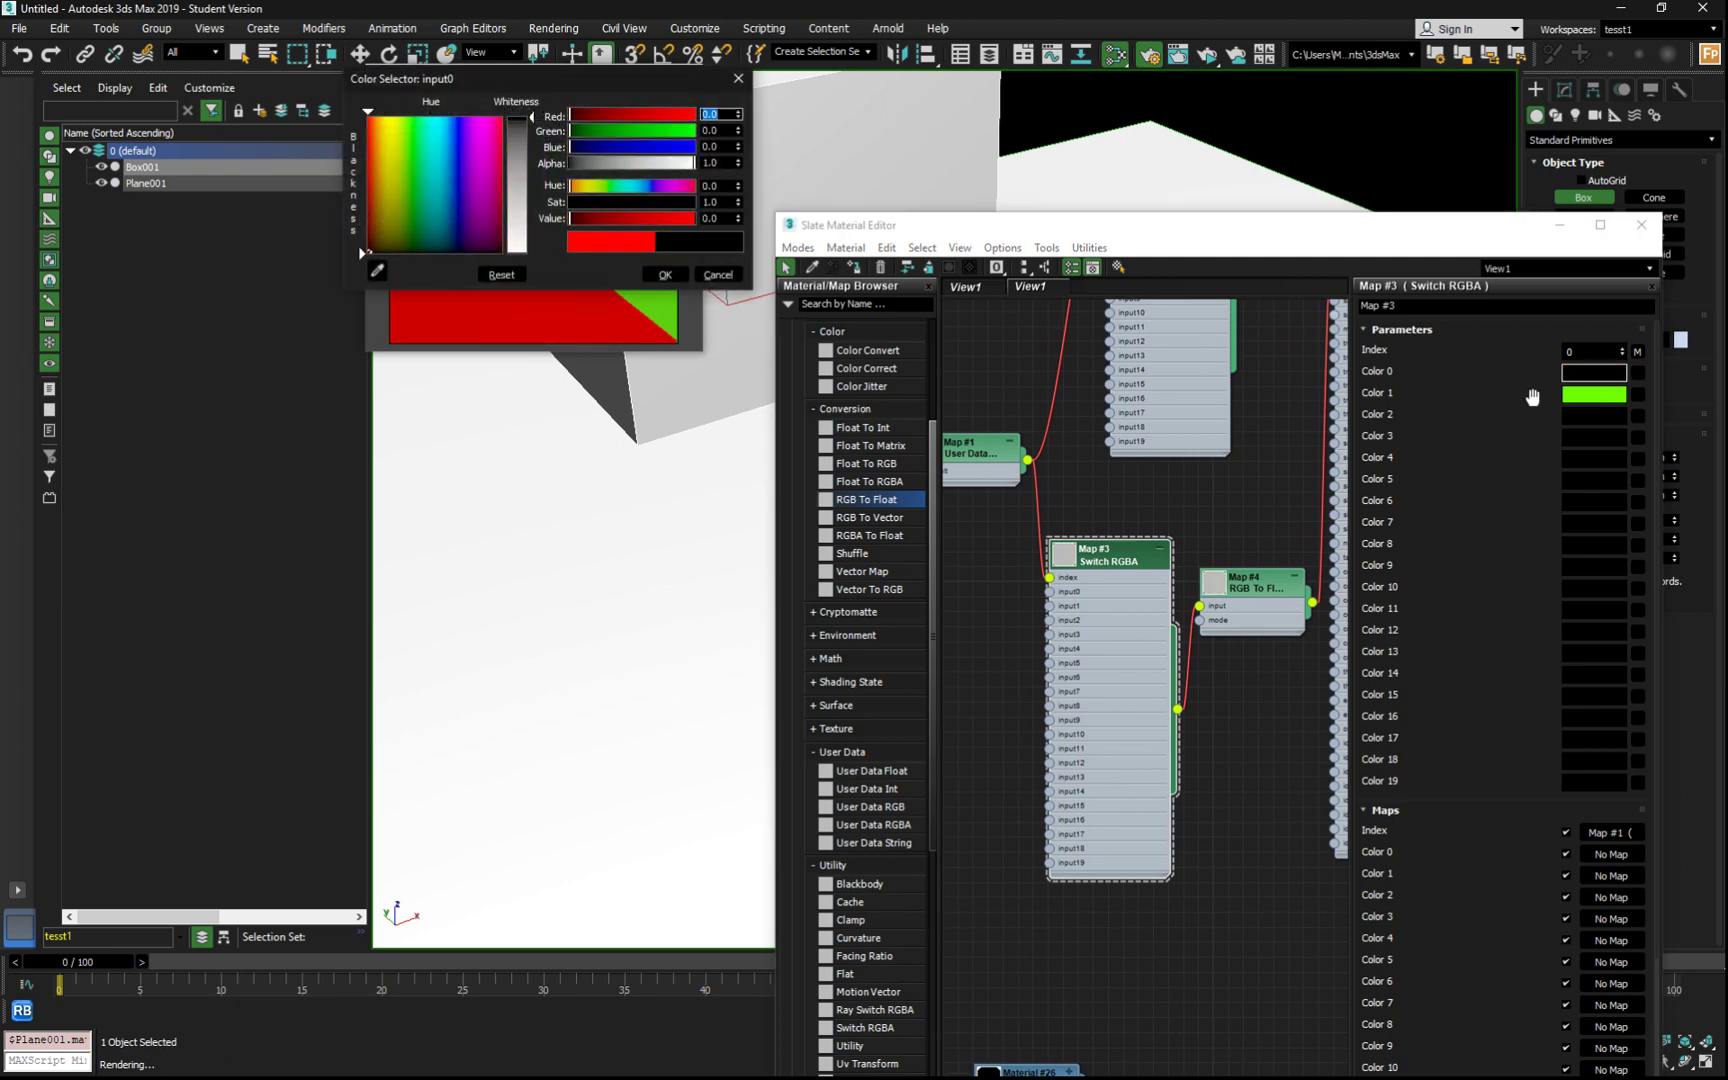
{"action": "left_click", "coordinate": [1590, 395]}
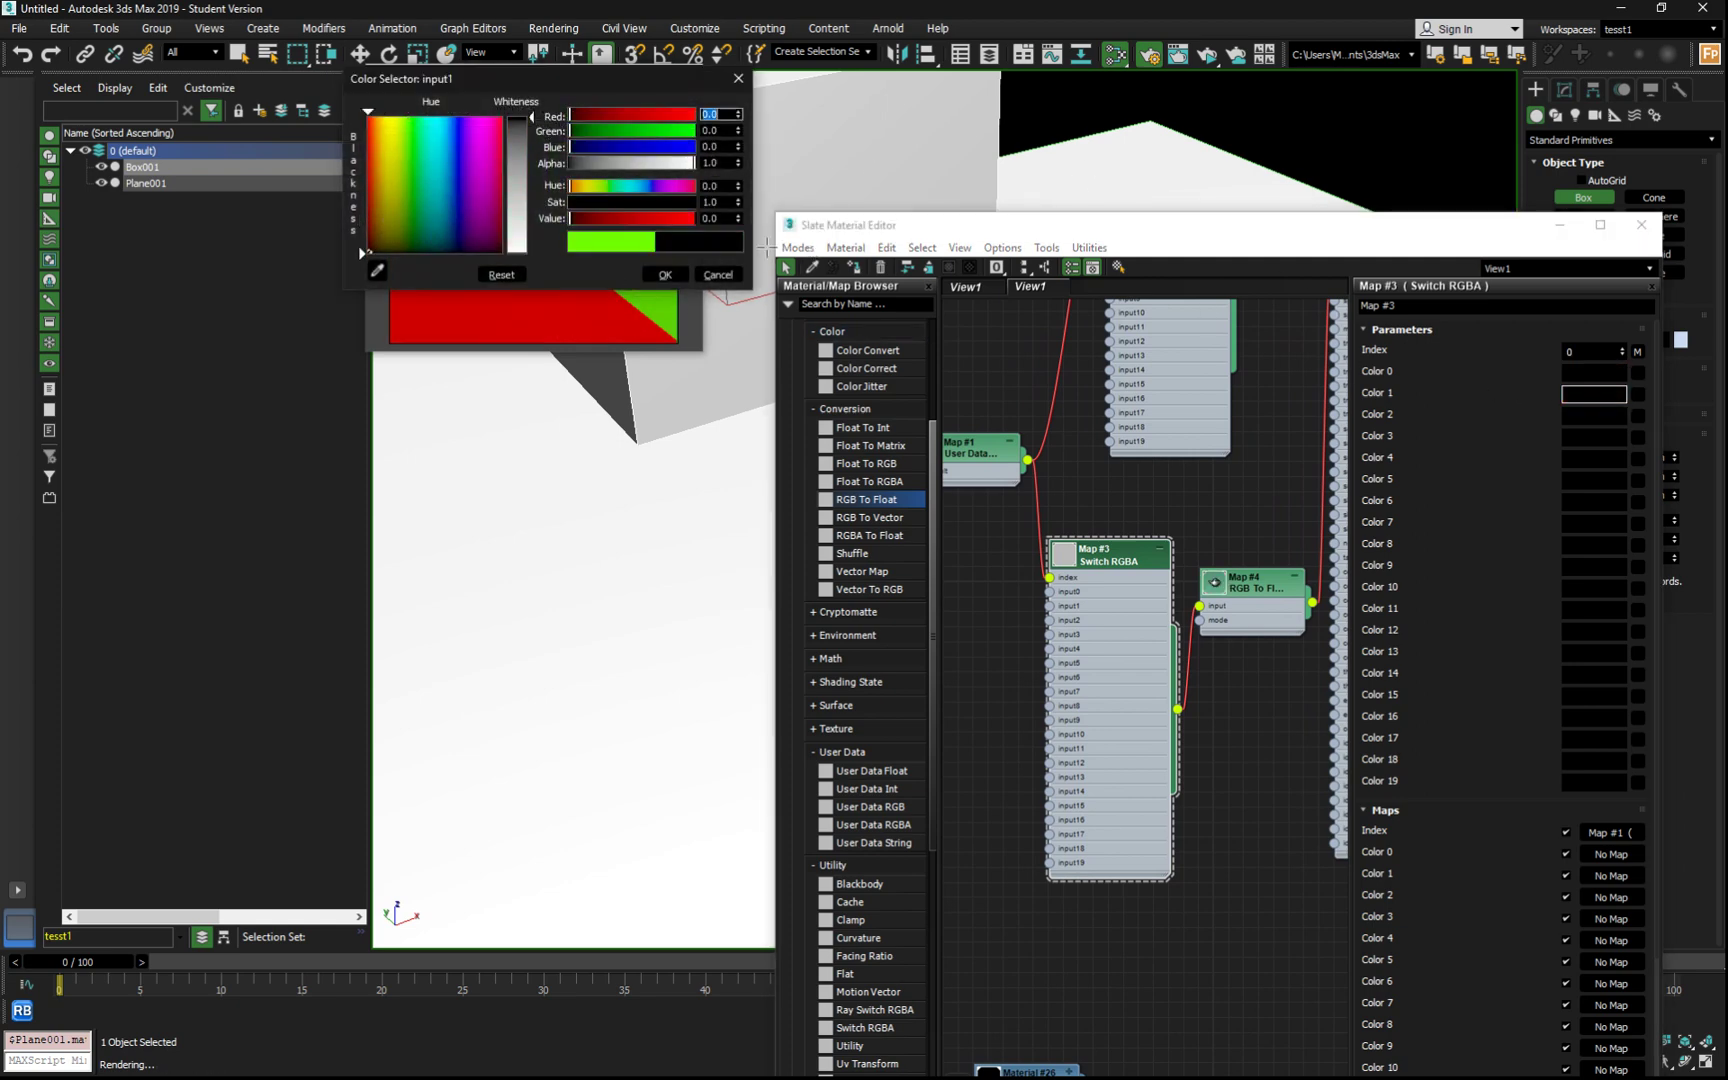
{"action": "left_click", "coordinate": [665, 274]}
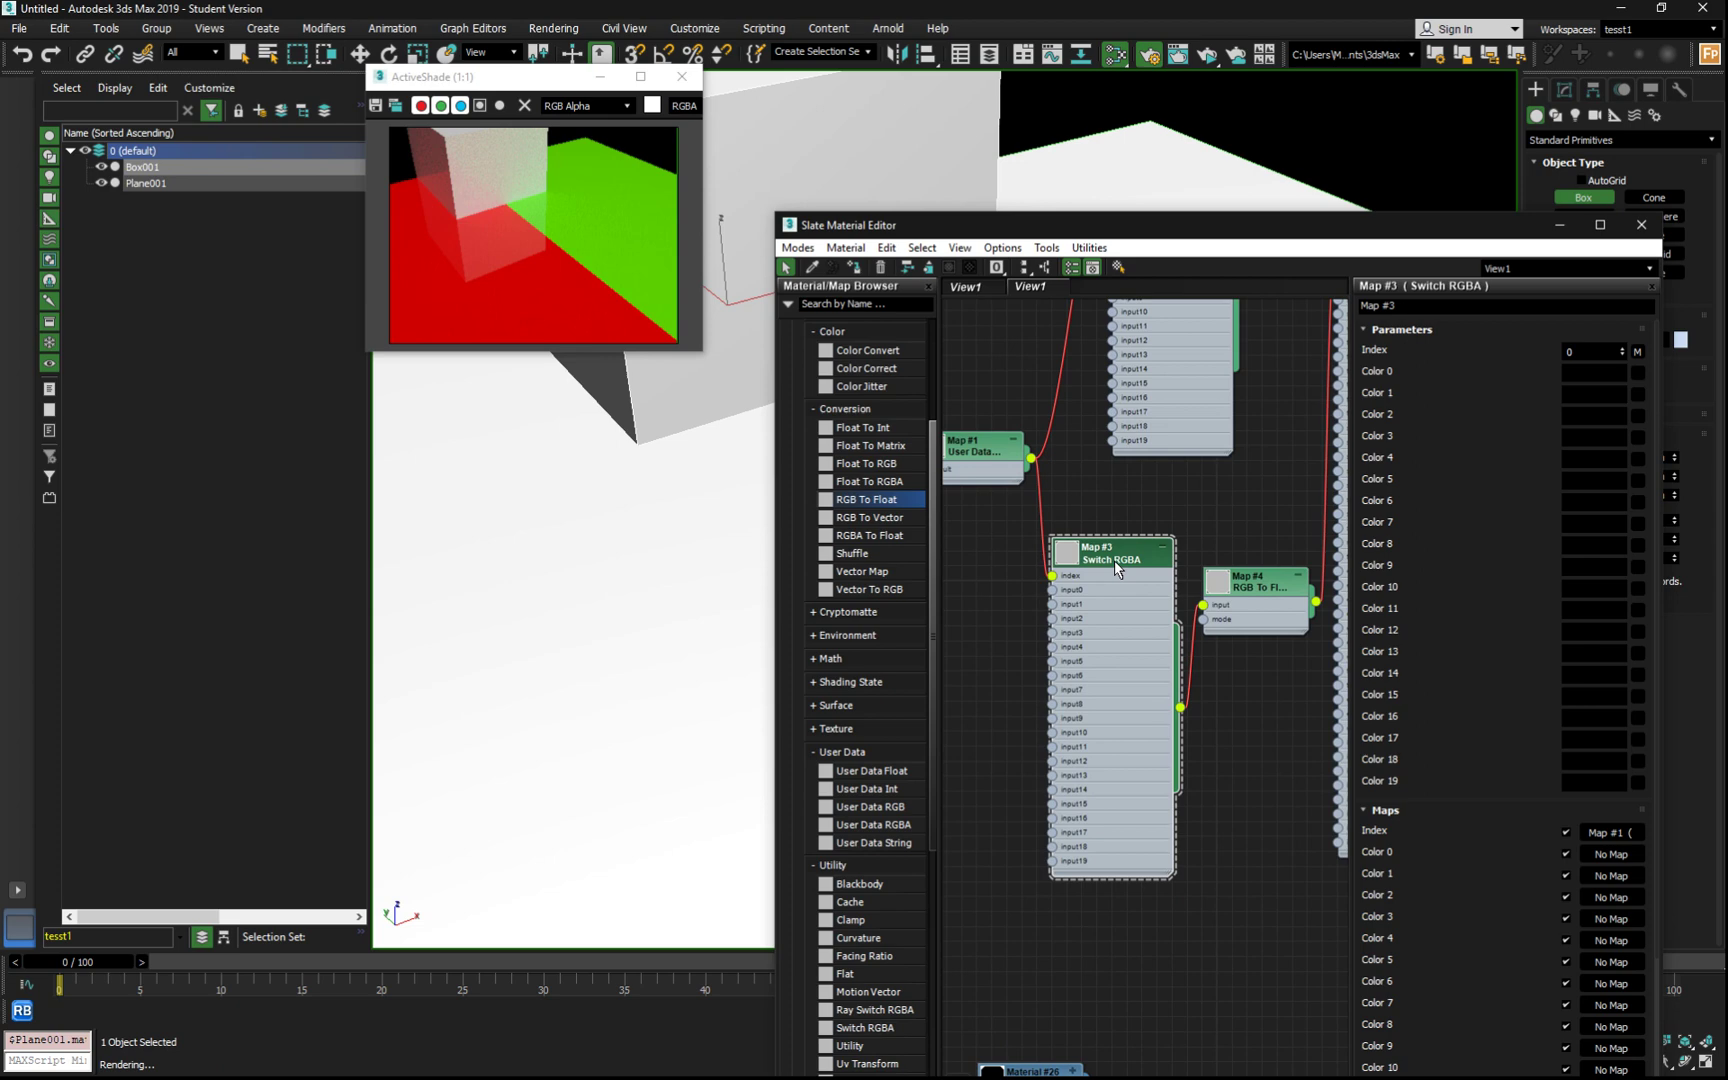
Step: Add a User Data Float map, connect it to input0 of the duplicated Switch RGBA, and open the new map's parameters
{"action": "left_click_drag", "start_coordinate": [1110, 558], "coordinate": [1096, 558]}
{"action": "scroll", "coordinate": [880, 690], "scroll_direction": "down", "scroll_amount": 2}
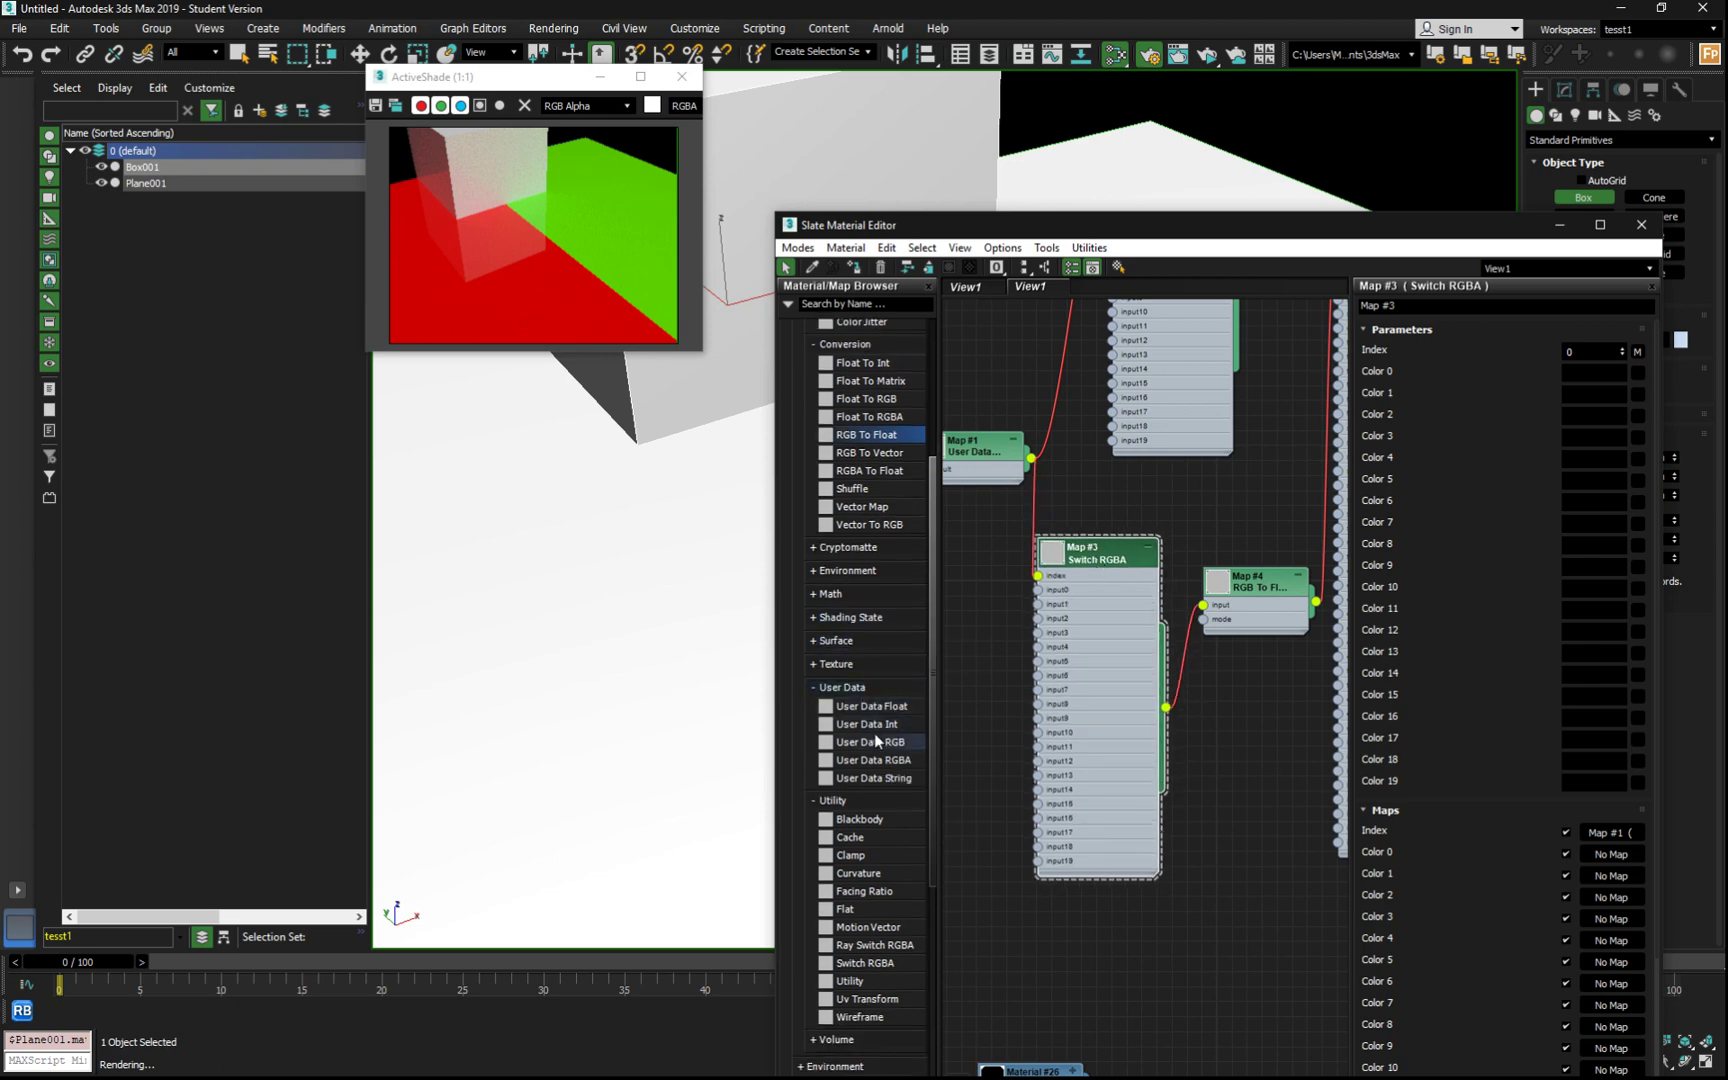
{"action": "left_click_drag", "start_coordinate": [865, 706], "coordinate": [960, 603]}
{"action": "double_click", "coordinate": [968, 611]}
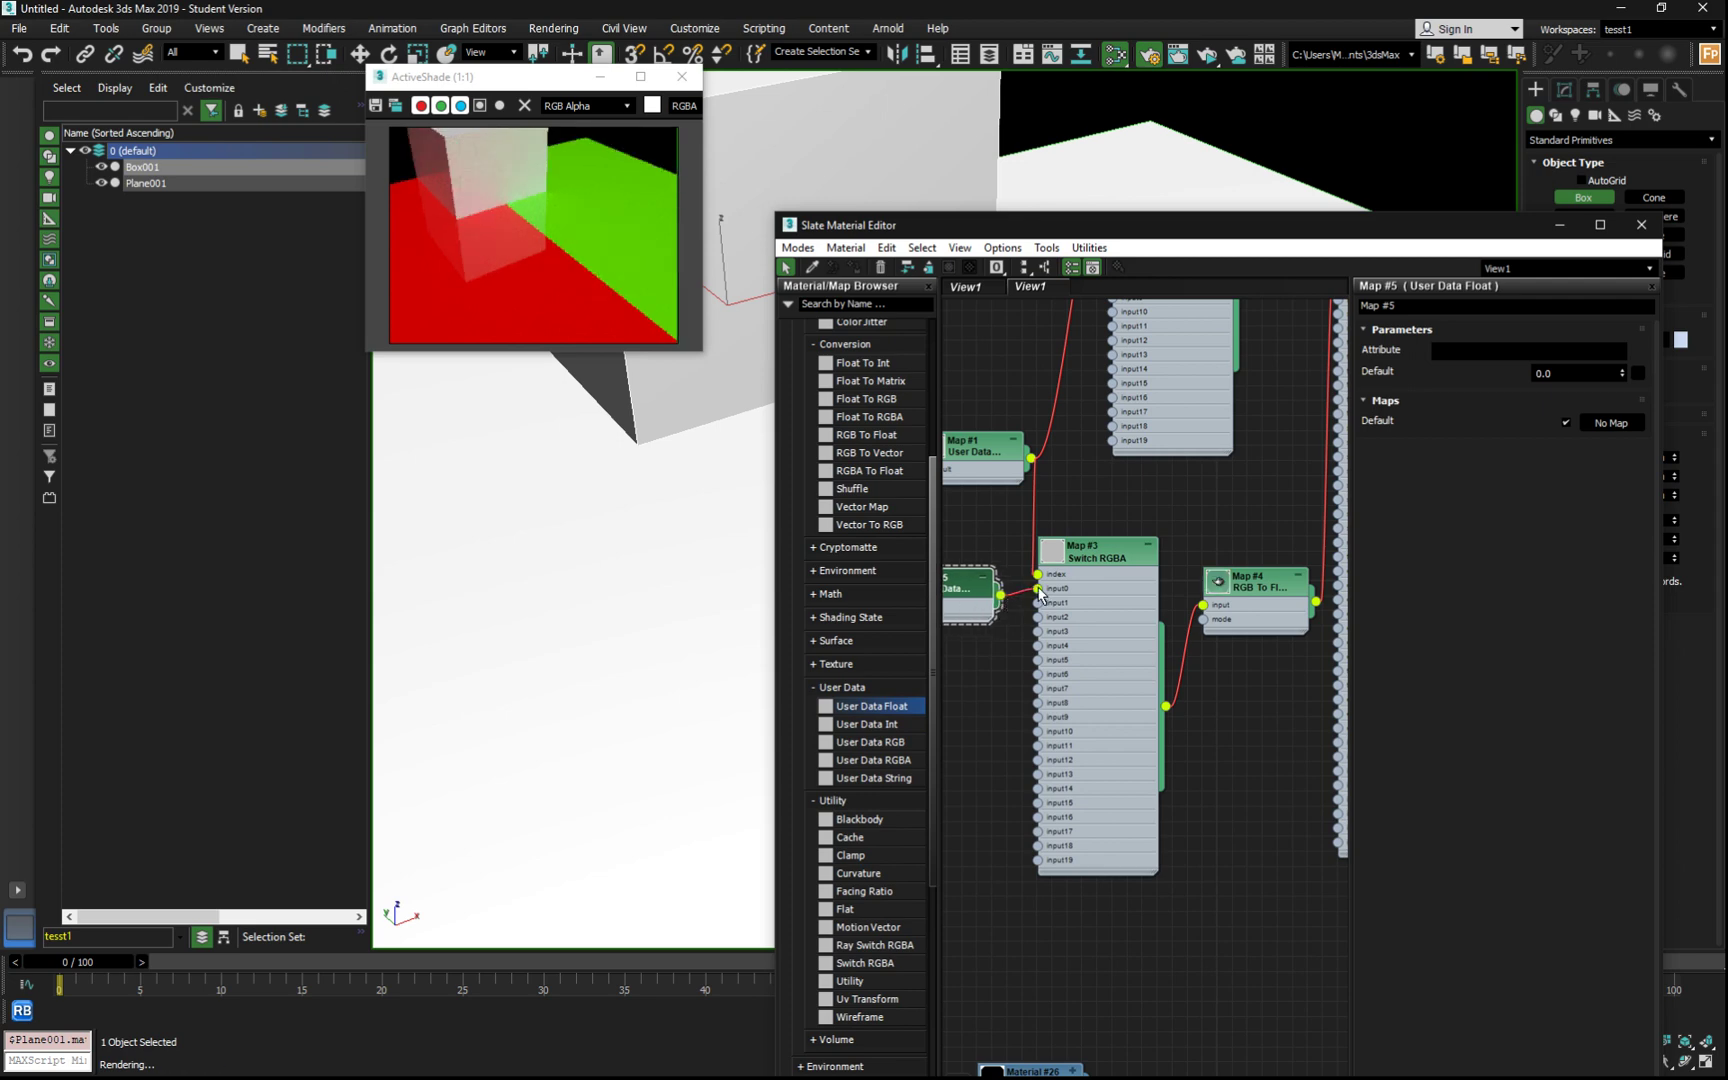
{"action": "left_click_drag", "start_coordinate": [1261, 231], "coordinate": [1202, 213]}
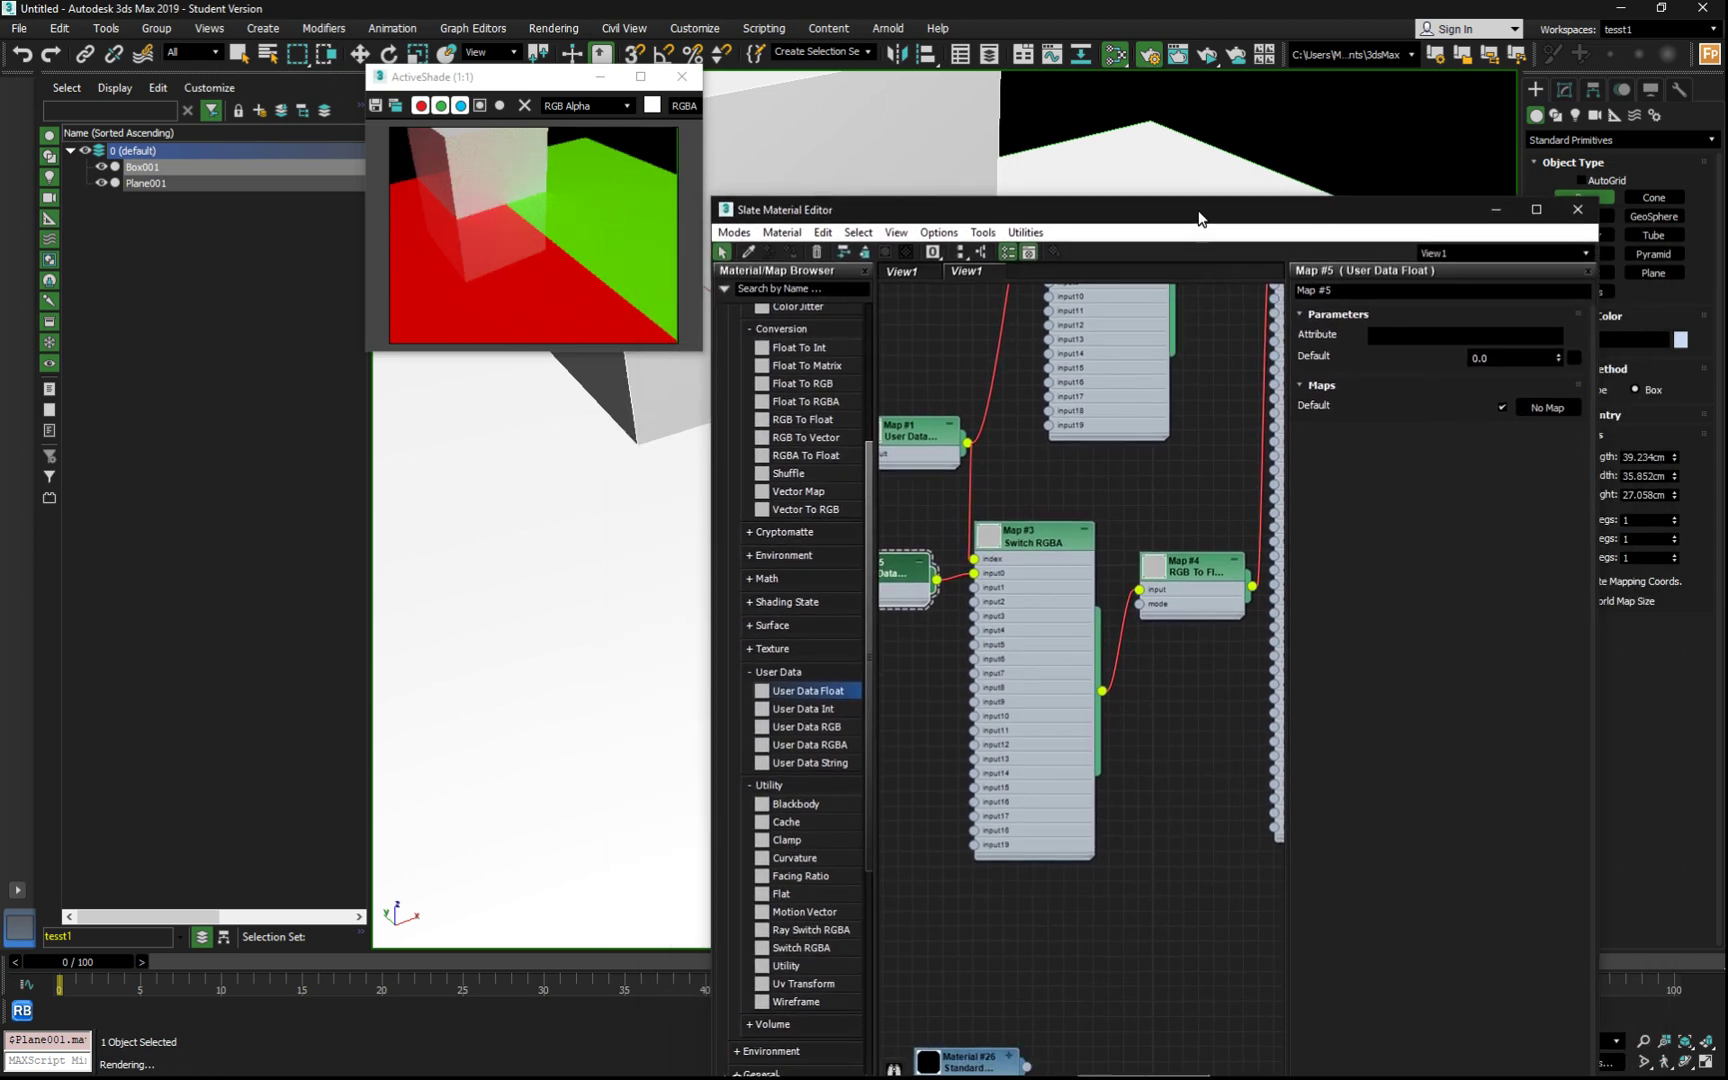
Step: Duplicate the User Data Float map below the original and connect the copy to input1 of the duplicated Switch RGBA map
{"action": "left_click_drag", "start_coordinate": [909, 567], "coordinate": [950, 628], "text": "shift"}
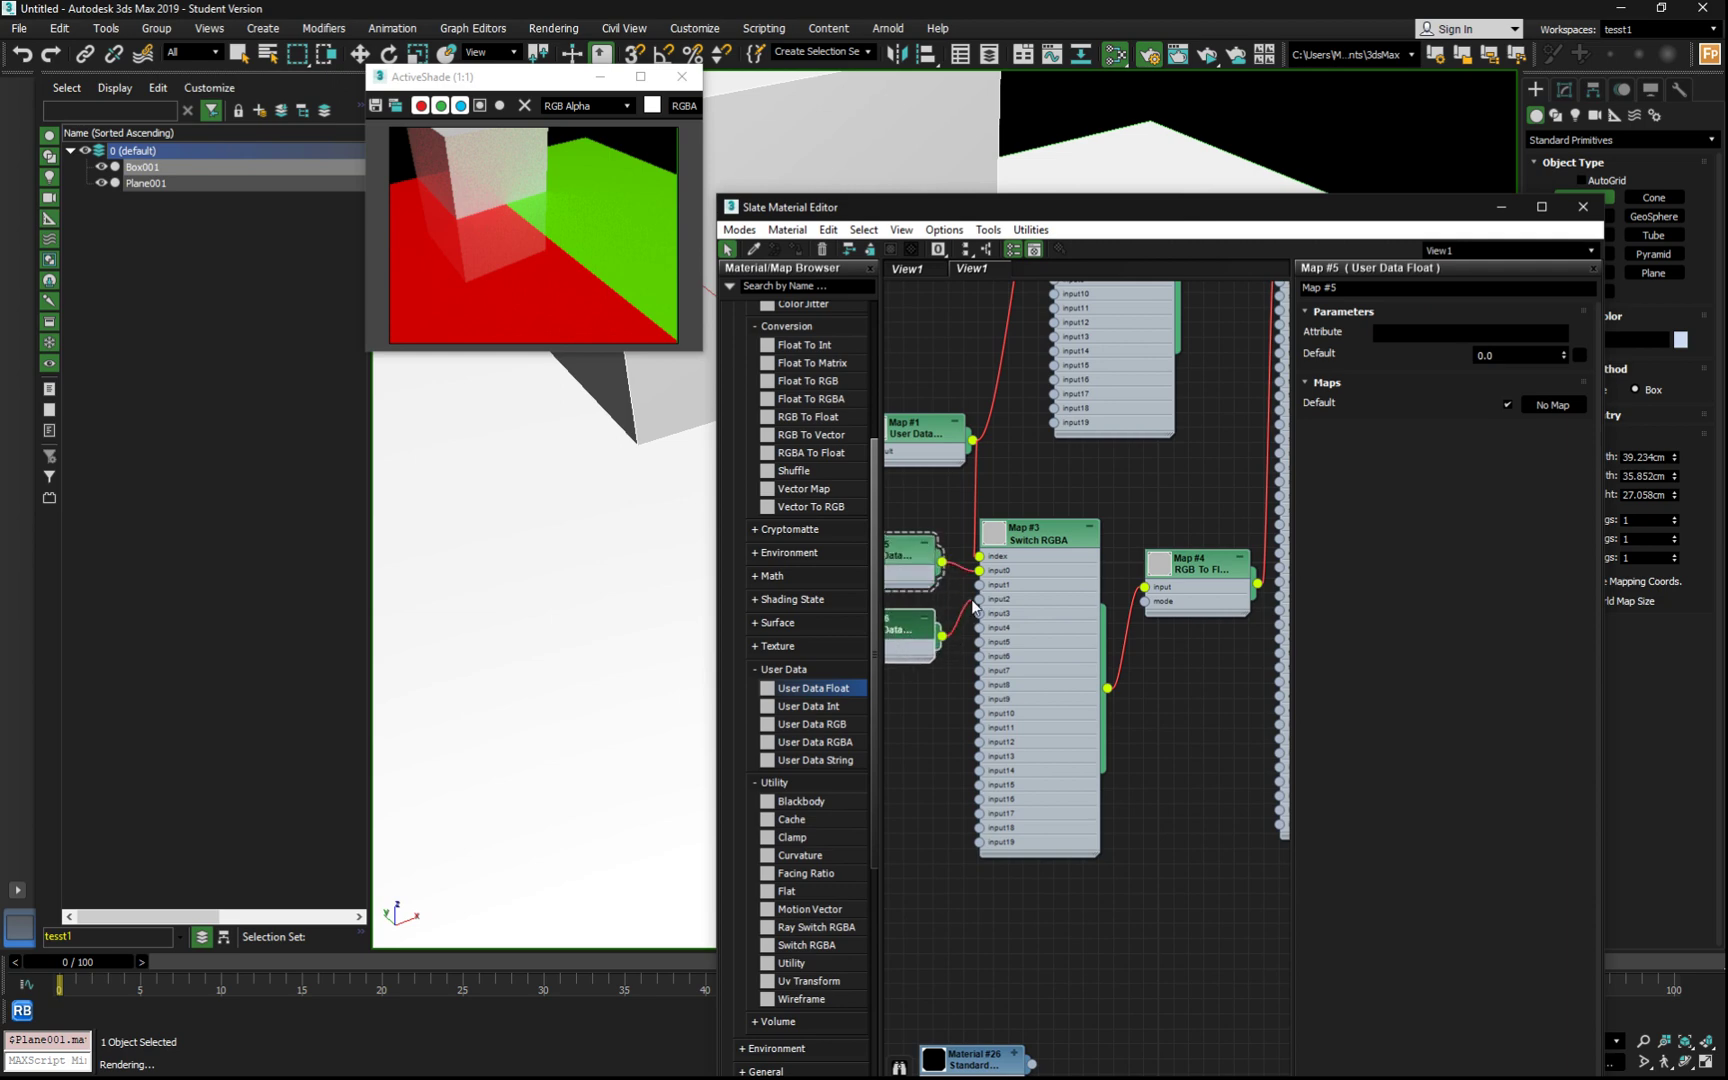
{"action": "scroll", "coordinate": [1116, 592], "scroll_direction": "down", "scroll_amount": 3}
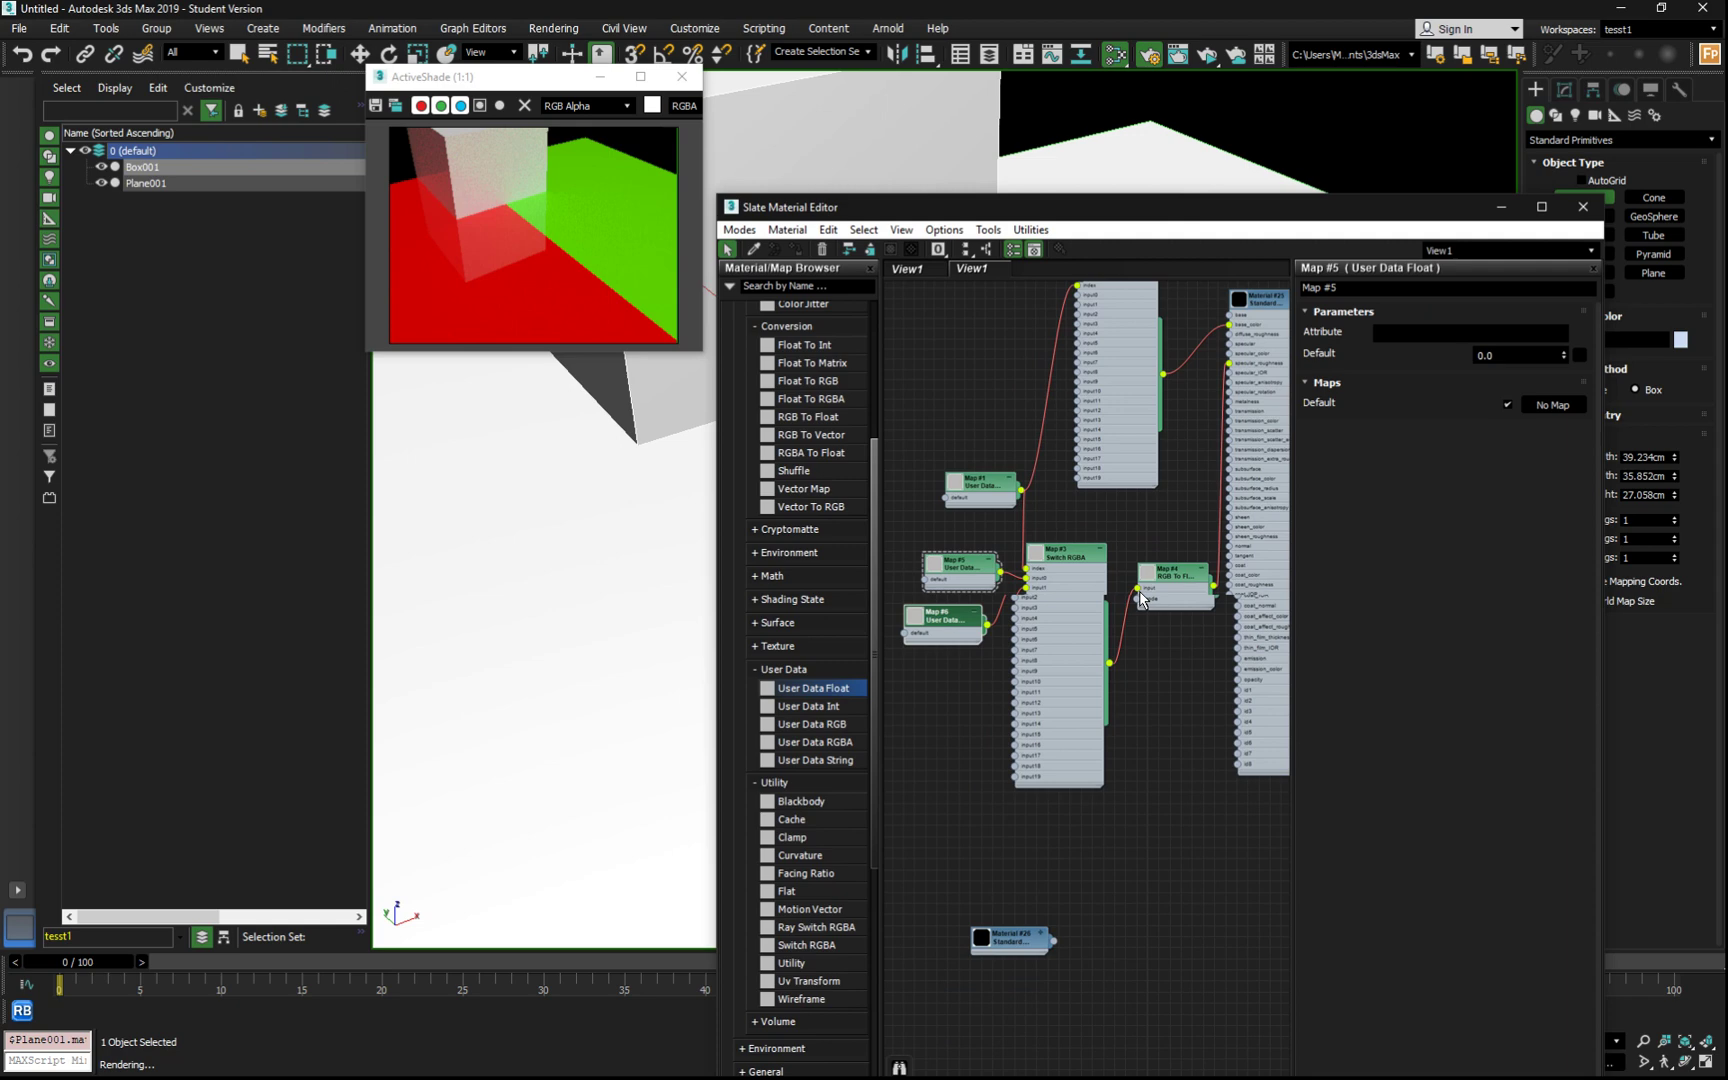
{"action": "left_click_drag", "start_coordinate": [1148, 218], "coordinate": [1162, 122]}
{"action": "scroll", "coordinate": [1020, 590], "scroll_direction": "down", "scroll_amount": 1}
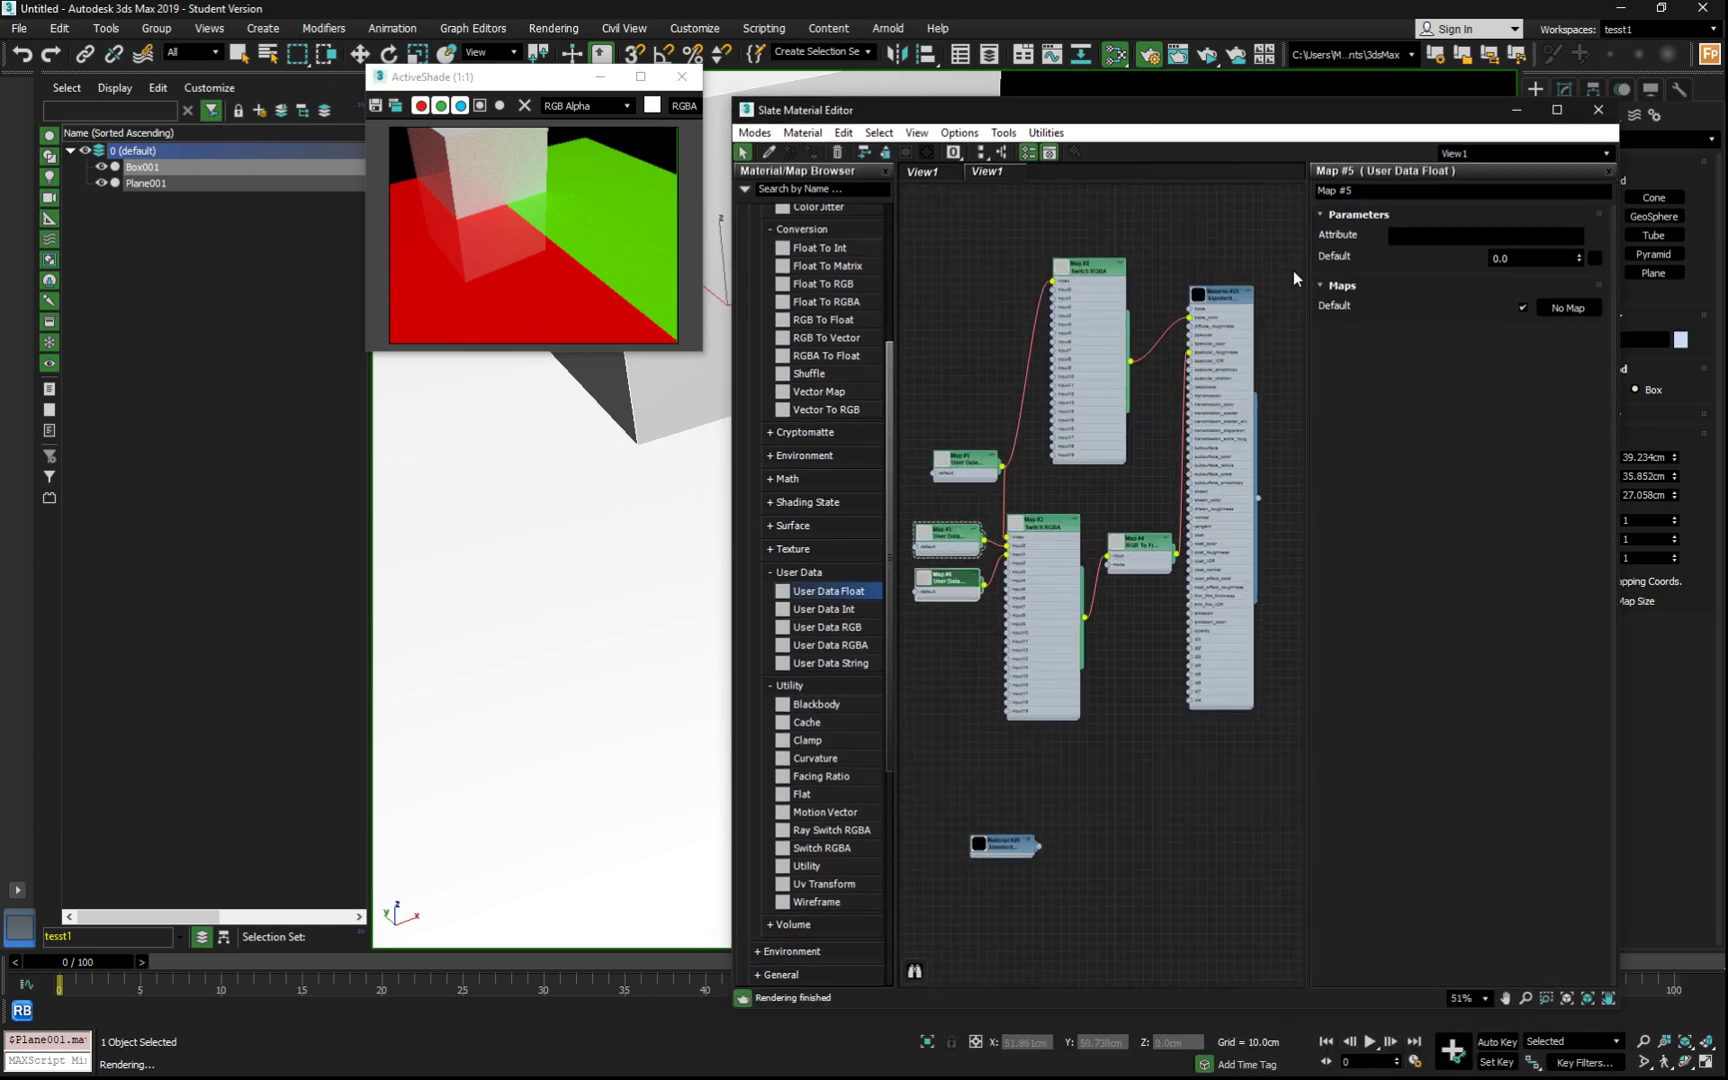
Step: Space out the material node and its maps, aligning the two Switch RGBA nodes one above the other between the User Data and RGB To Float nodes
{"action": "left_click_drag", "start_coordinate": [1222, 293], "coordinate": [1249, 403]}
{"action": "scroll", "coordinate": [968, 551], "scroll_direction": "up", "scroll_amount": 2}
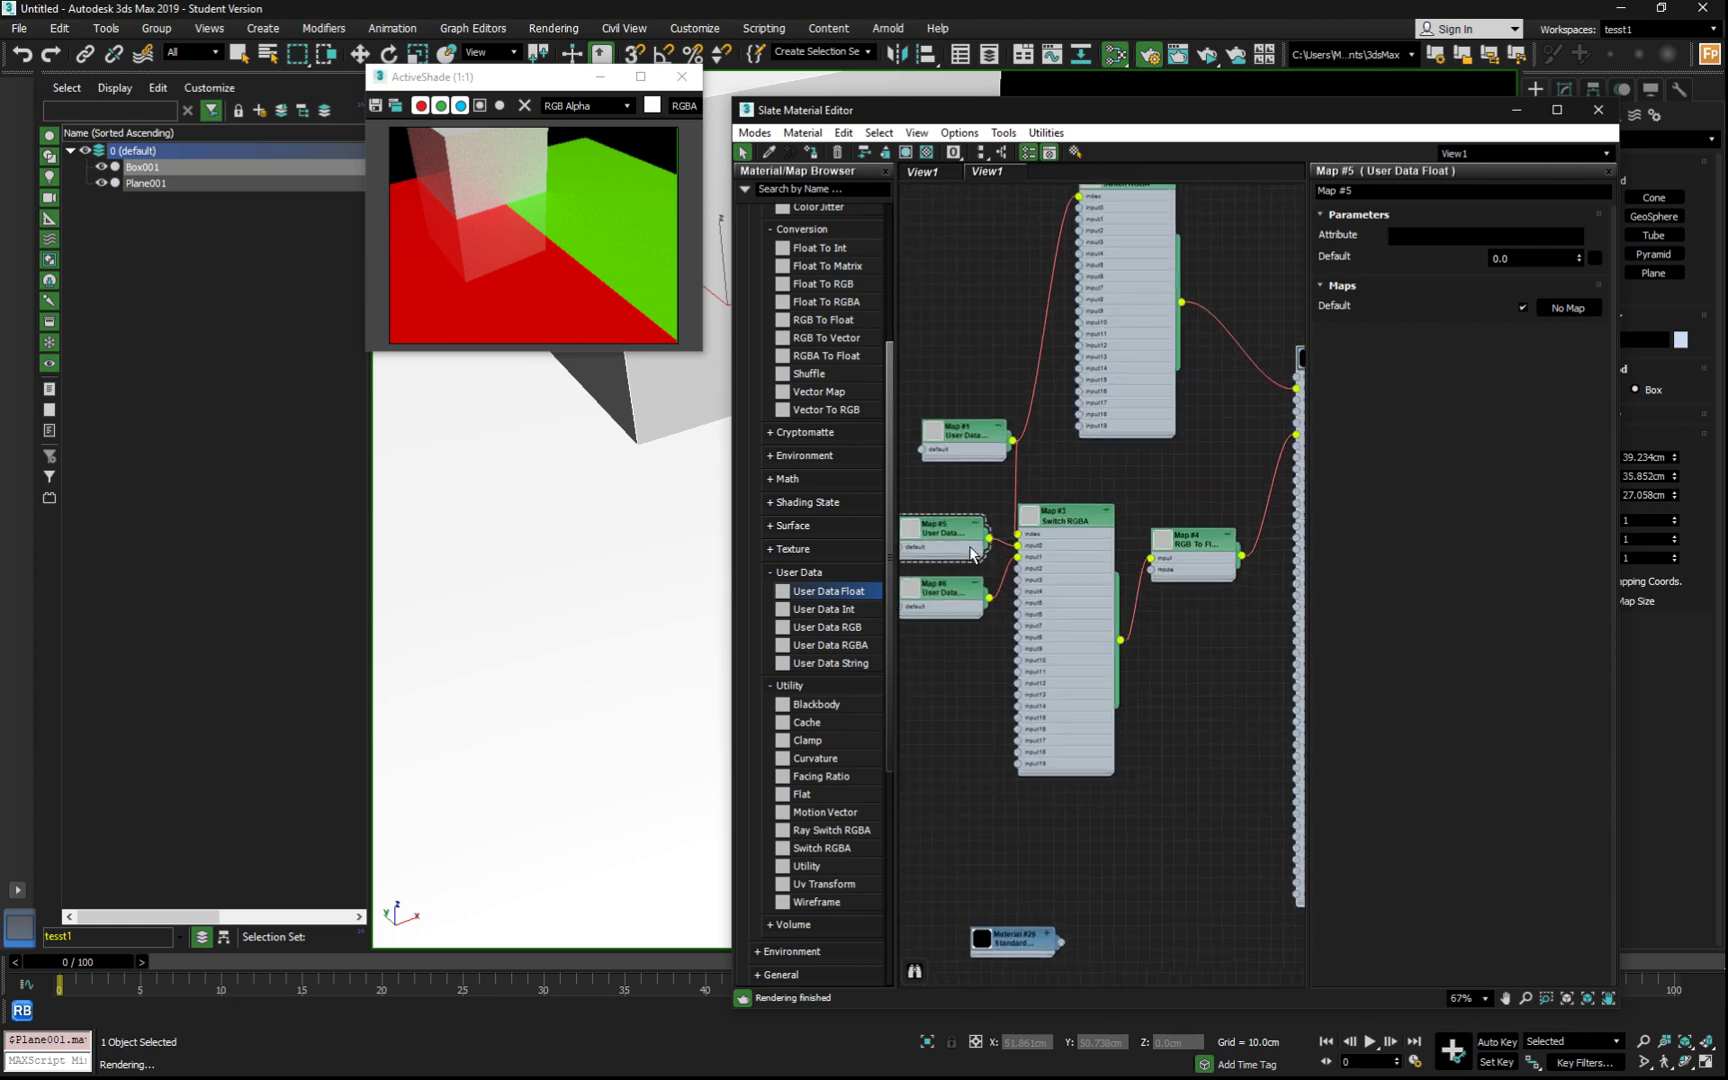
{"action": "left_click_drag", "start_coordinate": [1151, 288], "coordinate": [1127, 324]}
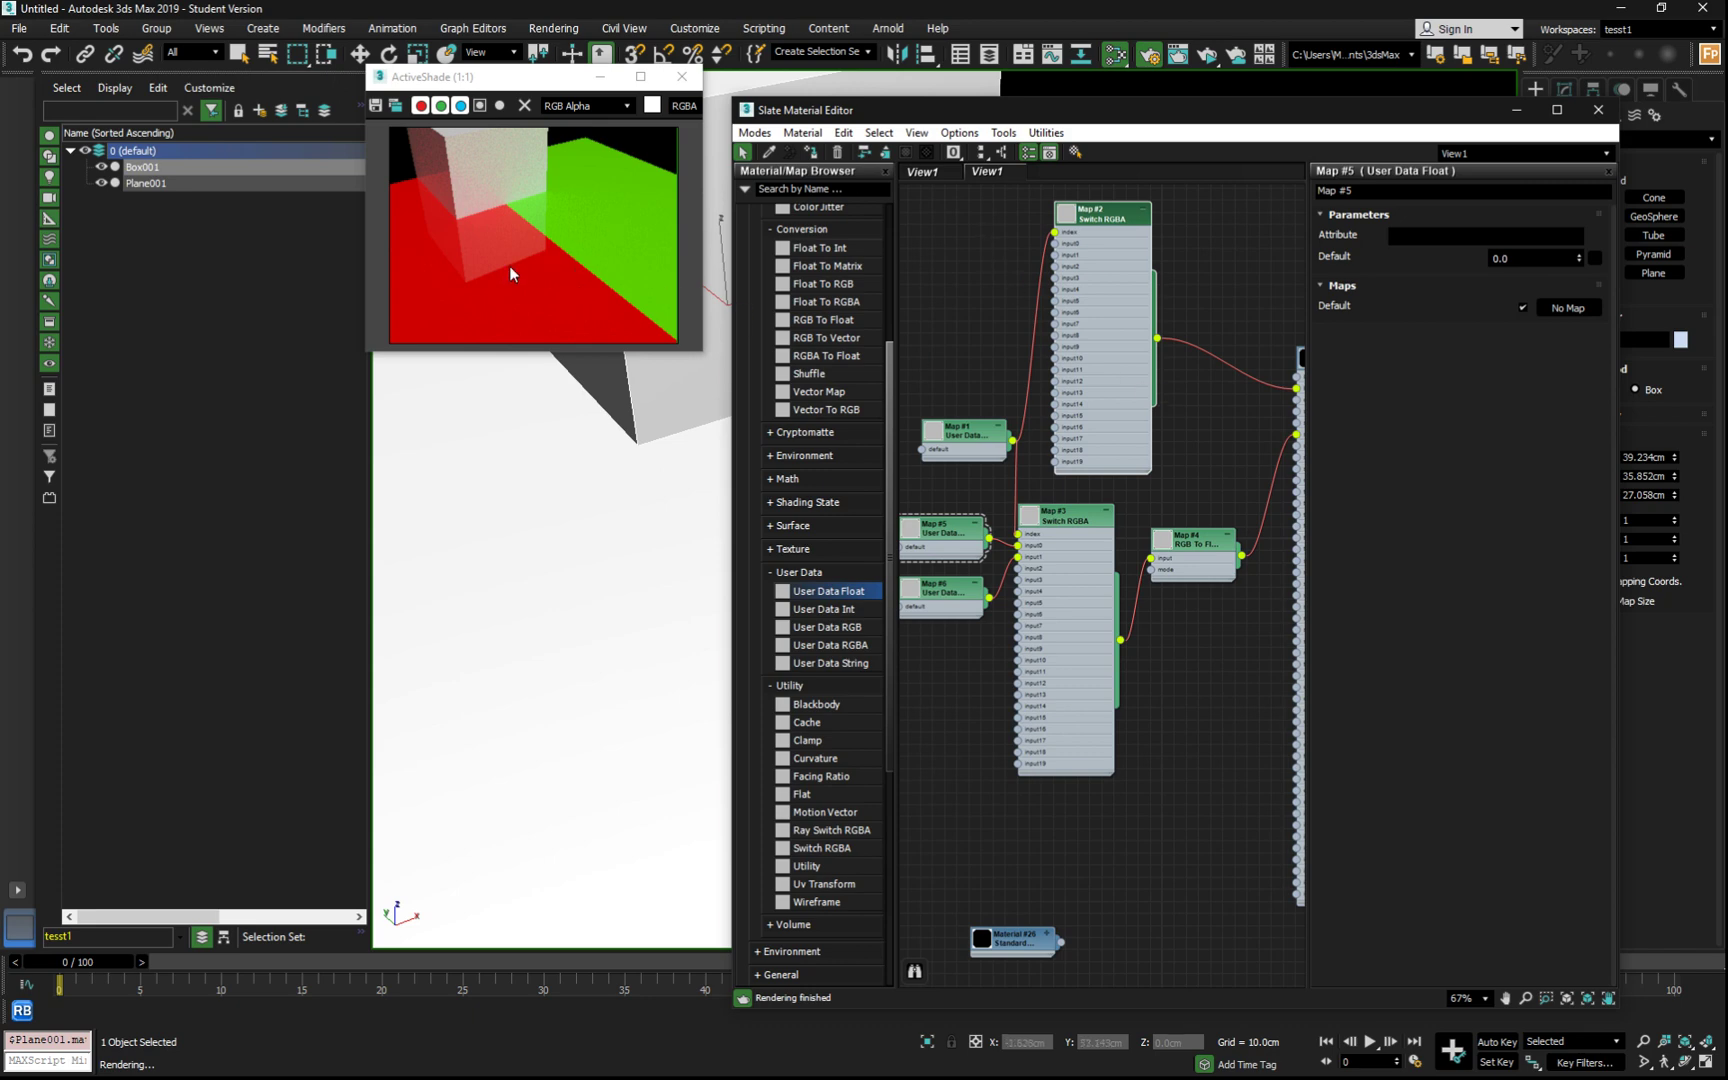
{"action": "left_click_drag", "start_coordinate": [1104, 228], "coordinate": [1115, 214]}
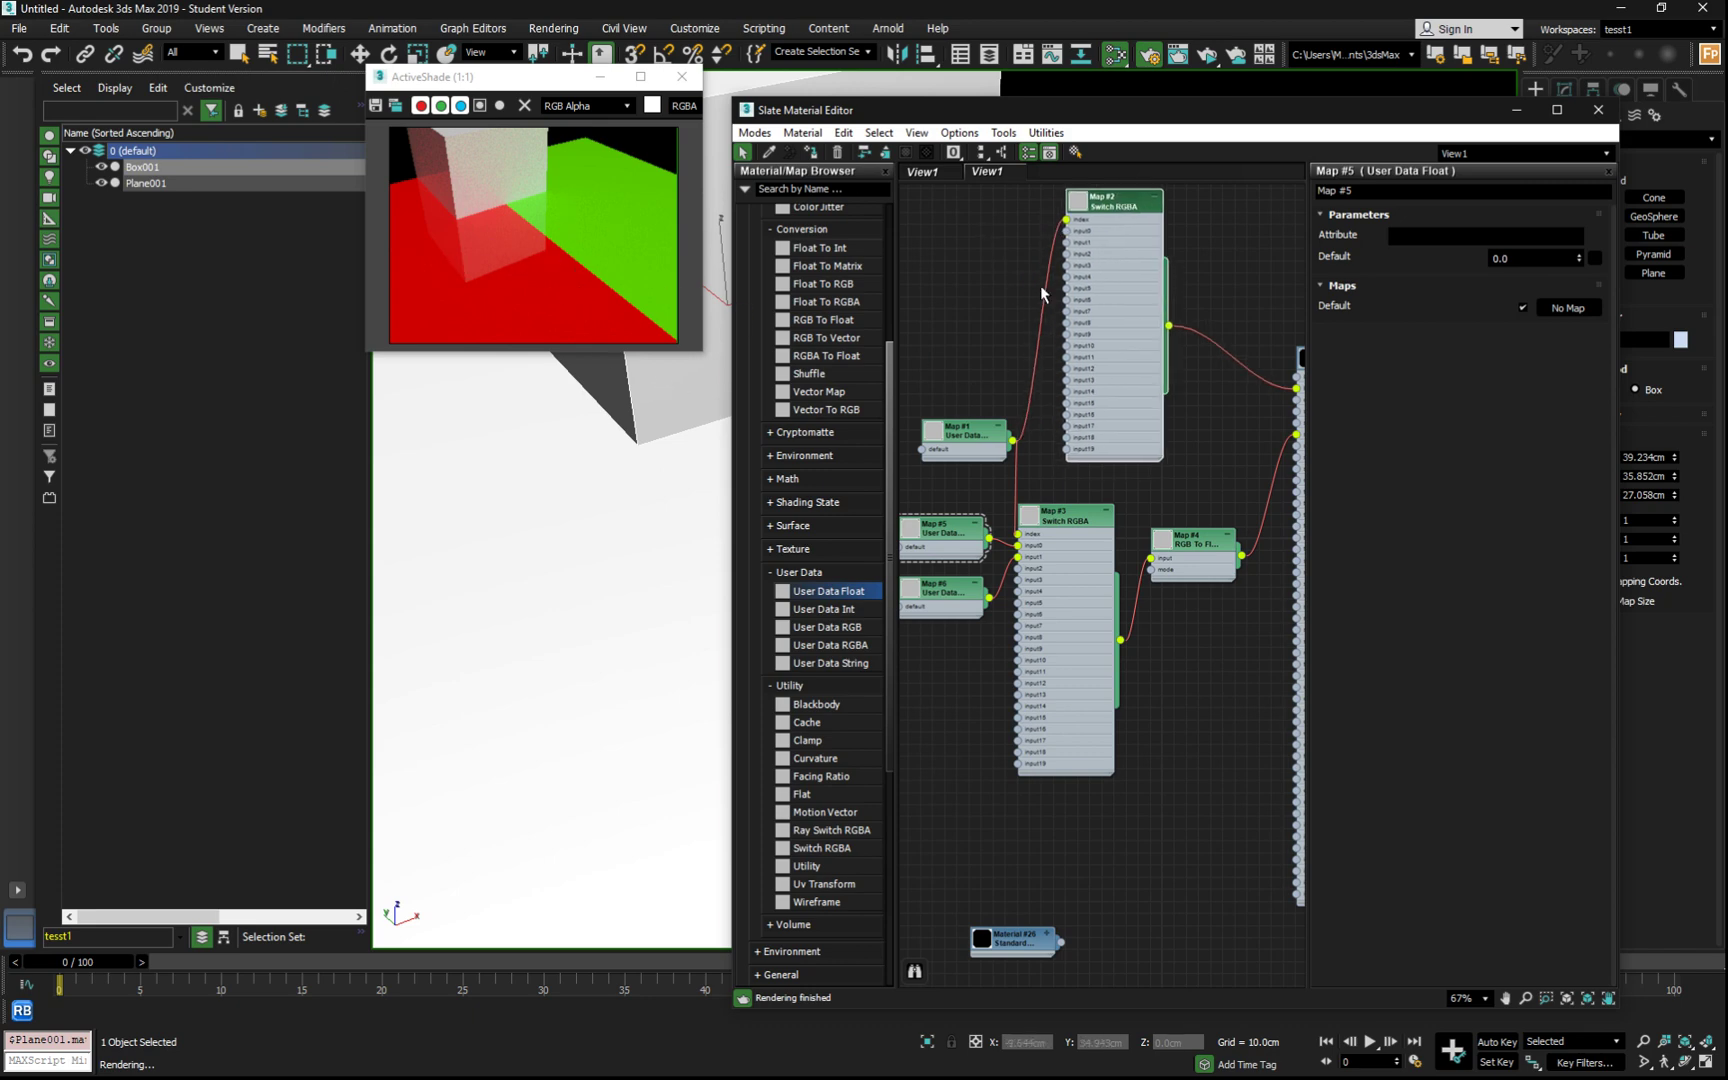
{"action": "left_click_drag", "start_coordinate": [972, 450], "coordinate": [958, 402]}
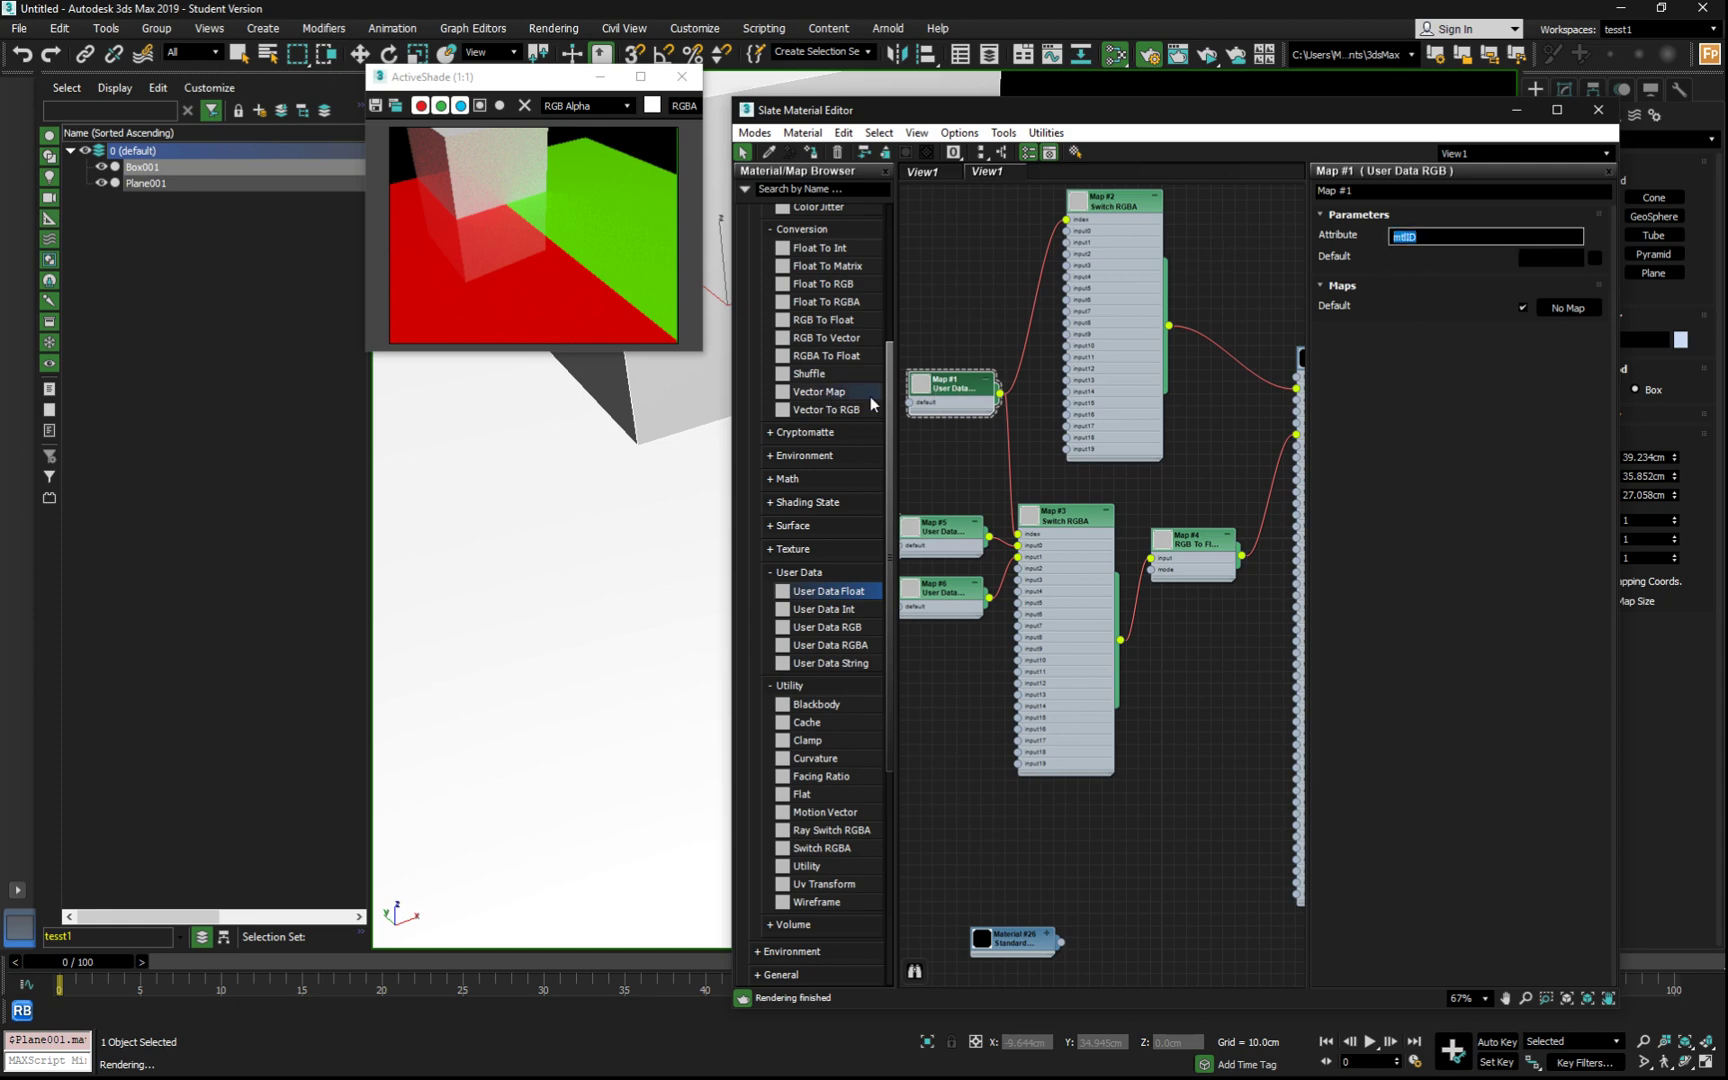
{"action": "left_click_drag", "start_coordinate": [927, 396], "coordinate": [918, 408]}
{"action": "left_click_drag", "start_coordinate": [1120, 218], "coordinate": [1109, 231]}
{"action": "left_click_drag", "start_coordinate": [1074, 524], "coordinate": [1086, 524]}
{"action": "left_click_drag", "start_coordinate": [1201, 556], "coordinate": [1237, 591]}
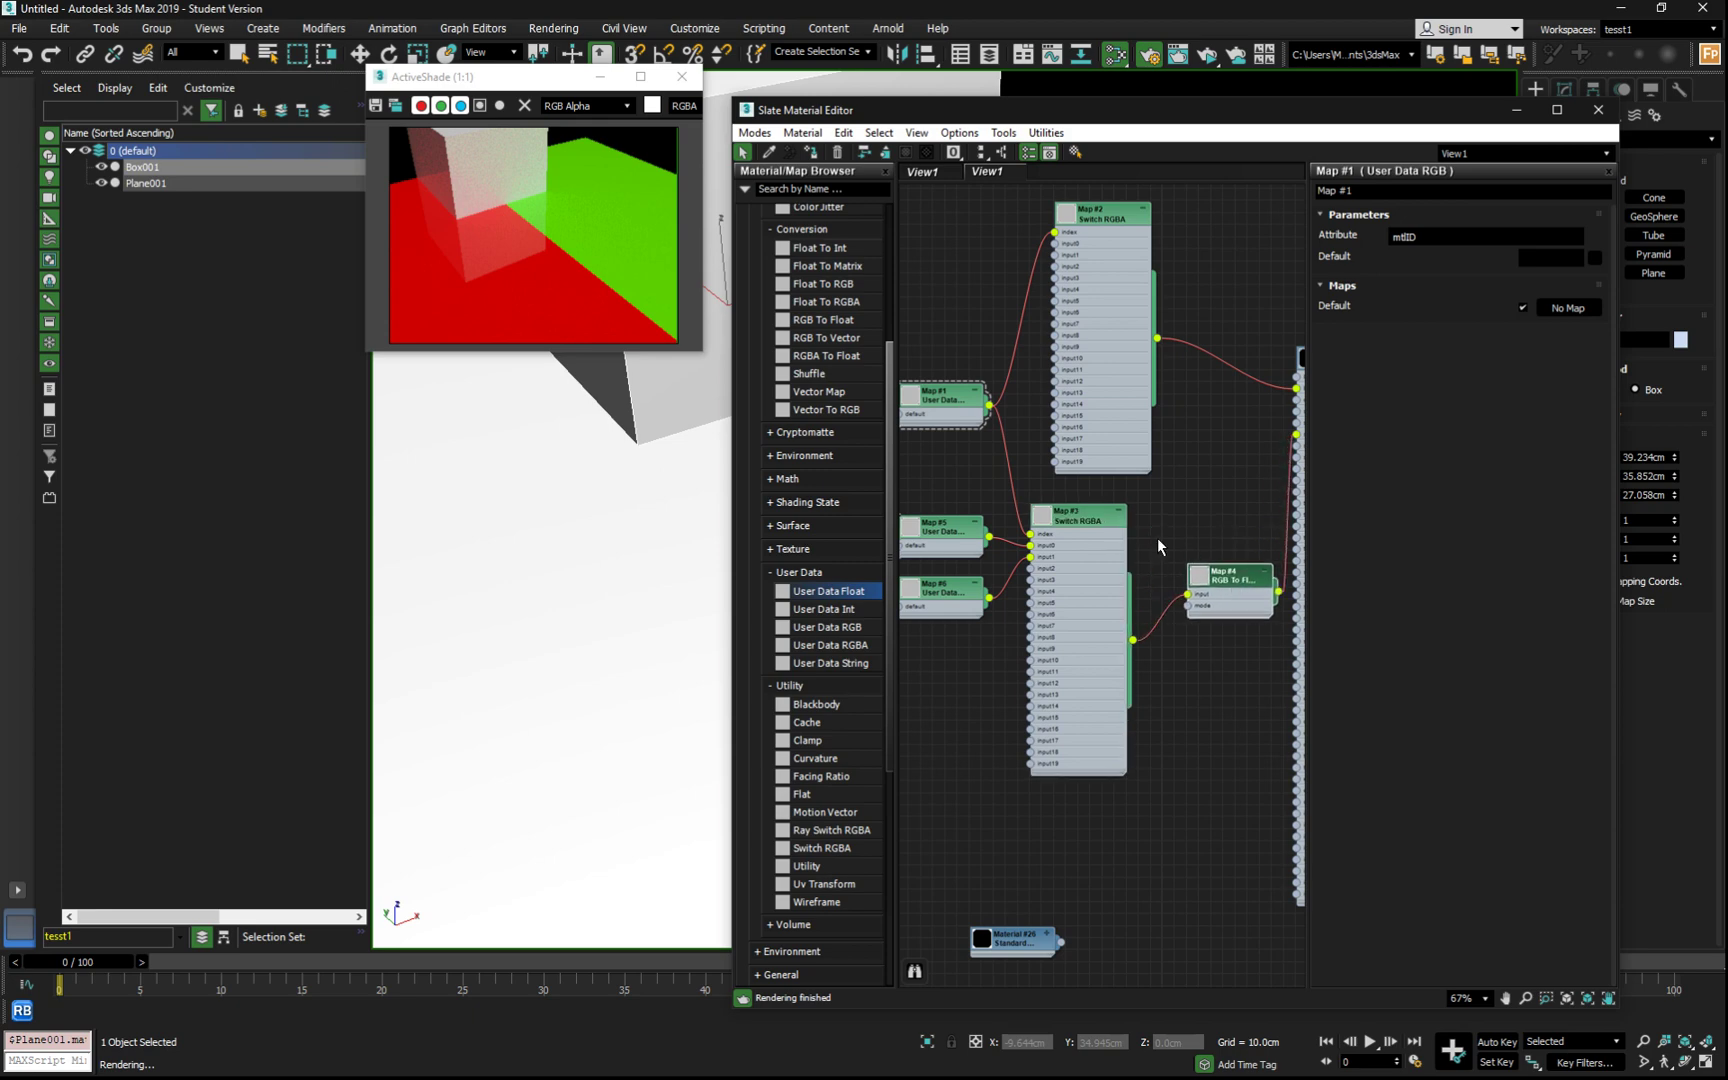
{"action": "left_click_drag", "start_coordinate": [1105, 528], "coordinate": [1130, 530]}
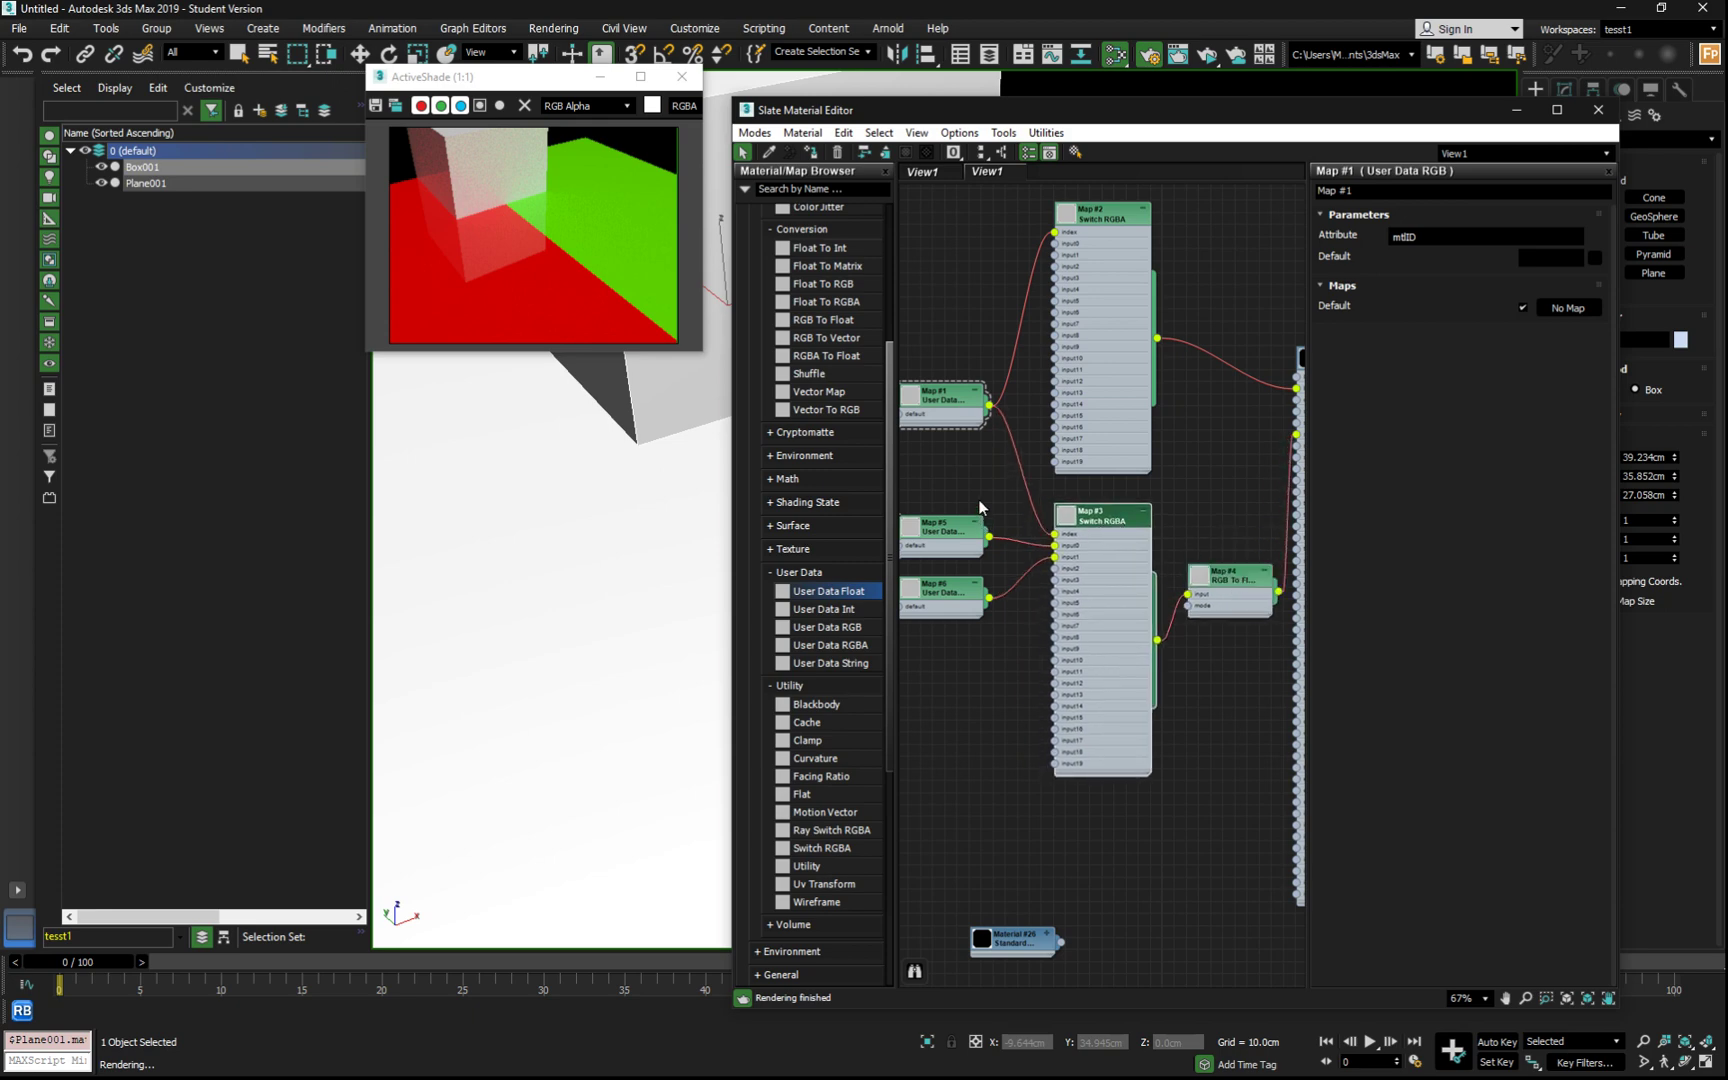
Step: Line up the two User Data Float nodes one above the other beside the duplicated Switch RGBA map
{"action": "middle_click_drag", "start_coordinate": [979, 501], "coordinate": [987, 418]}
{"action": "scroll", "coordinate": [994, 423], "scroll_direction": "up", "scroll_amount": 2}
{"action": "double_click", "coordinate": [950, 459]}
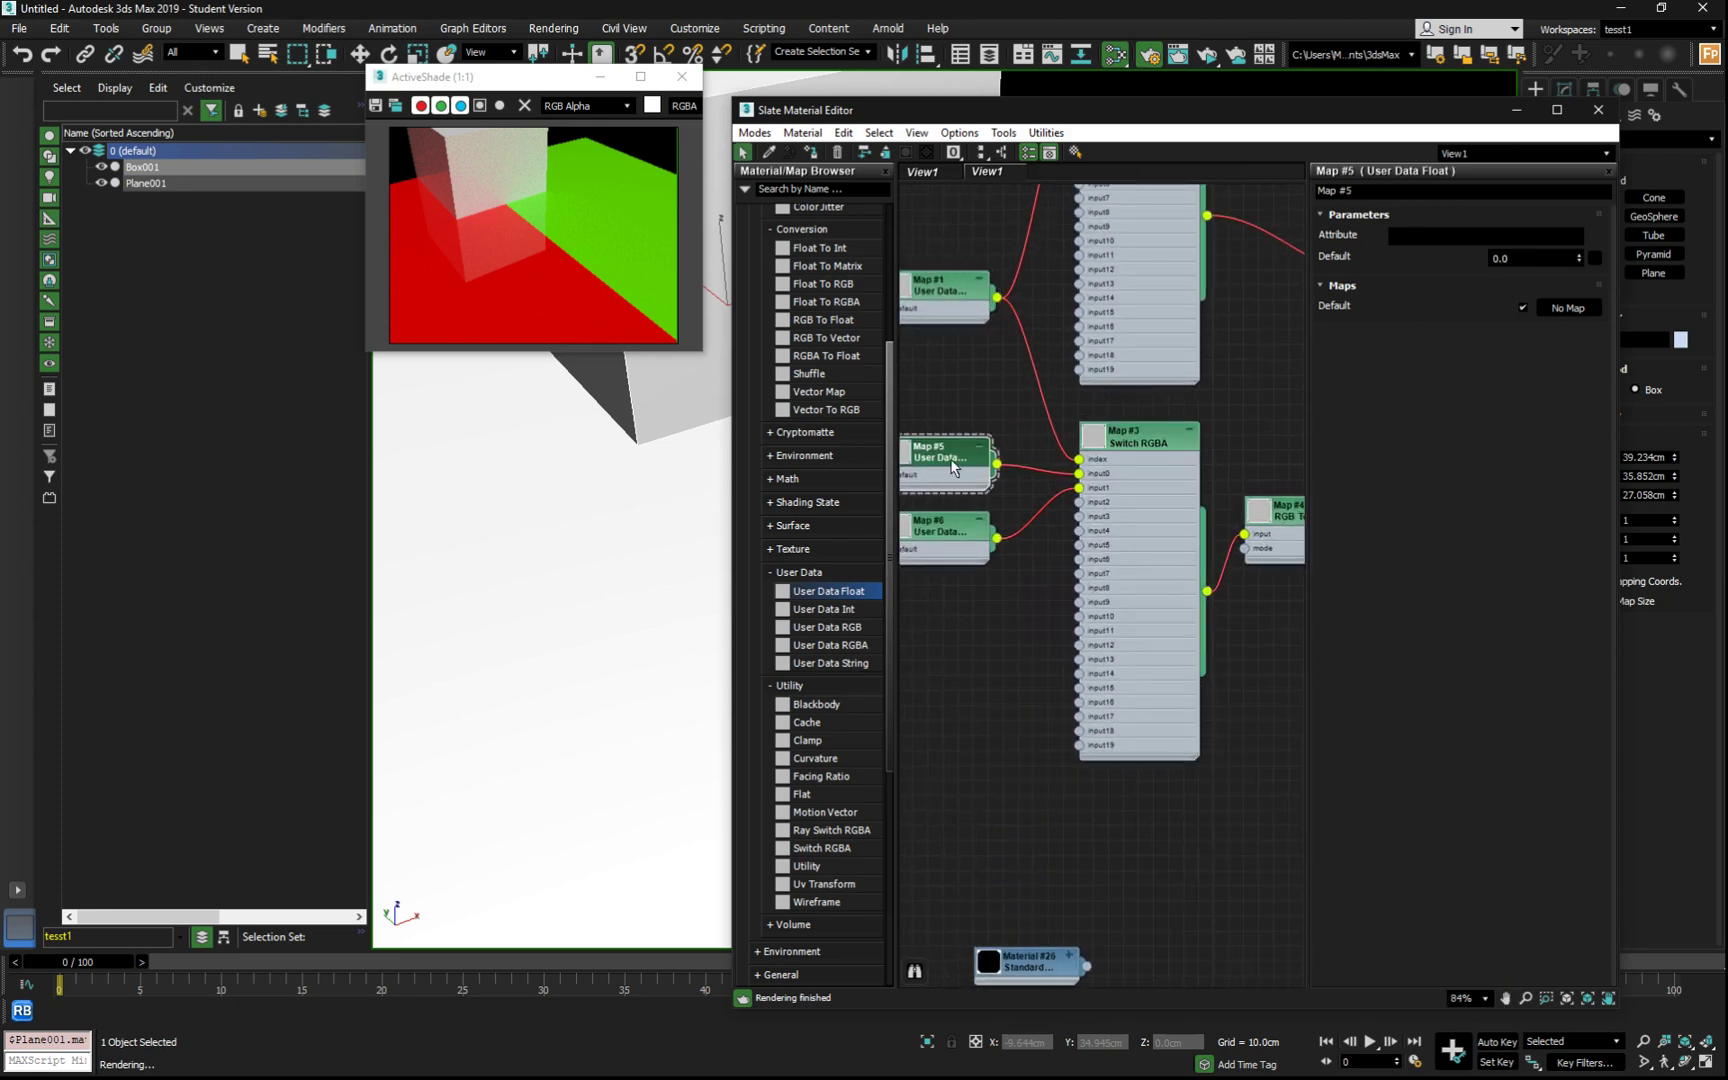
{"action": "left_click_drag", "start_coordinate": [950, 458], "coordinate": [973, 466]}
{"action": "left_click_drag", "start_coordinate": [942, 534], "coordinate": [977, 538]}
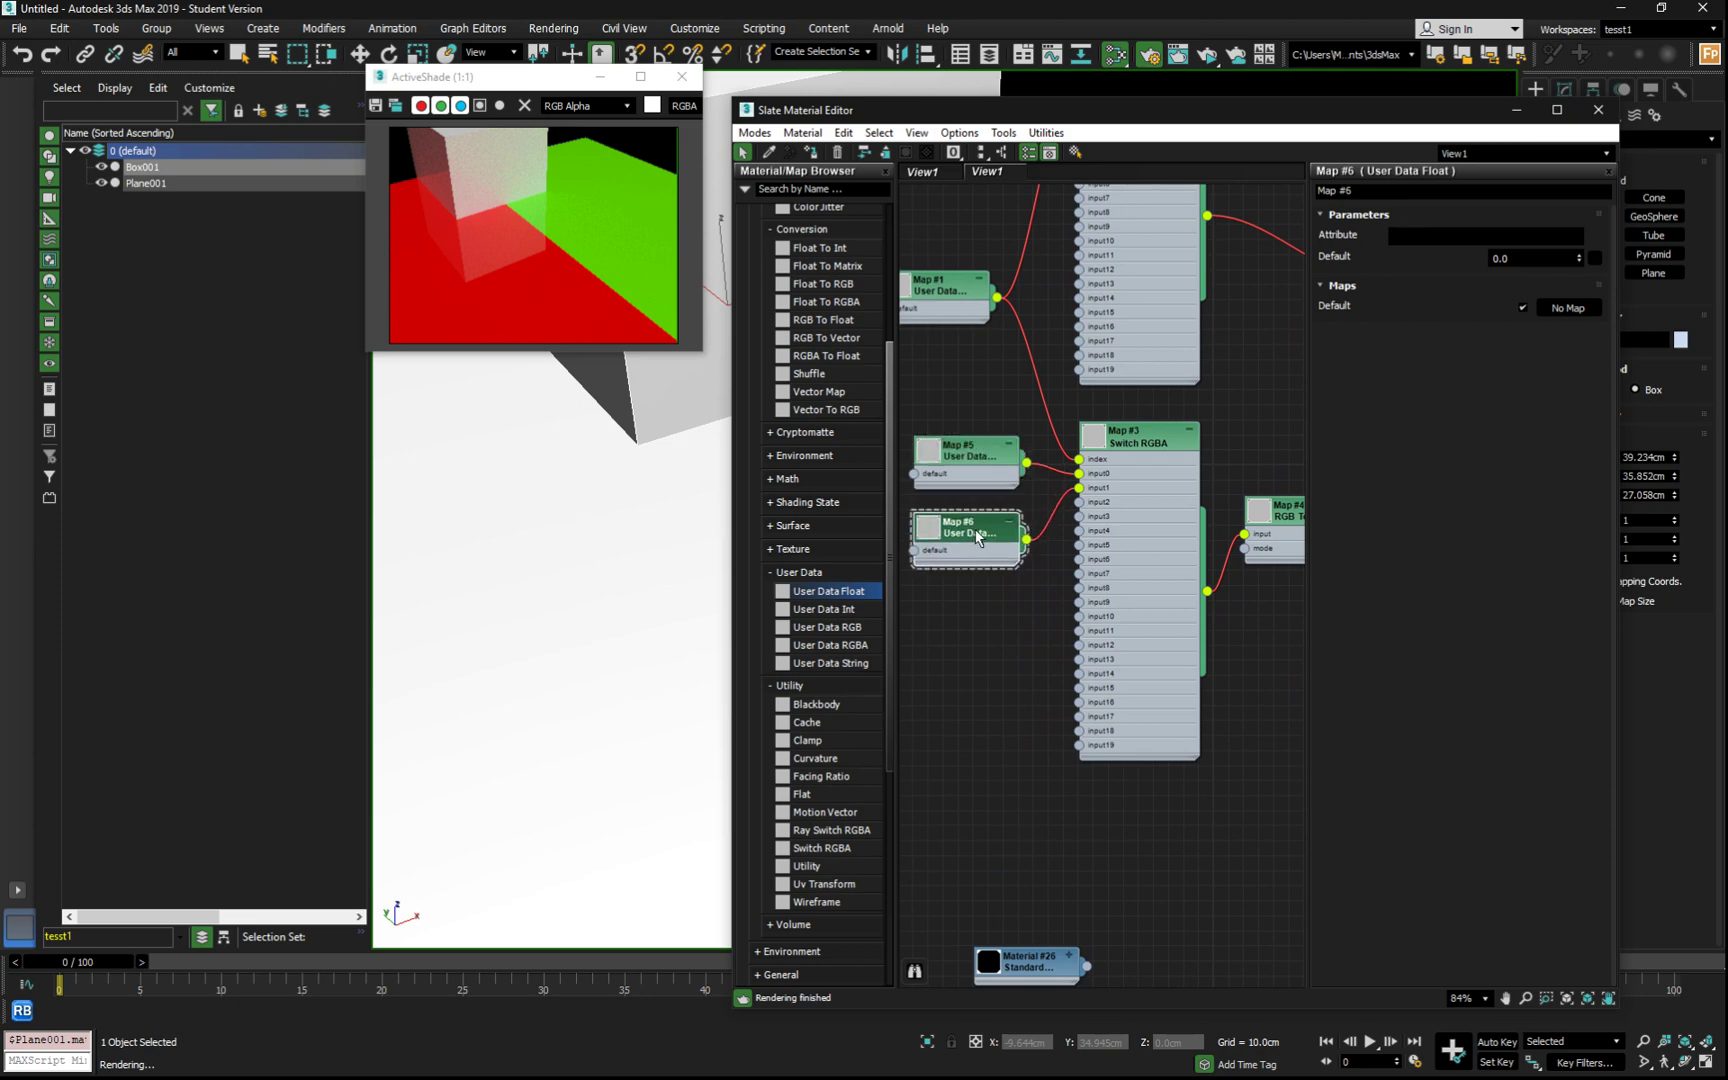
{"action": "left_click", "coordinate": [969, 457]}
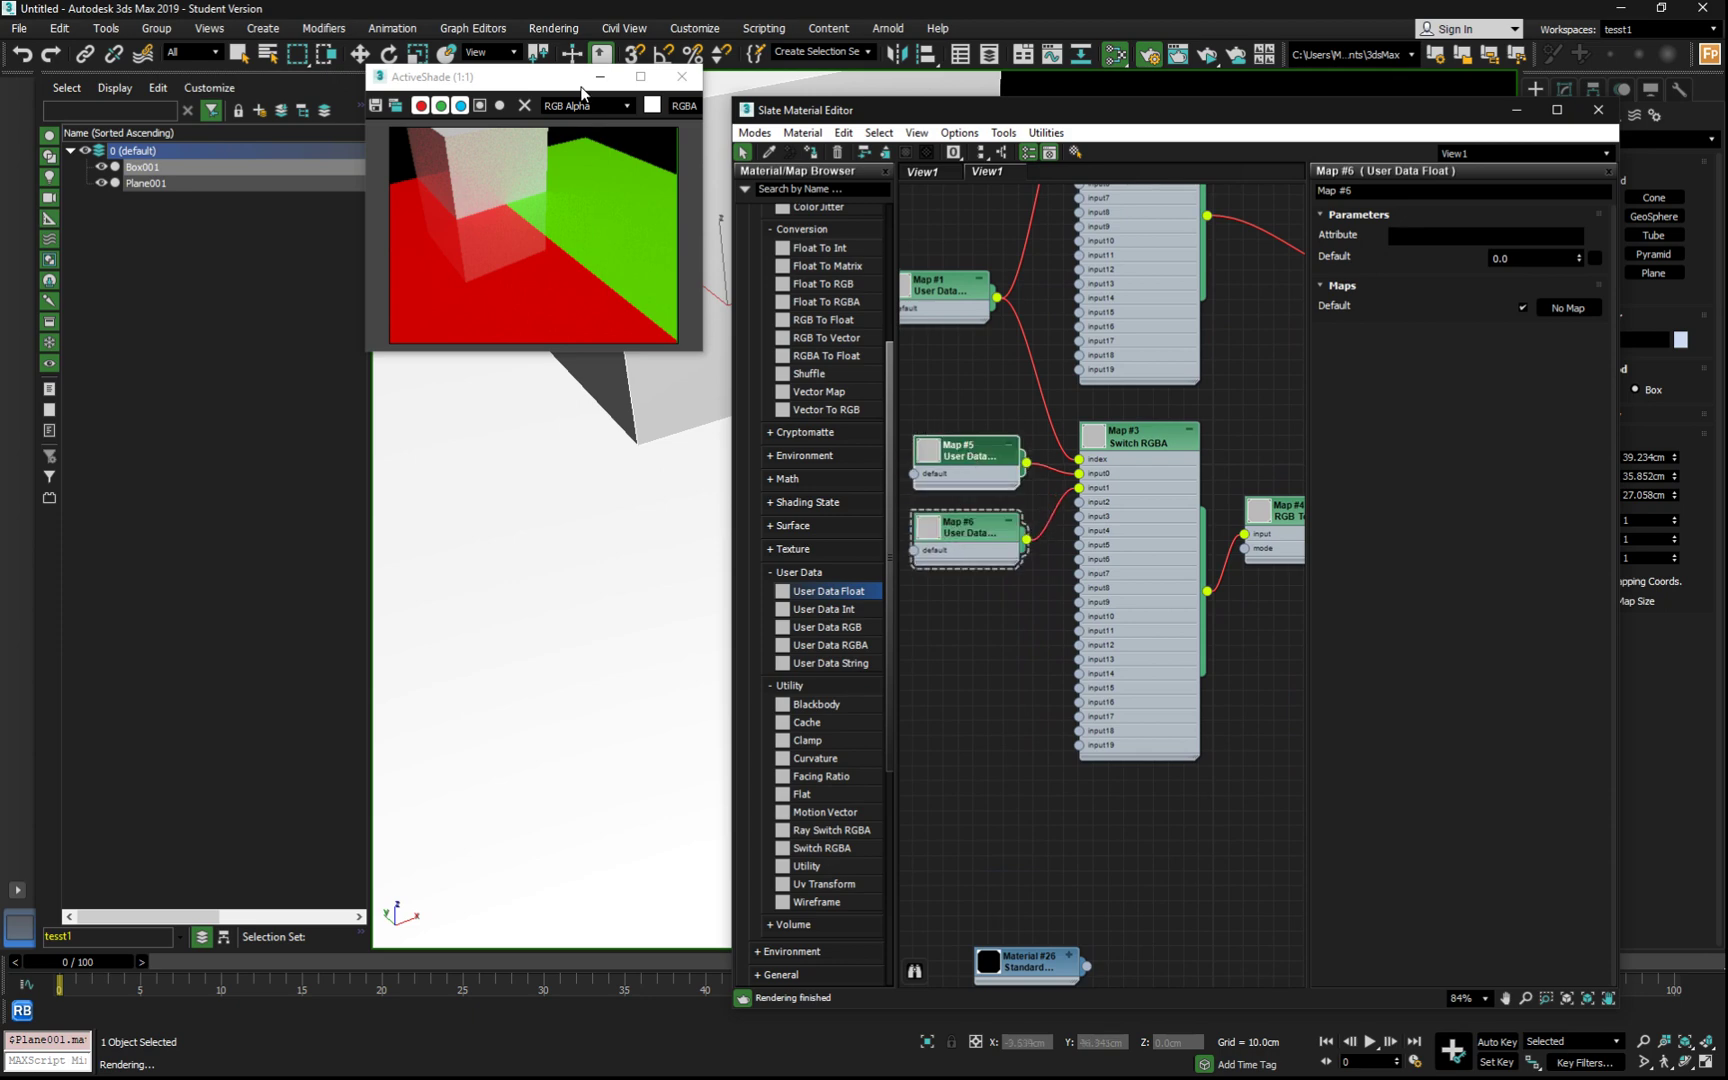
Step: Check the reflection in the ActiveShade render and try changing the Default of the User Data Float map on input1, then reset it
{"action": "left_click_drag", "start_coordinate": [572, 86], "coordinate": [573, 147]}
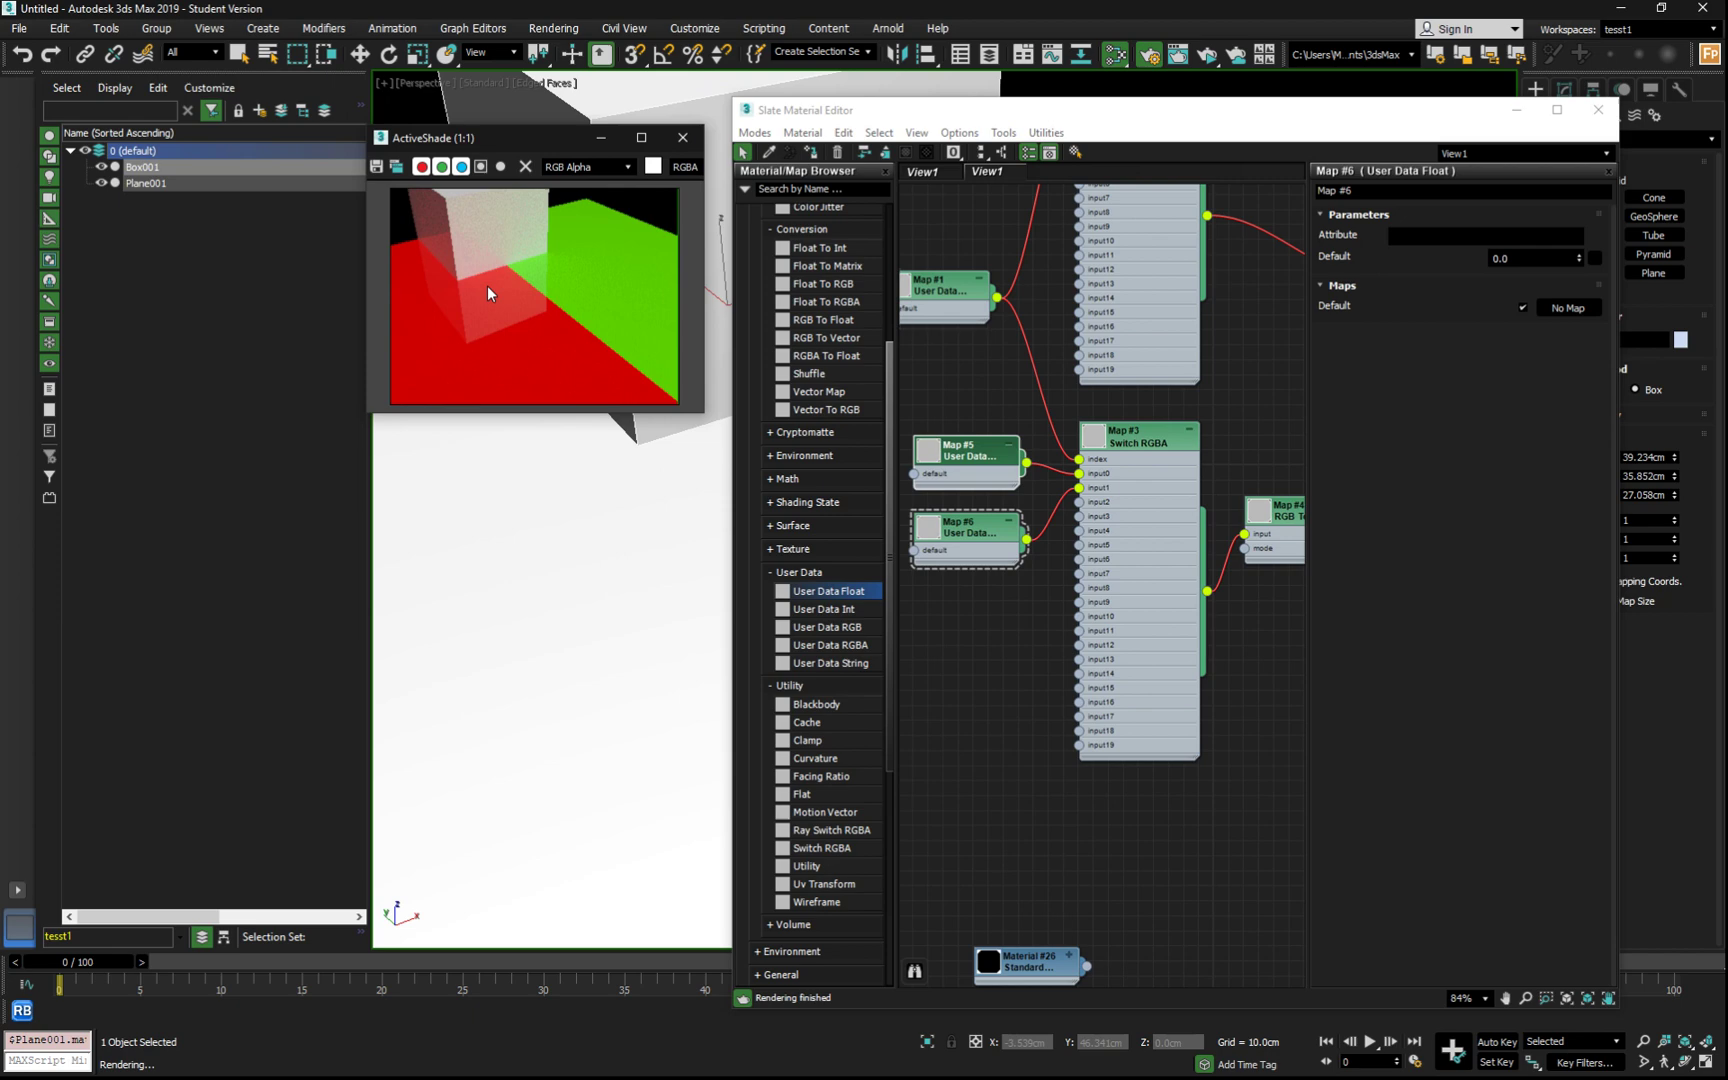
{"action": "scroll", "coordinate": [481, 286], "scroll_direction": "up", "scroll_amount": 1}
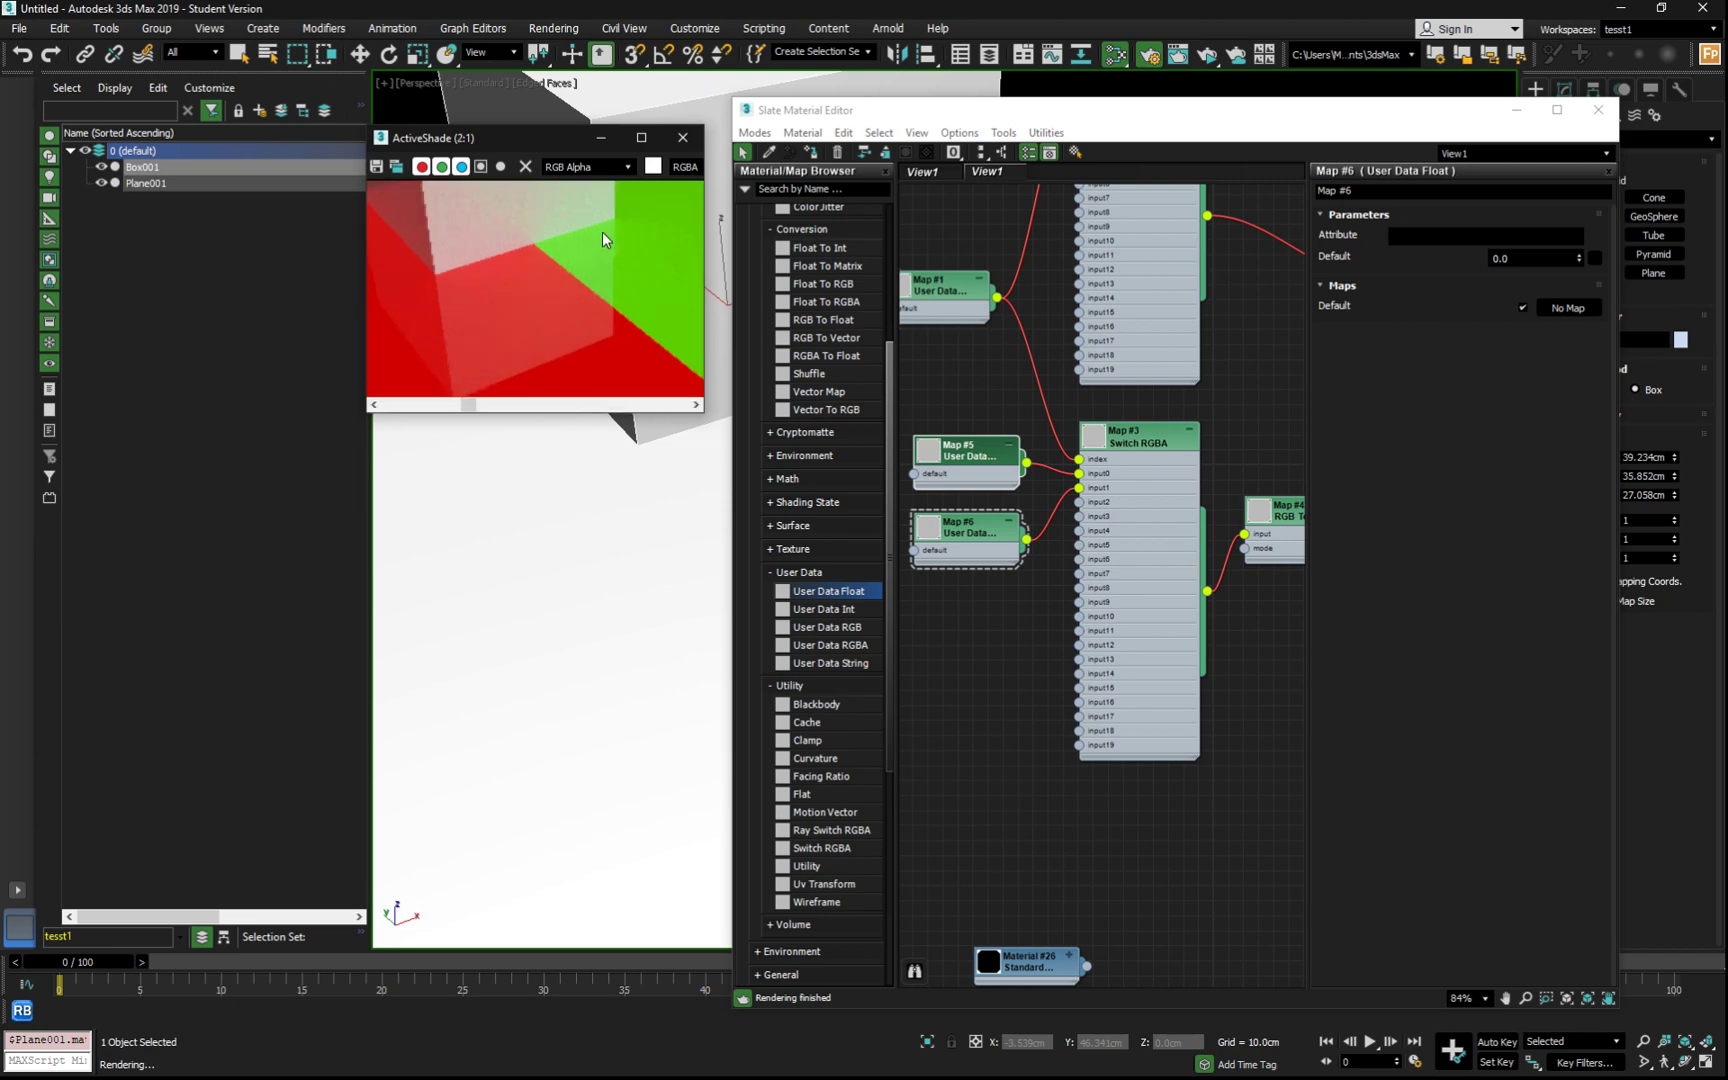
{"action": "scroll", "coordinate": [467, 274], "scroll_direction": "down", "scroll_amount": 1}
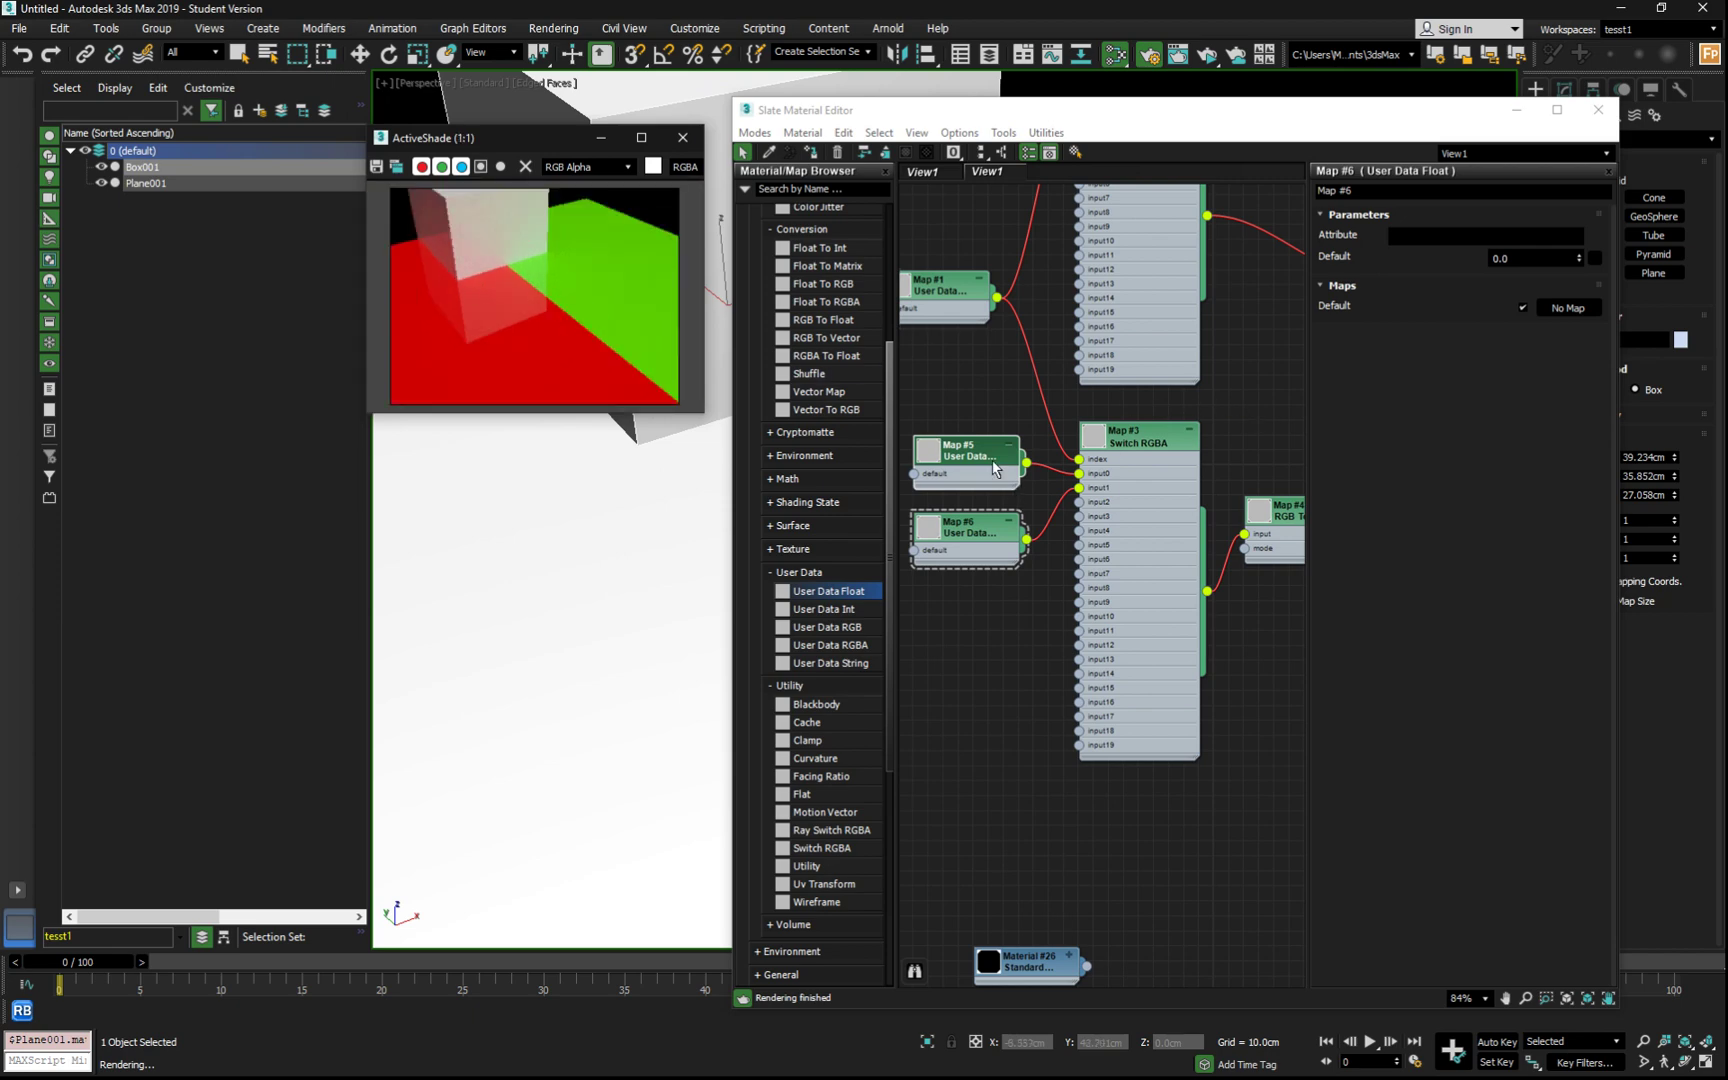
{"action": "left_click", "coordinate": [957, 534]}
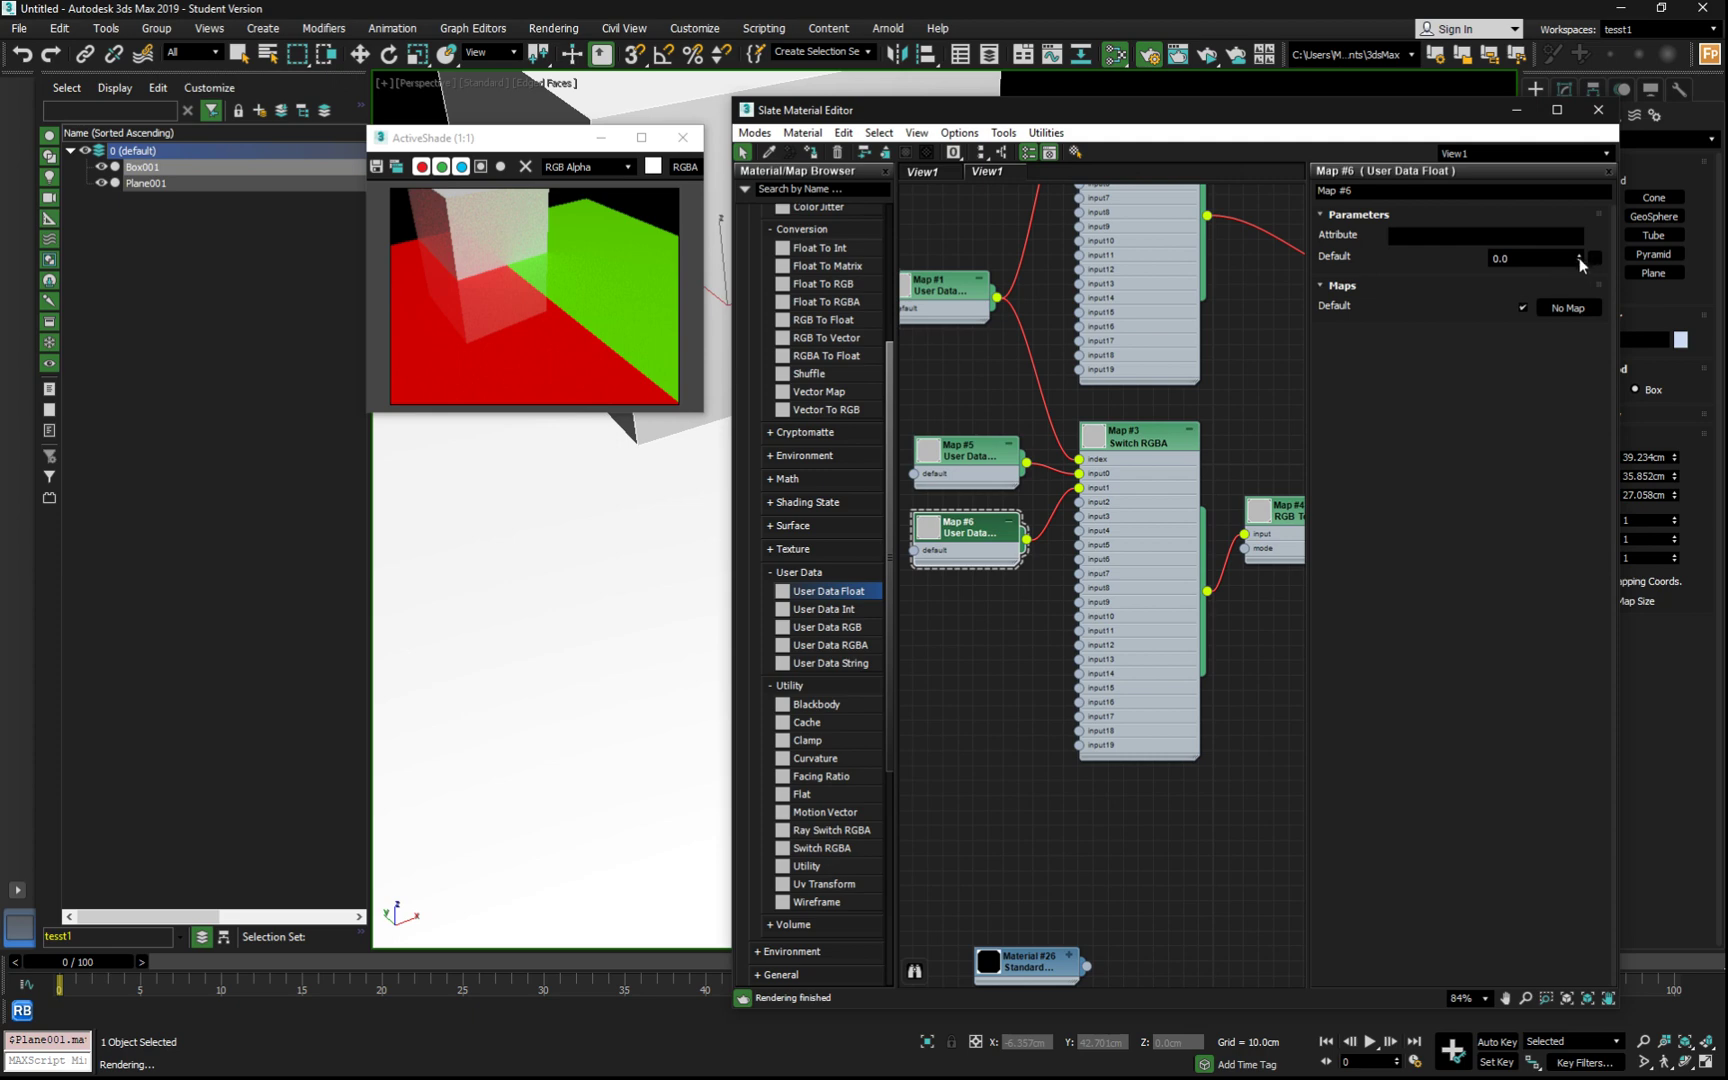
{"action": "mouse_move", "coordinate": [1581, 264]}
{"action": "left_mouse_down"}
{"action": "mouse_move", "coordinate": [1592, 220]}
{"action": "mouse_move", "coordinate": [1594, 252]}
{"action": "mouse_move", "coordinate": [1594, 238]}
{"action": "left_mouse_up"}
{"action": "right_click", "coordinate": [1579, 256]}
Step: Set the Default of the User Data Float map on input0 to 0.25 and adjust the position of the one on input1
{"action": "left_click", "coordinate": [959, 453]}
{"action": "mouse_move", "coordinate": [1580, 258]}
{"action": "left_mouse_down"}
{"action": "mouse_move", "coordinate": [1594, 205]}
{"action": "mouse_move", "coordinate": [1589, 279]}
{"action": "mouse_move", "coordinate": [1593, 233]}
{"action": "left_mouse_up"}
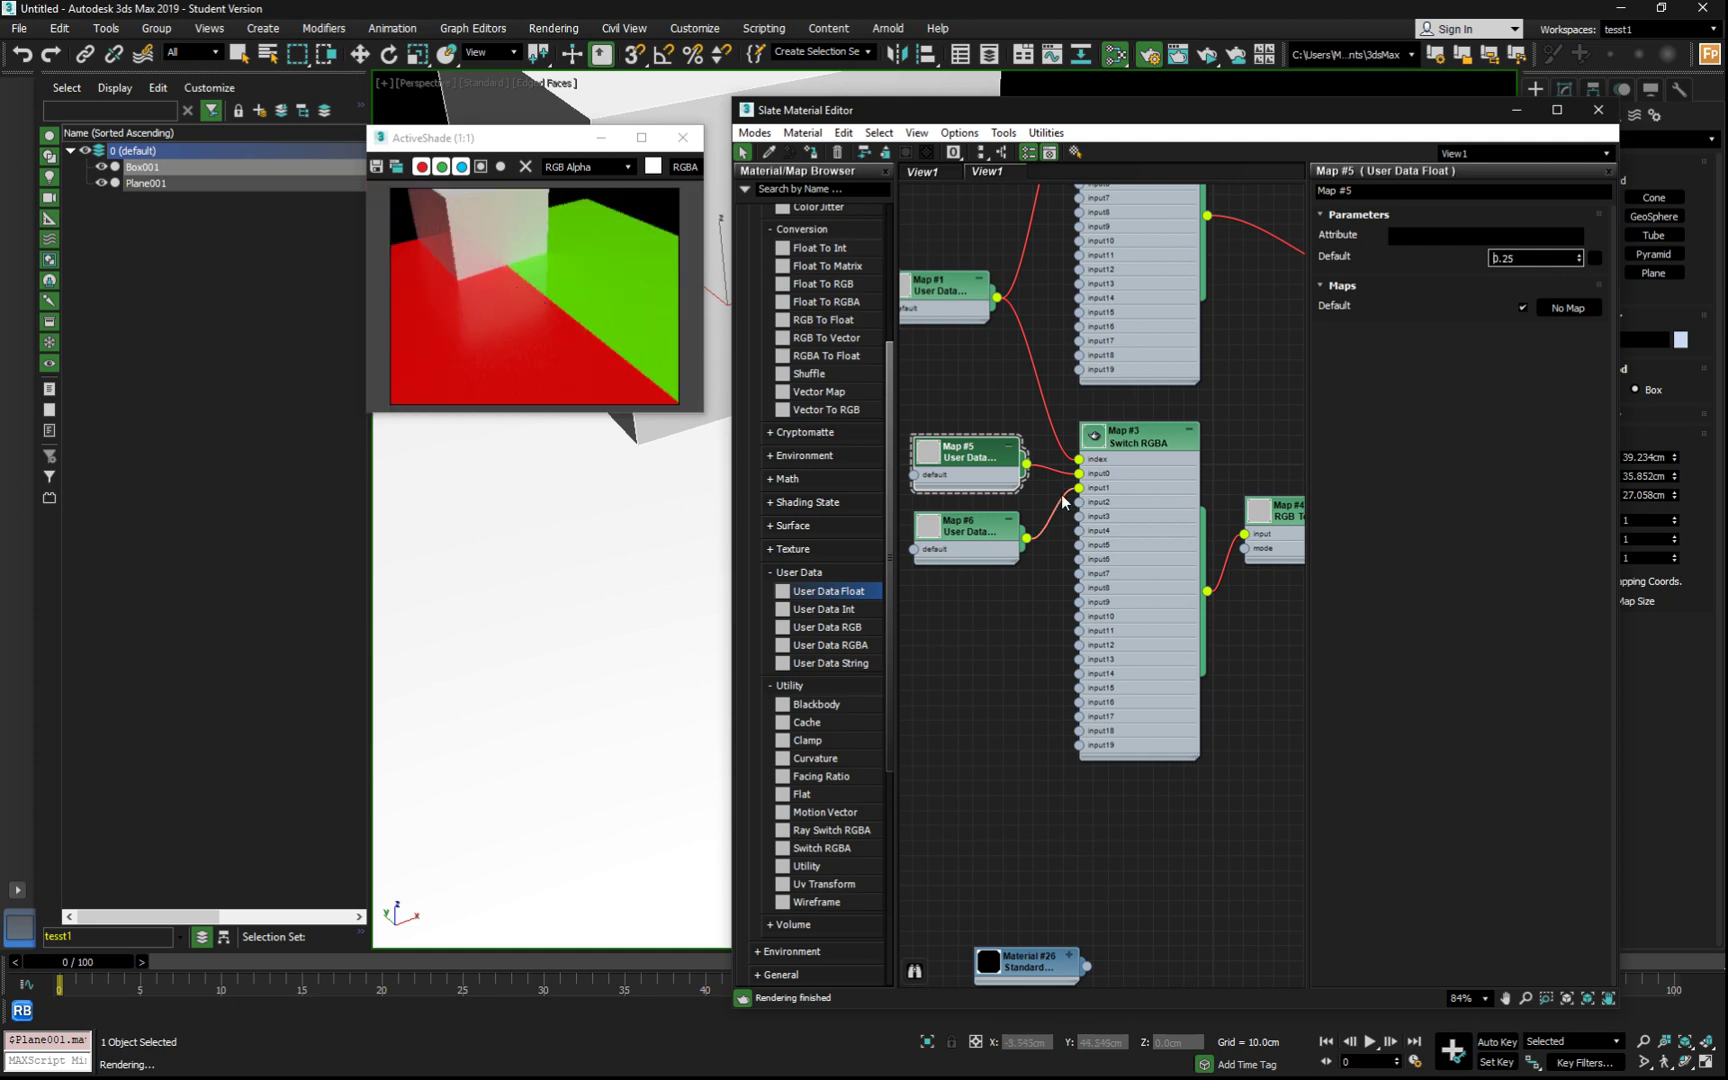
{"action": "scroll", "coordinate": [1062, 497], "scroll_direction": "down", "scroll_amount": 2}
{"action": "middle_click_drag", "start_coordinate": [1096, 407], "coordinate": [1057, 509]}
{"action": "scroll", "coordinate": [1052, 501], "scroll_direction": "down", "scroll_amount": 2}
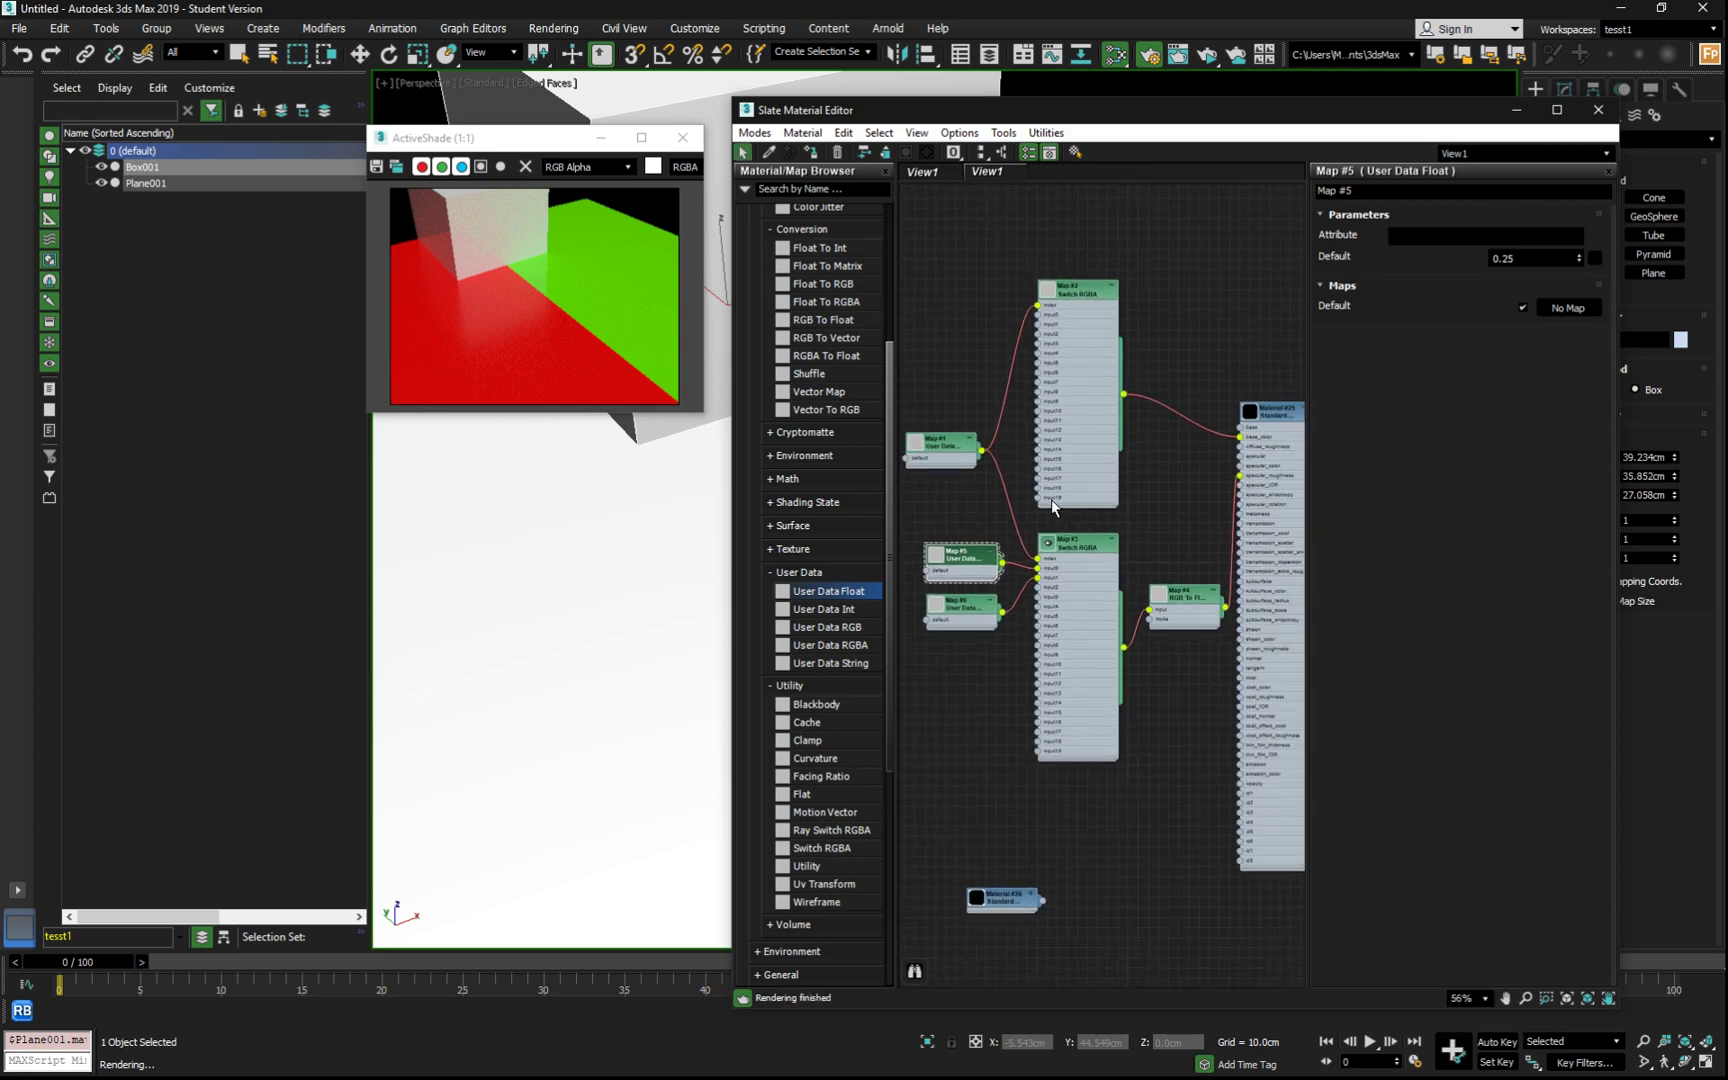
{"action": "left_click_drag", "start_coordinate": [946, 601], "coordinate": [943, 621]}
{"action": "scroll", "coordinate": [1095, 572], "scroll_direction": "up", "scroll_amount": 2}
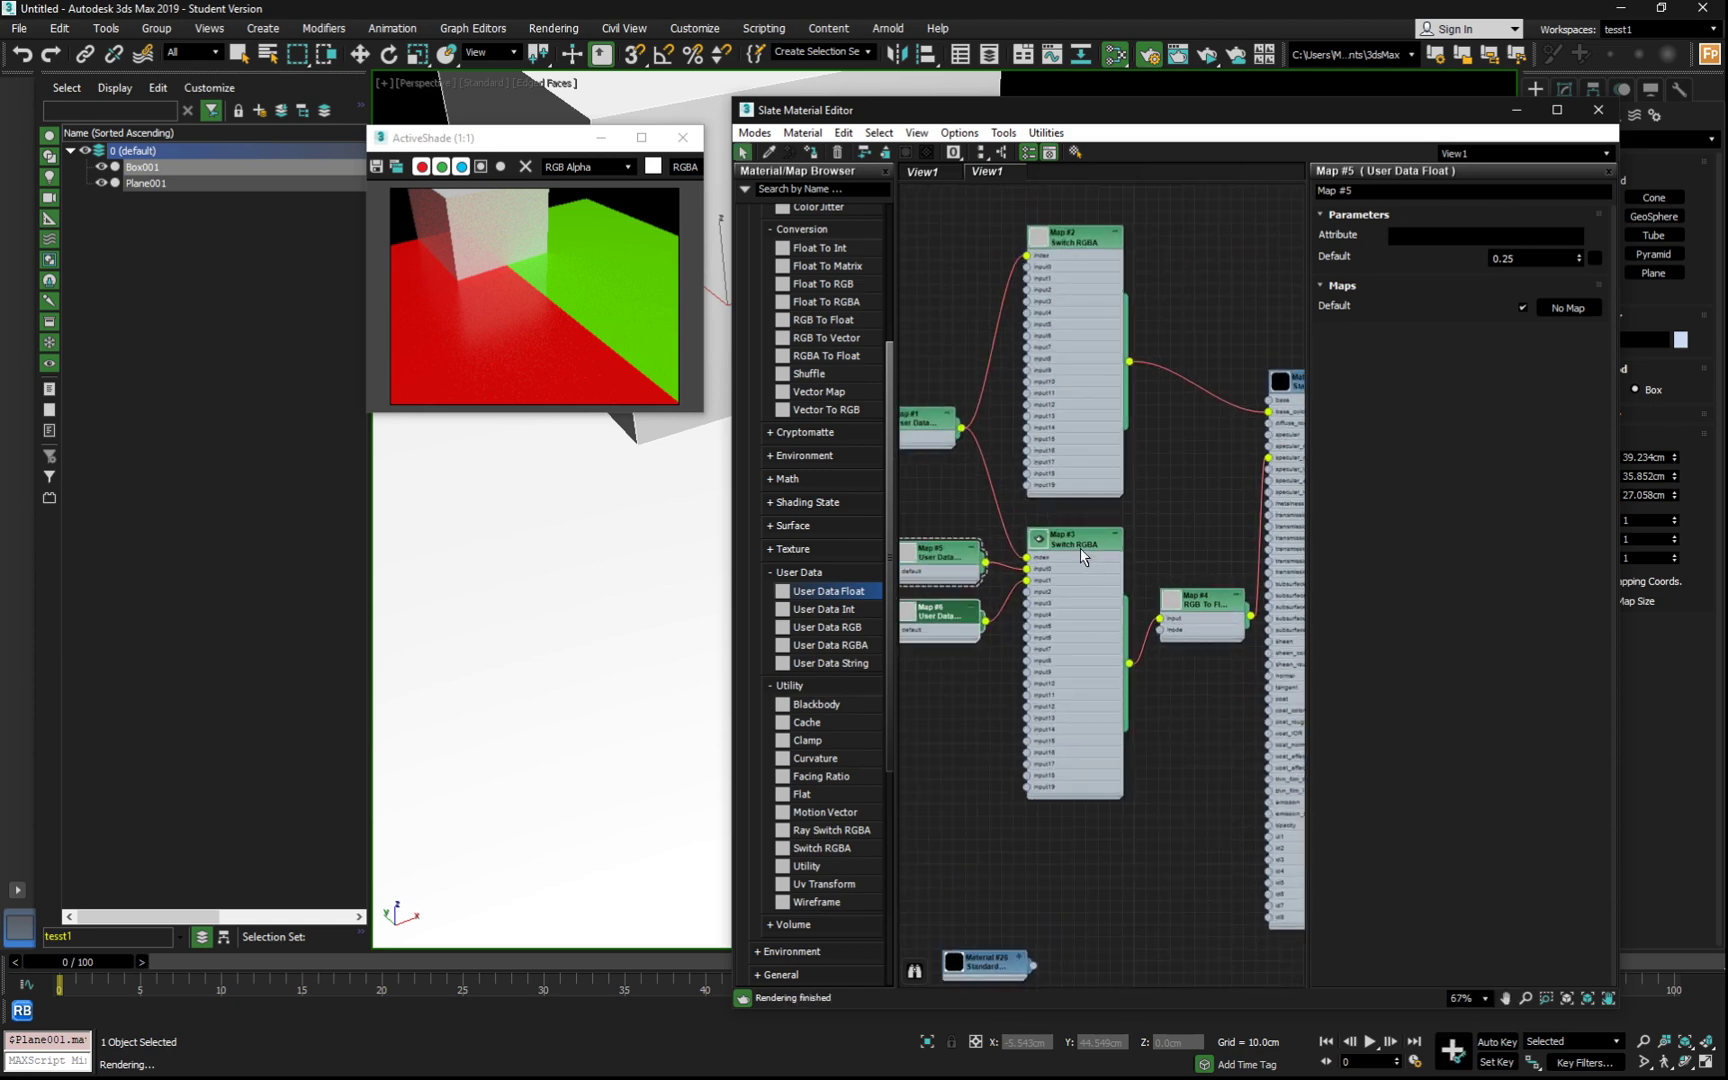
Step: Inspect the parameters of the User Data RGB map and the RGB To Float map
{"action": "left_click", "coordinate": [922, 428]}
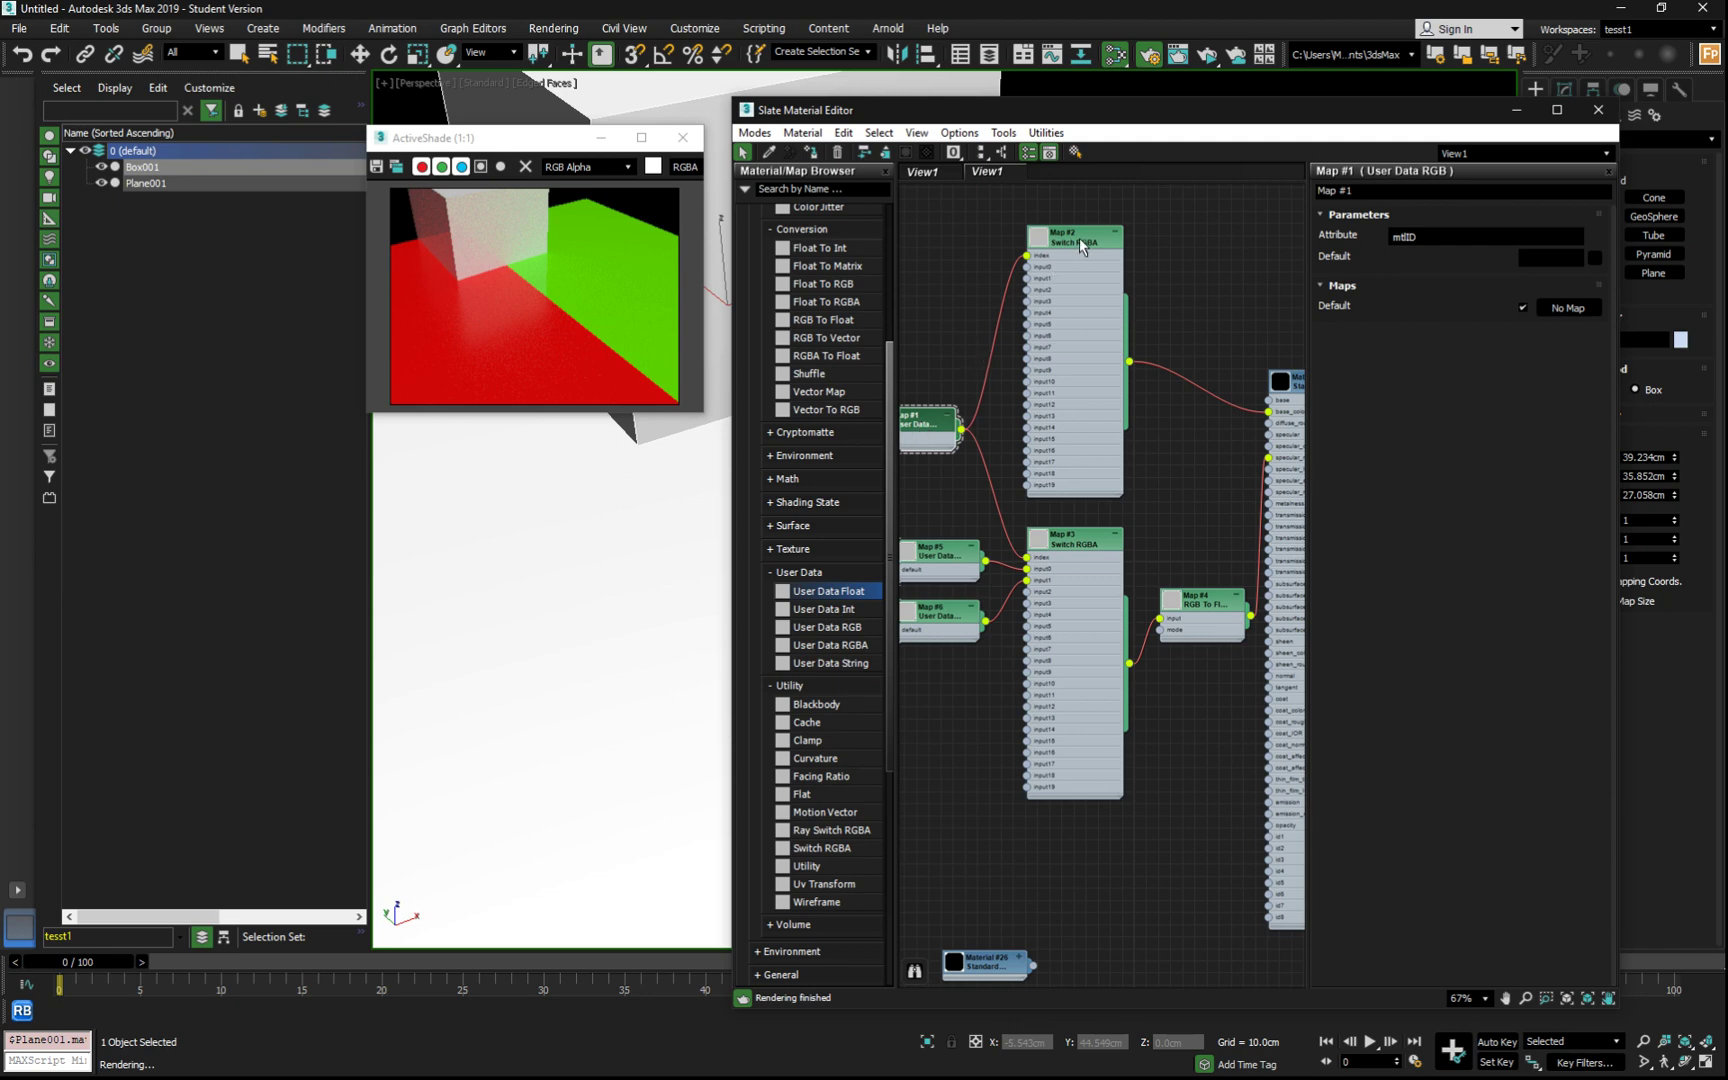
{"action": "left_click", "coordinate": [1208, 624]}
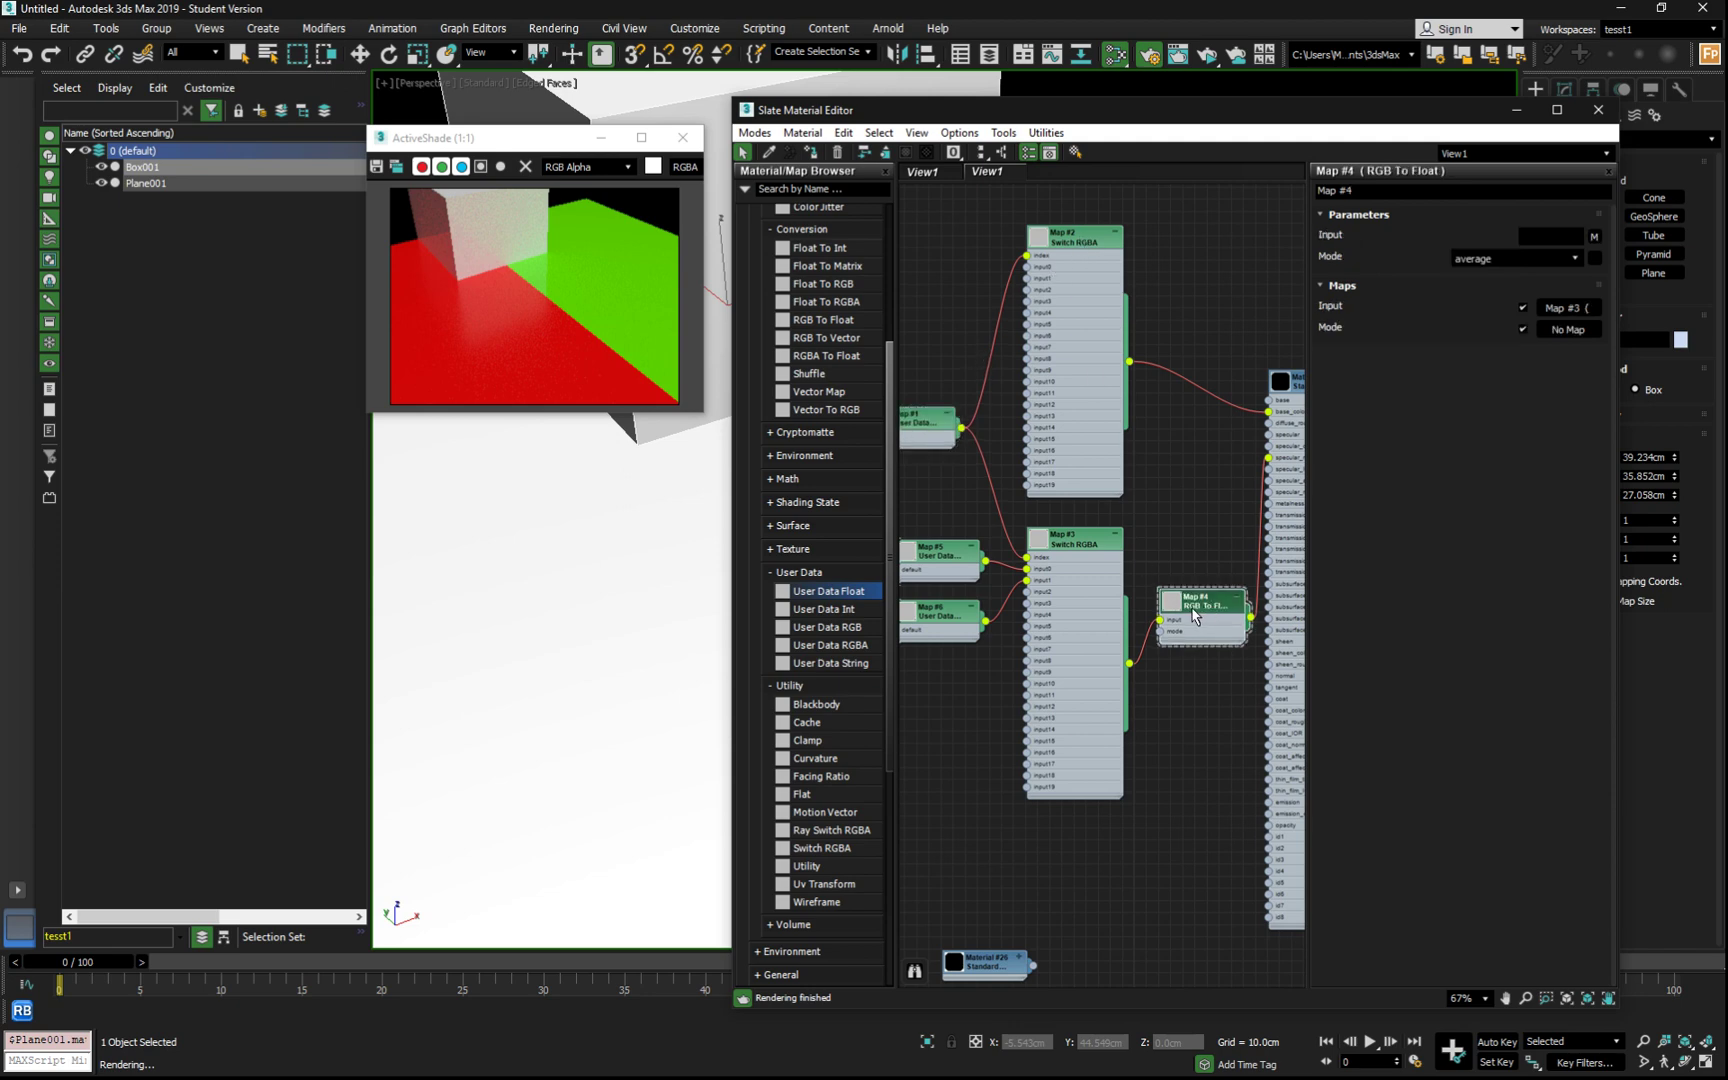
{"action": "left_click_drag", "start_coordinate": [1202, 605], "coordinate": [1202, 605]}
{"action": "scroll", "coordinate": [1050, 544], "scroll_direction": "down", "scroll_amount": 2}
{"action": "middle_click_drag", "start_coordinate": [1049, 531], "coordinate": [1056, 469]}
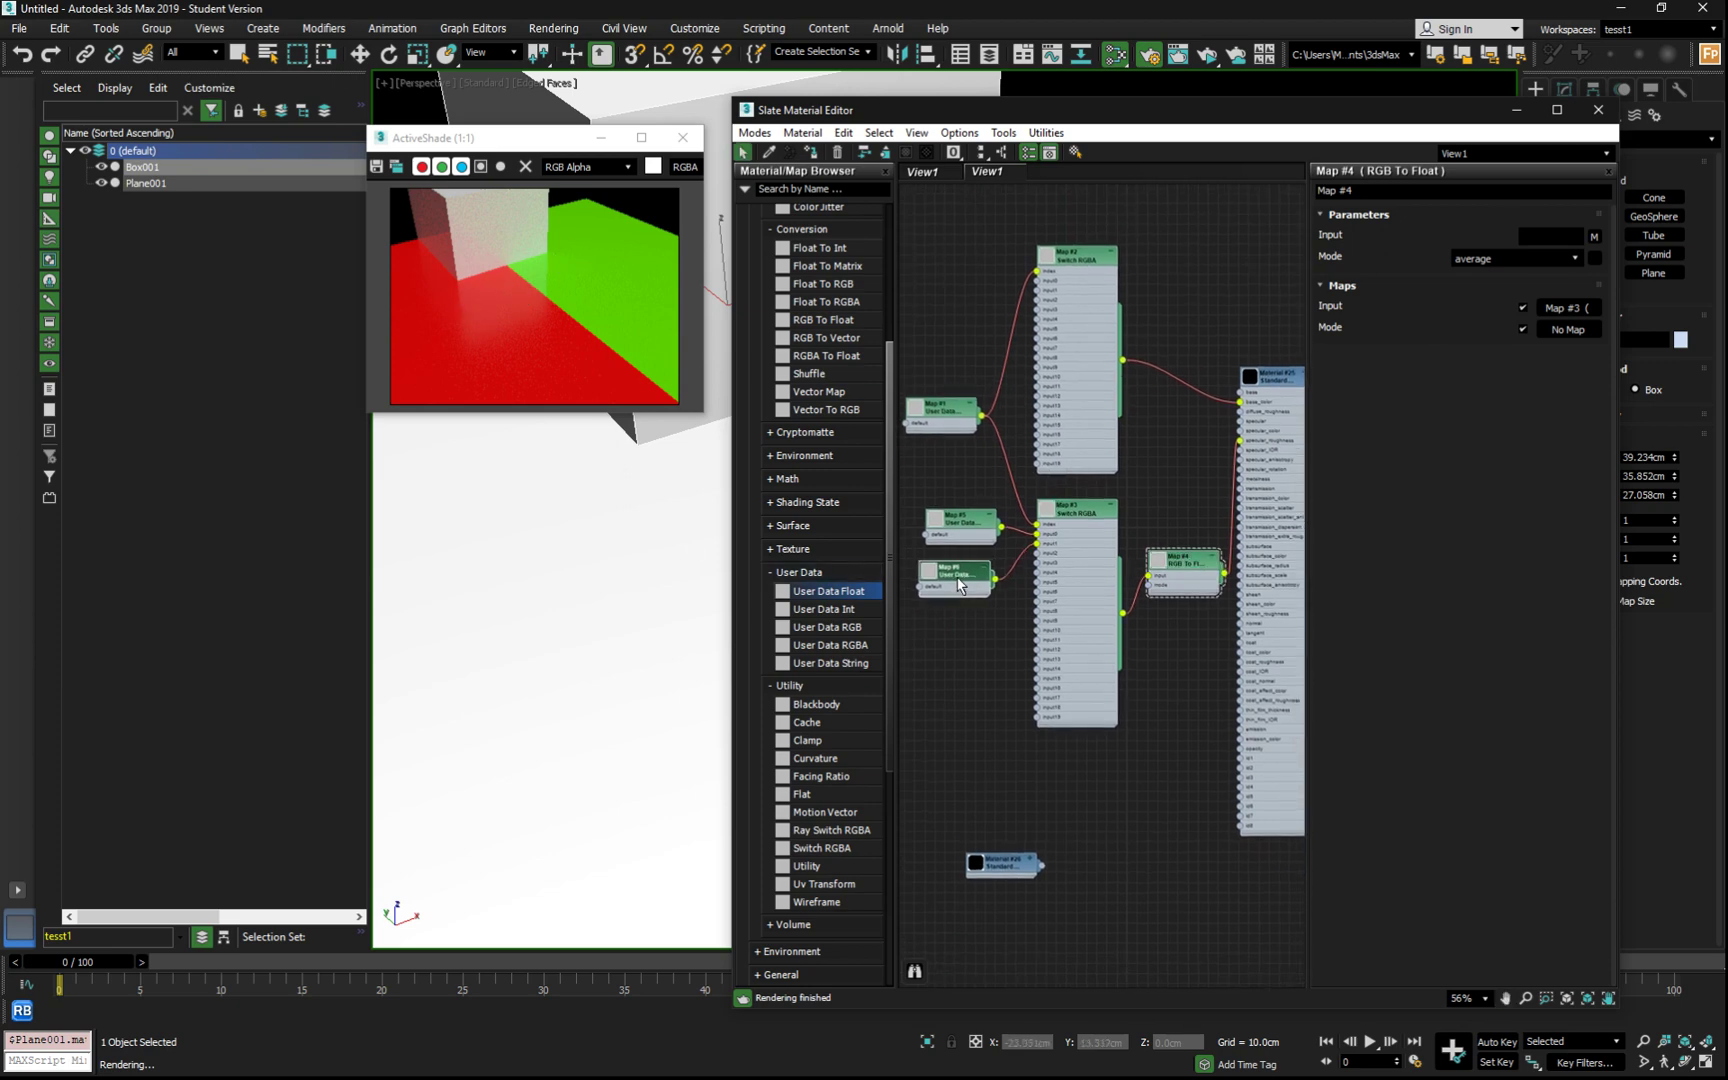
Step: Move the User Data RGB node away from the switches and shift the roughness Switch RGBA with its two User Data Float maps slightly down
{"action": "mouse_move", "coordinate": [948, 410]}
{"action": "left_mouse_down"}
{"action": "mouse_move", "coordinate": [916, 425]}
{"action": "mouse_move", "coordinate": [929, 408]}
{"action": "left_mouse_up"}
{"action": "double_click", "coordinate": [930, 420]}
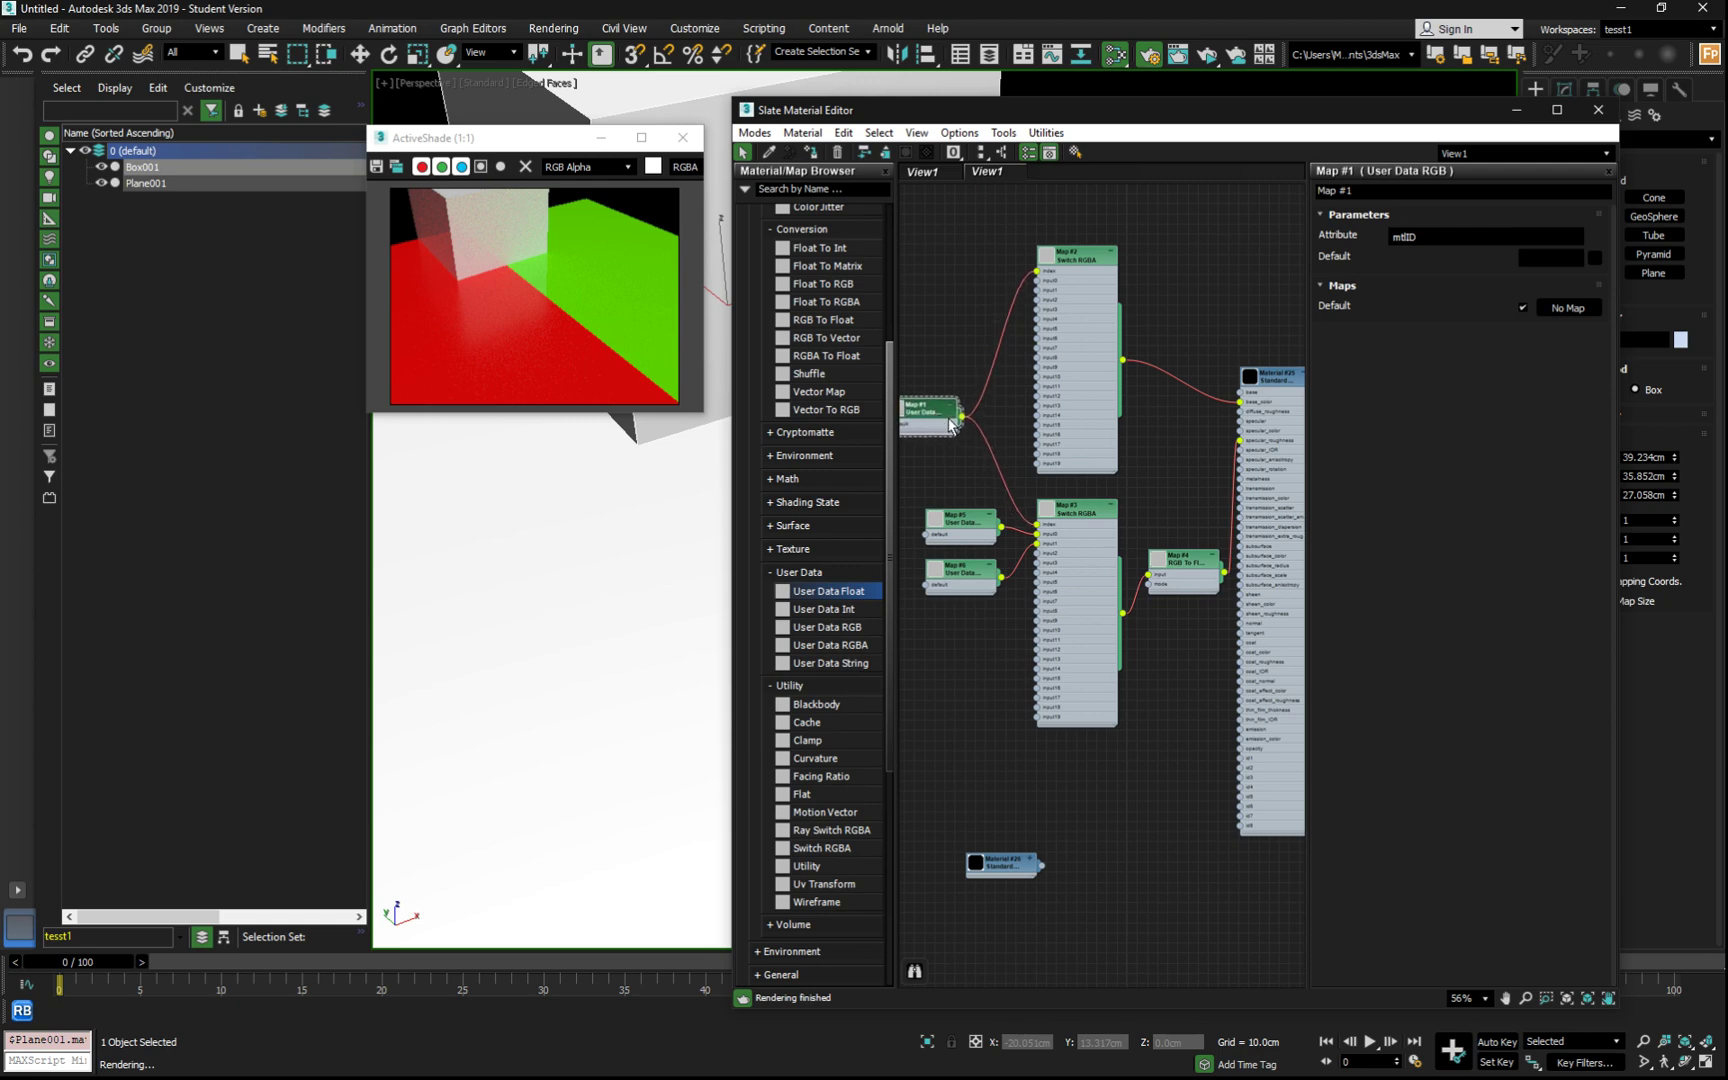
{"action": "left_click", "coordinate": [1076, 262]}
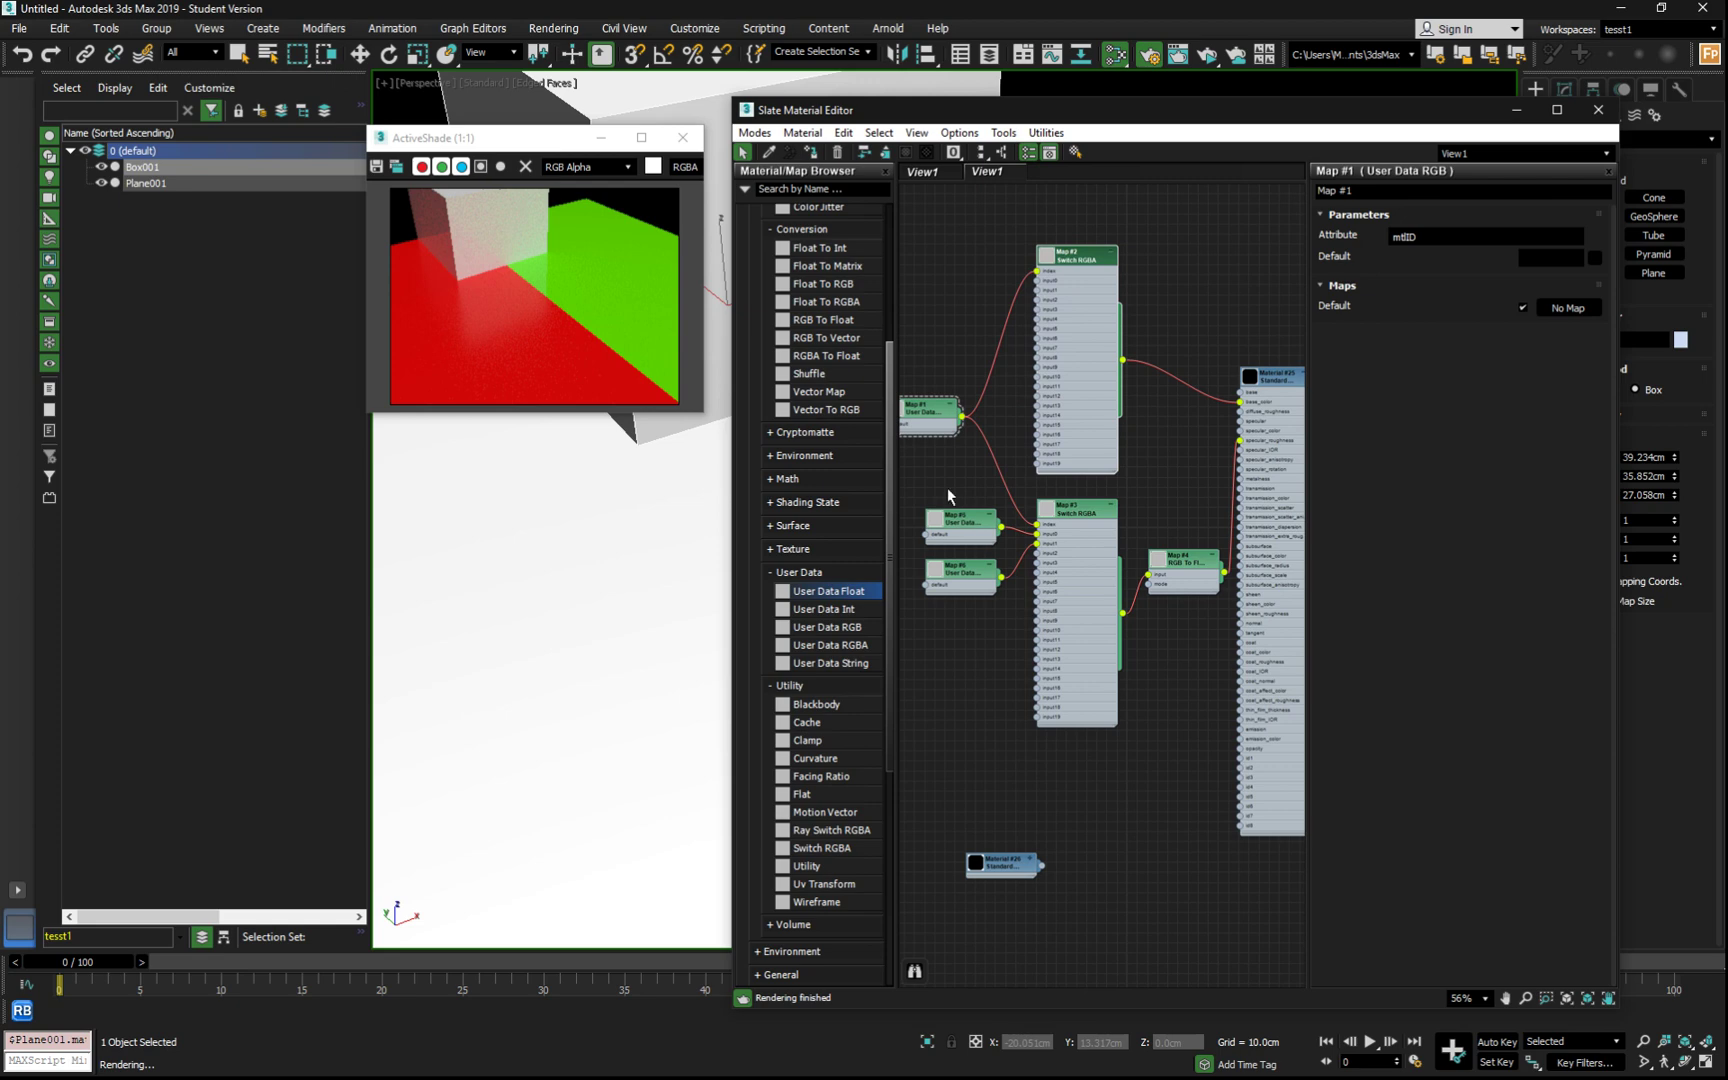
{"action": "left_click_drag", "start_coordinate": [947, 487], "coordinate": [1084, 675]}
{"action": "left_click_drag", "start_coordinate": [1074, 513], "coordinate": [1074, 523]}
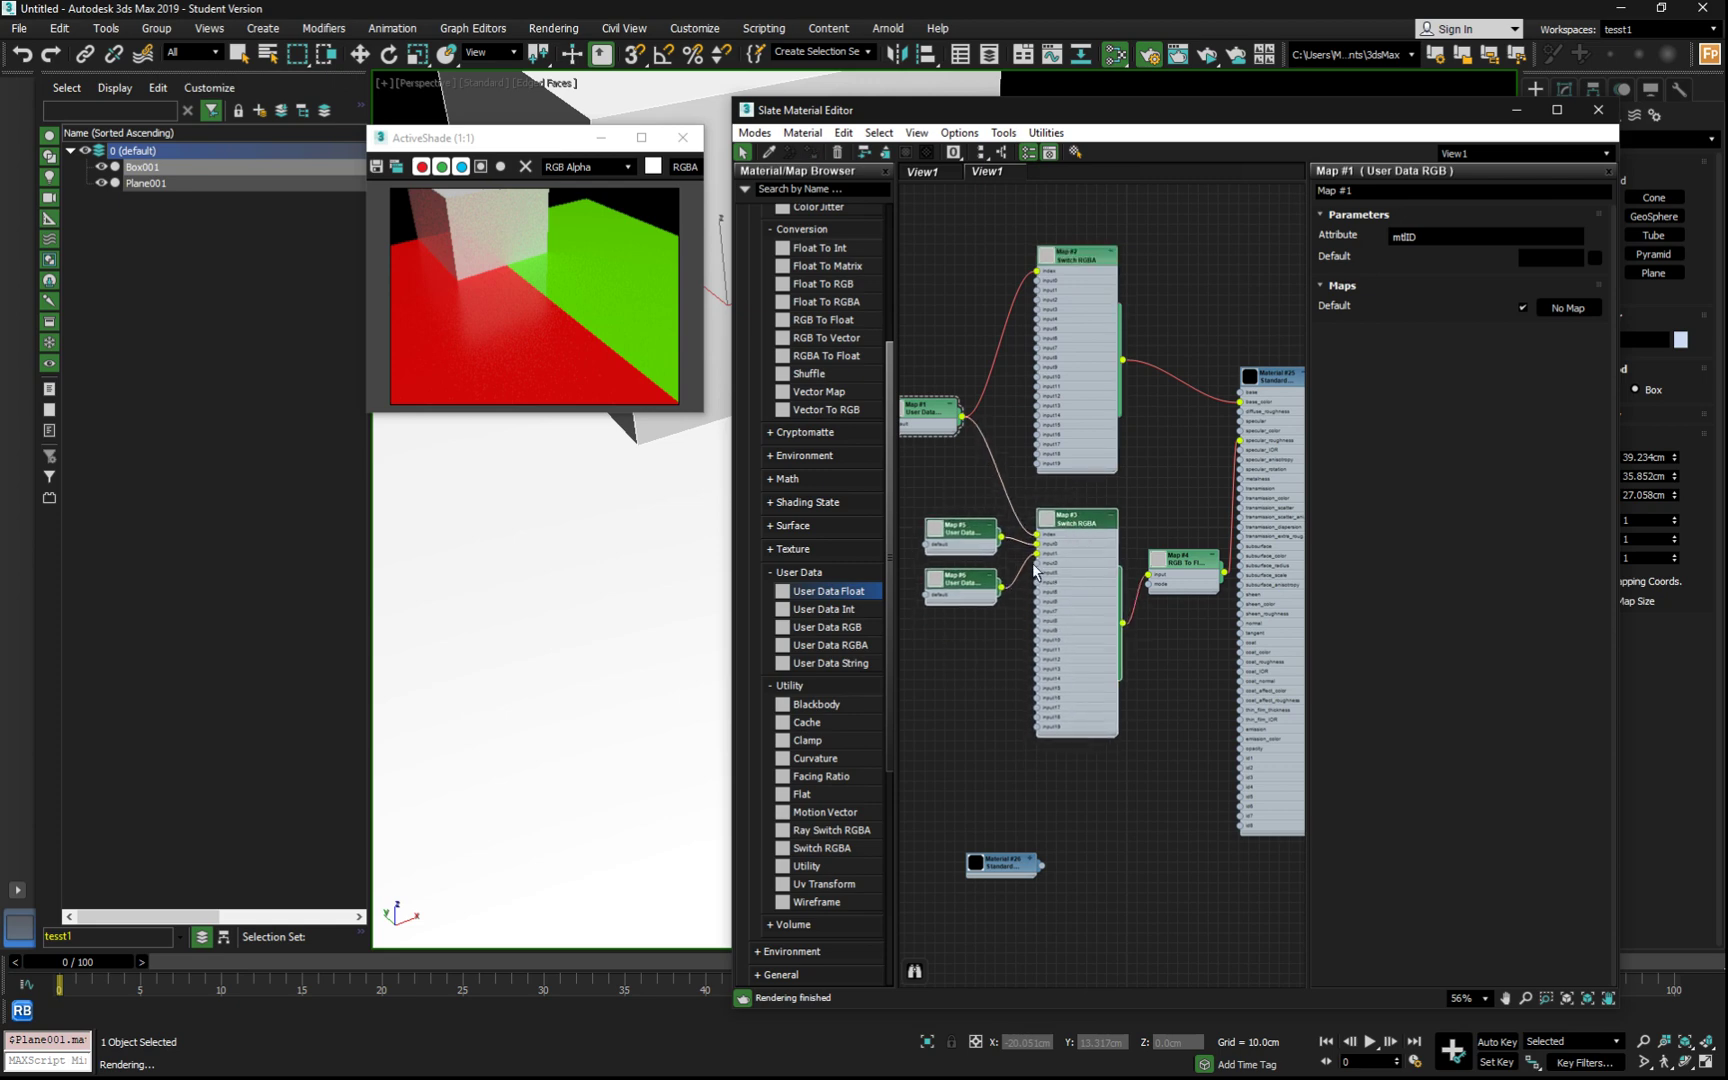
{"action": "scroll", "coordinate": [954, 556], "scroll_direction": "up", "scroll_amount": 2}
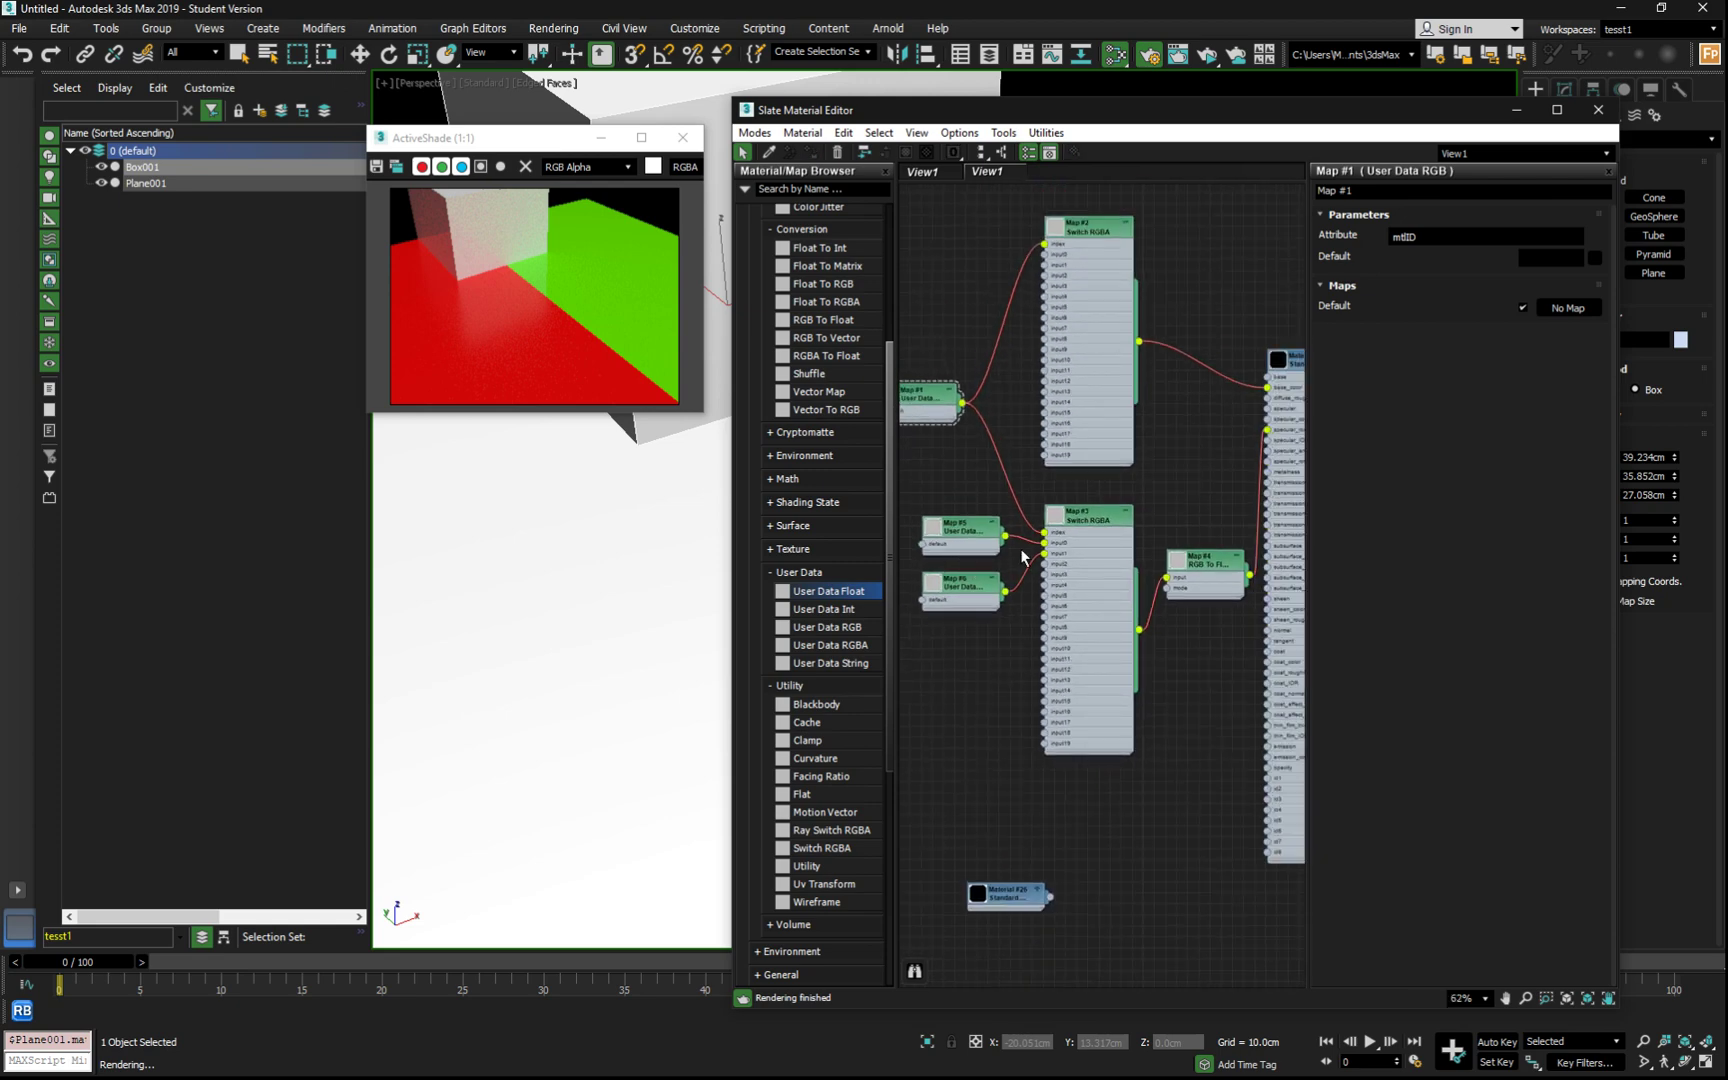
{"action": "middle_click_drag", "start_coordinate": [1029, 548], "coordinate": [1015, 540]}
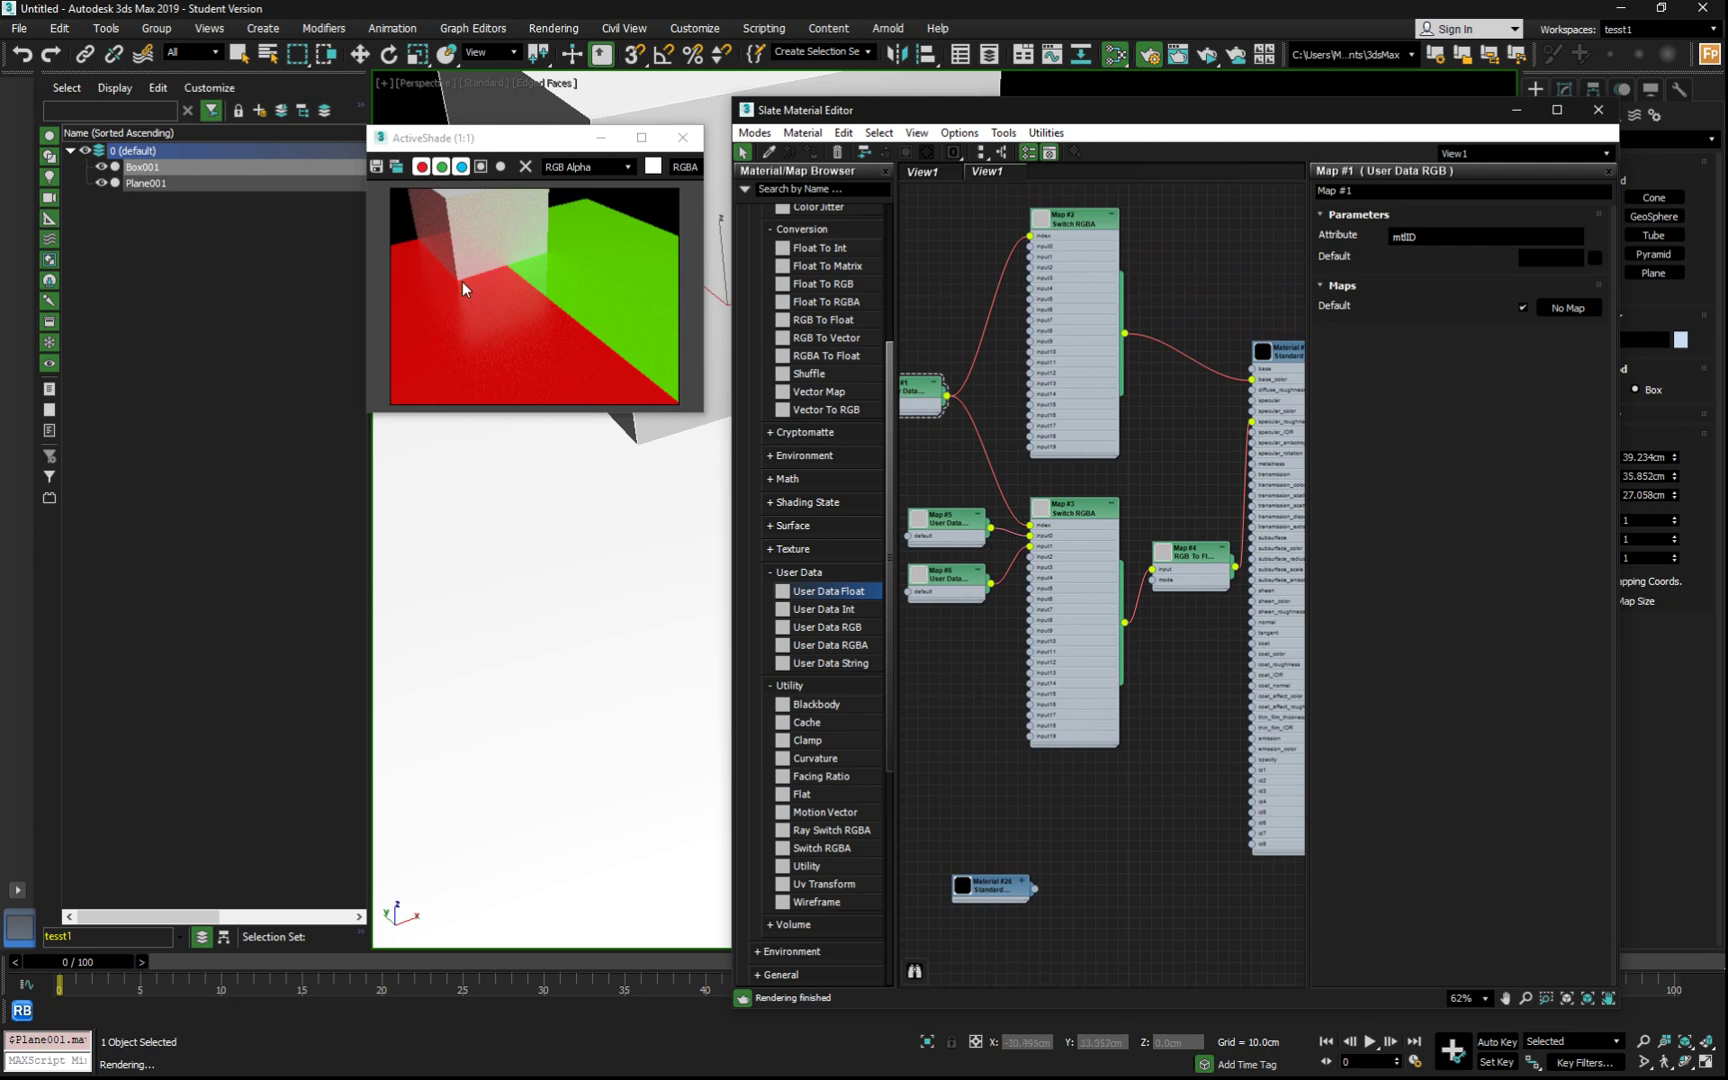
Step: Close the ActiveShade and Slate Material Editor windows and switch the Perspective viewport to ActiveShade using Arnold
{"action": "left_click", "coordinate": [683, 137]}
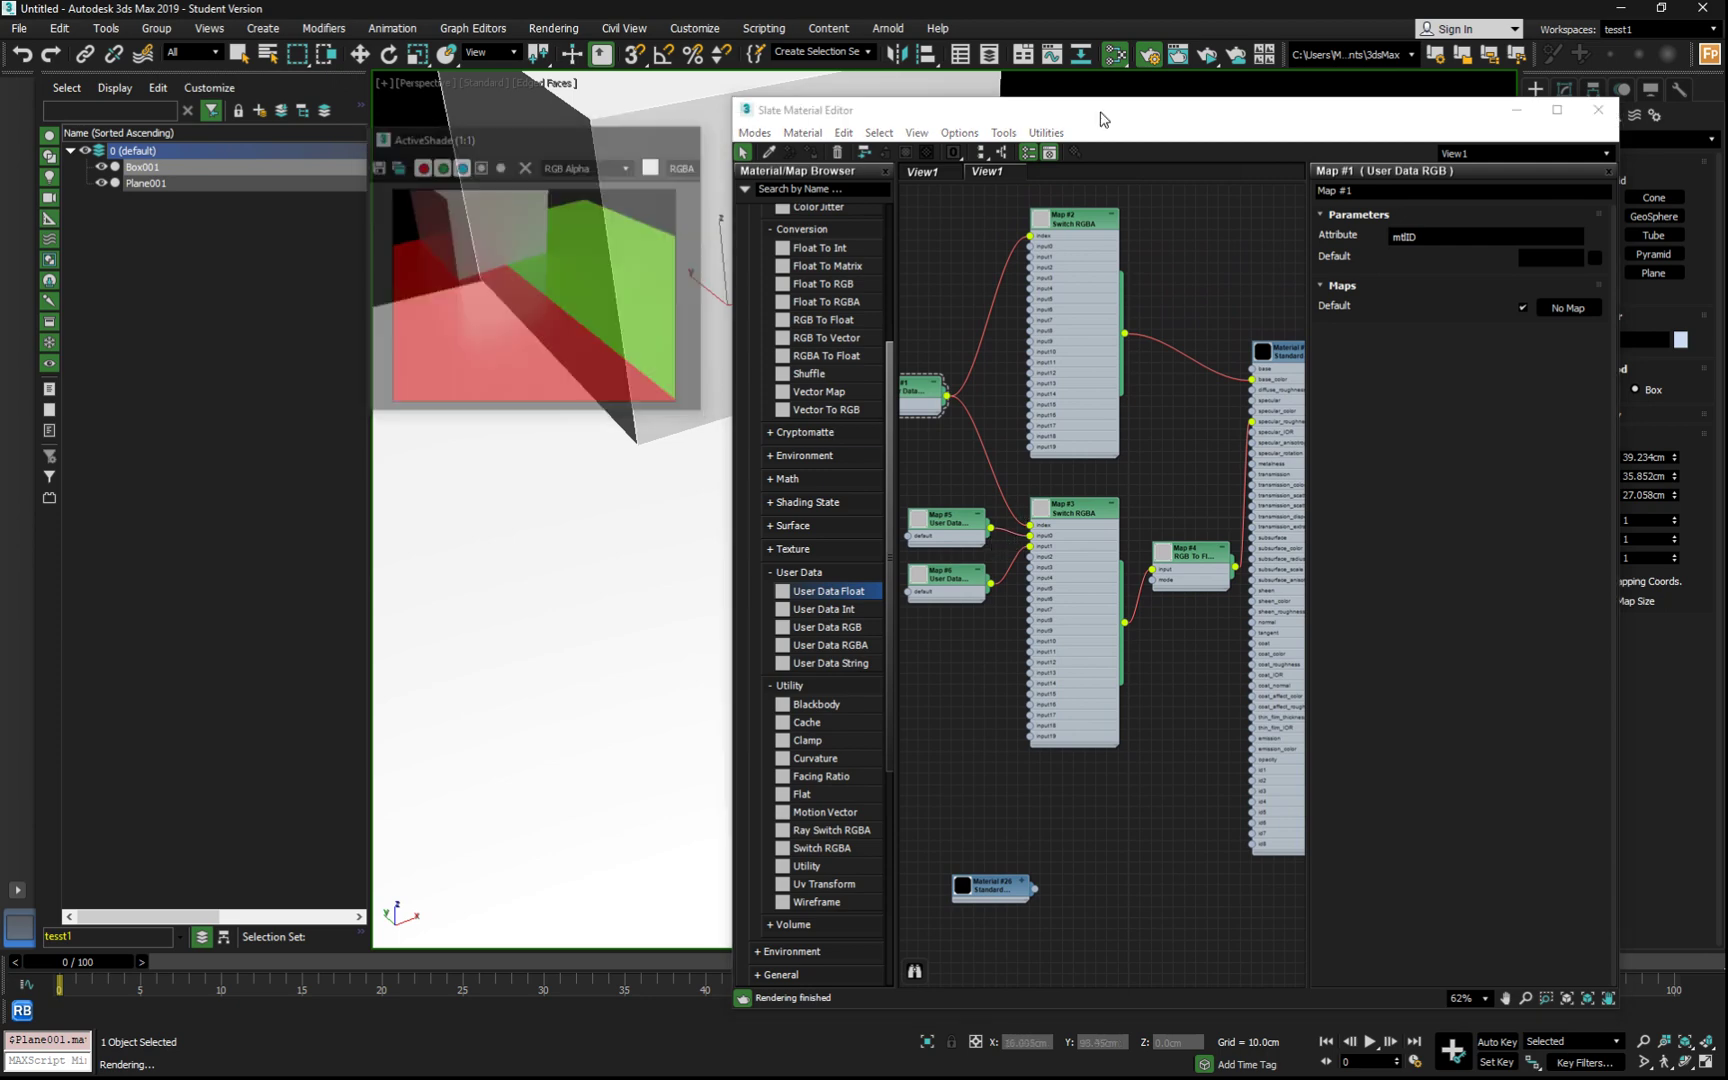
{"action": "left_click", "coordinate": [1598, 110]}
{"action": "scroll", "coordinate": [785, 444], "scroll_direction": "down", "scroll_amount": 10}
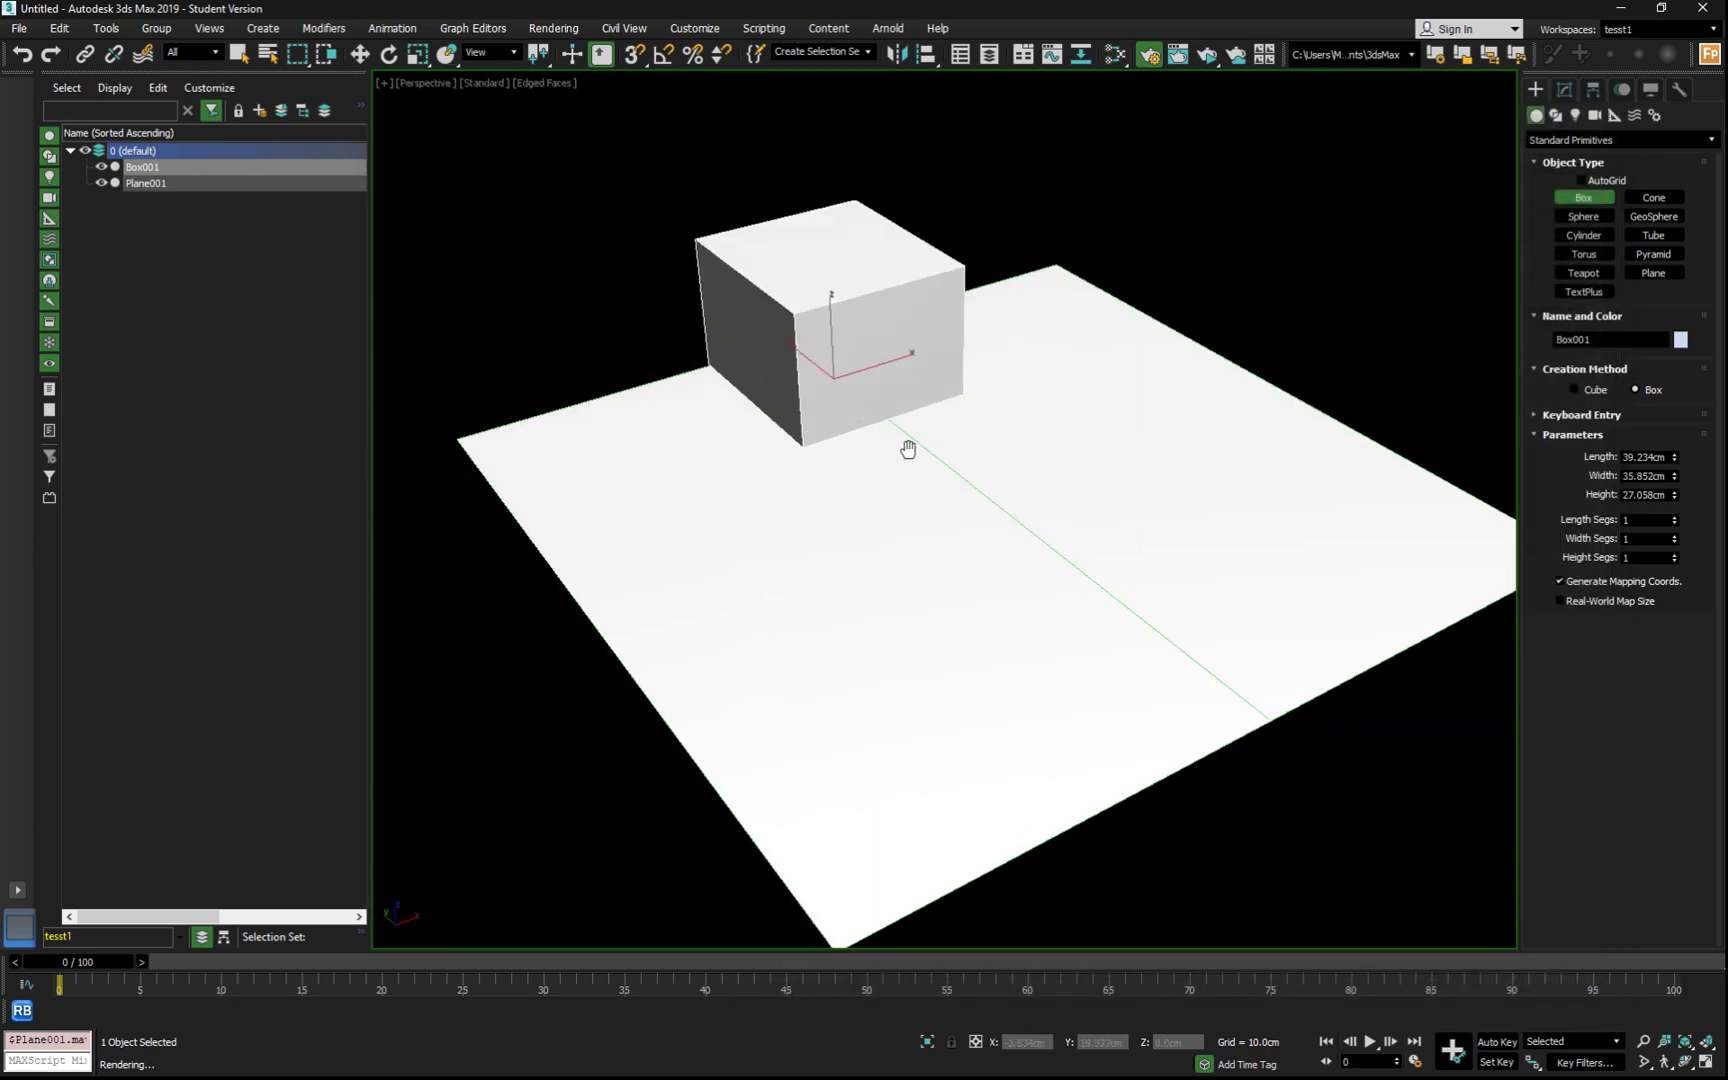
{"action": "scroll", "coordinate": [914, 447], "scroll_direction": "up", "scroll_amount": 3}
{"action": "left_click", "coordinate": [484, 83]}
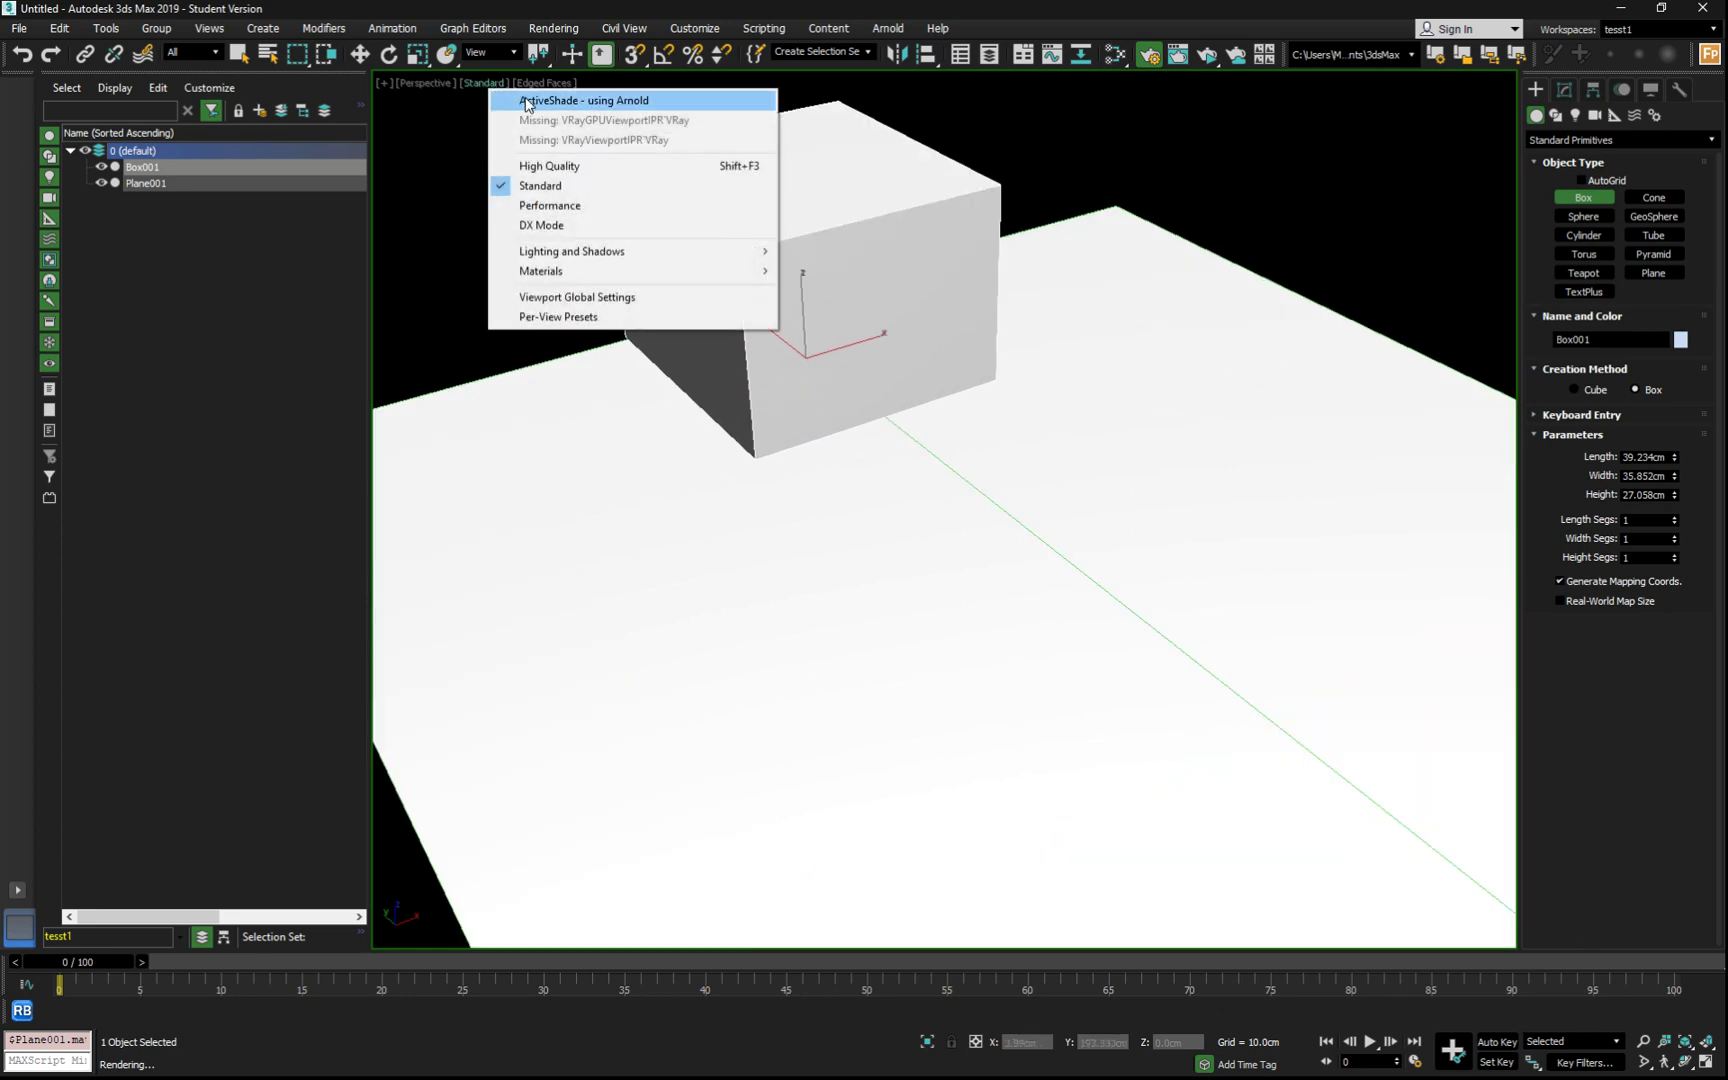
{"action": "left_click", "coordinate": [560, 108]}
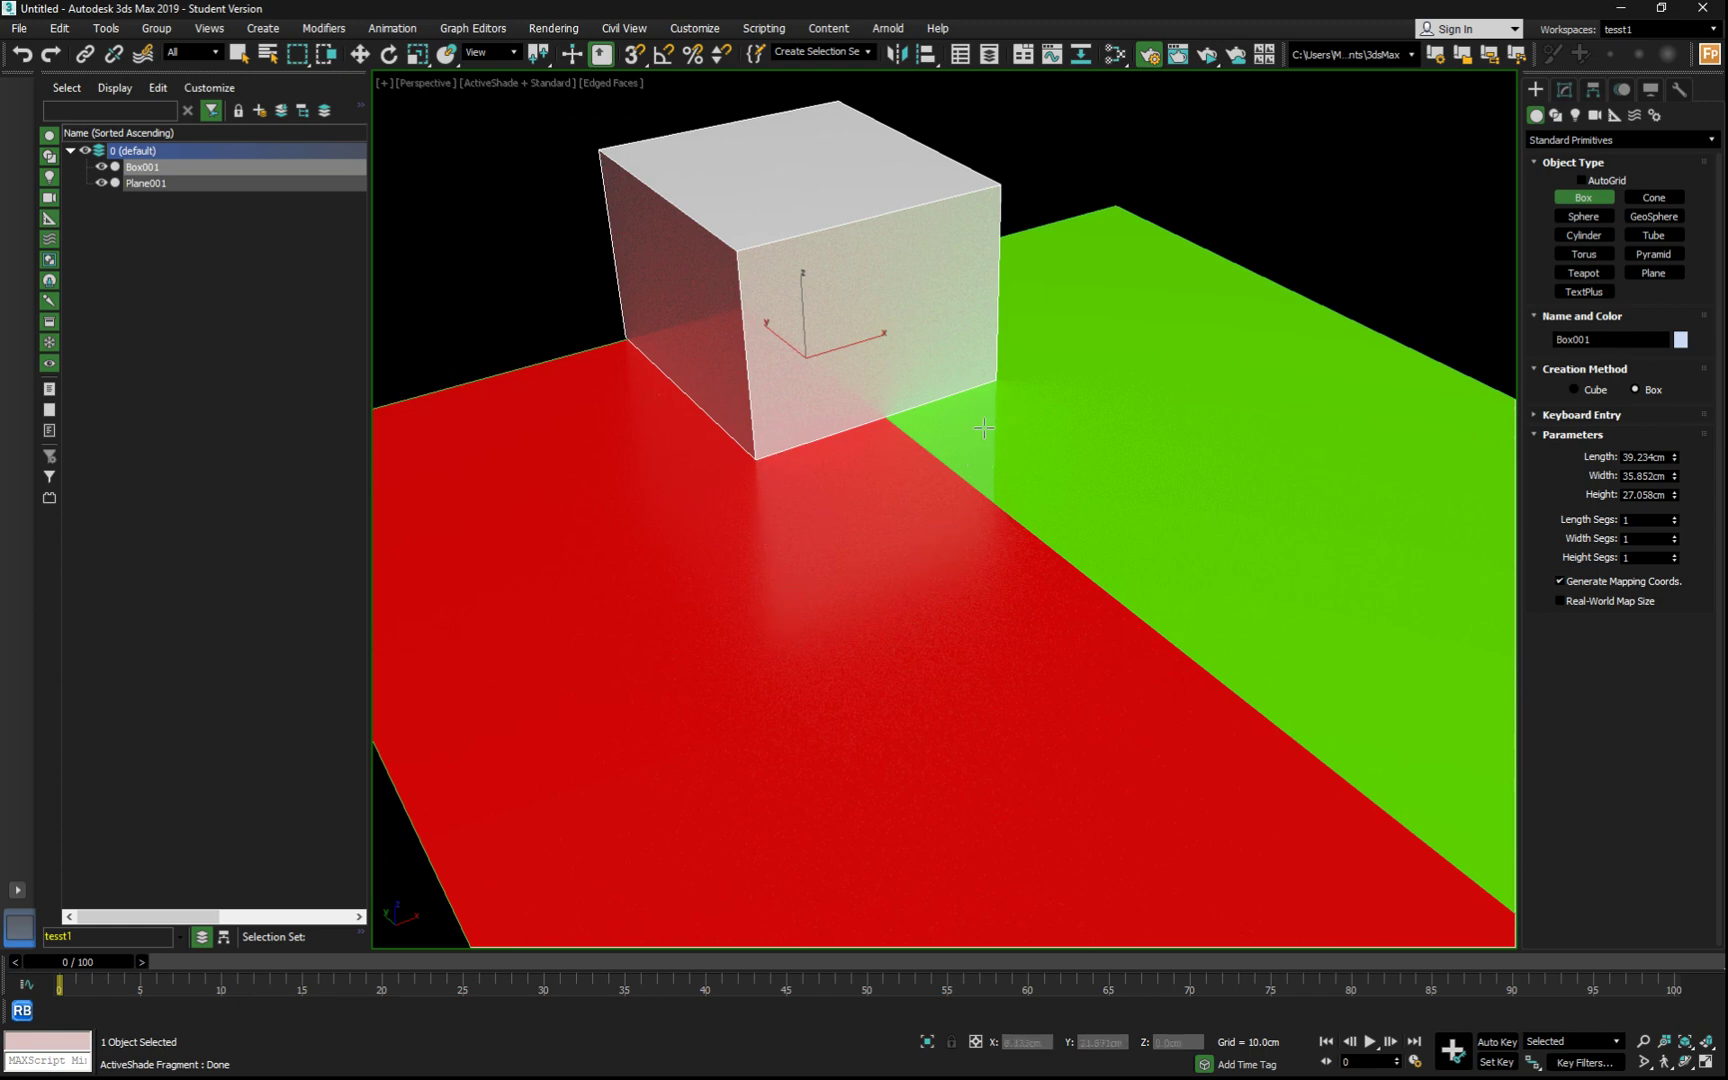
Step: Reopen the Slate Material Editor, show the parameters of the User Data Float map on input0, and place the editor clear of the rendered box
{"action": "left_click", "coordinate": [1115, 54]}
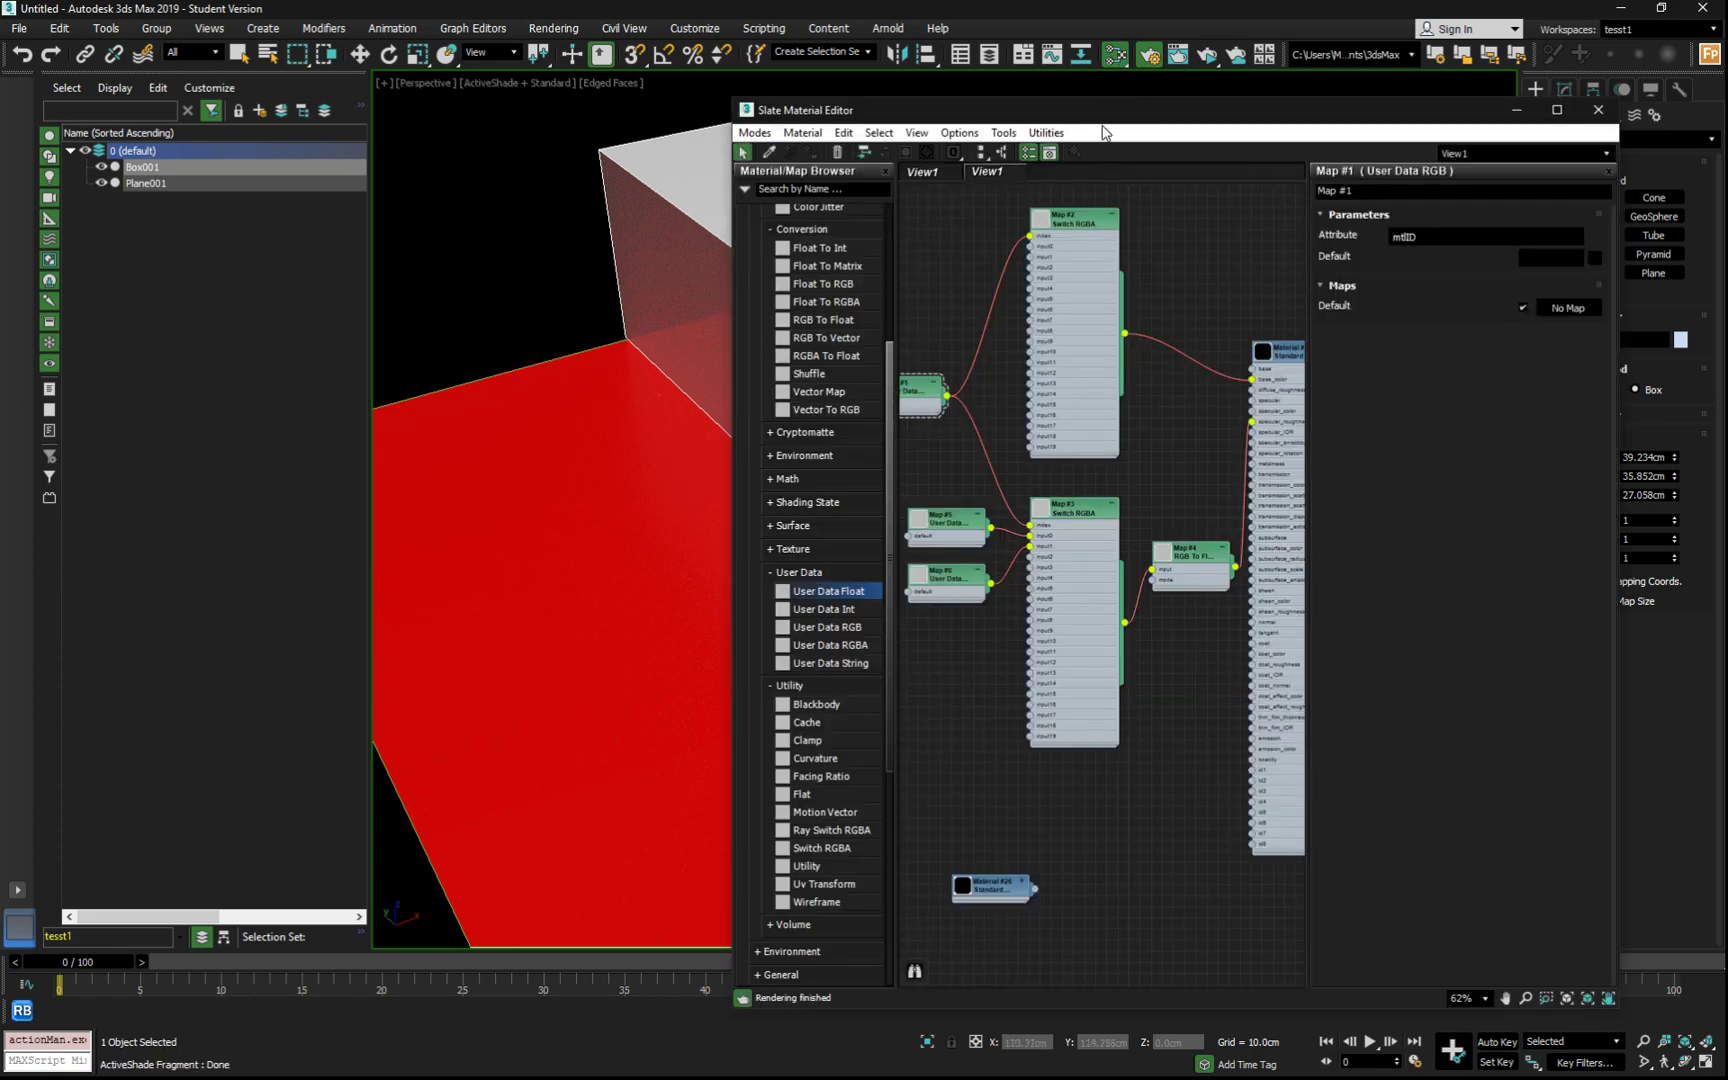
{"action": "left_click_drag", "start_coordinate": [1103, 128], "coordinate": [1433, 141]}
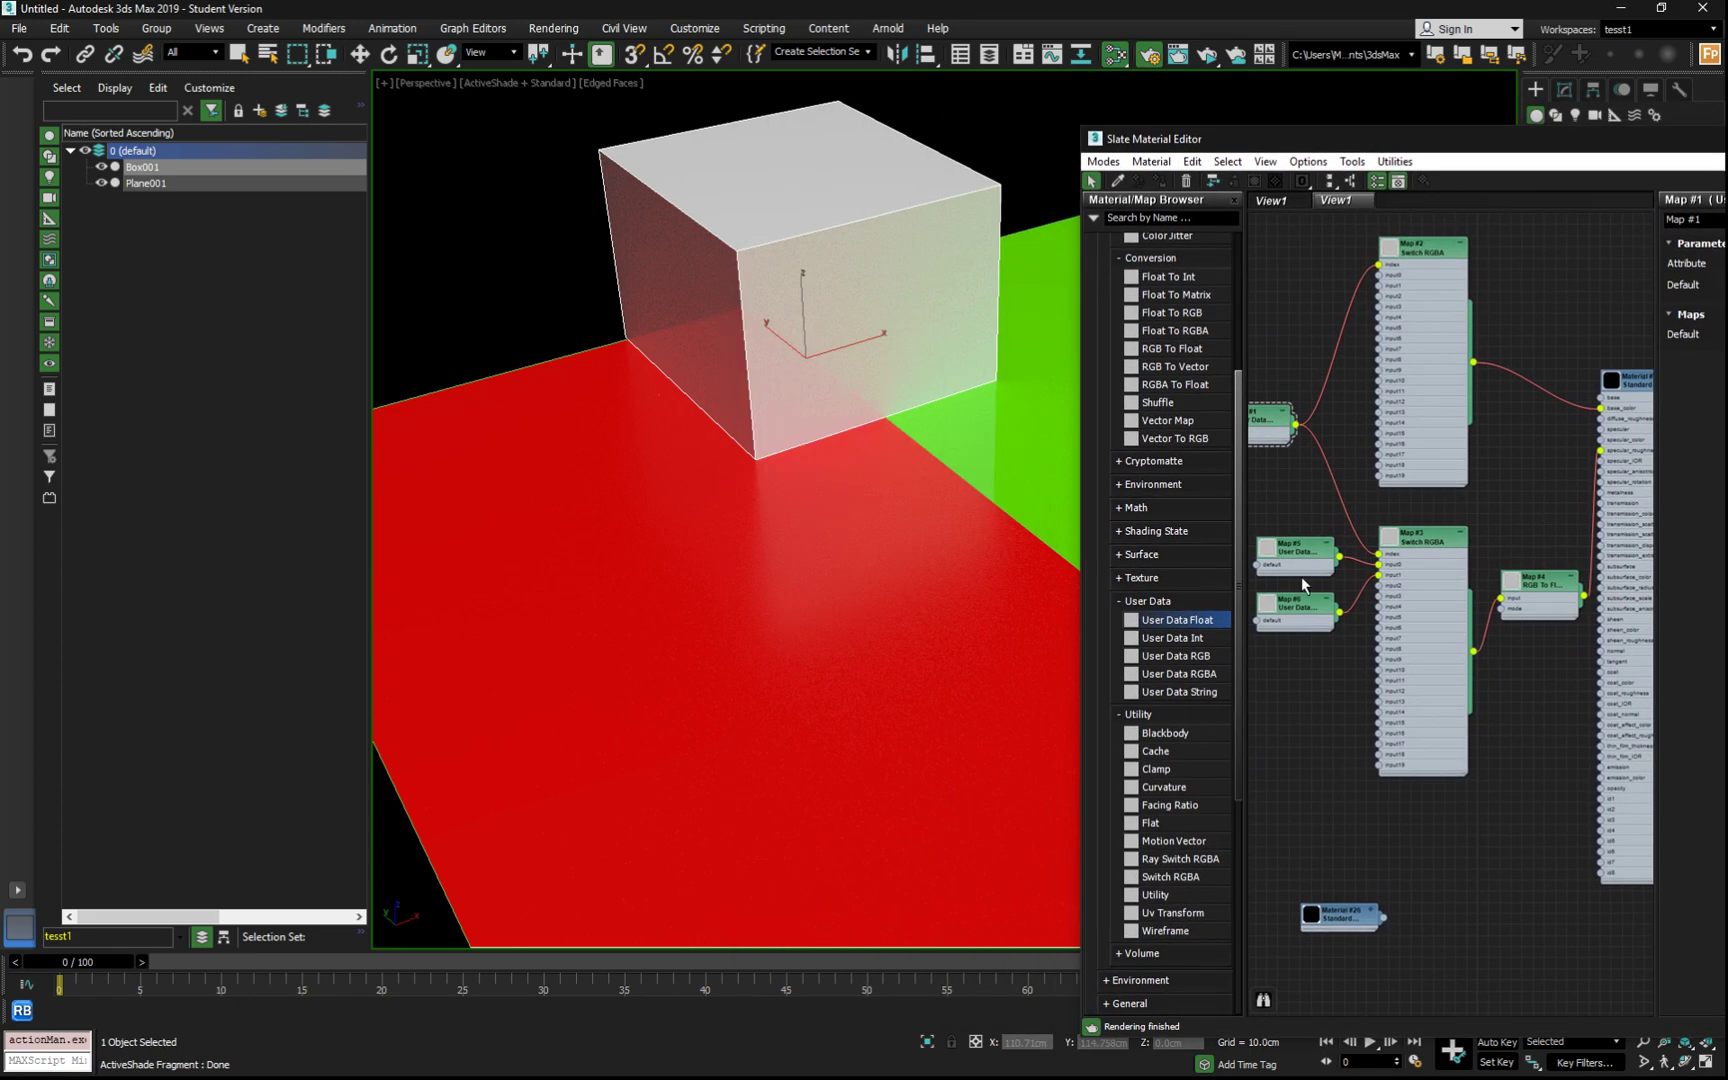
{"action": "scroll", "coordinate": [1301, 576], "scroll_direction": "up", "scroll_amount": 2}
{"action": "left_click", "coordinate": [1300, 552]}
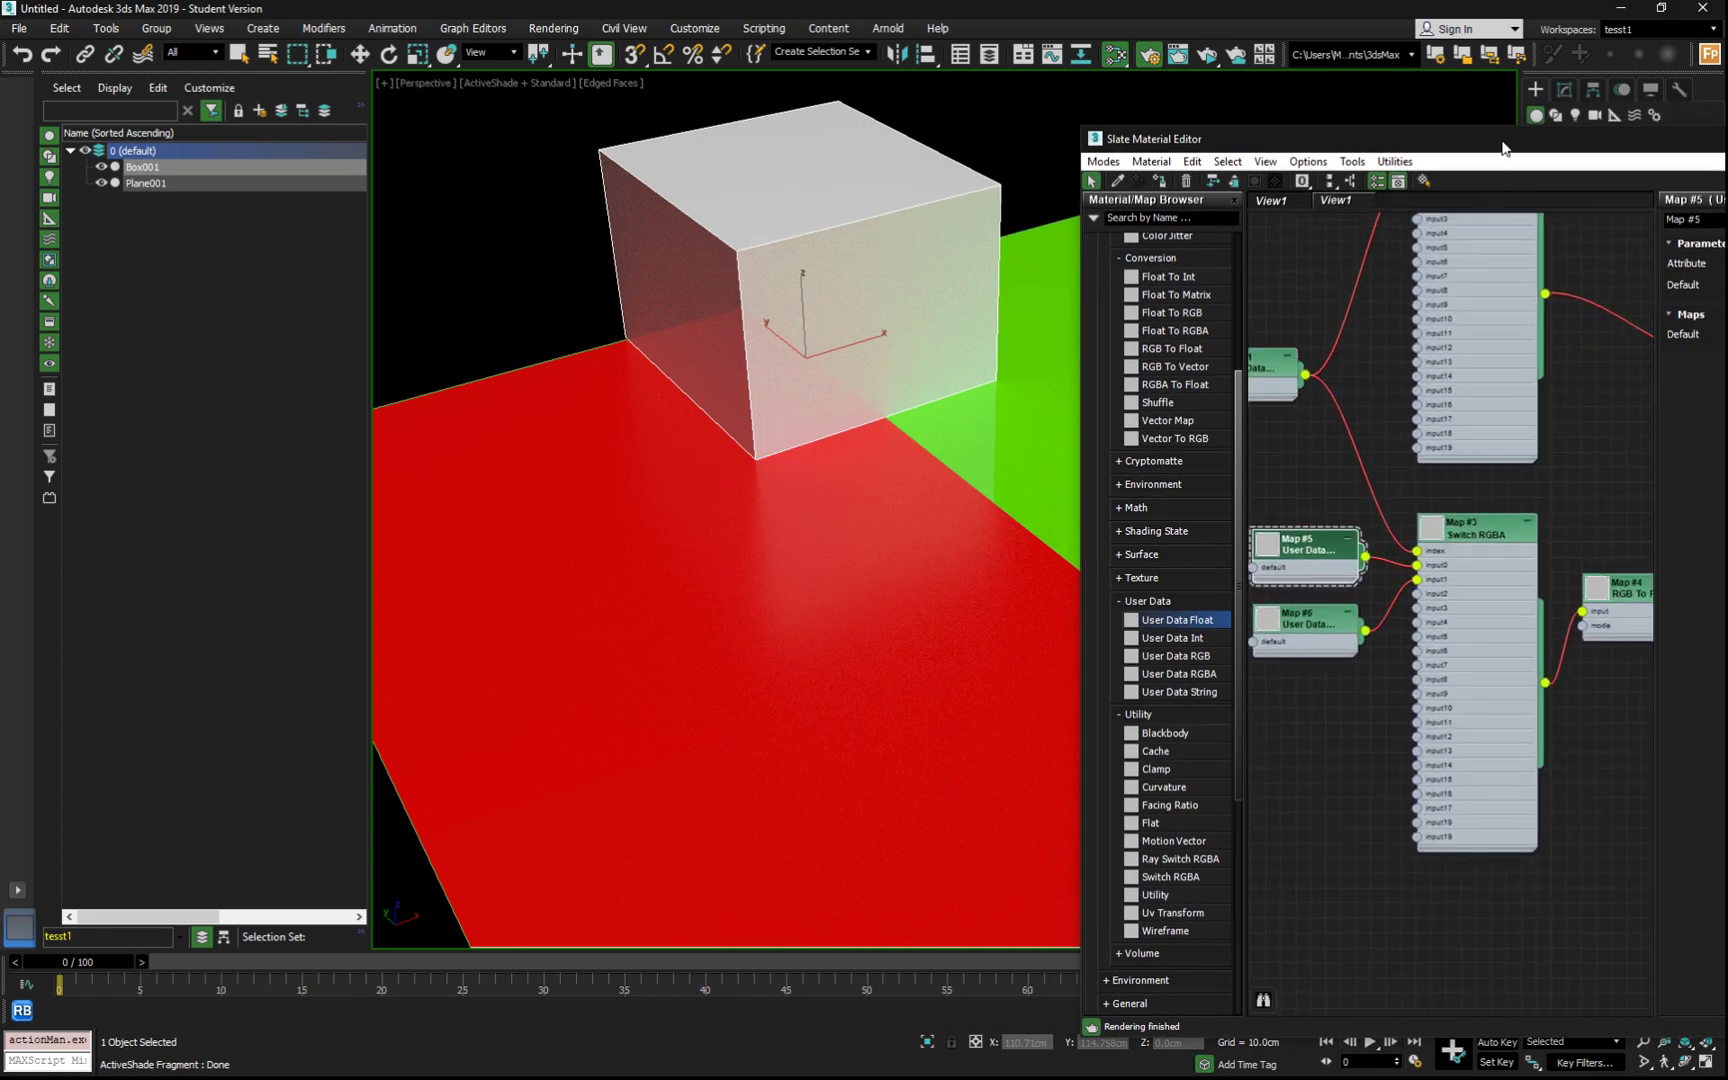
{"action": "left_click_drag", "start_coordinate": [1503, 148], "coordinate": [423, 546]}
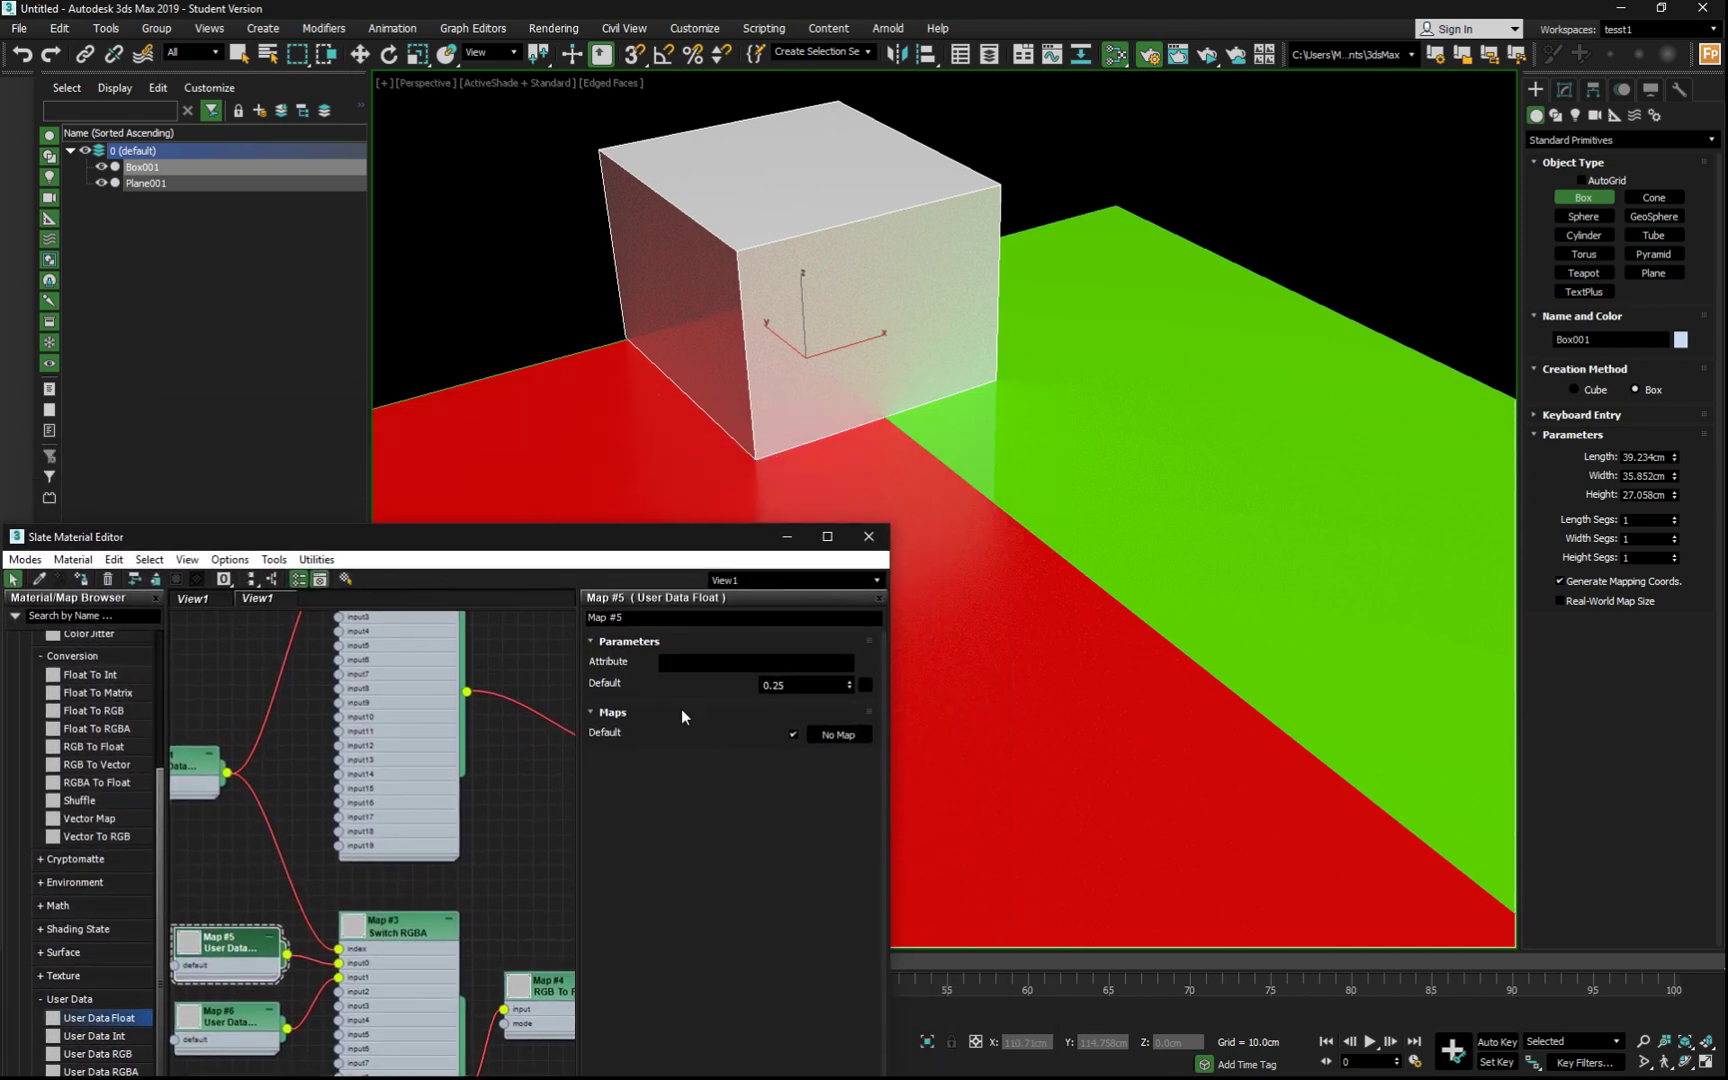
{"action": "left_click_drag", "start_coordinate": [740, 548], "coordinate": [689, 576]}
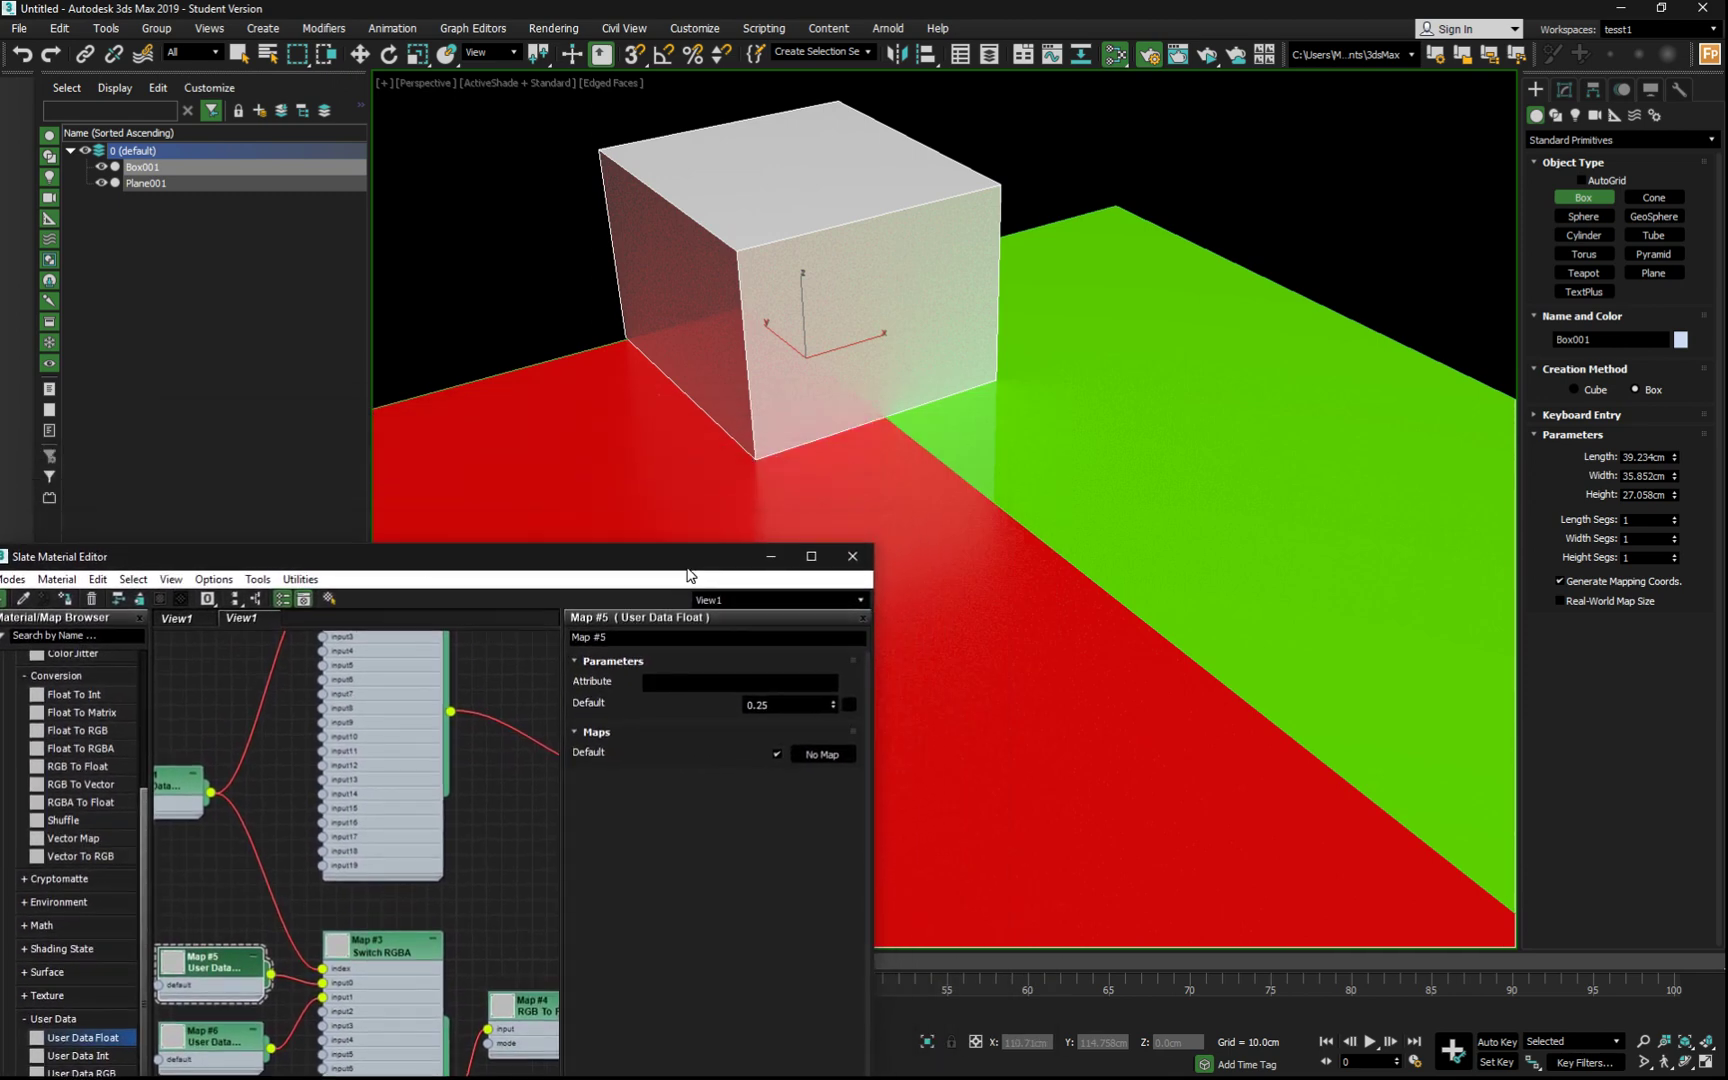
Step: Reset the Default of the User Data Float map on input0, set it to 0.16, and reposition the material editor
{"action": "right_click", "coordinate": [833, 705]}
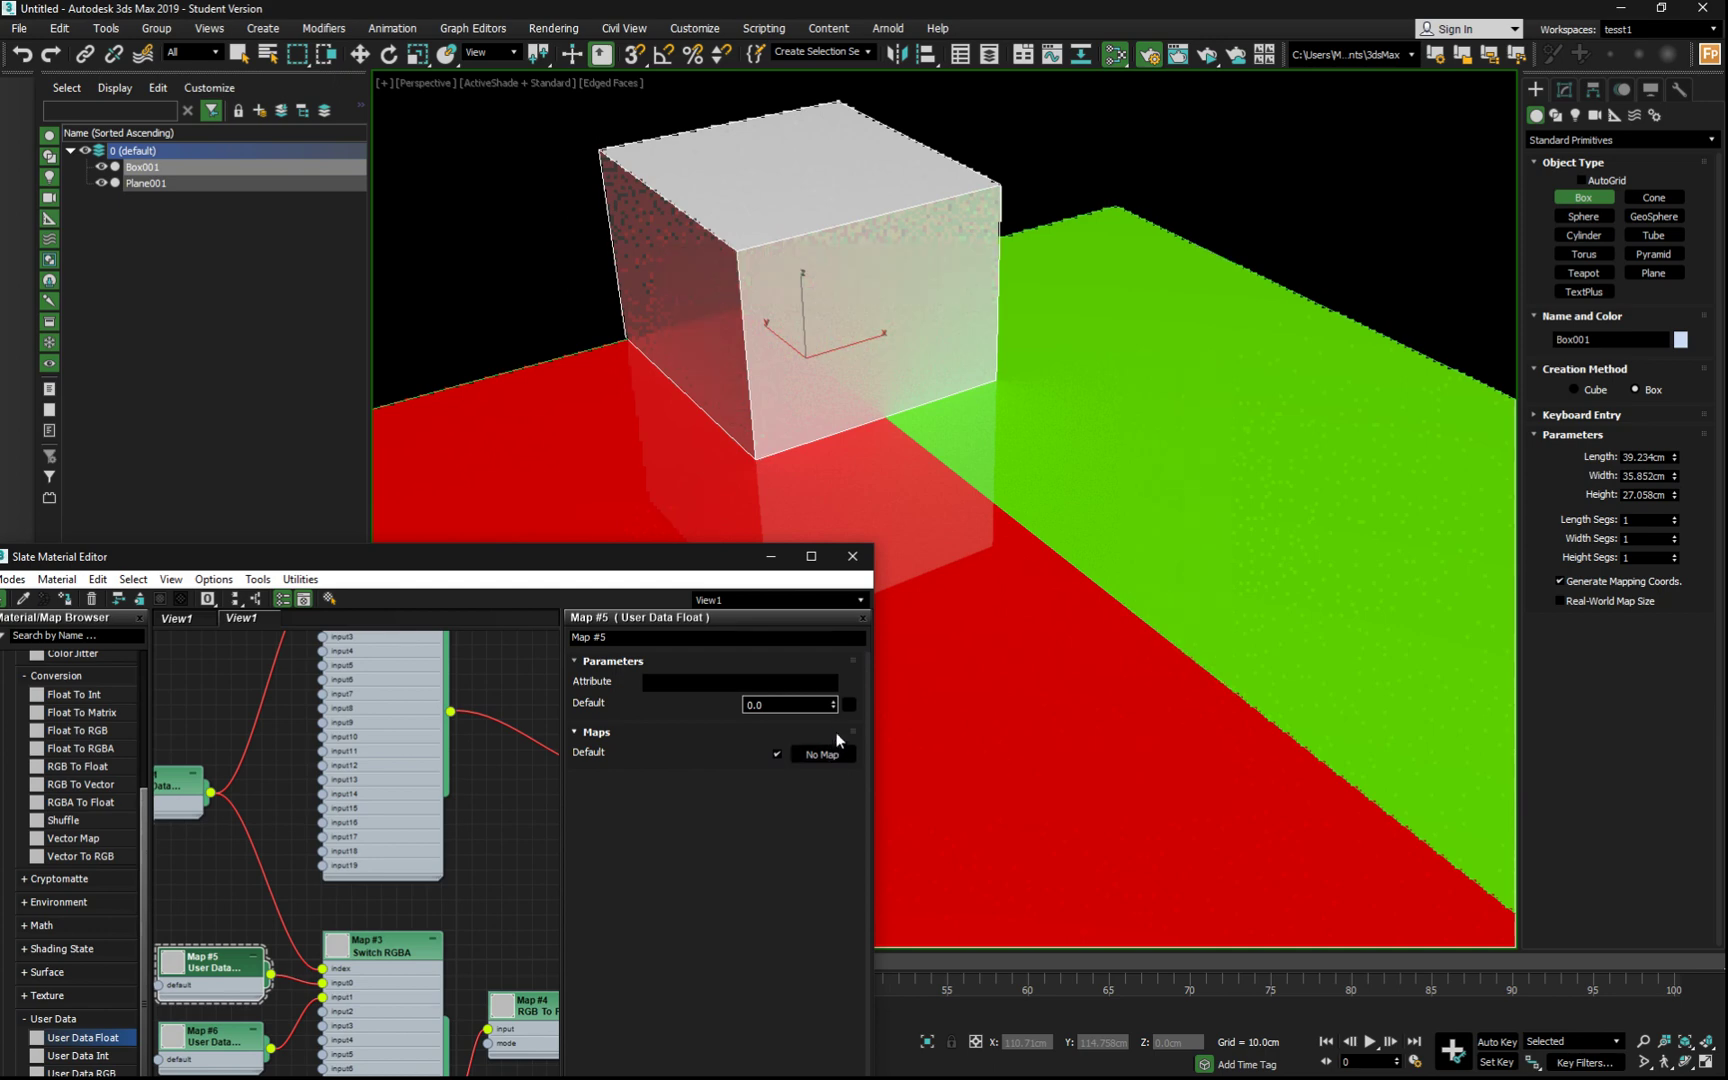
{"action": "mouse_move", "coordinate": [836, 710]}
{"action": "left_mouse_down"}
{"action": "mouse_move", "coordinate": [842, 651]}
{"action": "mouse_move", "coordinate": [850, 740]}
{"action": "left_mouse_up"}
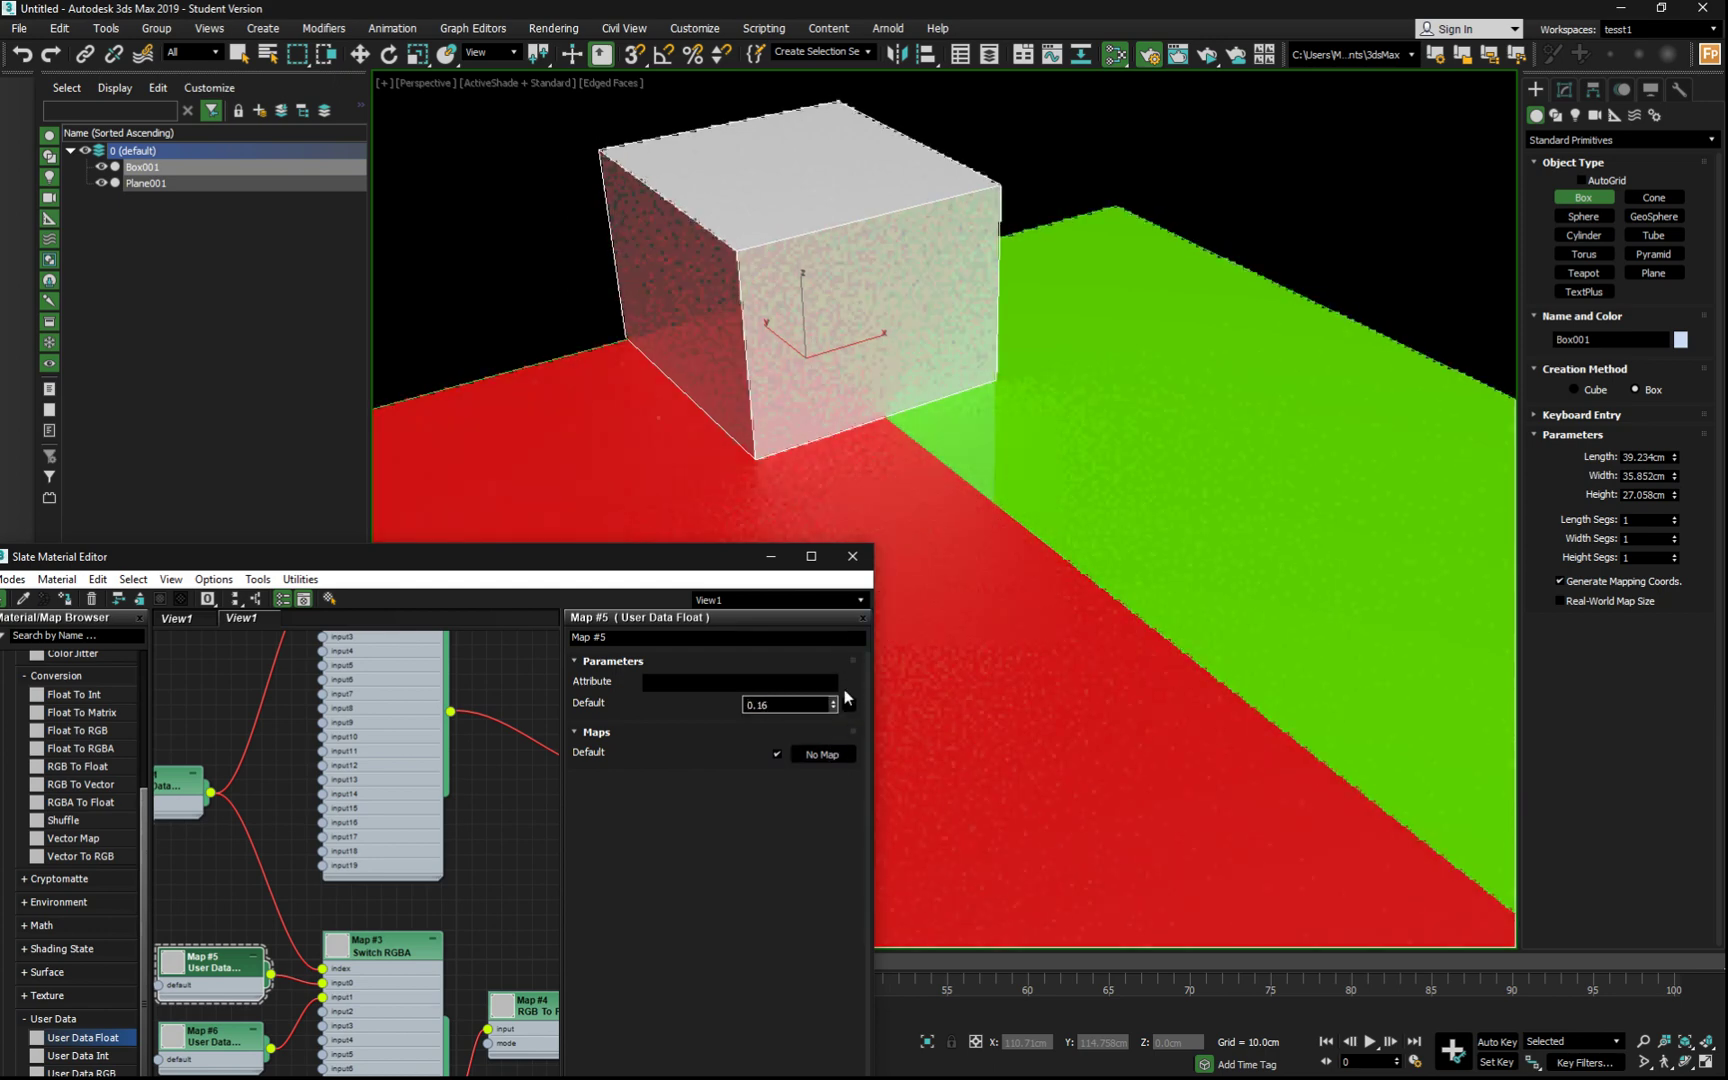
{"action": "left_click_drag", "start_coordinate": [300, 556], "coordinate": [810, 429]}
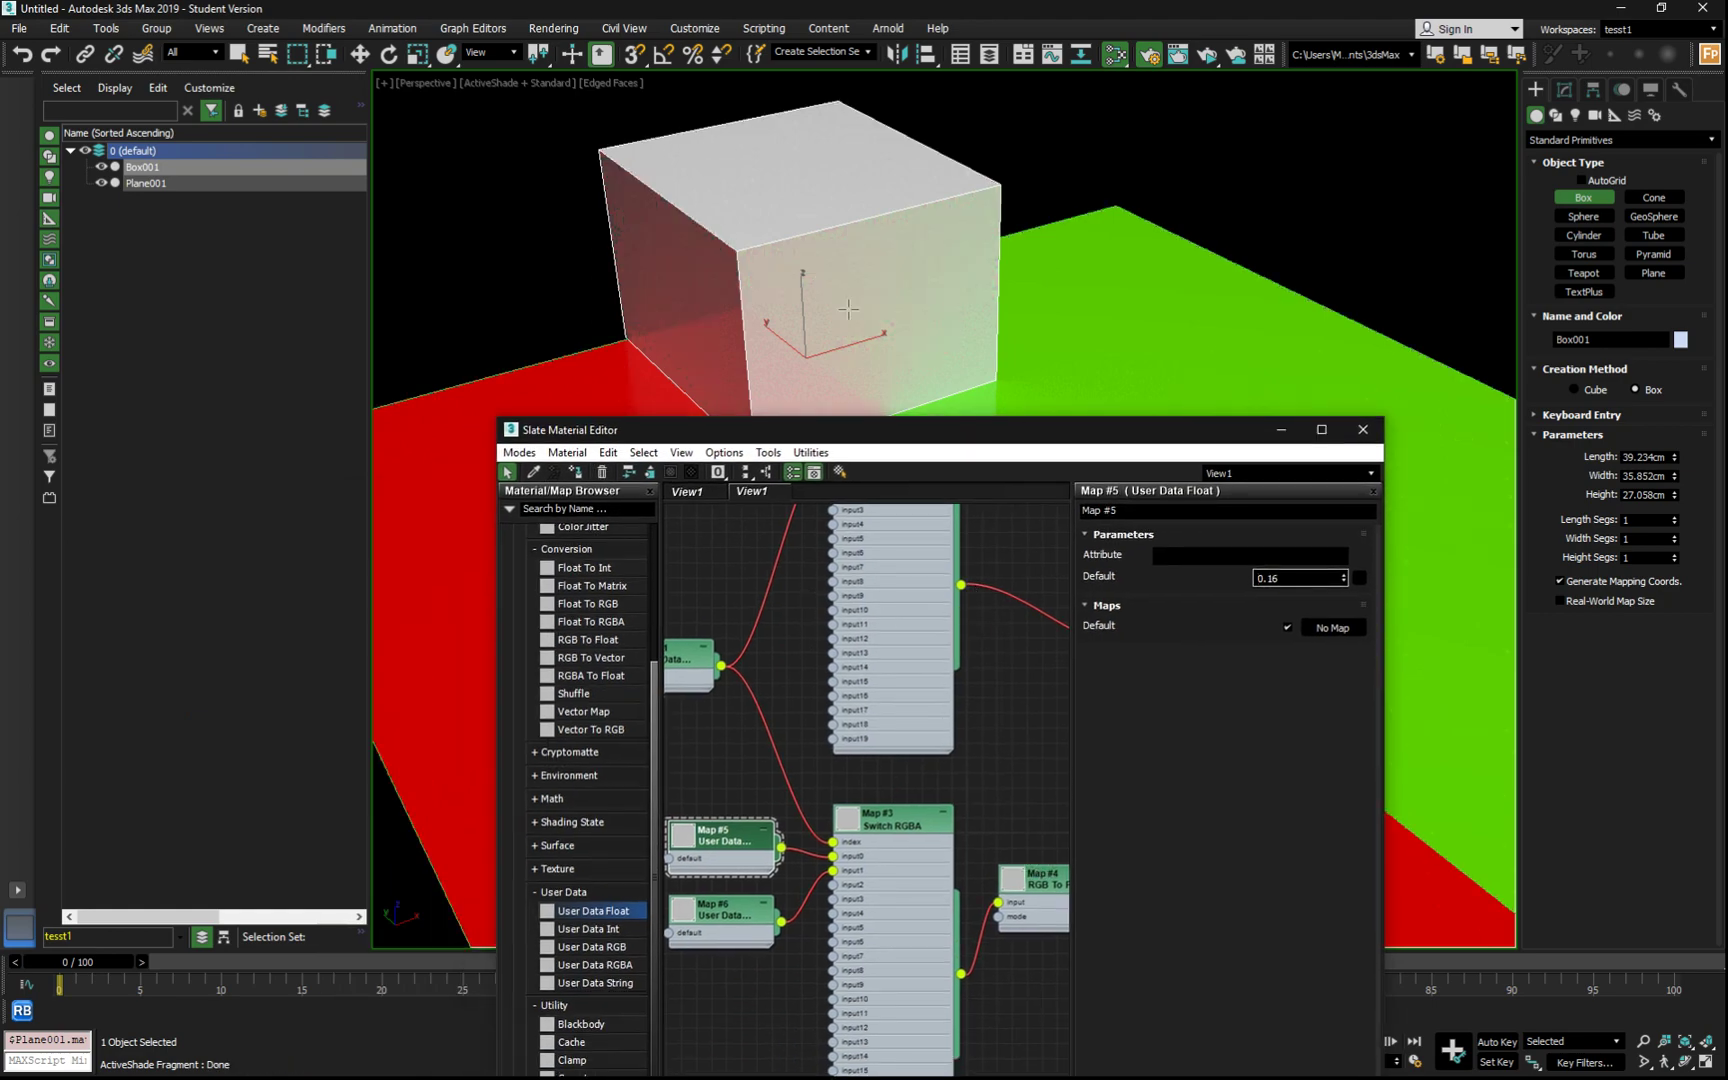